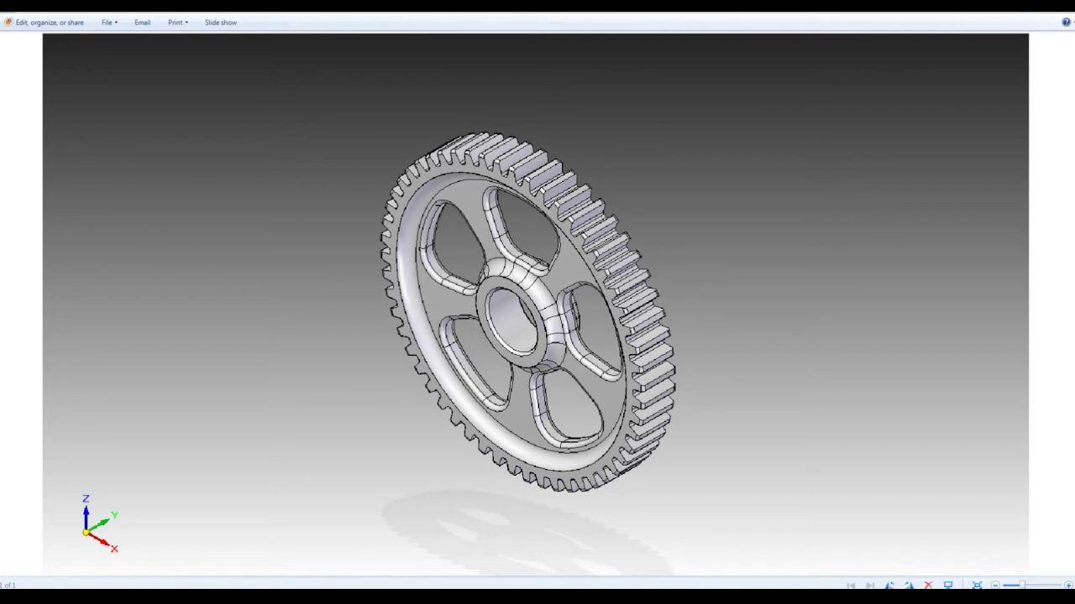
Close the gear picture and the file browser window, and create a new ANSI Inch Part document.
{"action": "left_click", "coordinate": [1058, 8]}
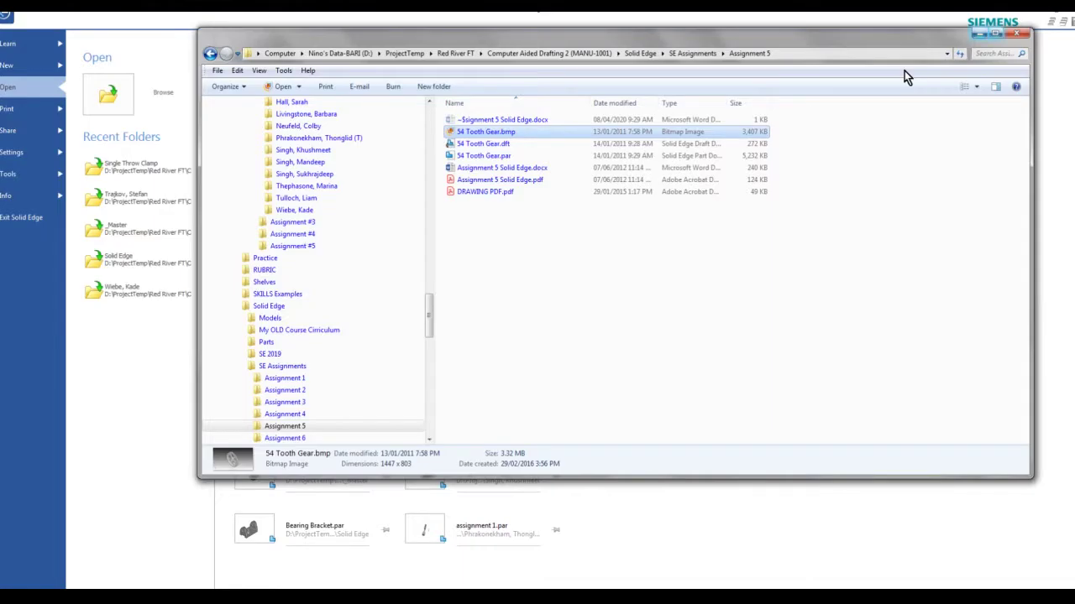
{"action": "left_click", "coordinate": [1019, 37]}
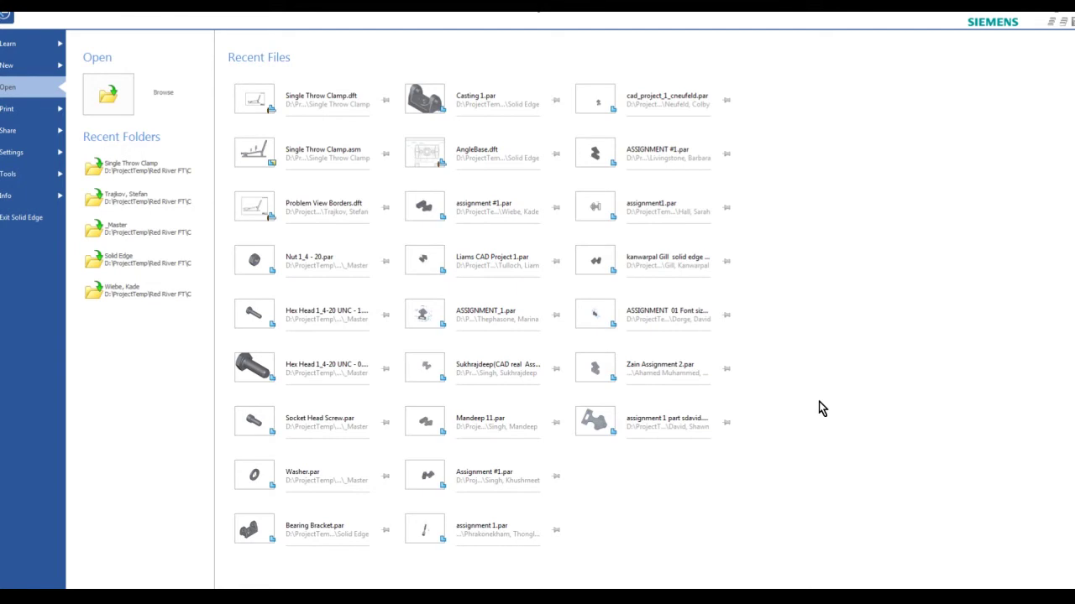
{"action": "left_click", "coordinate": [10, 67]}
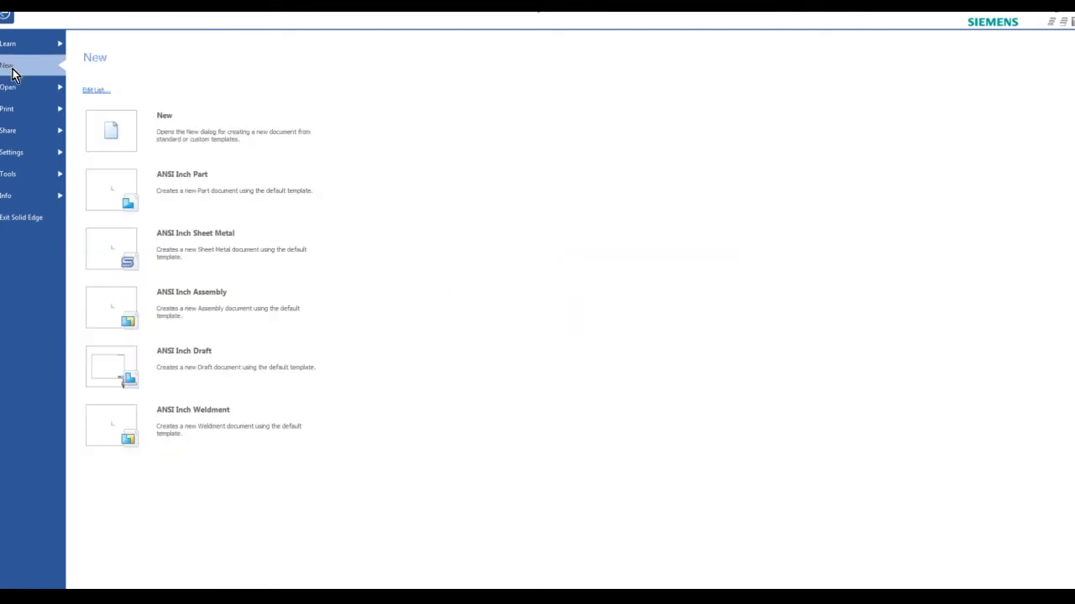
{"action": "left_click", "coordinate": [118, 188]}
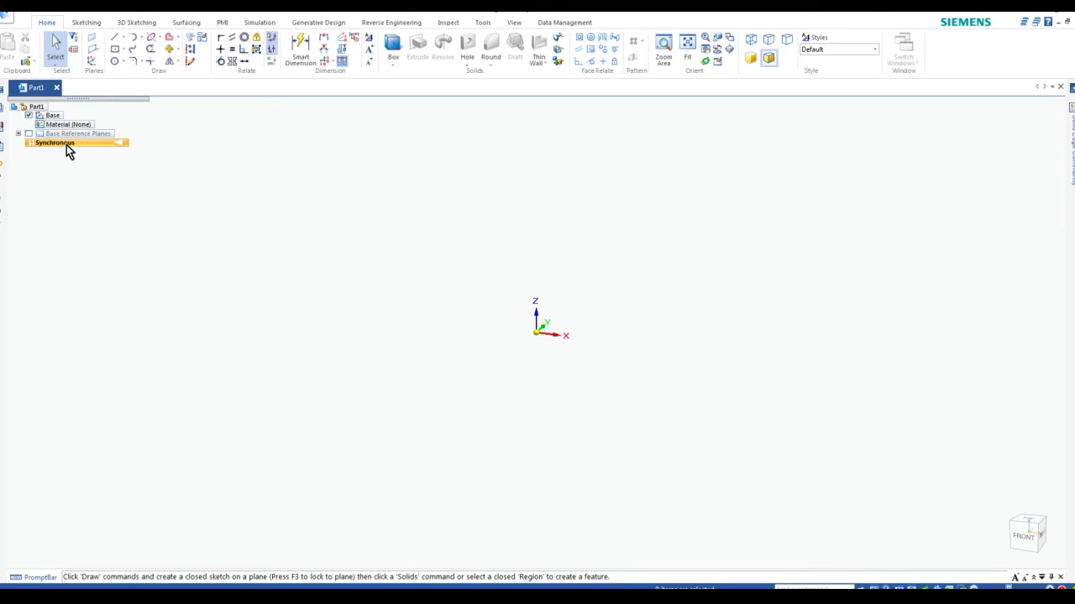
Transition the new part from synchronous to ordered modelling and set the isometric view.
{"action": "right_click", "coordinate": [68, 148]}
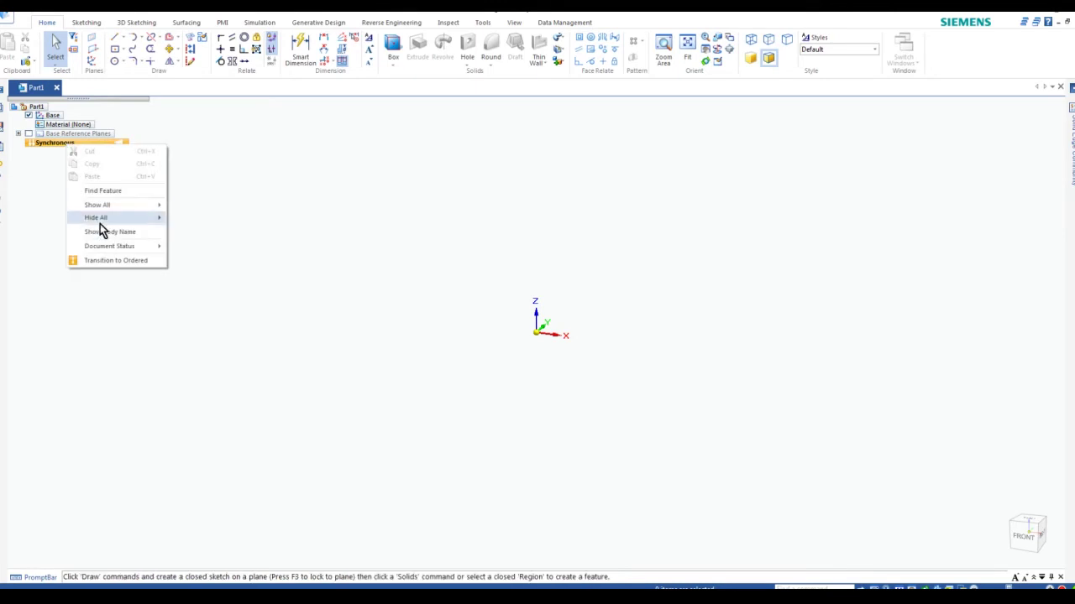
{"action": "left_click", "coordinate": [118, 261]}
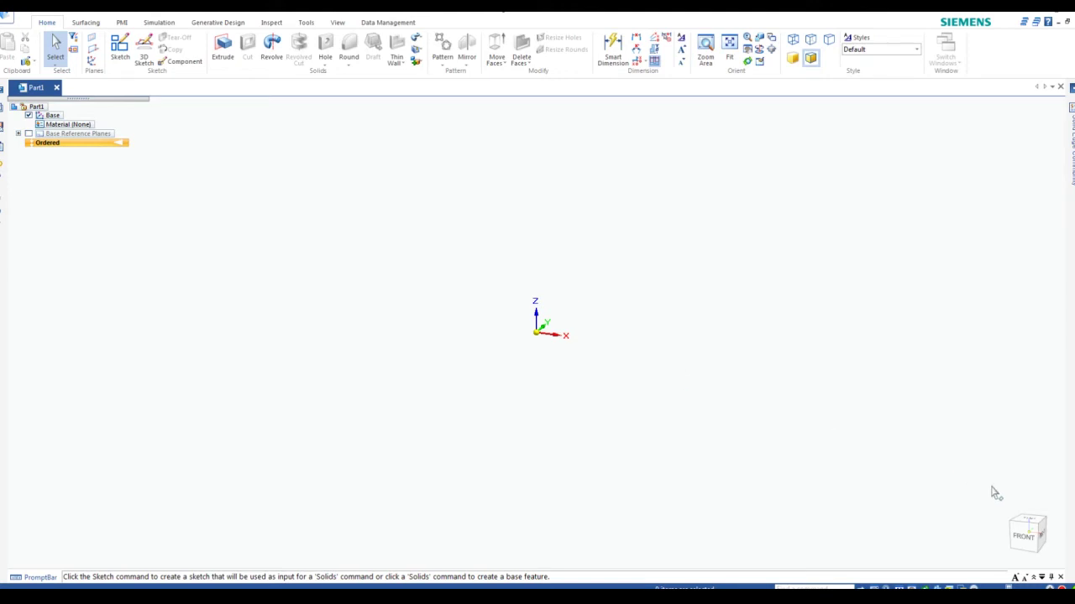
{"action": "mouse_move", "coordinate": [1014, 527]}
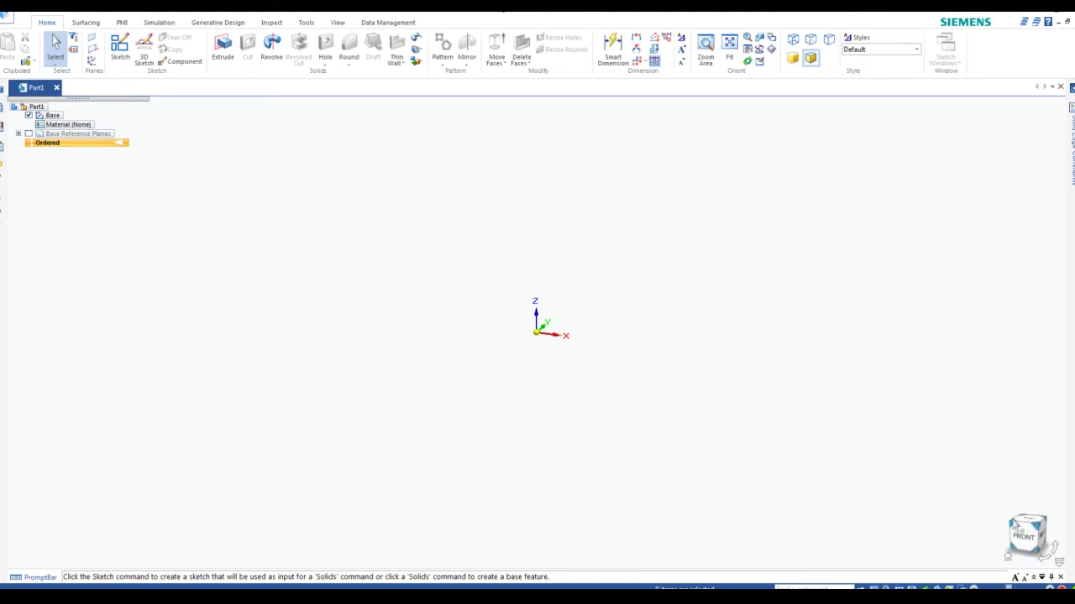
{"action": "left_click", "coordinate": [1010, 554]}
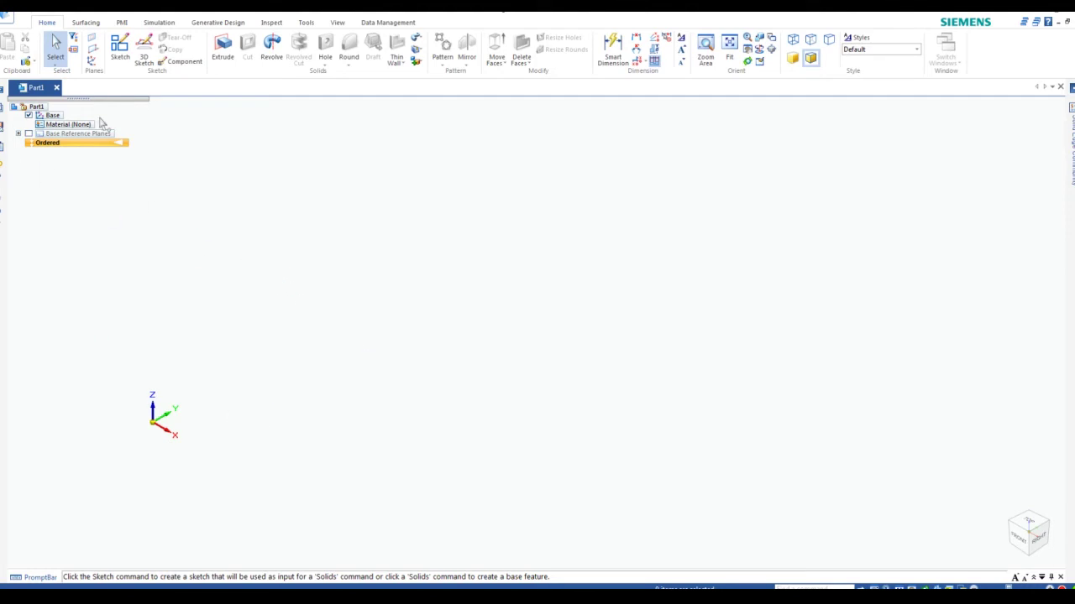
Start a new sketch on the Front (xz) base reference plane.
{"action": "left_click", "coordinate": [120, 48]}
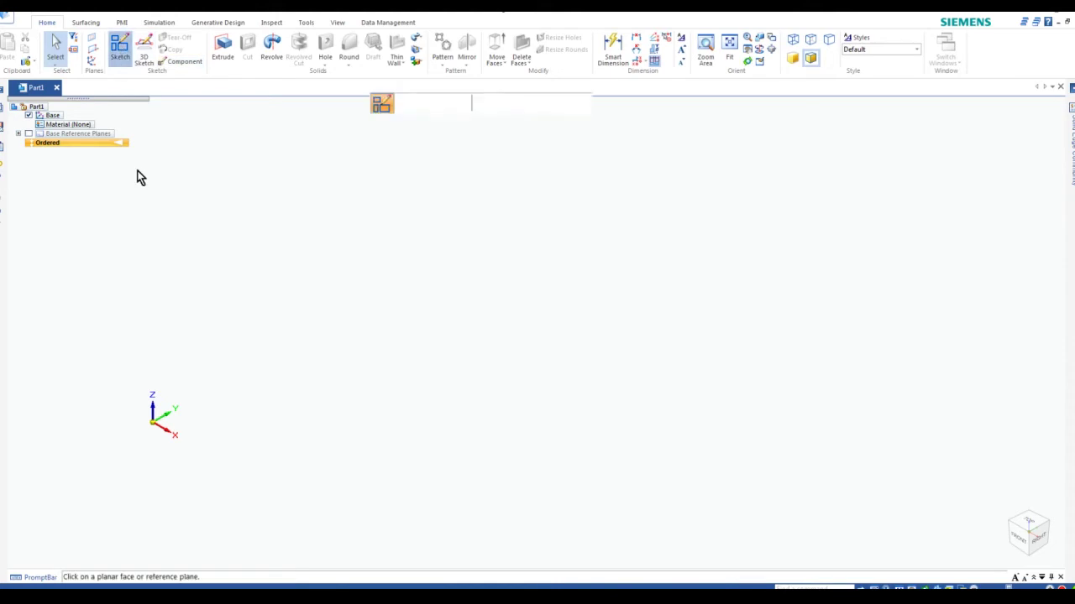
{"action": "left_click", "coordinate": [18, 134]}
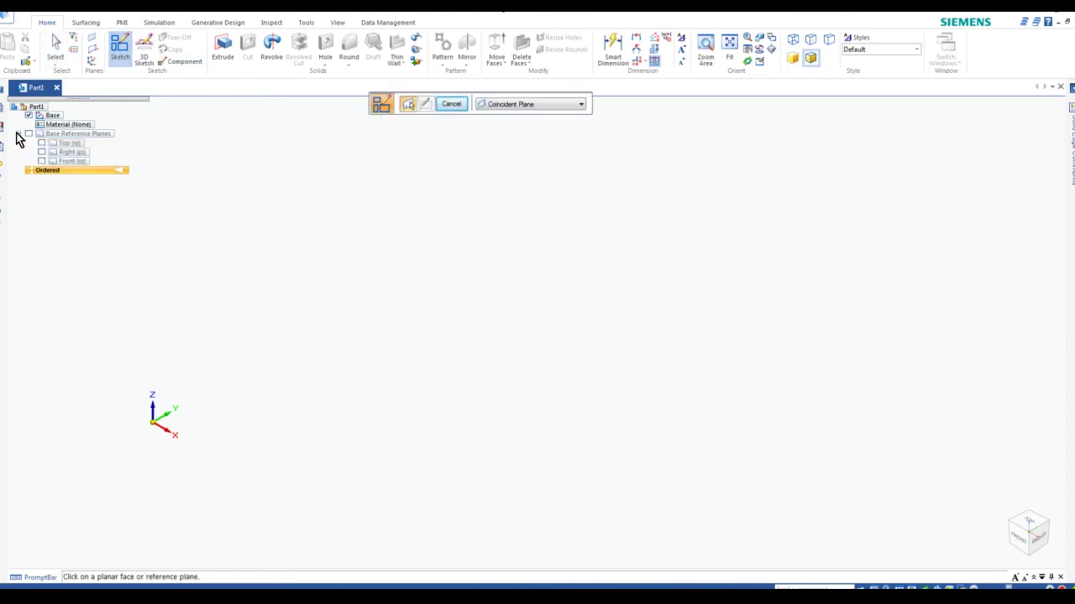
{"action": "left_click", "coordinate": [66, 162]}
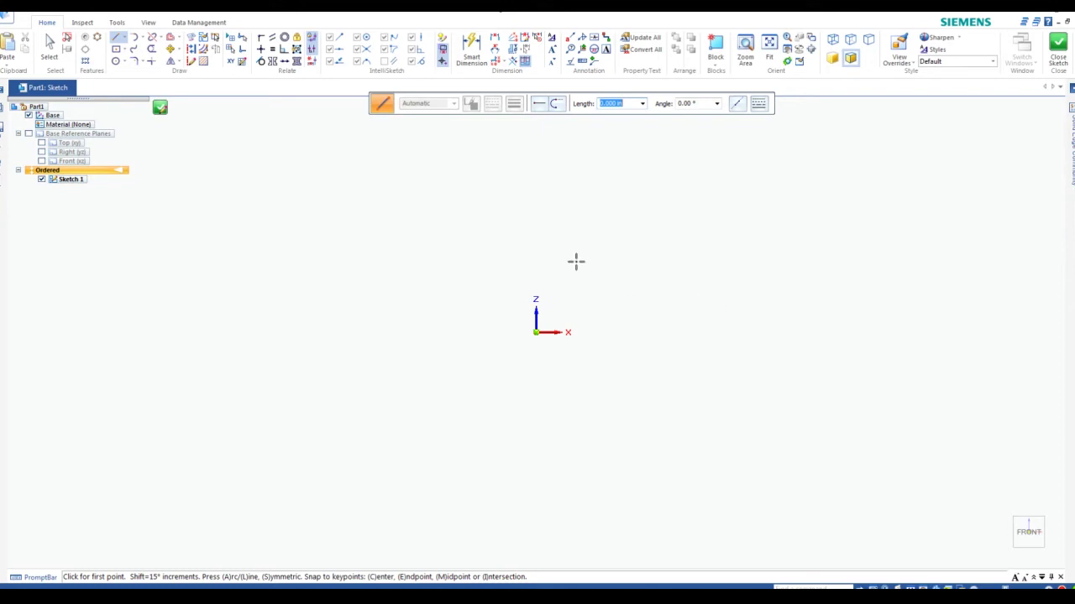
Draw a vertical line about 4.64 in long upward from the origin and convert it to construction geometry.
{"action": "mouse_move", "coordinate": [574, 265]}
{"action": "middle_mouse_down", "text": "shift"}
{"action": "mouse_move", "coordinate": [547, 451]}
{"action": "mouse_move", "coordinate": [551, 424]}
{"action": "middle_mouse_up", "text": "shift"}
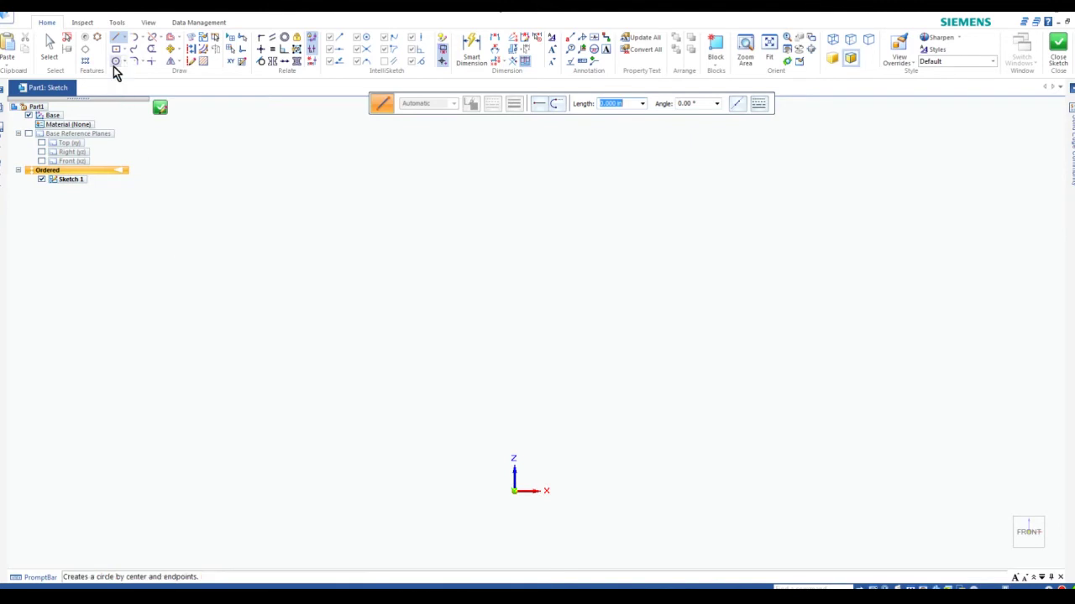
{"action": "left_click", "coordinate": [515, 491]}
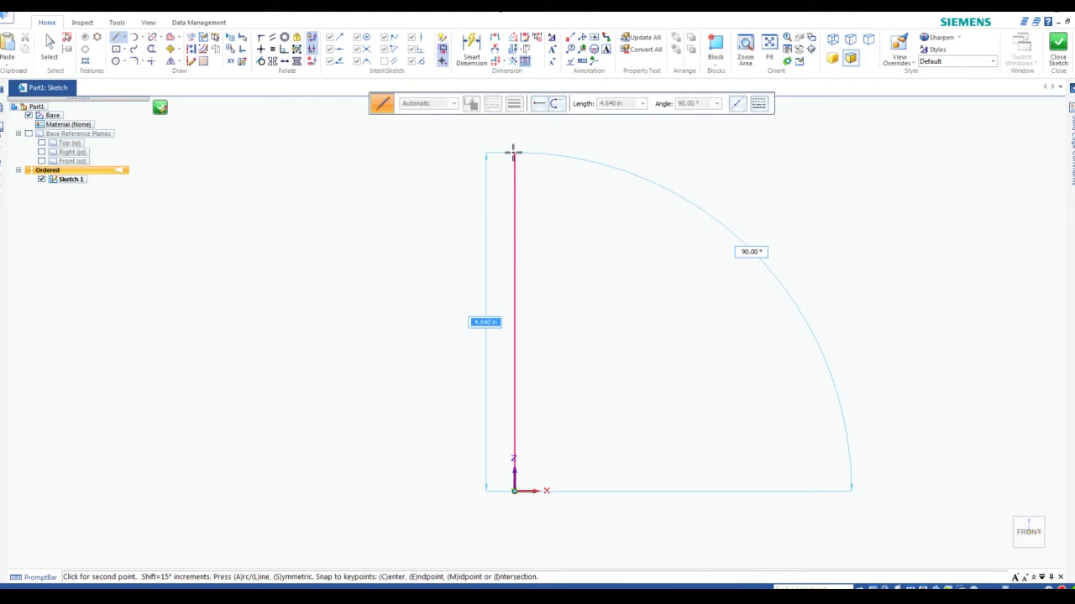
{"action": "left_click", "coordinate": [513, 153]}
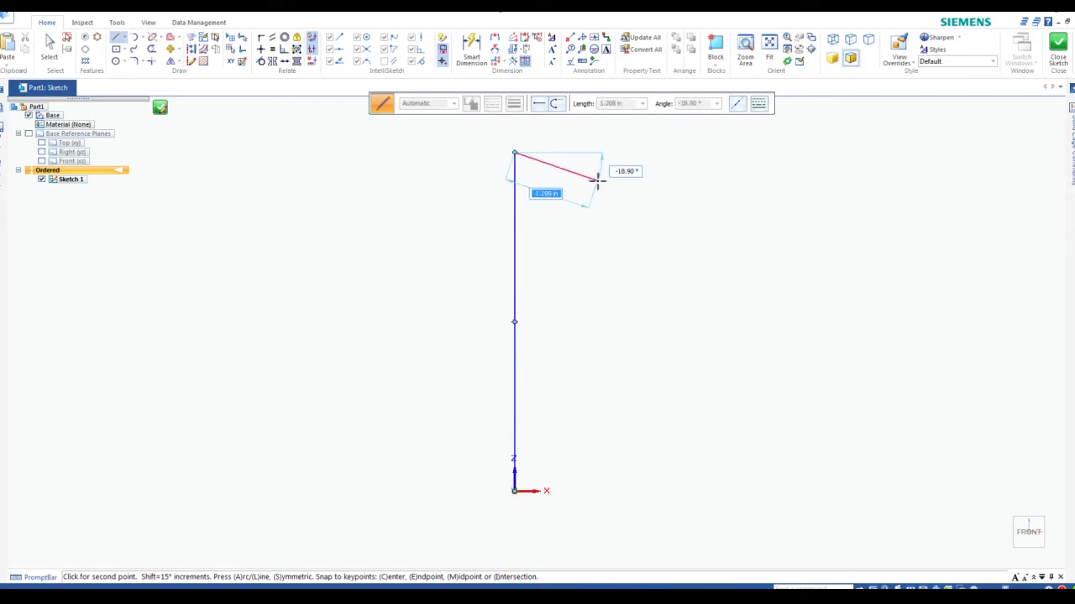
{"action": "key", "text": "Escape"}
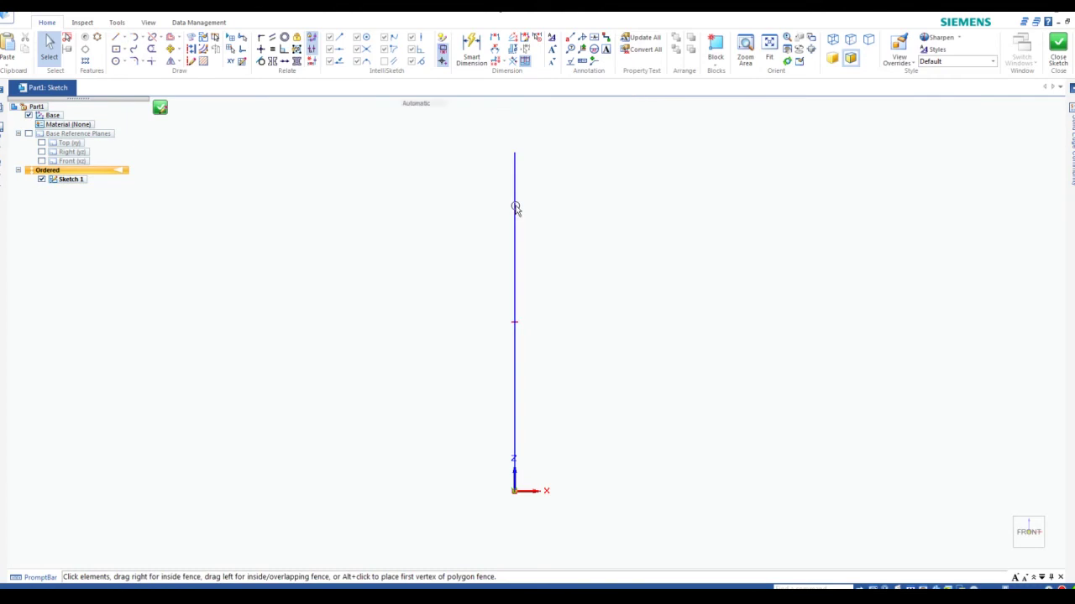
{"action": "left_click", "coordinate": [514, 207]}
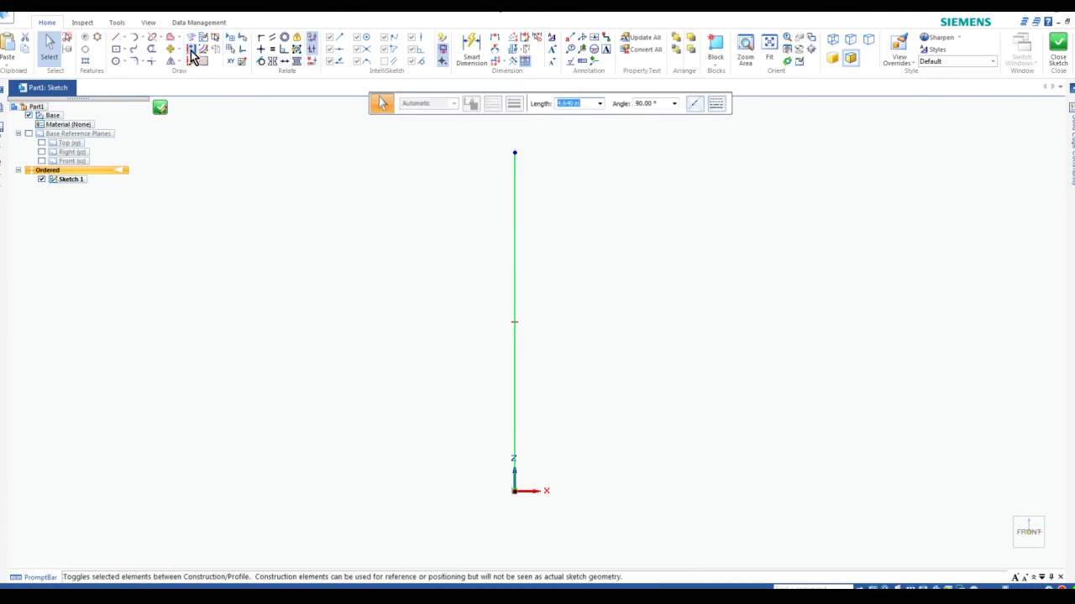
{"action": "left_click", "coordinate": [192, 52]}
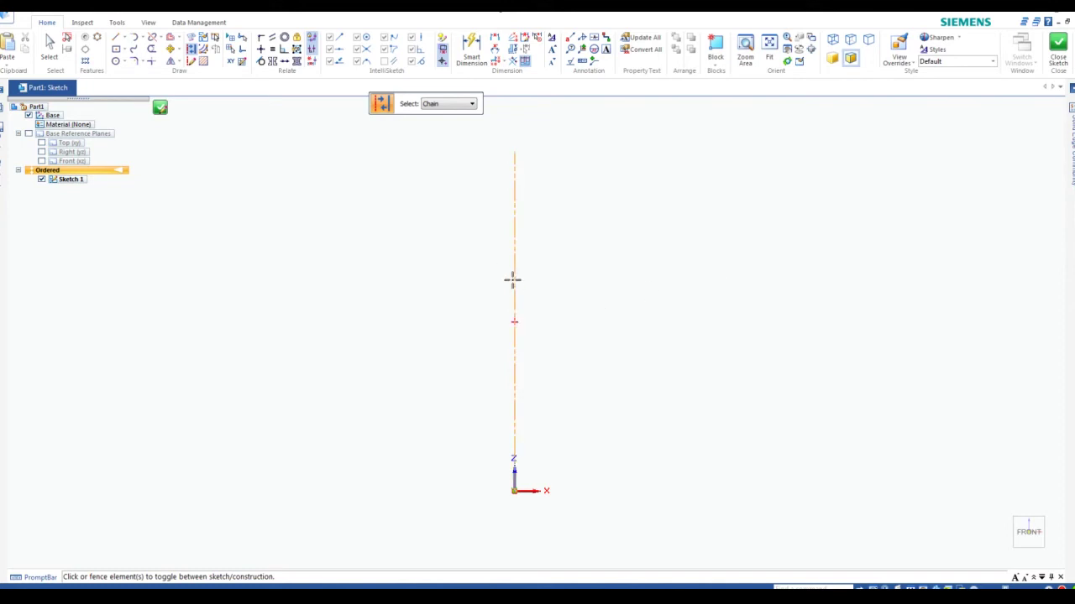
Dimension the vertical construction line's length with Smart Dimension and set it to 3.5/2 in.
{"action": "left_click", "coordinate": [475, 48]}
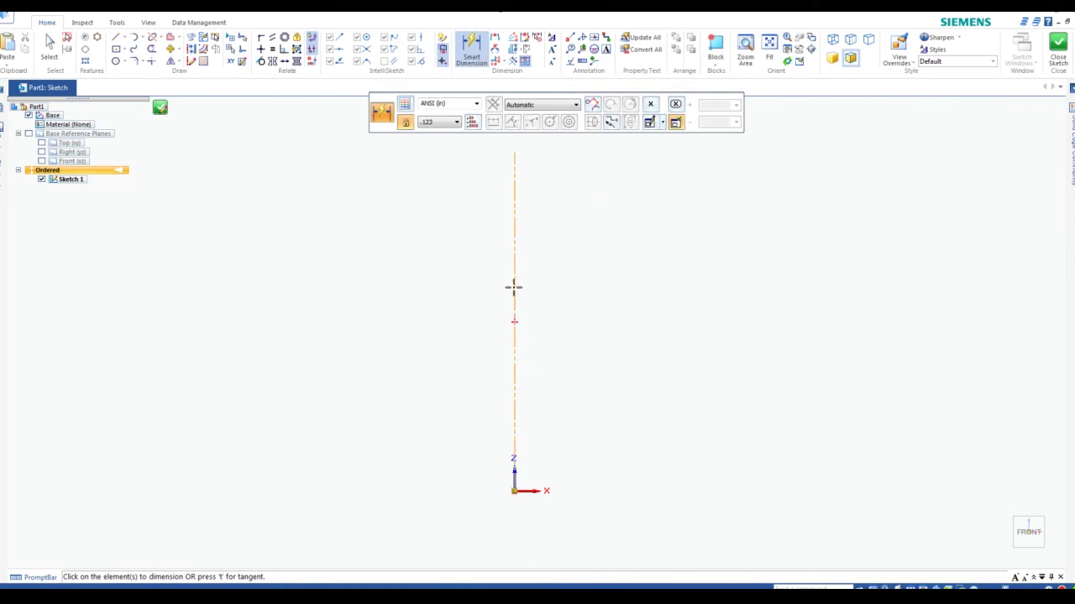
{"action": "left_click", "coordinate": [513, 287]}
{"action": "left_click", "coordinate": [445, 282]}
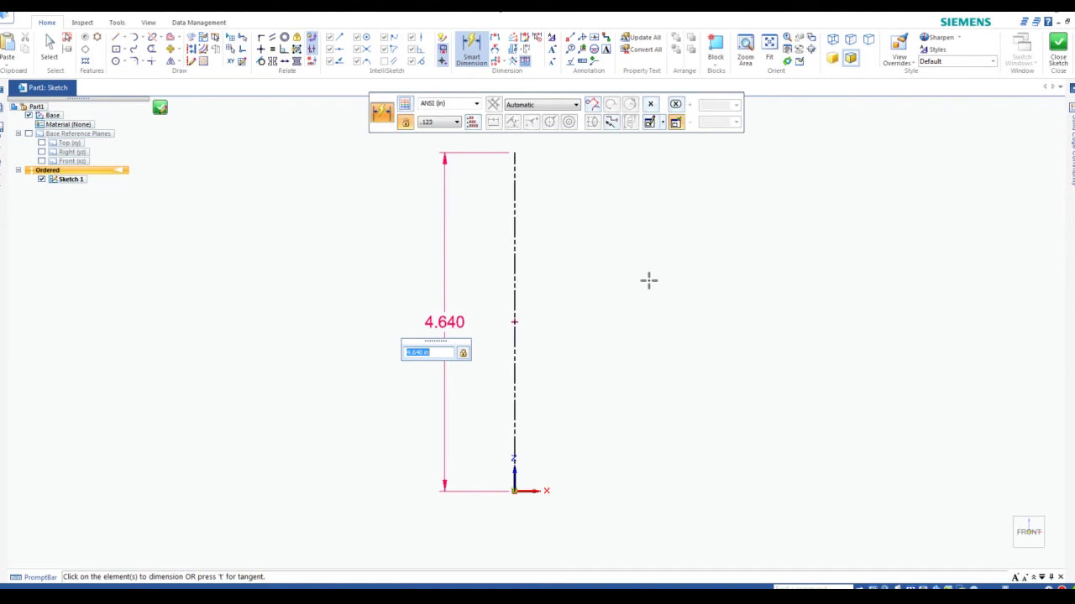
{"action": "type", "text": "3.5/2"}
{"action": "key", "text": "Return"}
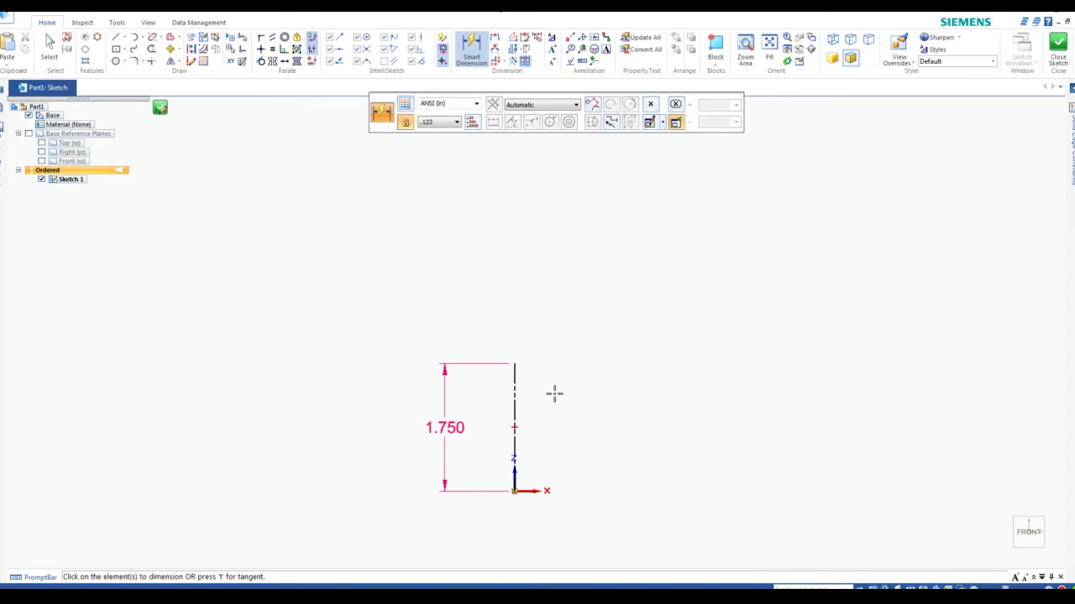
{"action": "key", "text": "Escape"}
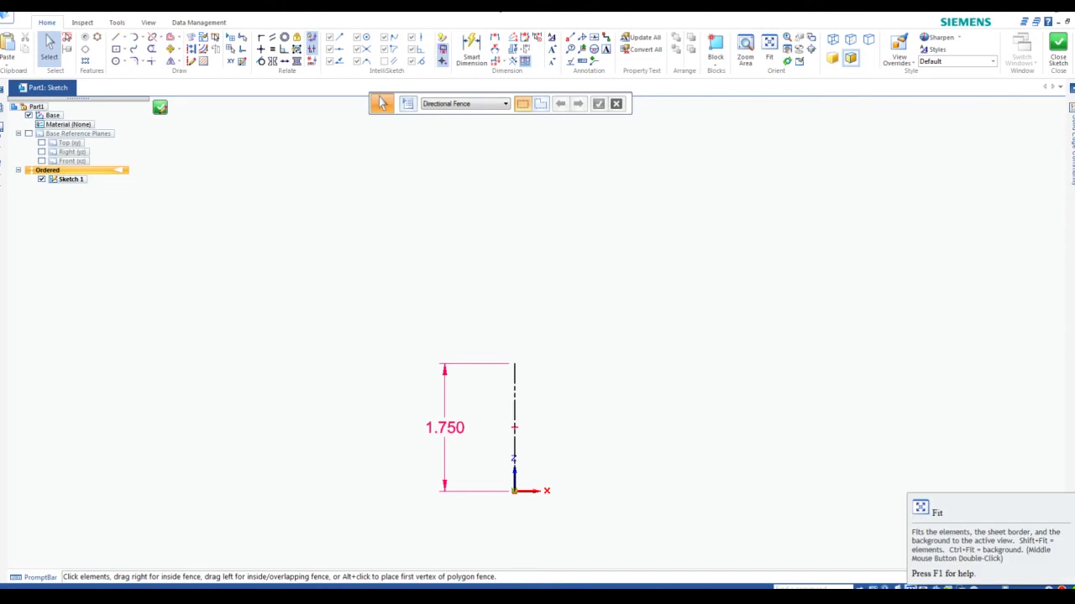
Draw a two-point rectangle about 1.21 in wide and 0.26 in high, above and to the right of the construction line's upper end.
{"action": "scroll", "coordinate": [548, 269], "scroll_direction": "up", "scroll_amount": 4}
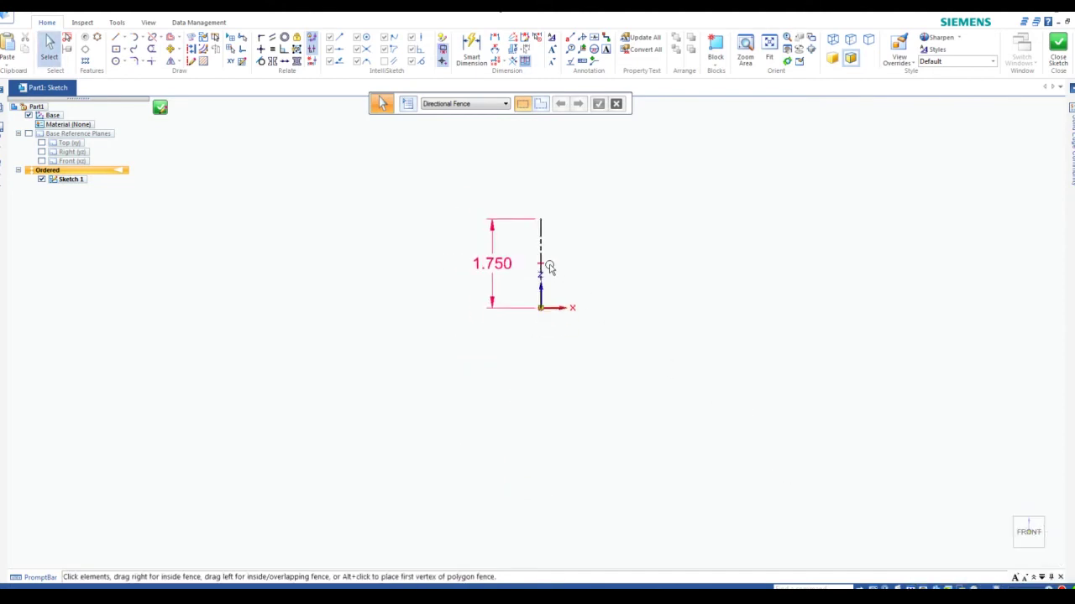
{"action": "scroll", "coordinate": [550, 267], "scroll_direction": "down", "scroll_amount": 2}
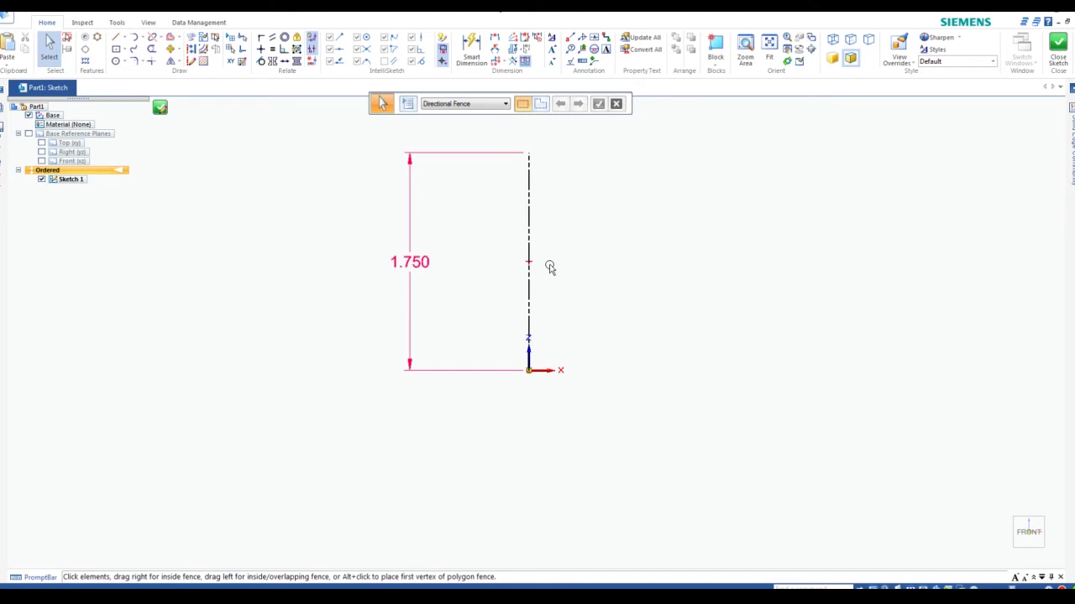
{"action": "middle_click_drag", "start_coordinate": [545, 271], "coordinate": [543, 362], "text": "shift"}
{"action": "scroll", "coordinate": [546, 361], "scroll_direction": "up", "scroll_amount": 1}
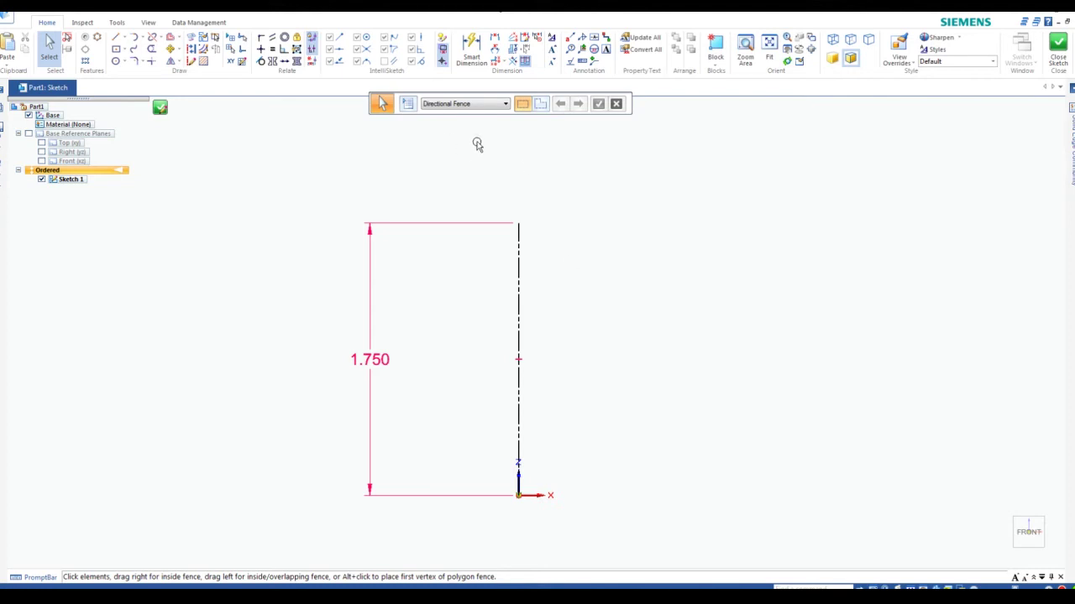
{"action": "left_click", "coordinate": [123, 49]}
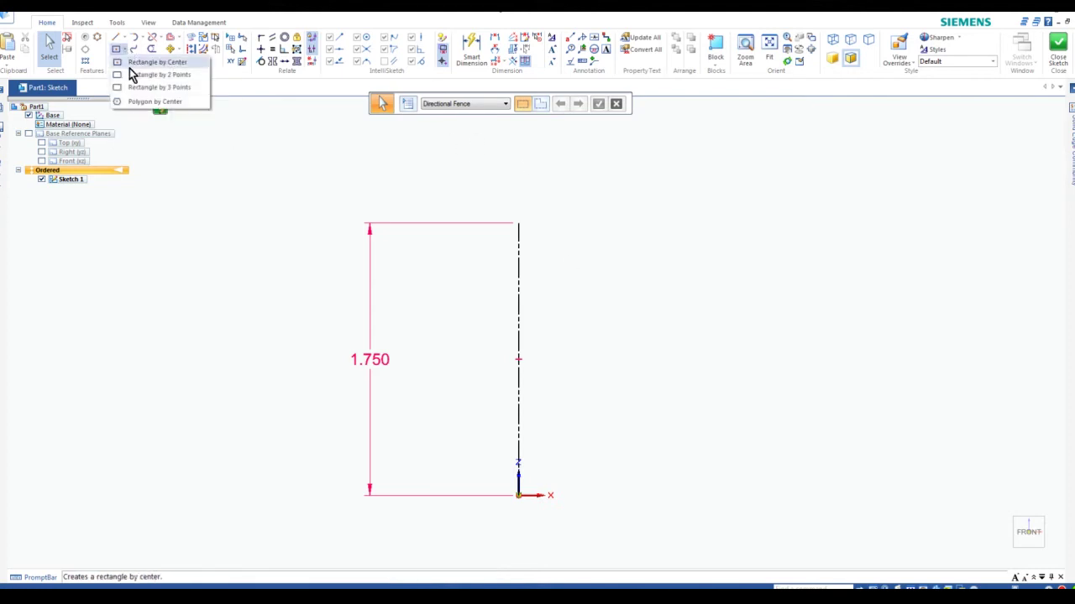
{"action": "left_click", "coordinate": [124, 76]}
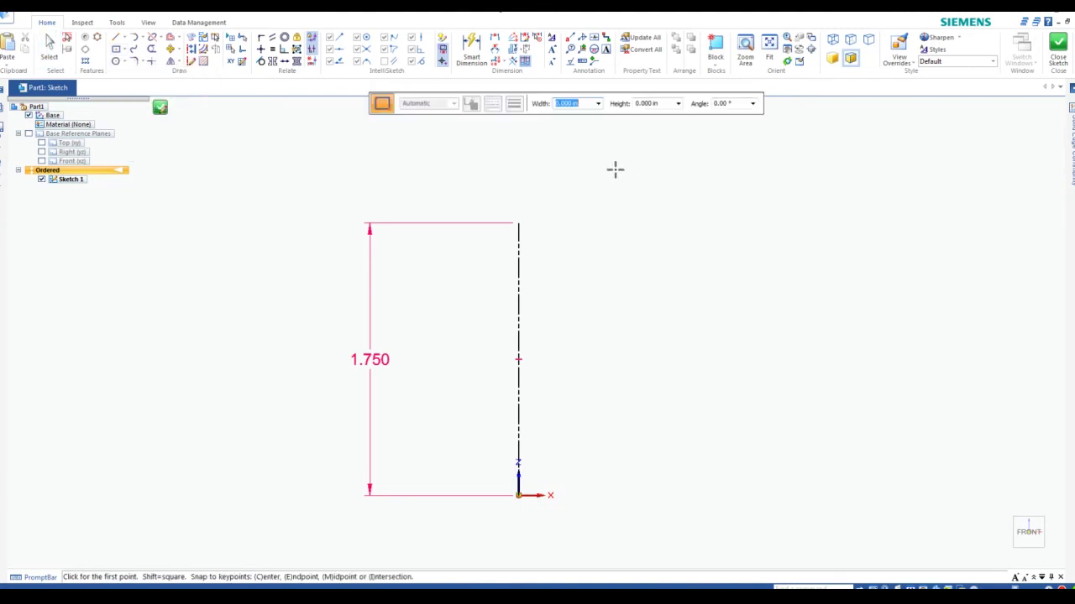
{"action": "left_click_drag", "start_coordinate": [572, 168], "coordinate": [572, 168]}
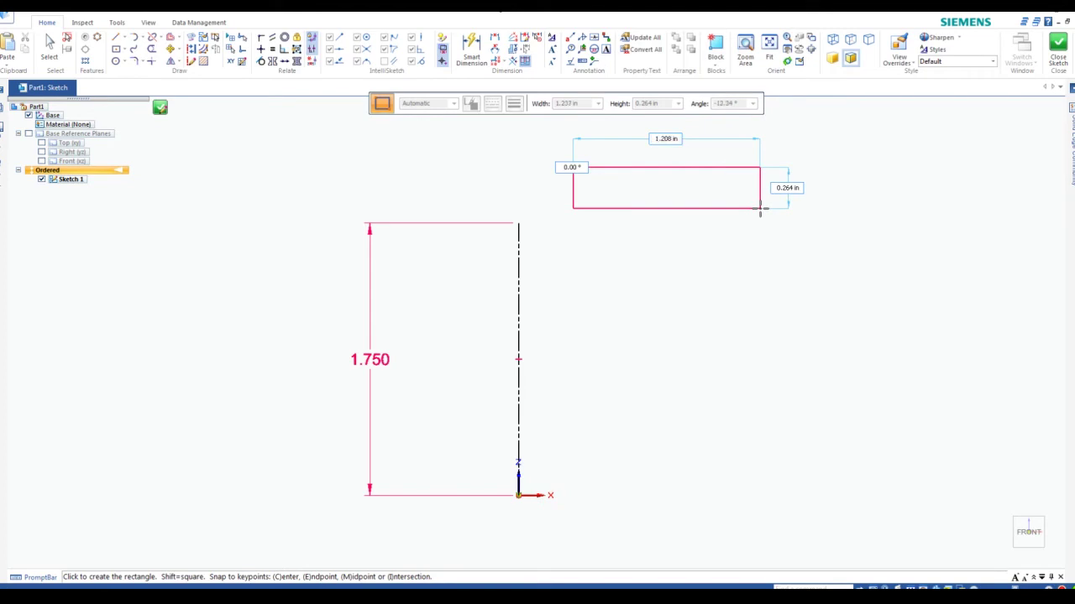
{"action": "left_click", "coordinate": [761, 208]}
Draw a similar wide rectangle below the first one and a narrower upright rectangle in the gap between them.
{"action": "left_click", "coordinate": [577, 364]}
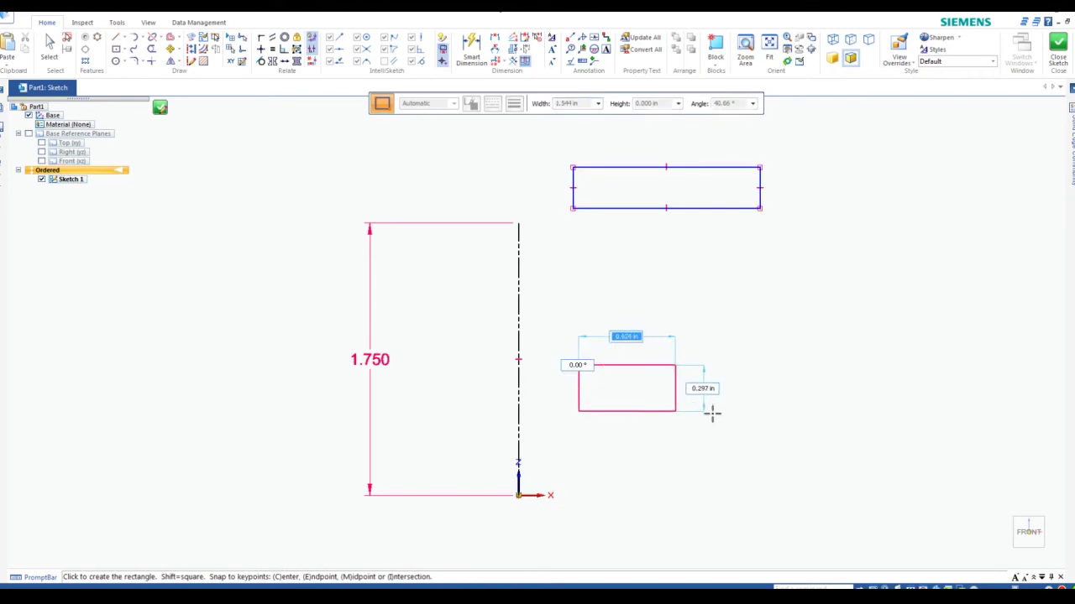
{"action": "left_click", "coordinate": [762, 414]}
{"action": "left_click", "coordinate": [639, 225]}
{"action": "left_click", "coordinate": [697, 321]}
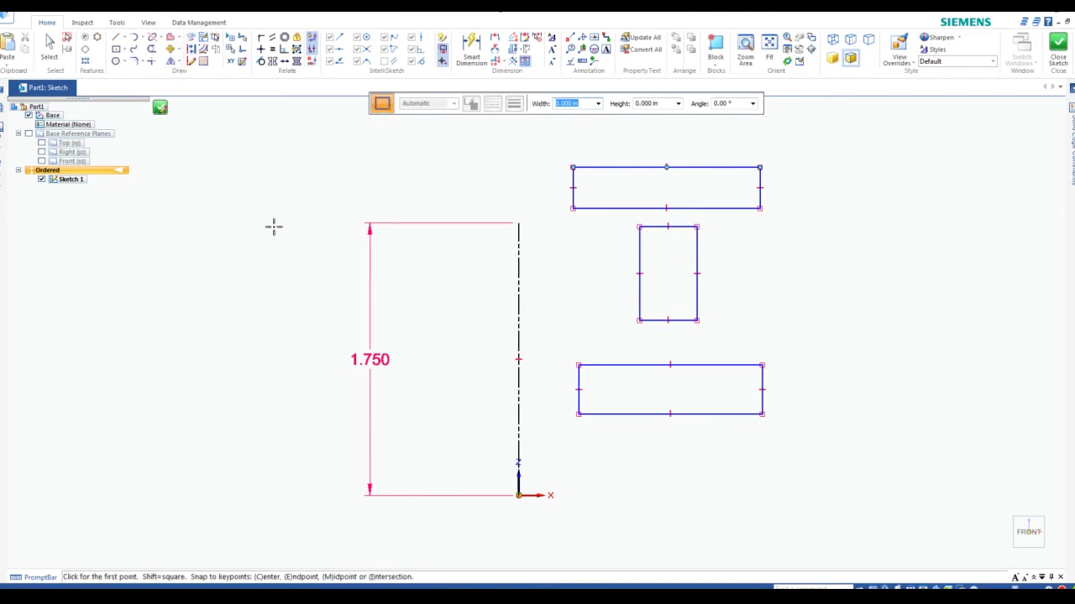
{"action": "key", "text": "Escape"}
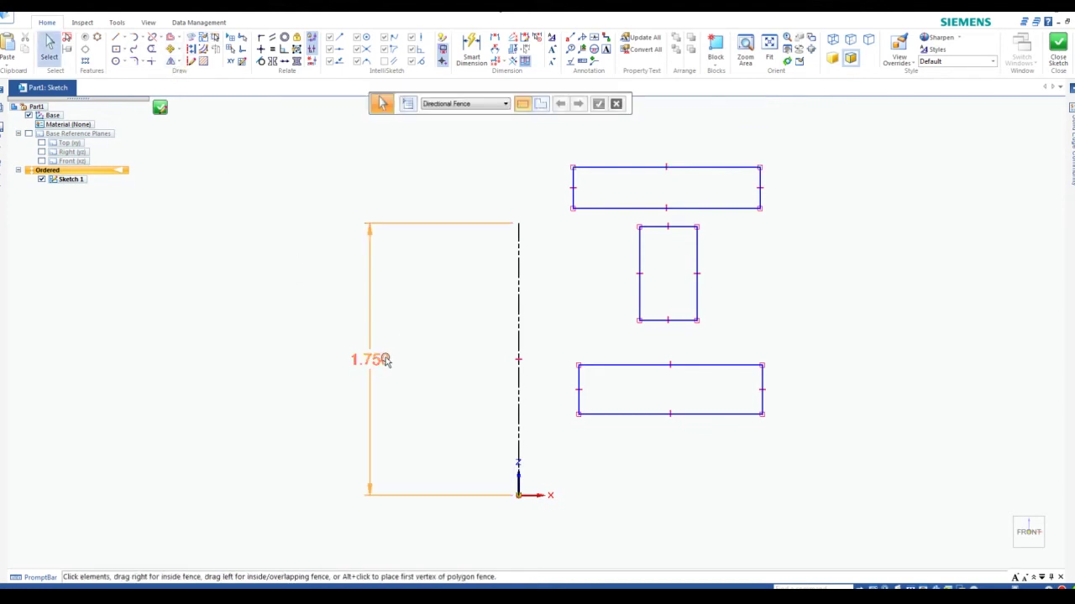
Set the construction line's length dimension to 1.85 in.
{"action": "left_click", "coordinate": [384, 360]}
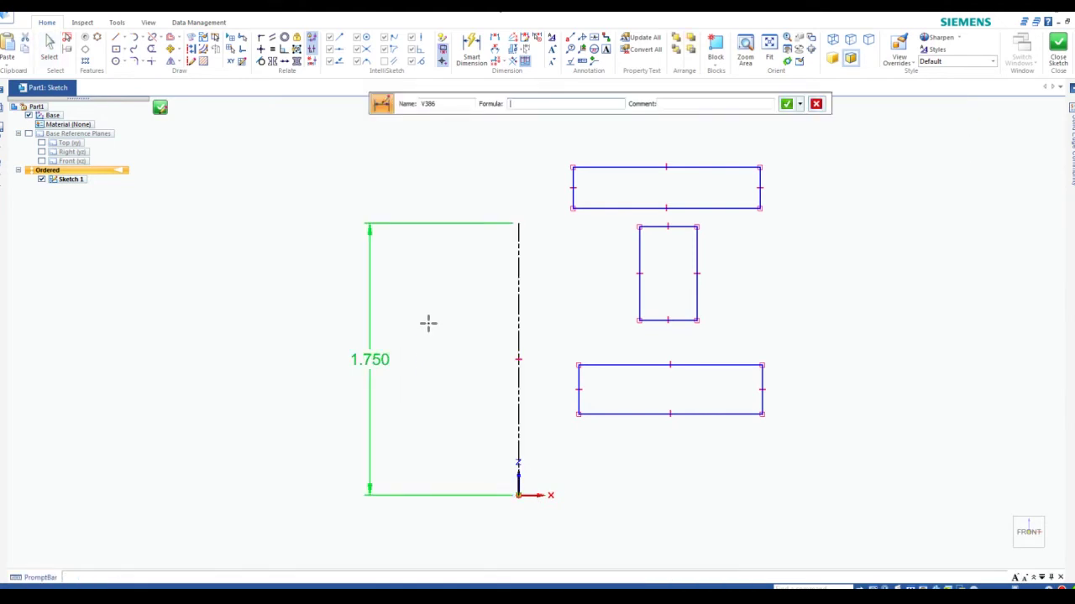
{"action": "left_click", "coordinate": [379, 359]}
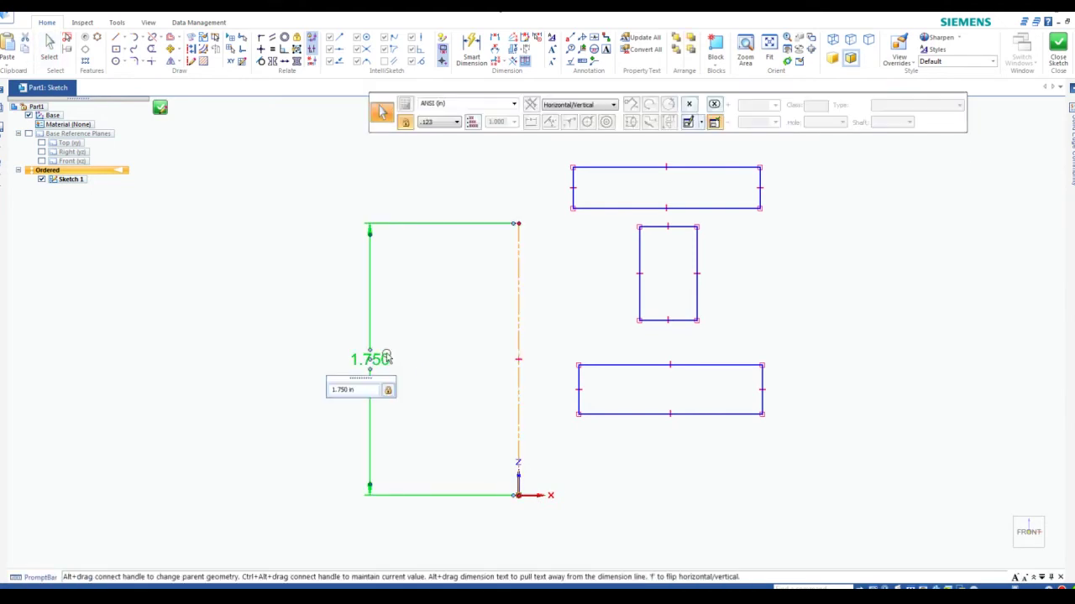
{"action": "type", "text": "1."}
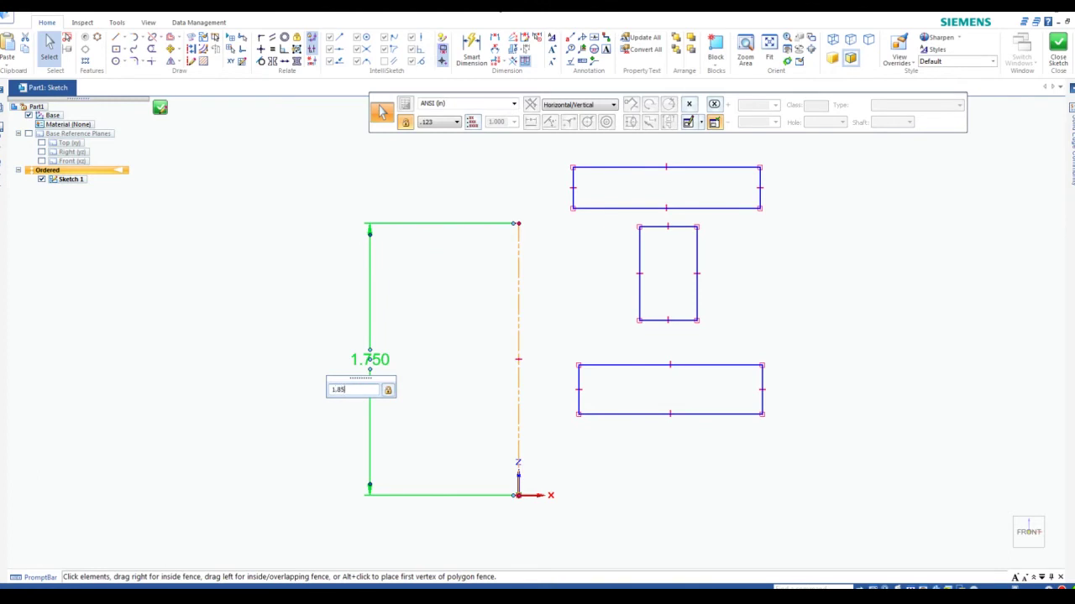
{"action": "type", "text": "85"}
{"action": "key", "text": "Return"}
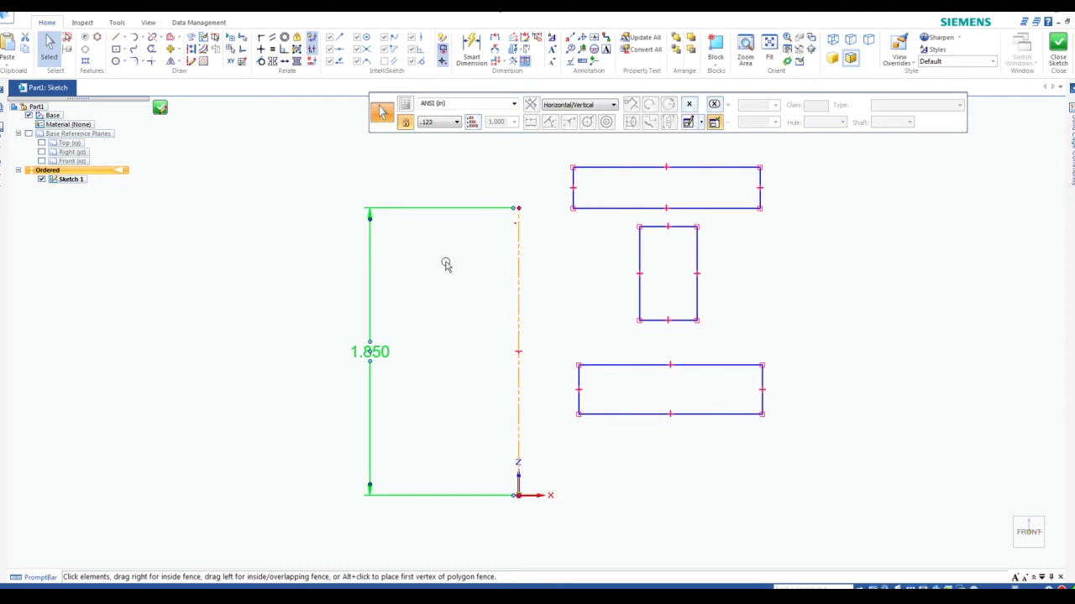
{"action": "key", "text": "Escape"}
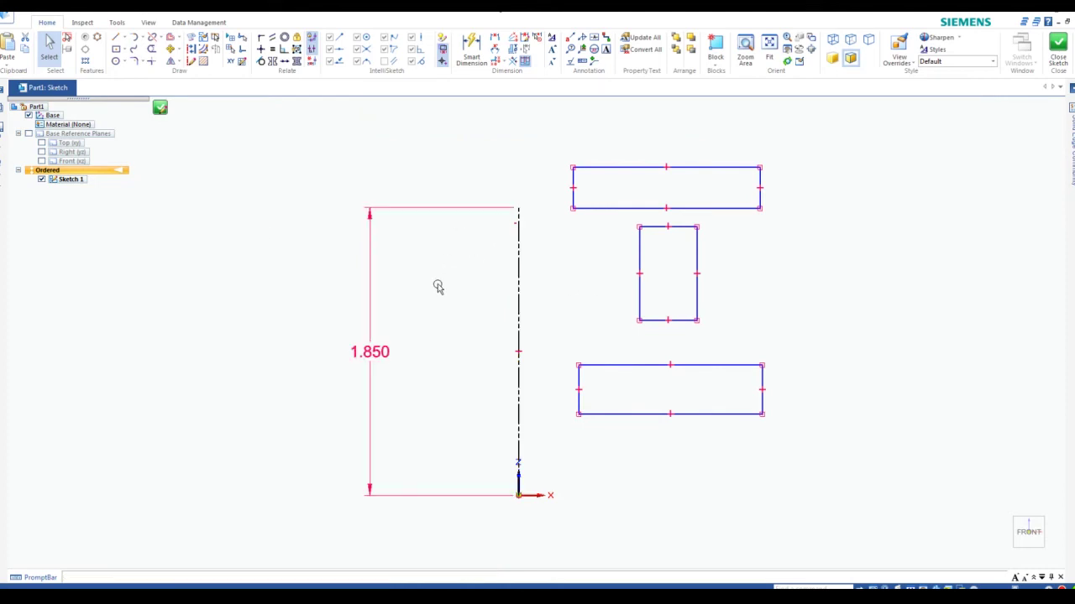
Connect the upright rectangle's upper and lower edge midpoints to the facing edge midpoints of the two wide rectangles.
{"action": "scroll", "coordinate": [550, 282], "scroll_direction": "up", "scroll_amount": 3}
{"action": "scroll", "coordinate": [550, 183], "scroll_direction": "down", "scroll_amount": 3}
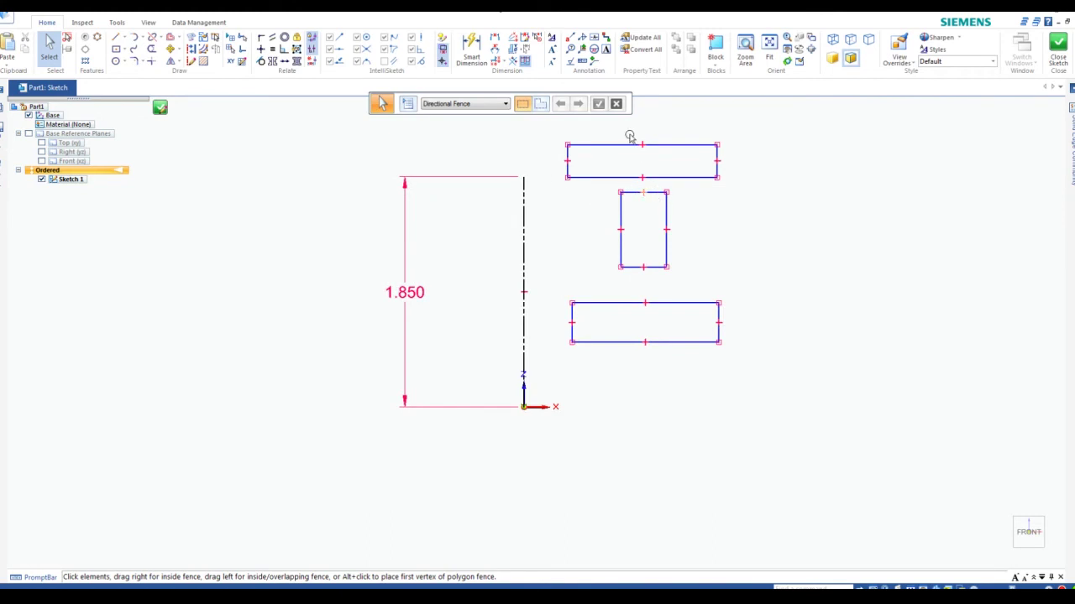
{"action": "scroll", "coordinate": [629, 141], "scroll_direction": "up", "scroll_amount": 2}
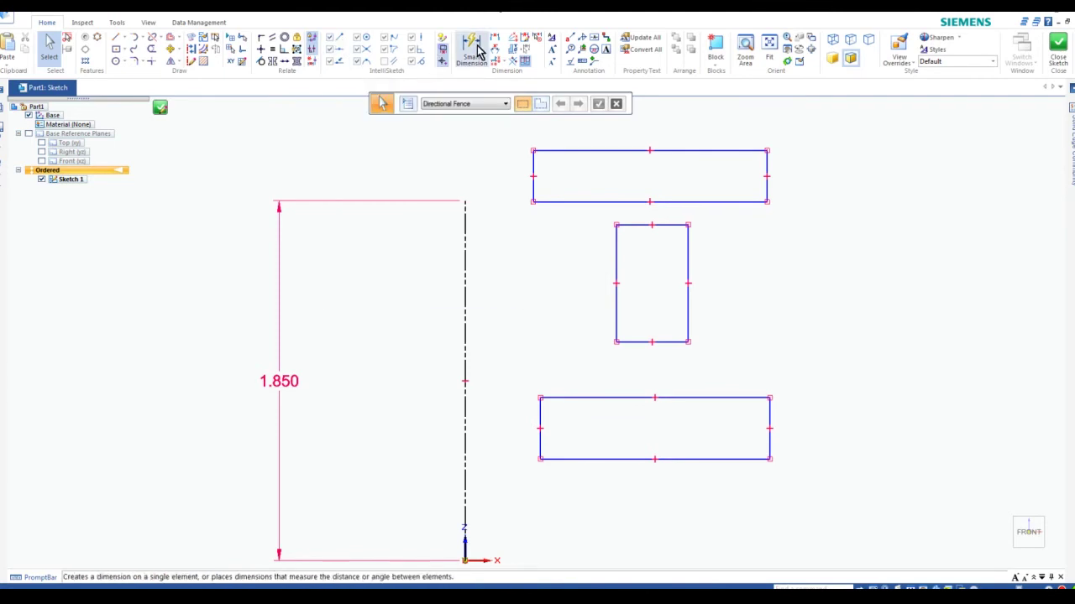
{"action": "left_click", "coordinate": [263, 42]}
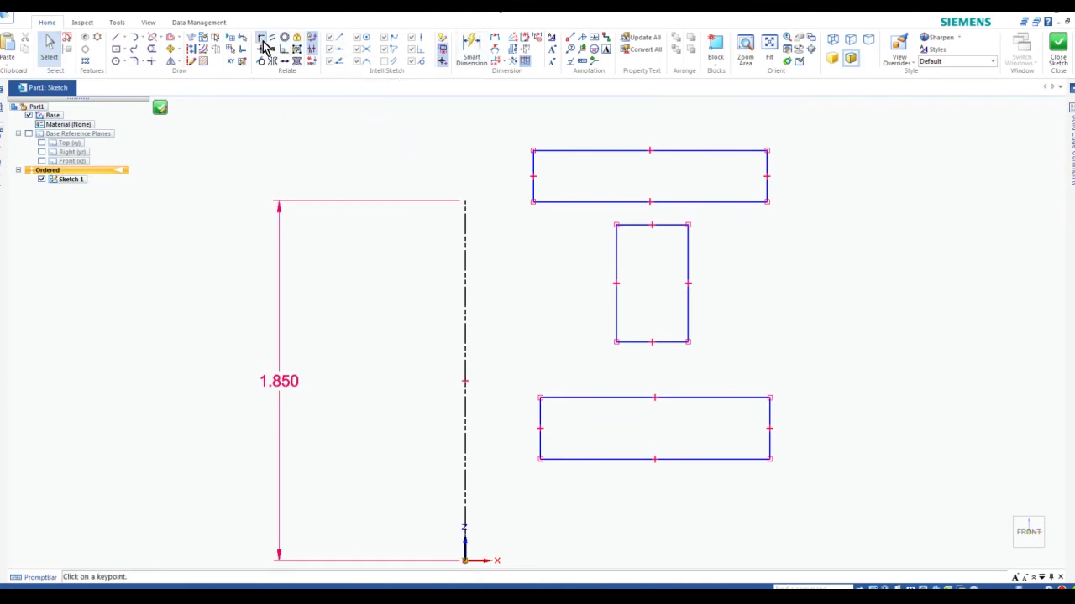
{"action": "left_click", "coordinate": [652, 225]}
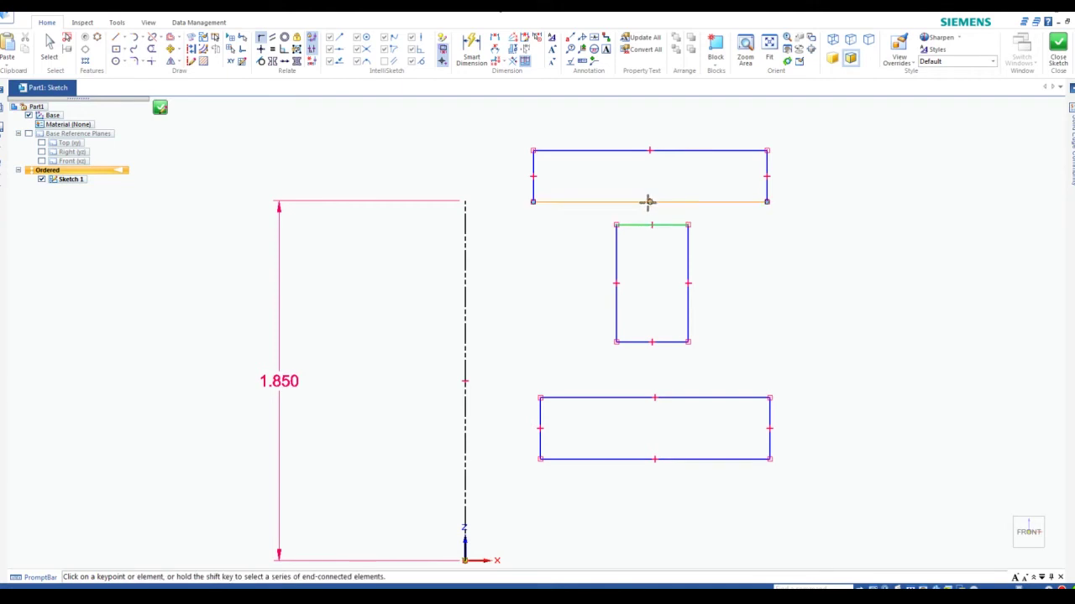
{"action": "left_click", "coordinate": [648, 201]}
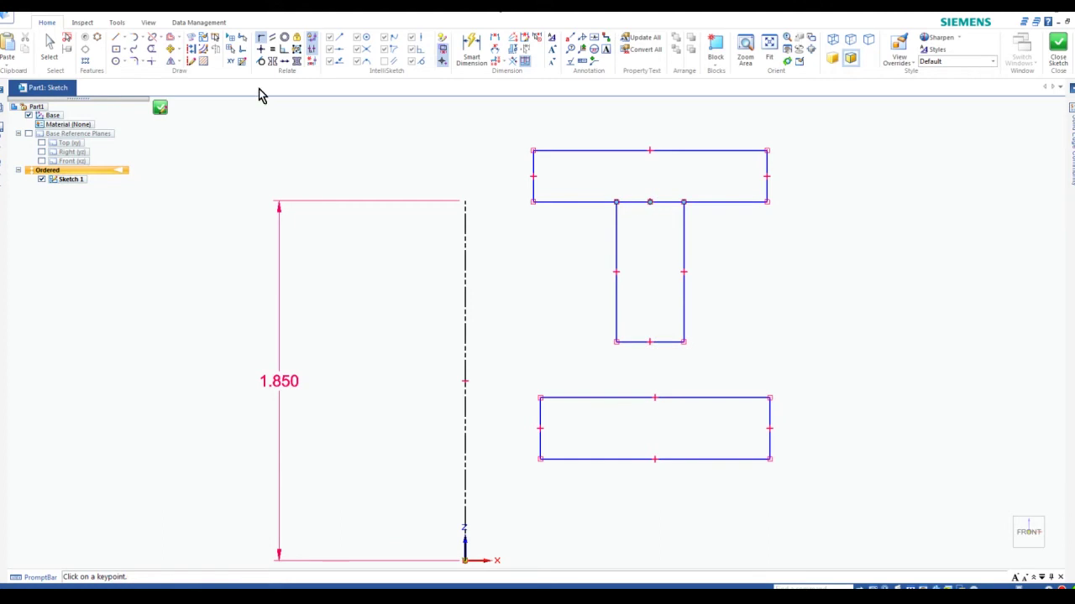
{"action": "left_click", "coordinate": [649, 342]}
{"action": "left_click", "coordinate": [655, 397]}
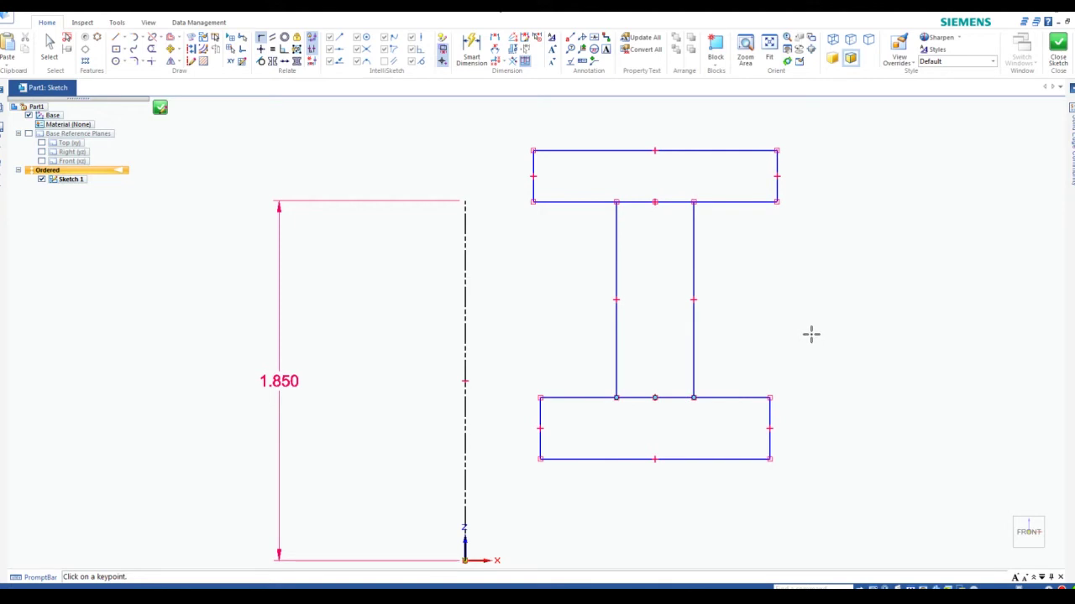
Move all three joined rectangles together so their shared midpoints lie on the vertical construction line.
{"action": "key", "text": "Escape"}
{"action": "left_click_drag", "start_coordinate": [516, 135], "coordinate": [853, 498]}
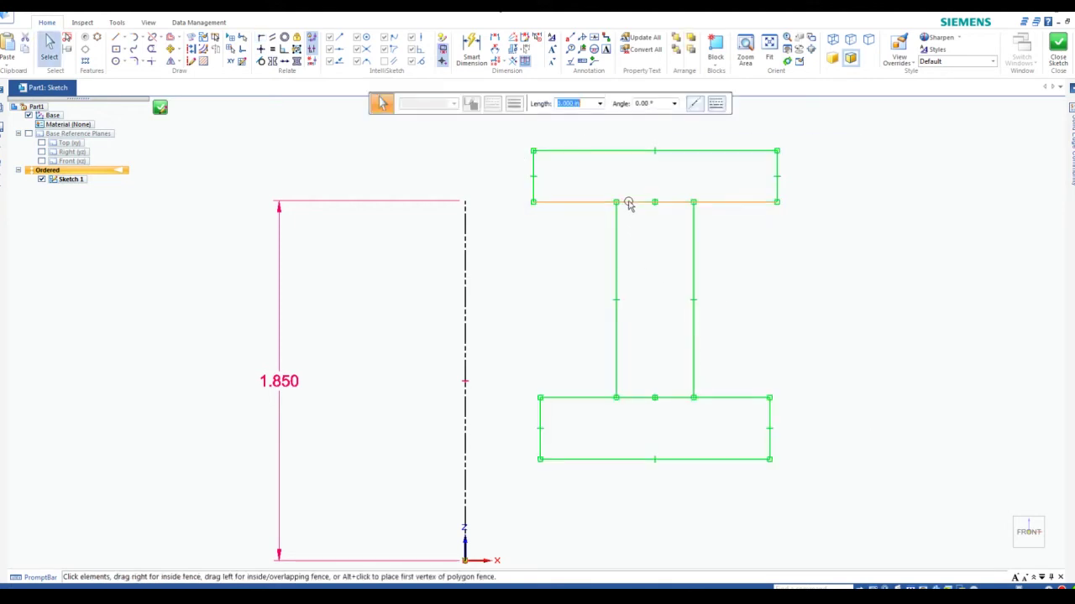
{"action": "left_click_drag", "start_coordinate": [626, 204], "coordinate": [438, 264]}
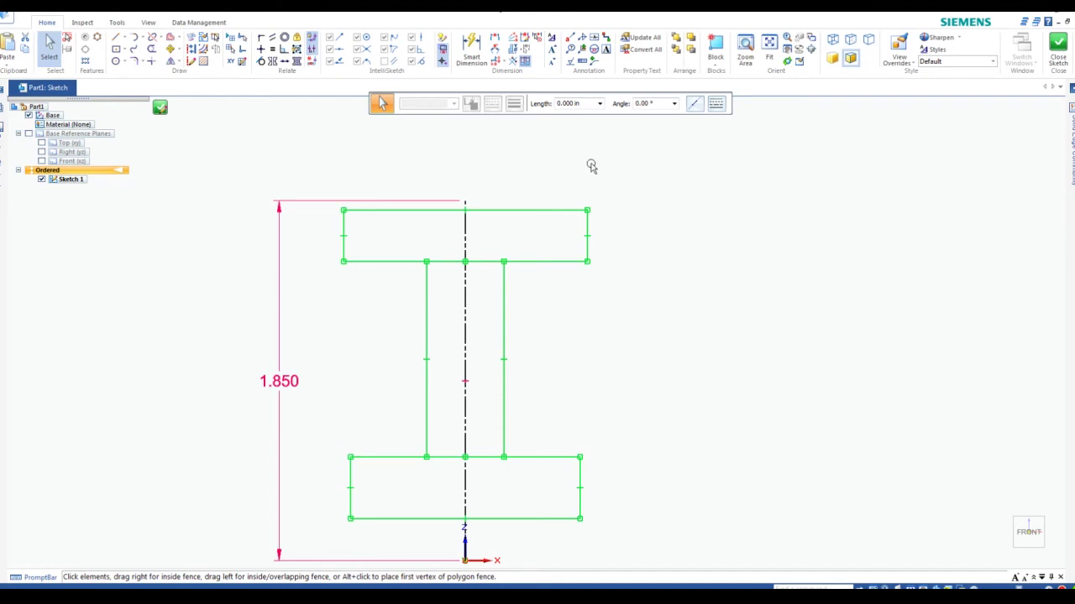
{"action": "left_click", "coordinate": [502, 178]}
Connect the midpoint of the upper rectangle's top edge to the upper end of the construction line.
{"action": "scroll", "coordinate": [486, 206], "scroll_direction": "up", "scroll_amount": 3}
{"action": "scroll", "coordinate": [486, 205], "scroll_direction": "up", "scroll_amount": 1}
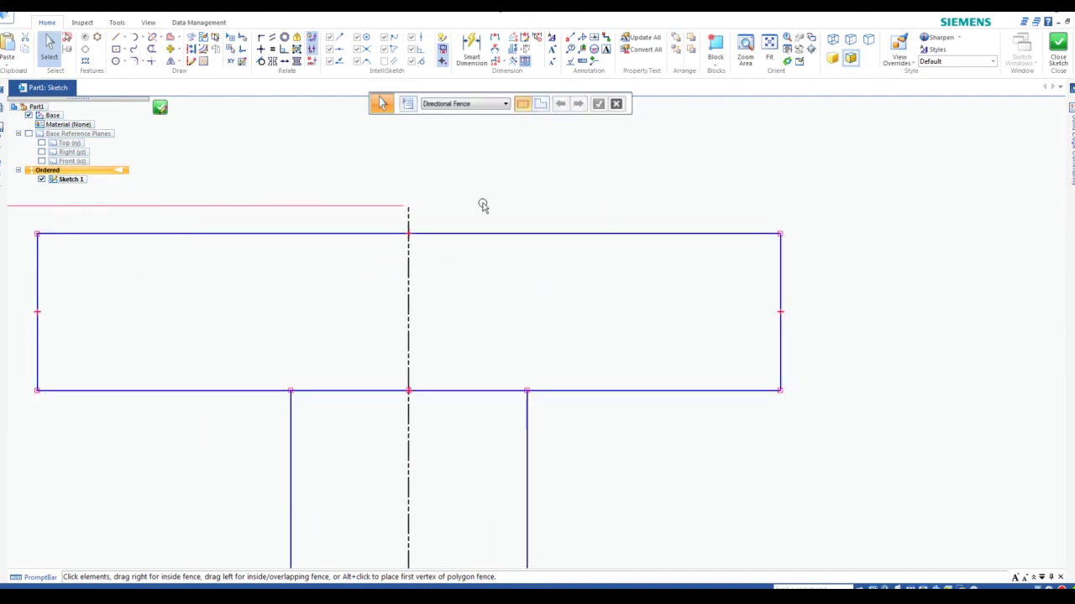
{"action": "scroll", "coordinate": [434, 216], "scroll_direction": "up", "scroll_amount": 1}
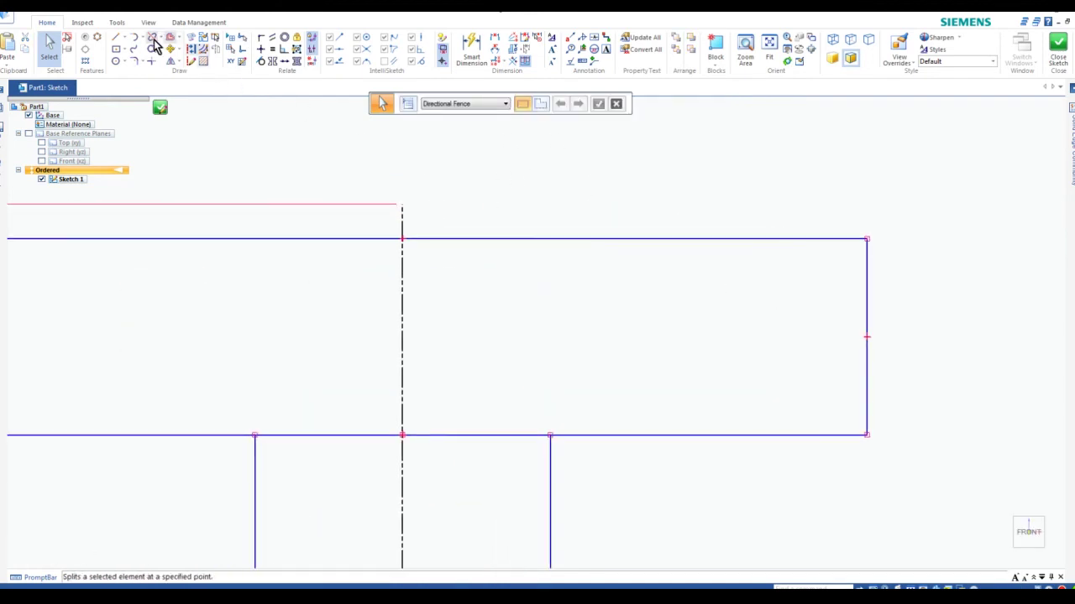
{"action": "left_click", "coordinate": [263, 42]}
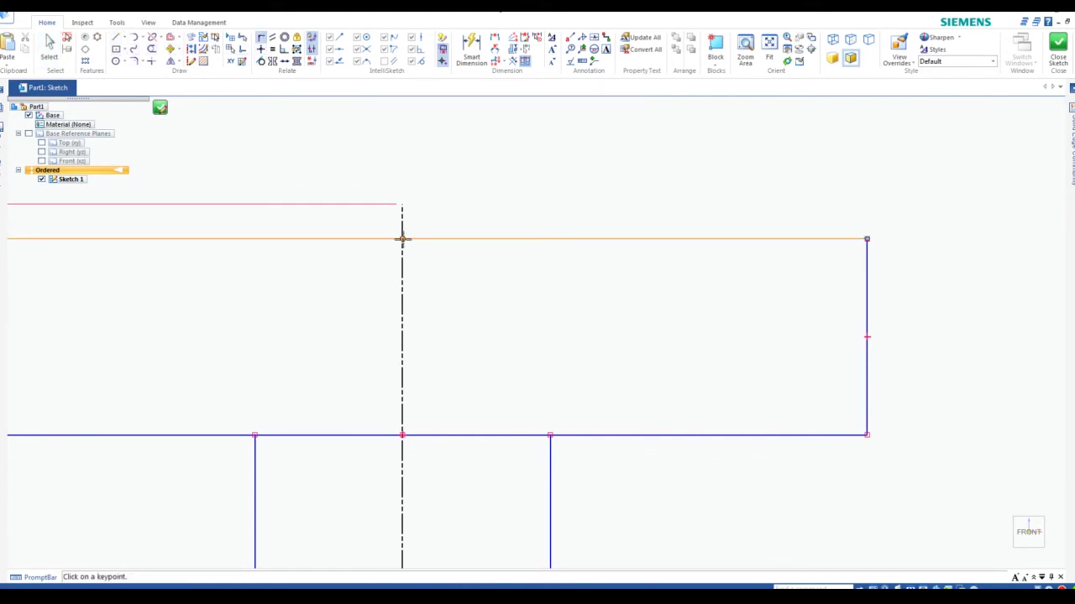
{"action": "left_click", "coordinate": [402, 240]}
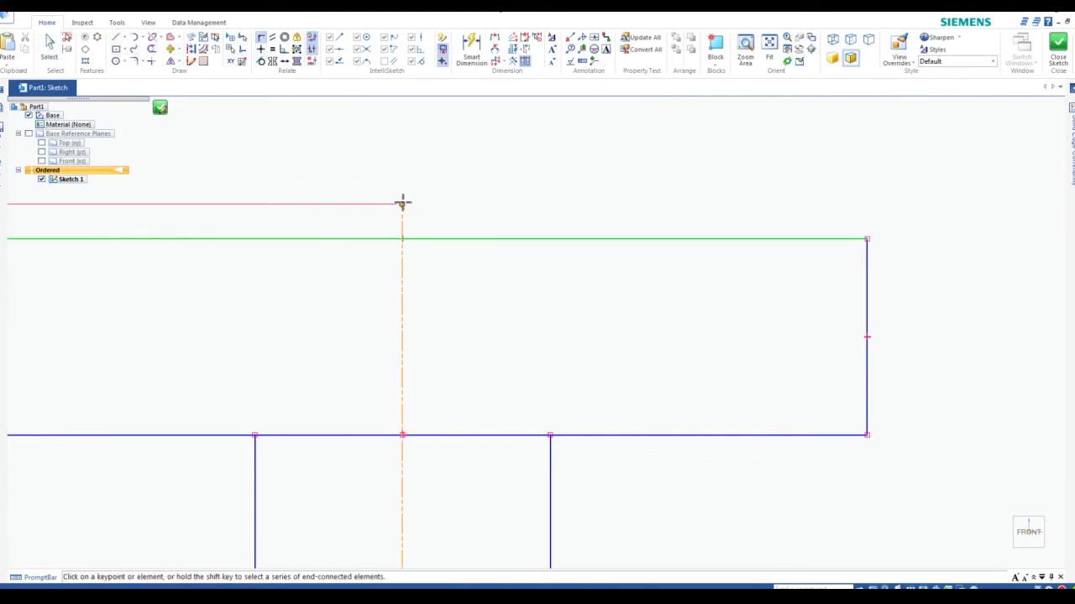
{"action": "left_click", "coordinate": [402, 203]}
Add a Distance Between dimension from the upper rectangle's bottom edge to the construction line's lower end and set it to 1.75 in.
{"action": "scroll", "coordinate": [492, 258], "scroll_direction": "down", "scroll_amount": 6}
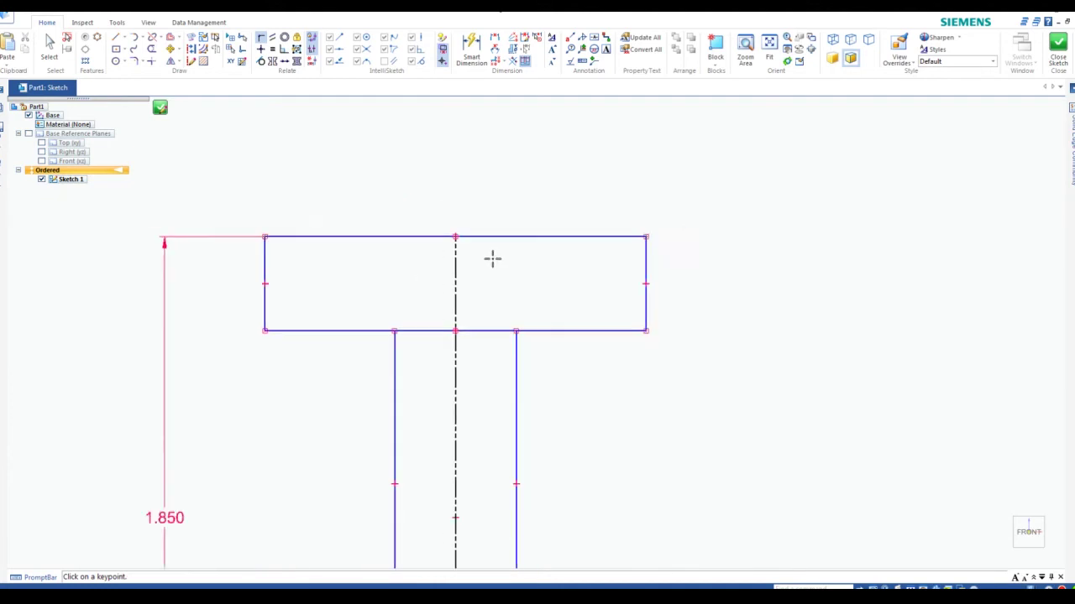
{"action": "scroll", "coordinate": [475, 417], "scroll_direction": "down", "scroll_amount": 3}
{"action": "scroll", "coordinate": [475, 417], "scroll_direction": "up", "scroll_amount": 4}
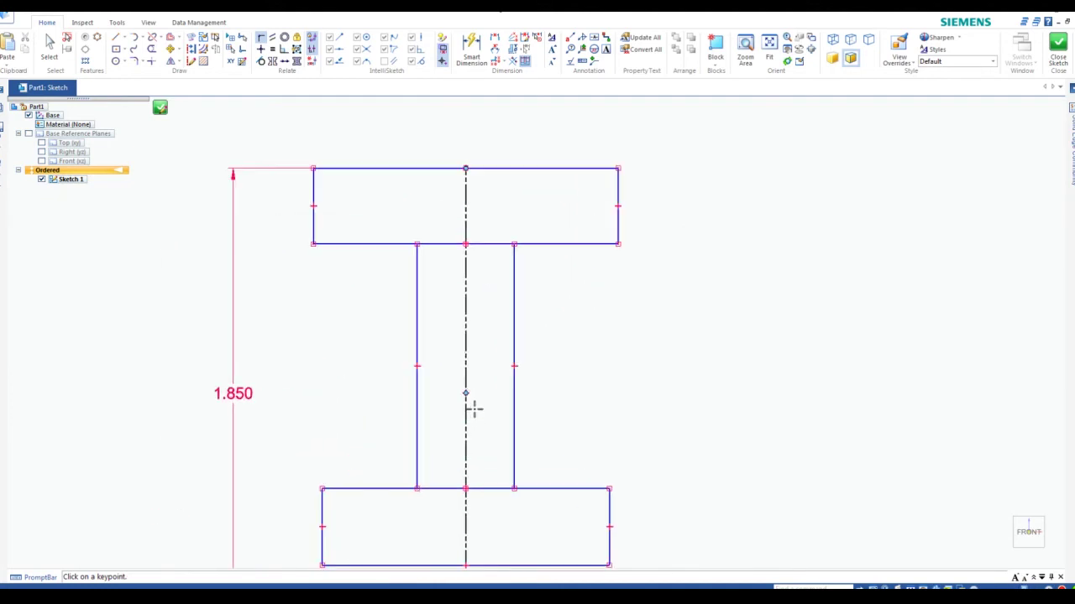
{"action": "scroll", "coordinate": [475, 374], "scroll_direction": "up", "scroll_amount": 1}
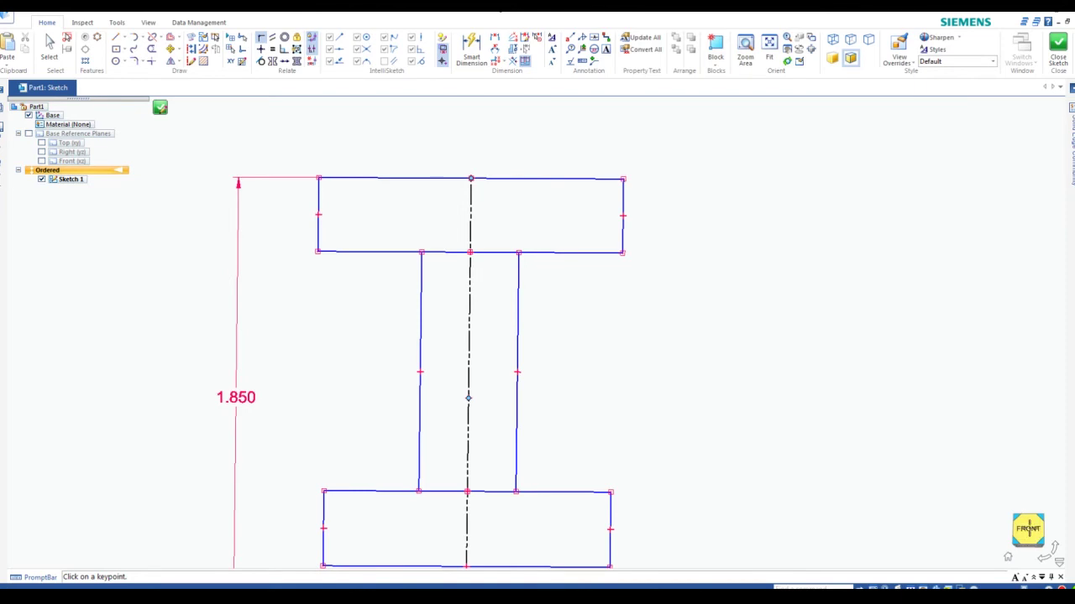
{"action": "left_click", "coordinate": [1028, 529]}
{"action": "scroll", "coordinate": [541, 221], "scroll_direction": "up", "scroll_amount": 5}
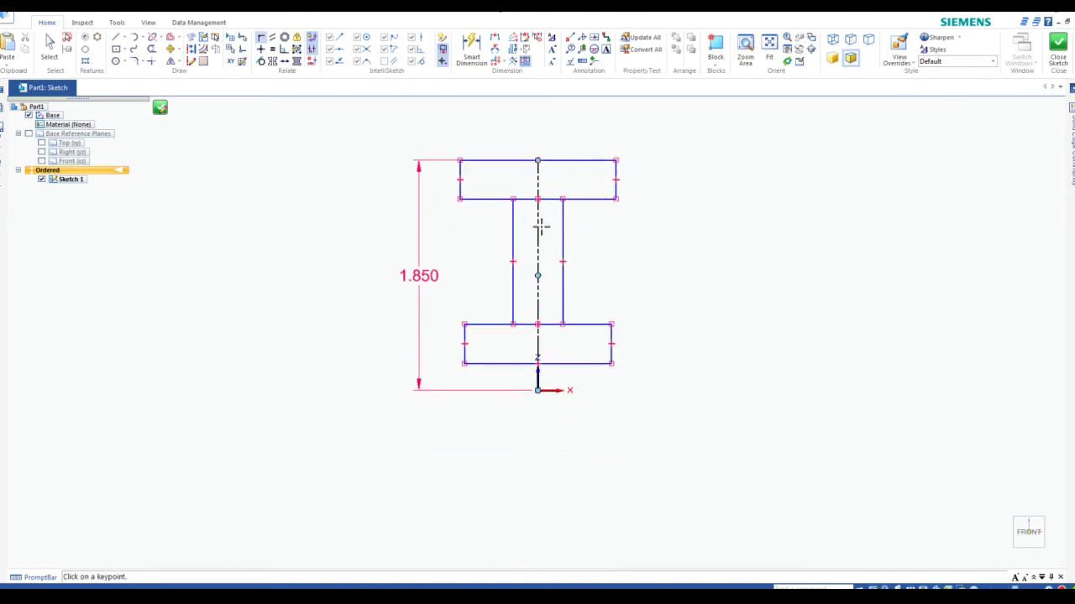
{"action": "scroll", "coordinate": [554, 132], "scroll_direction": "down", "scroll_amount": 2}
{"action": "scroll", "coordinate": [559, 110], "scroll_direction": "up", "scroll_amount": 2}
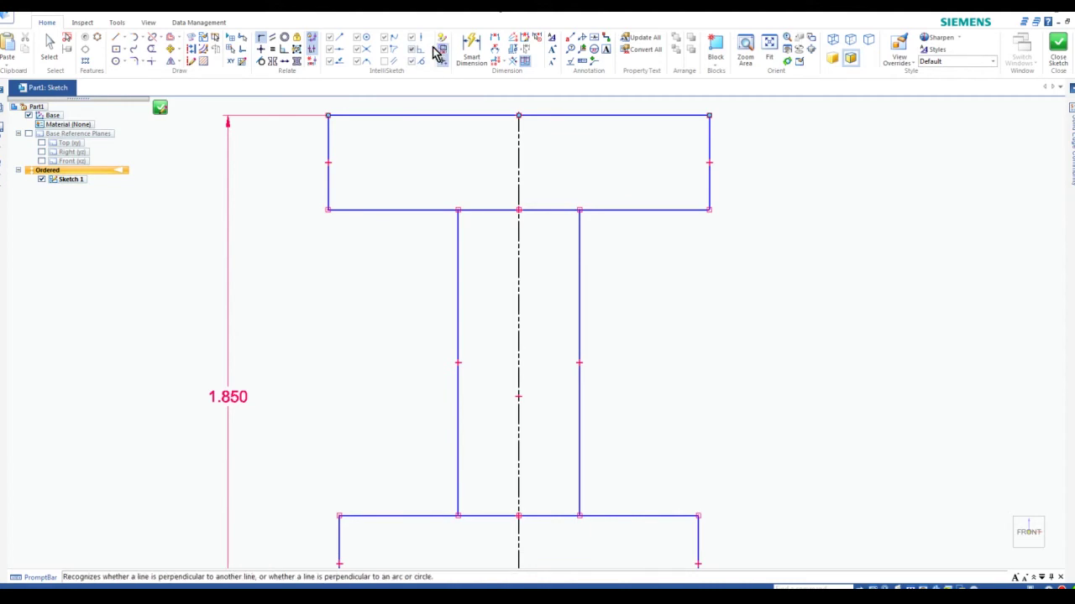
{"action": "left_click", "coordinate": [496, 39]}
{"action": "scroll", "coordinate": [390, 221], "scroll_direction": "down", "scroll_amount": 3}
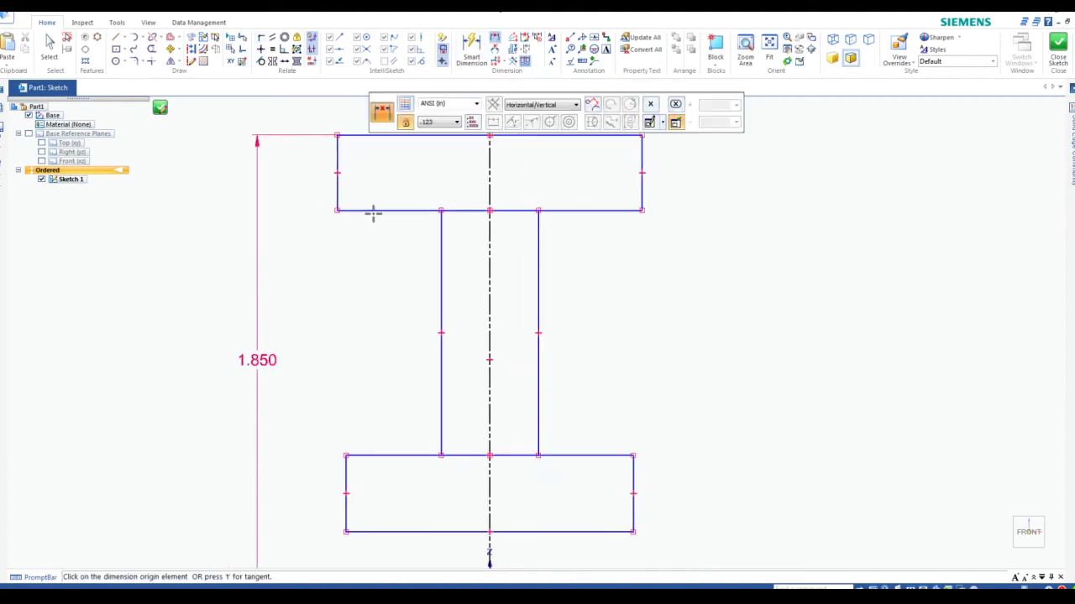
{"action": "left_click", "coordinate": [367, 210]}
{"action": "left_click", "coordinate": [446, 449]}
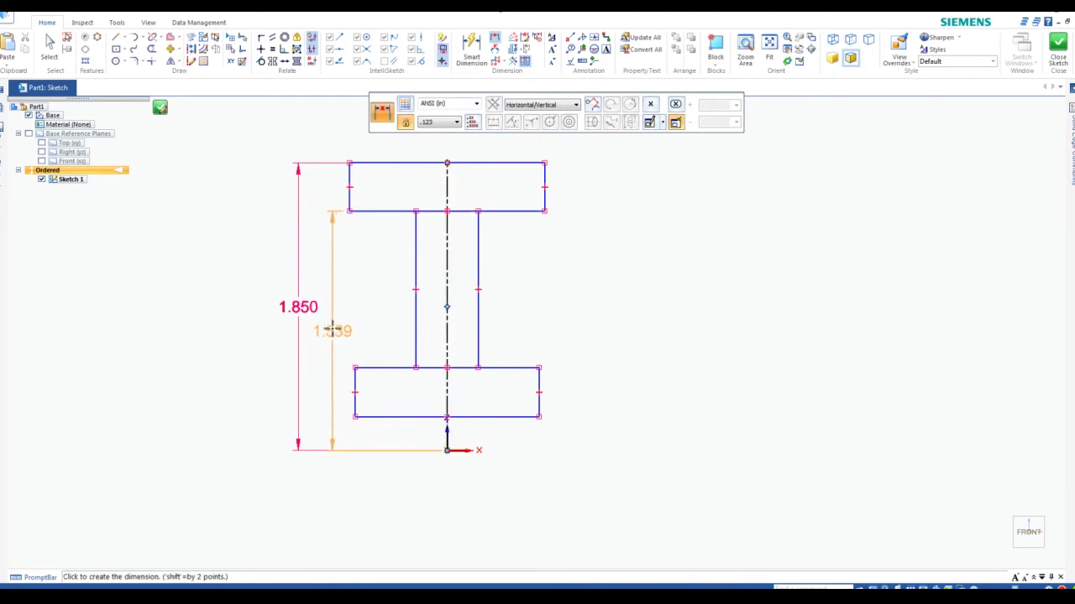
{"action": "left_click", "coordinate": [333, 330]}
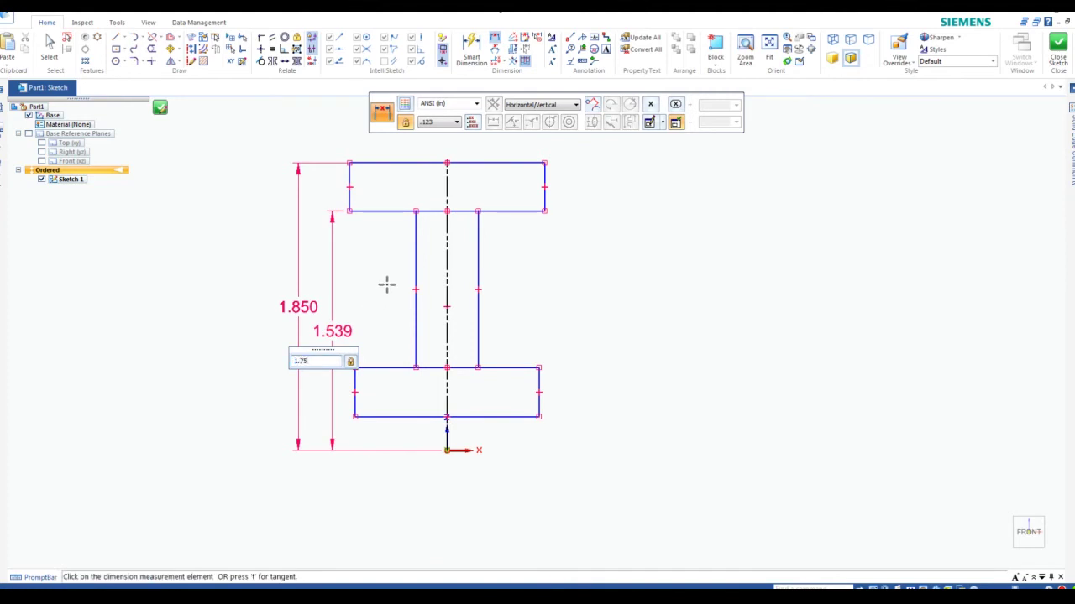
{"action": "key", "text": "Return"}
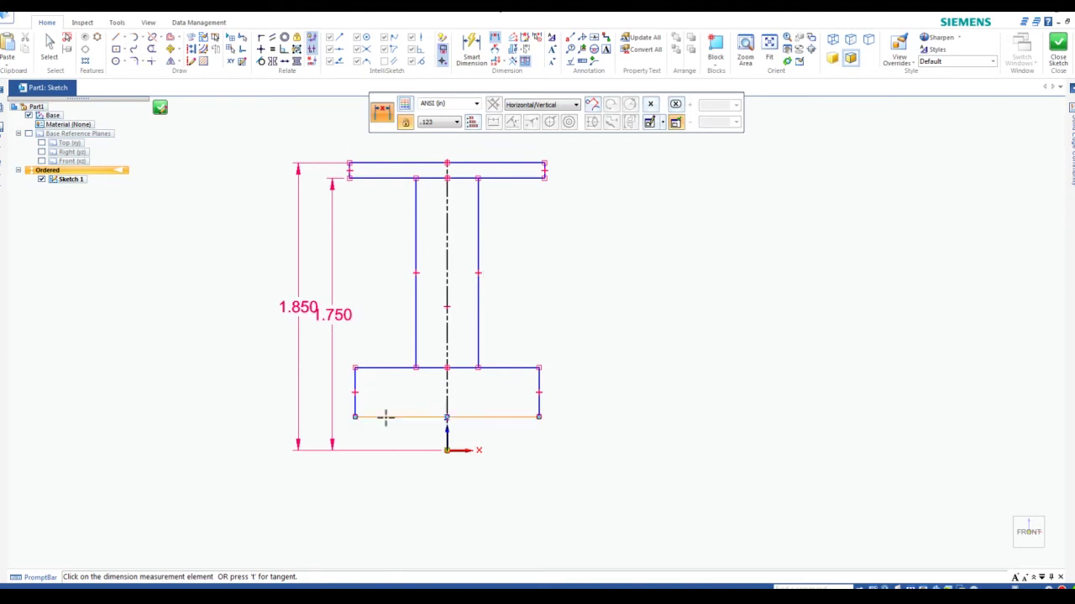
Dimension the lower rectangle's bottom edge from the construction line's lower end and set the distance to .375 in.
{"action": "left_click", "coordinate": [447, 420]}
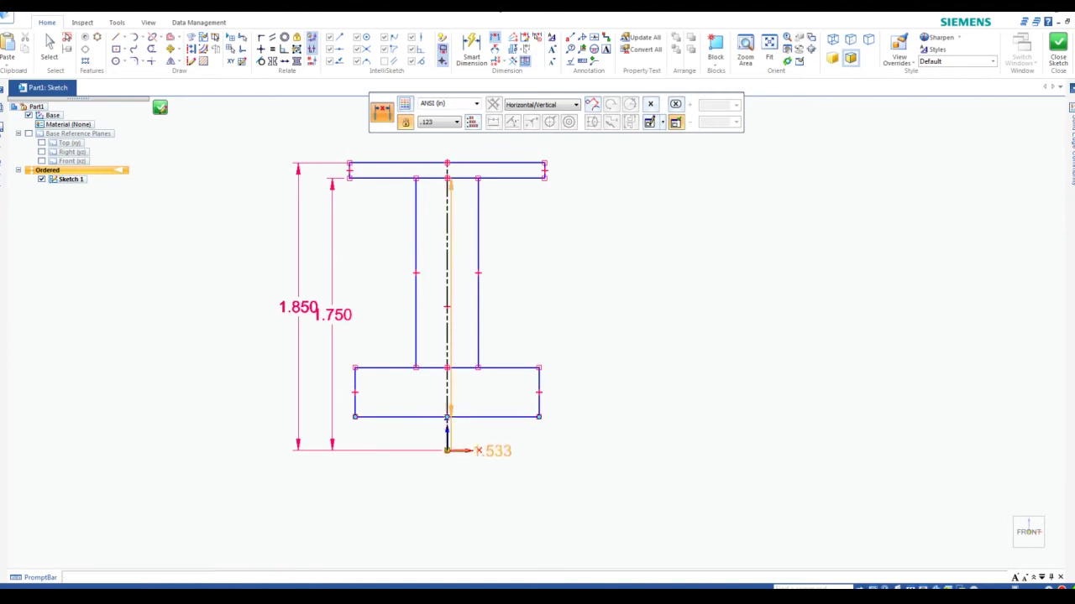
{"action": "key", "text": "Escape"}
{"action": "left_click", "coordinate": [496, 42]}
{"action": "left_click", "coordinate": [446, 451]}
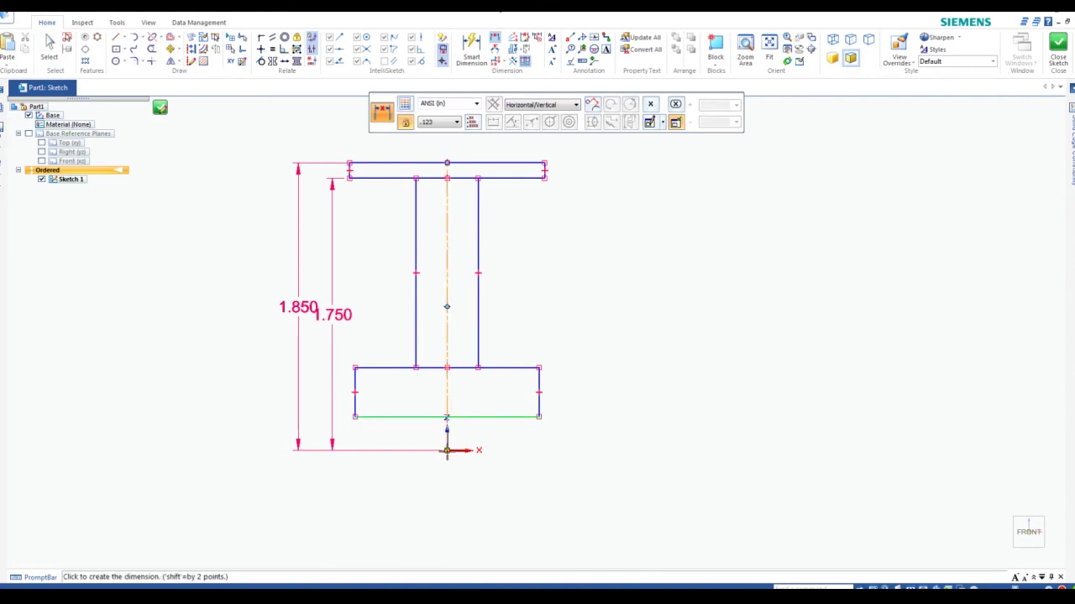
{"action": "left_click", "coordinate": [372, 483]}
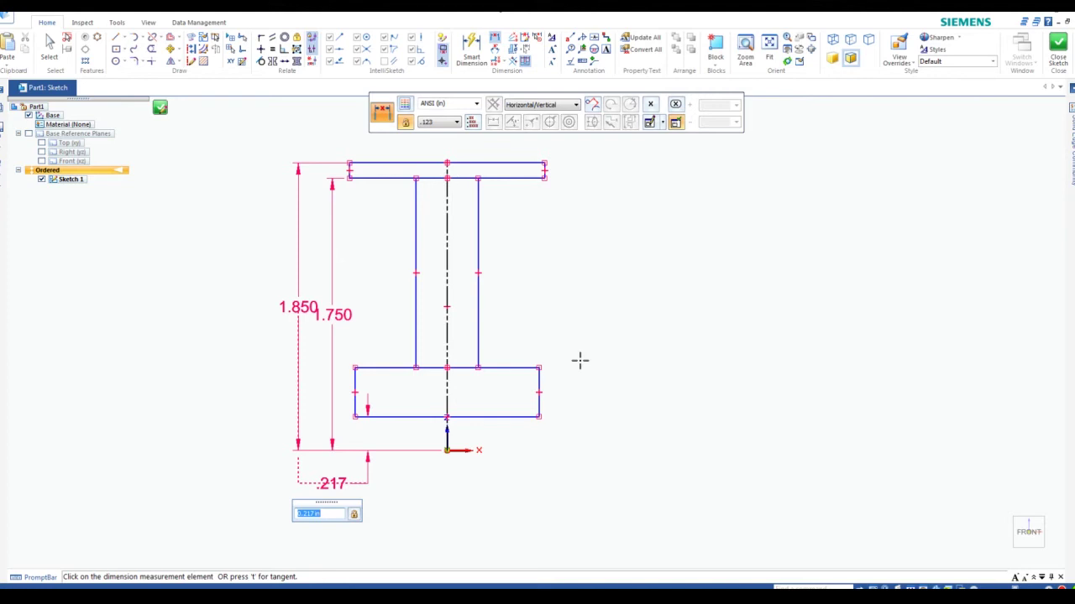
{"action": "type", "text": ".375"}
{"action": "key", "text": "Return"}
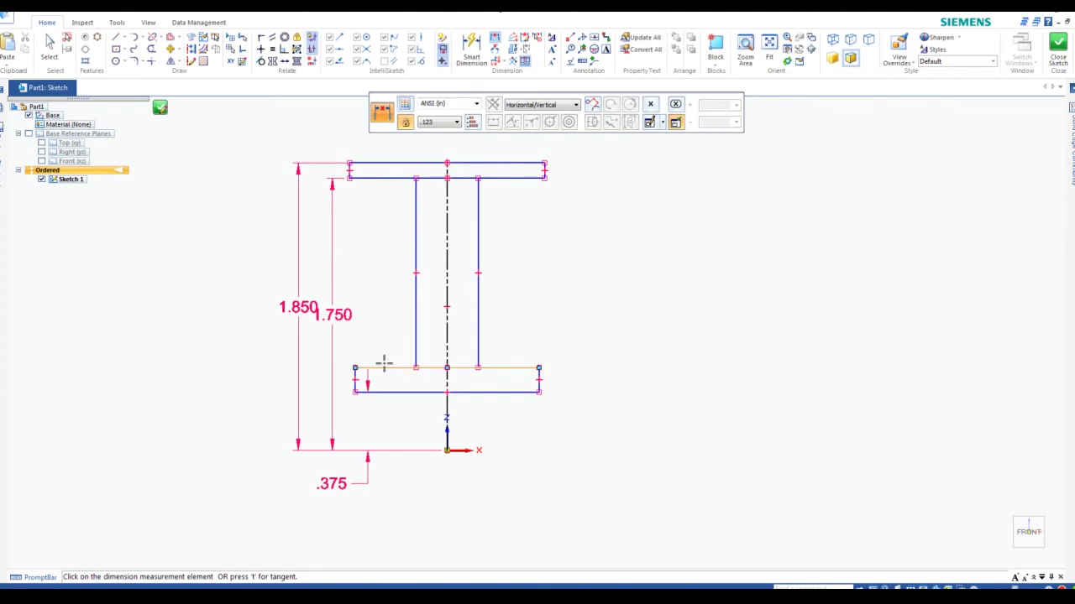
Dimension the lower rectangle's top edge from the construction line's lower end, keeping its current distance.
{"action": "left_click", "coordinate": [494, 38]}
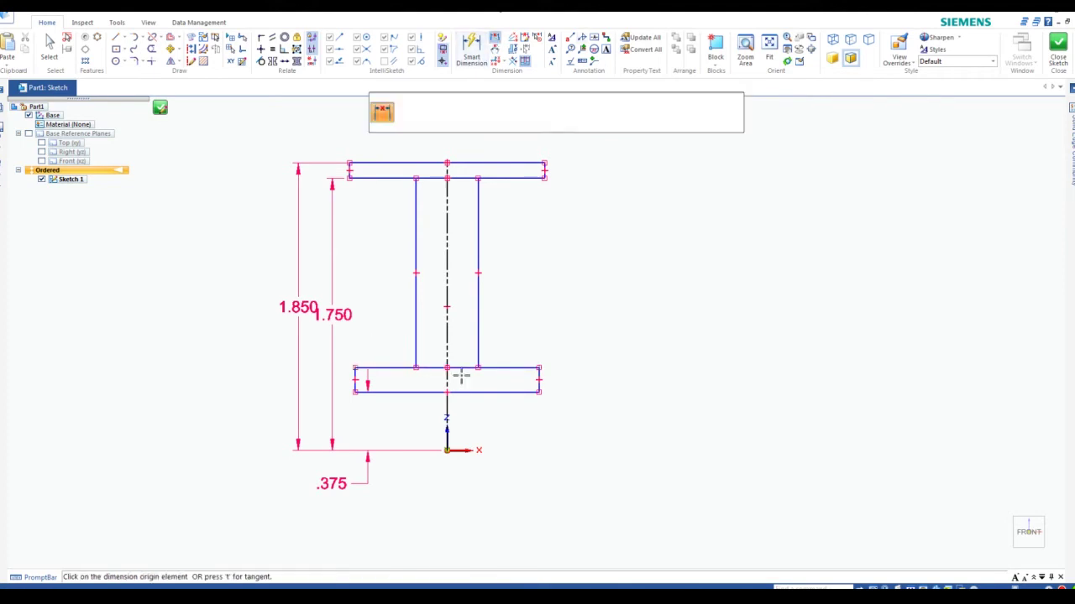
{"action": "left_click", "coordinate": [396, 368]}
{"action": "left_click", "coordinate": [457, 451]}
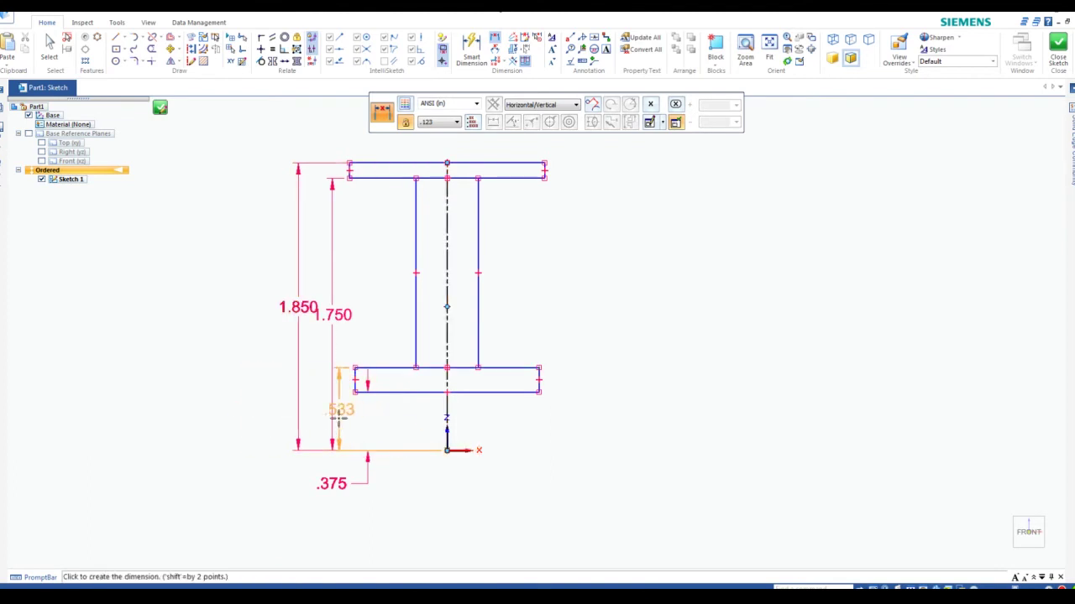
{"action": "left_click", "coordinate": [342, 423]}
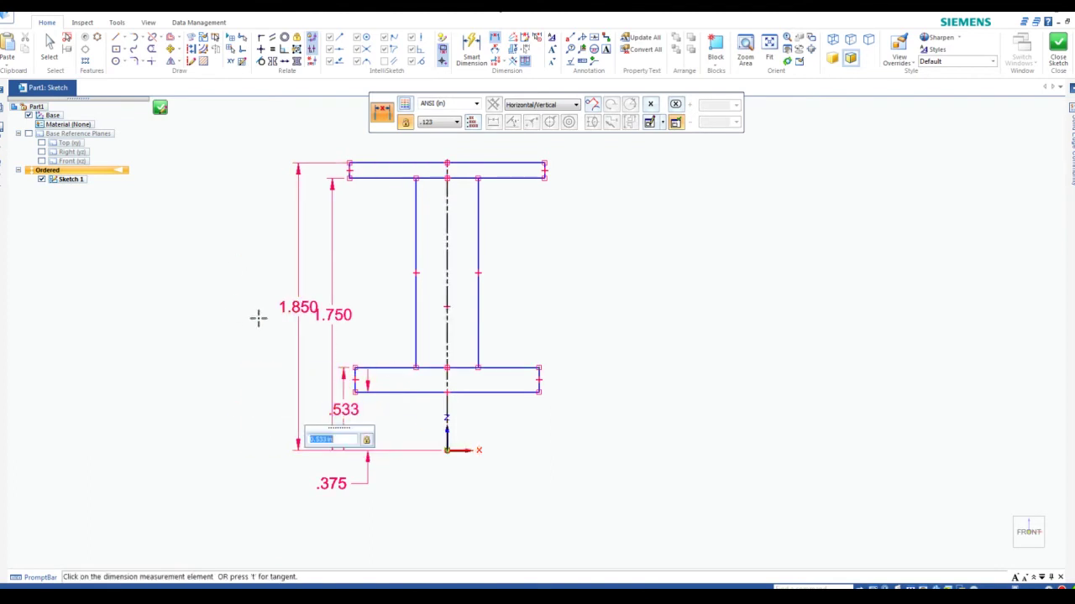
{"action": "key", "text": "Return"}
{"action": "key", "text": "Escape"}
Move the 1.850 and 1.750 height dimensions farther out from the profile and space them apart.
{"action": "left_click", "coordinate": [312, 309]}
{"action": "left_click_drag", "start_coordinate": [232, 309], "coordinate": [243, 307]}
{"action": "left_click_drag", "start_coordinate": [329, 310], "coordinate": [281, 276]}
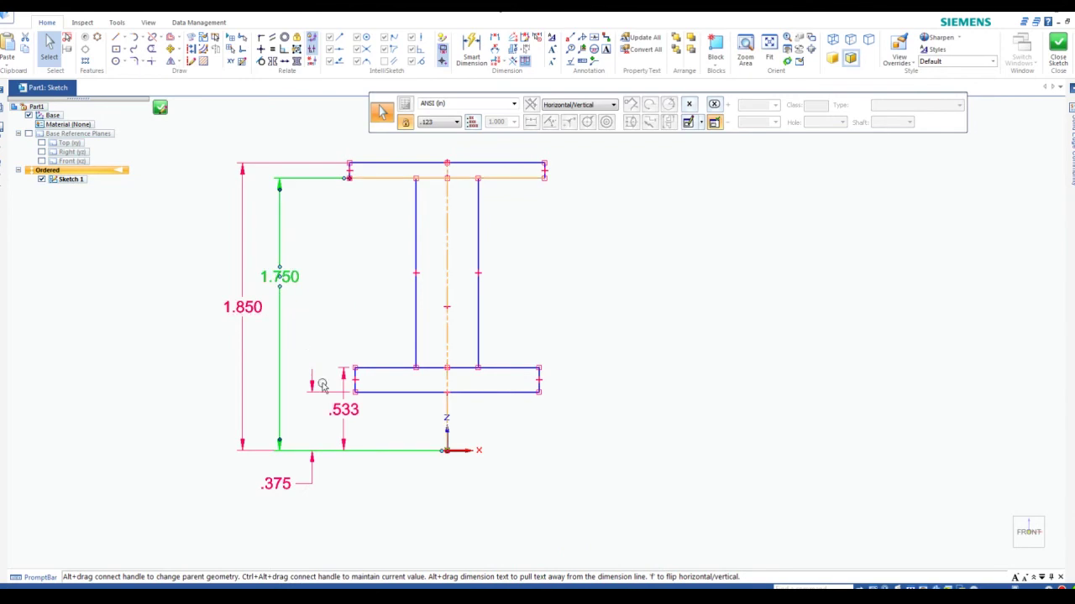
{"action": "left_click_drag", "start_coordinate": [342, 409], "coordinate": [279, 379]}
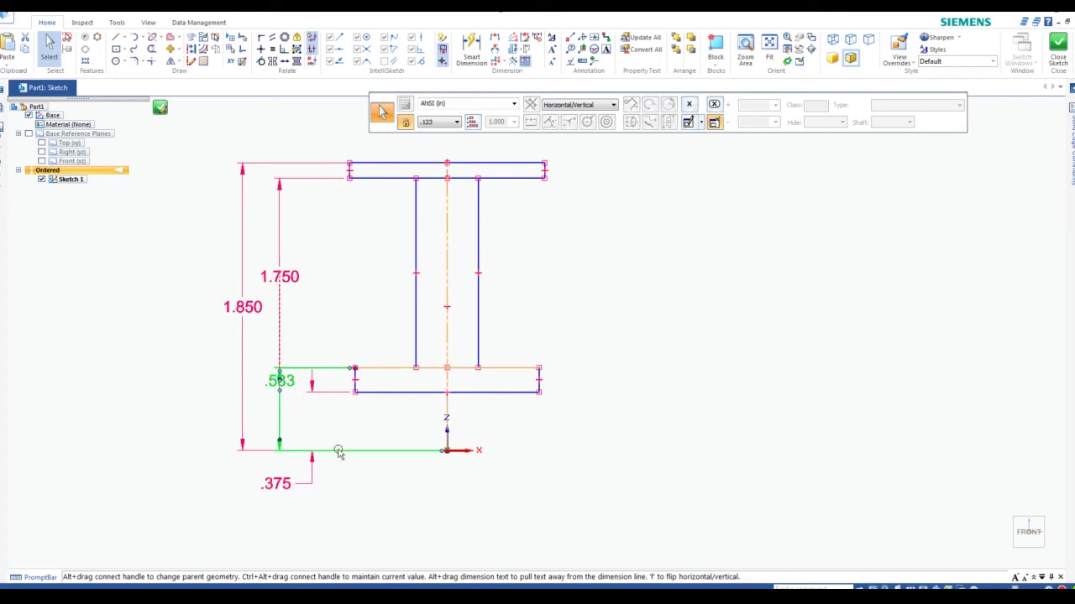
{"action": "mouse_move", "coordinate": [313, 481]}
{"action": "left_mouse_down"}
{"action": "mouse_move", "coordinate": [345, 482]}
{"action": "mouse_move", "coordinate": [327, 478]}
{"action": "left_mouse_up"}
{"action": "left_click", "coordinate": [206, 398]}
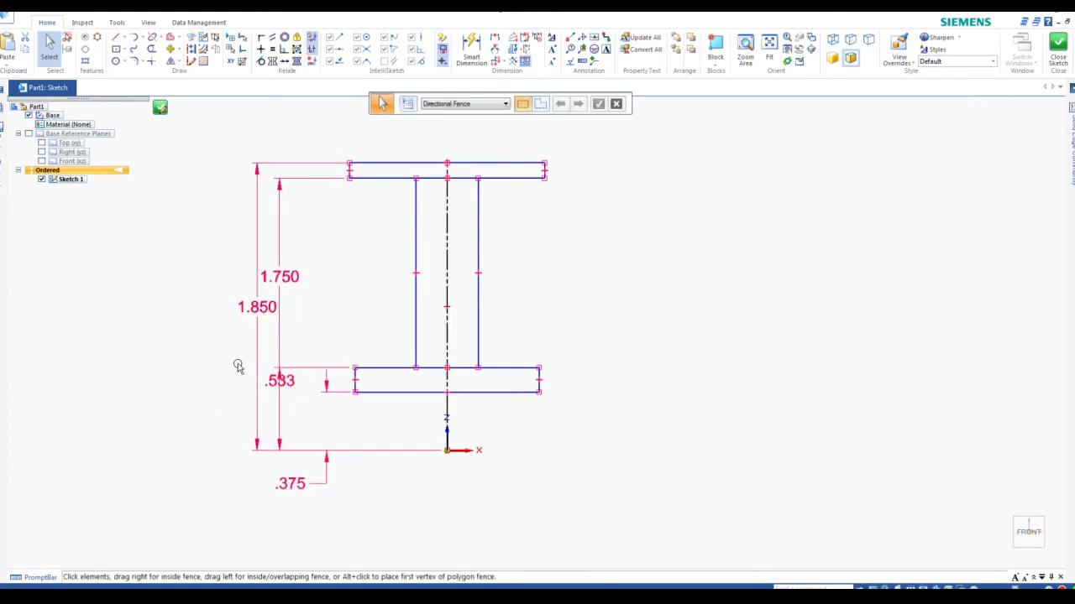
{"action": "left_click_drag", "start_coordinate": [256, 362], "coordinate": [253, 339]}
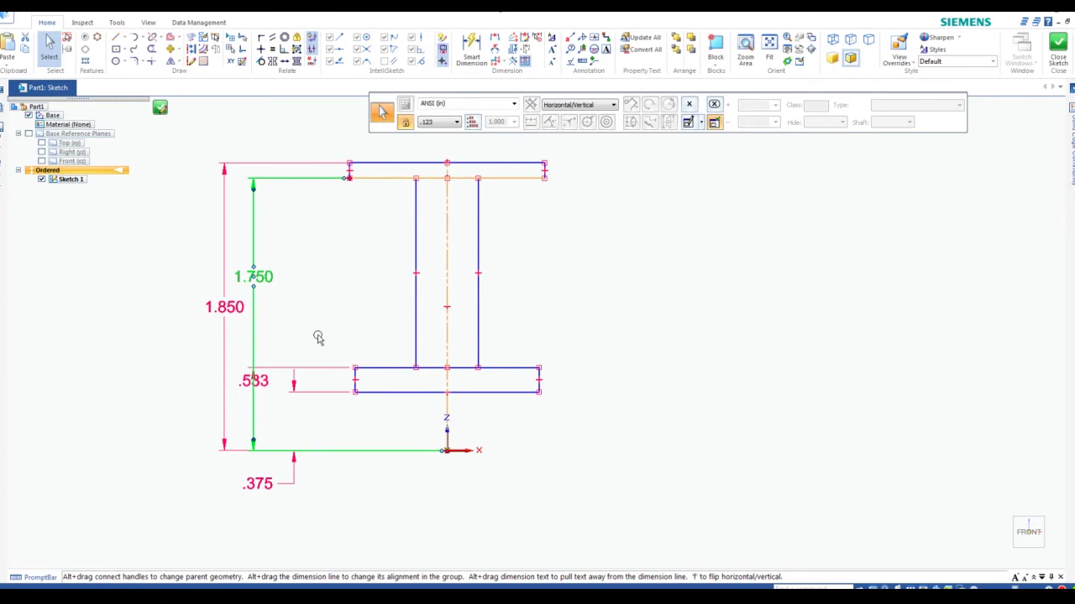
Reposition the lower rectangle's two height dimensions and line up the 1.750 dimension between the 1.850 and .375 ones.
{"action": "left_click", "coordinate": [260, 380]}
{"action": "left_click_drag", "start_coordinate": [266, 383], "coordinate": [323, 436]}
{"action": "left_click_drag", "start_coordinate": [258, 484], "coordinate": [309, 464]}
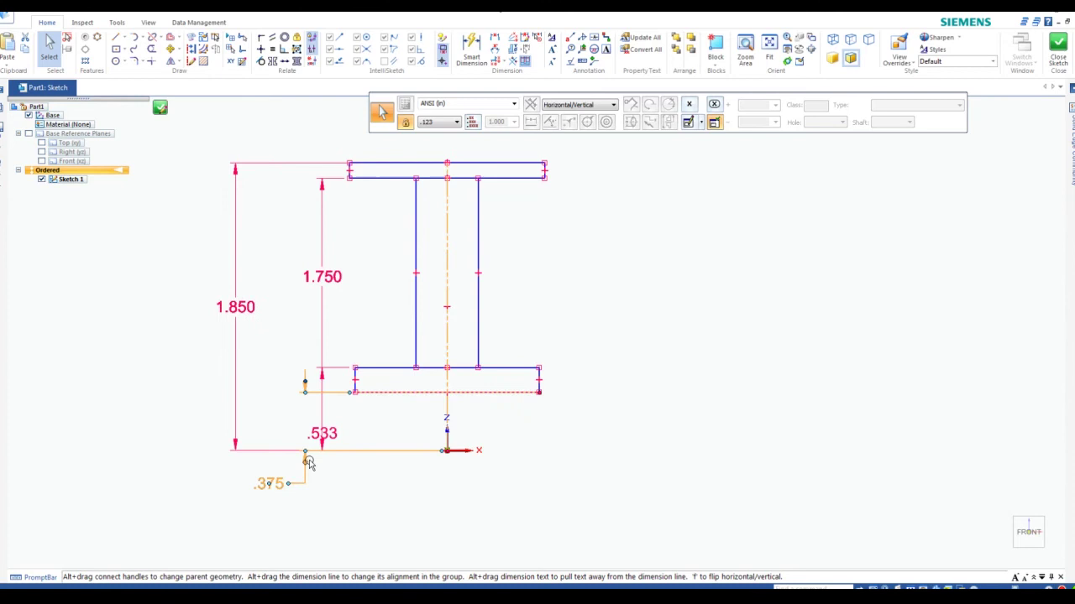
{"action": "left_click", "coordinate": [278, 352]}
{"action": "left_click", "coordinate": [331, 432]}
{"action": "left_click_drag", "start_coordinate": [333, 432], "coordinate": [282, 426]}
Delete the dimension between the lower rectangle's top edge and the construction line's lower end.
{"action": "left_click", "coordinate": [398, 435]}
{"action": "double_click", "coordinate": [291, 426]}
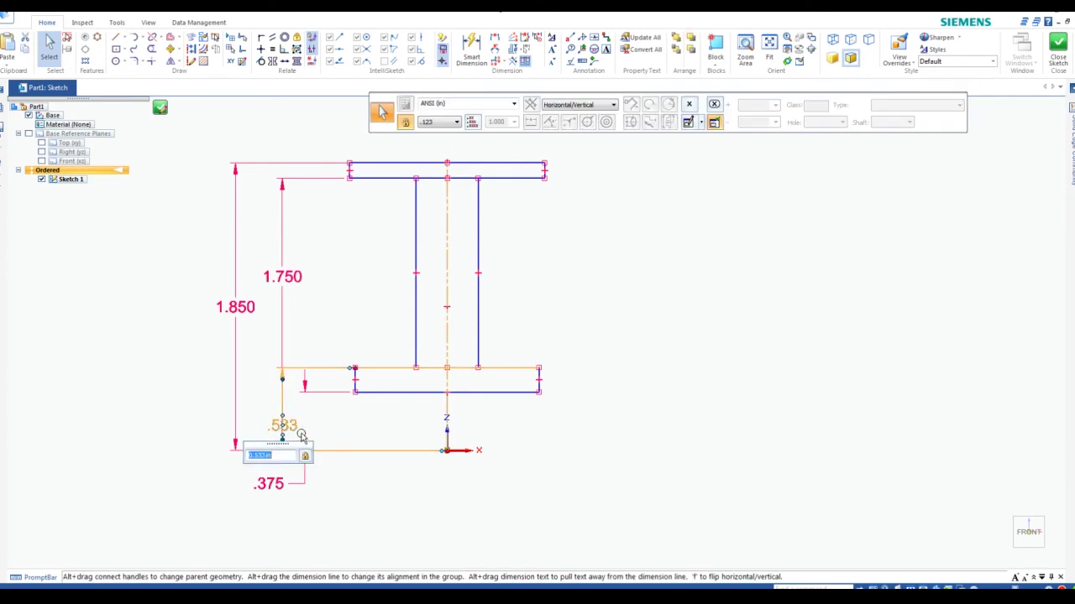
{"action": "key", "text": "Delete"}
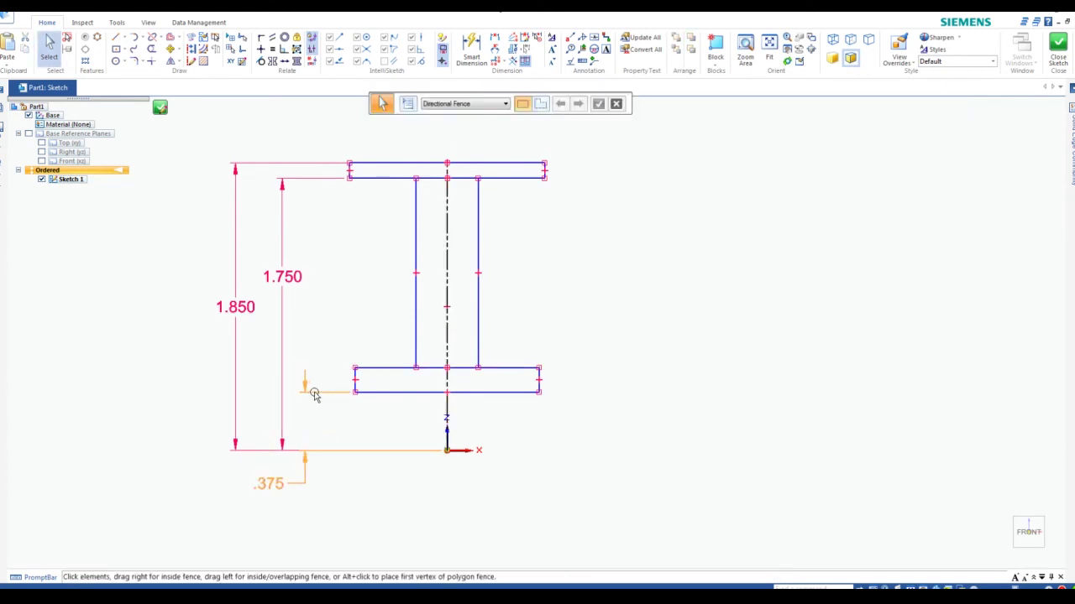
Delete the lower rectangle's .375 height dimension and move the 1.850 and 1.750 height dimensions farther out from the profile.
{"action": "left_click_drag", "start_coordinate": [303, 474], "coordinate": [328, 475]}
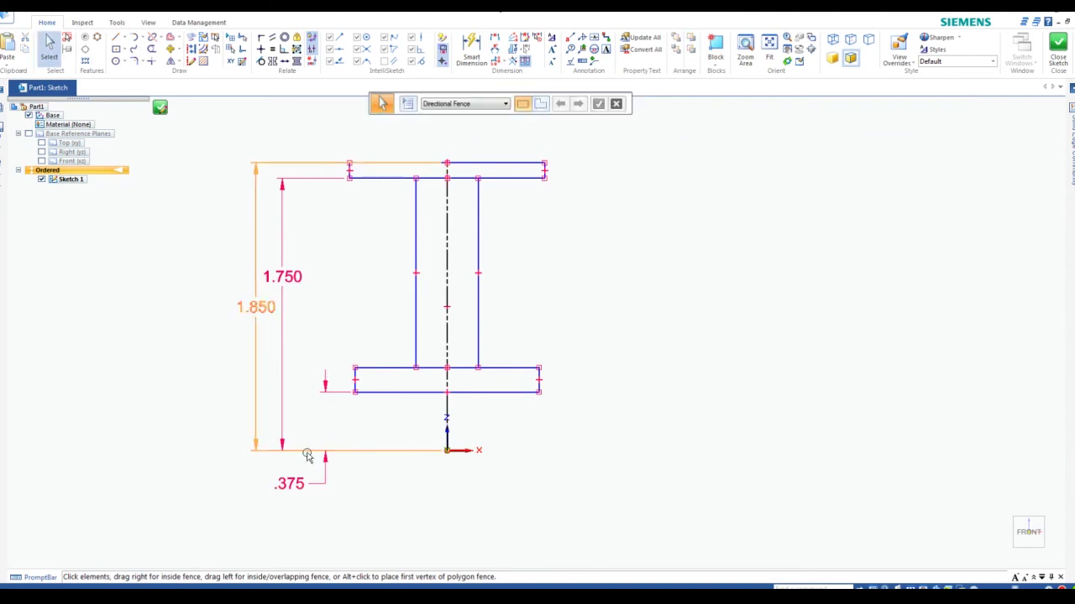
{"action": "left_click", "coordinate": [330, 394]}
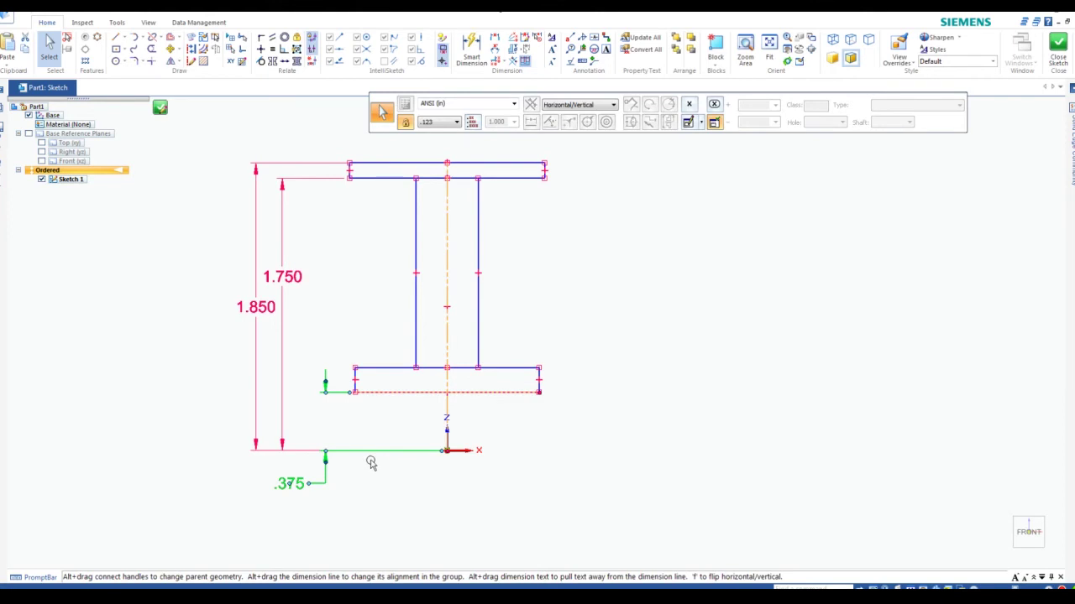
{"action": "key", "text": "Delete"}
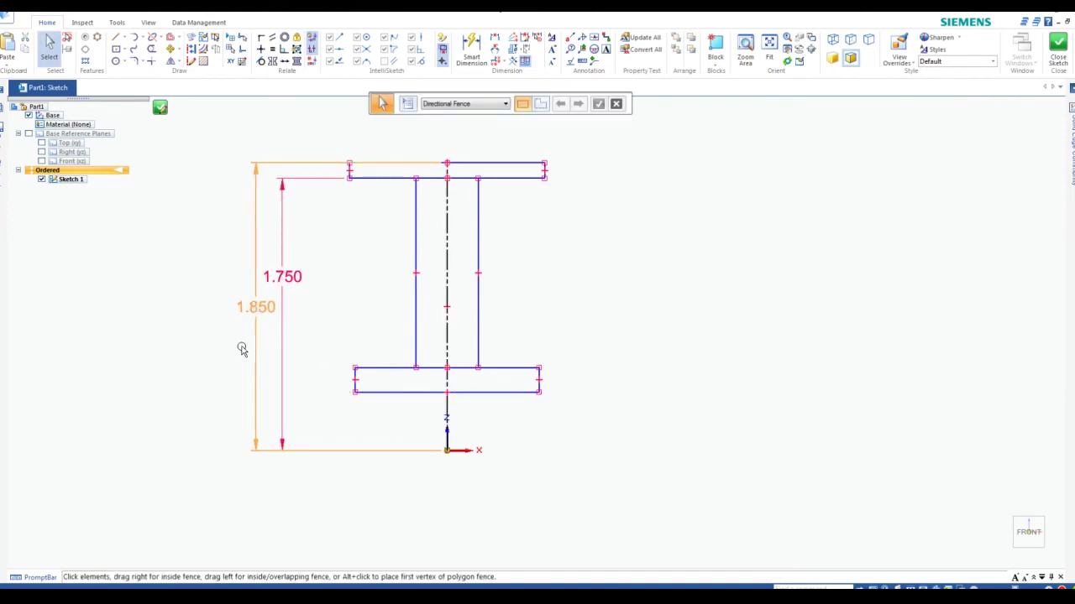
{"action": "mouse_move", "coordinate": [254, 349]}
{"action": "left_mouse_down"}
{"action": "mouse_move", "coordinate": [229, 345]}
{"action": "mouse_move", "coordinate": [269, 336]}
{"action": "left_mouse_up"}
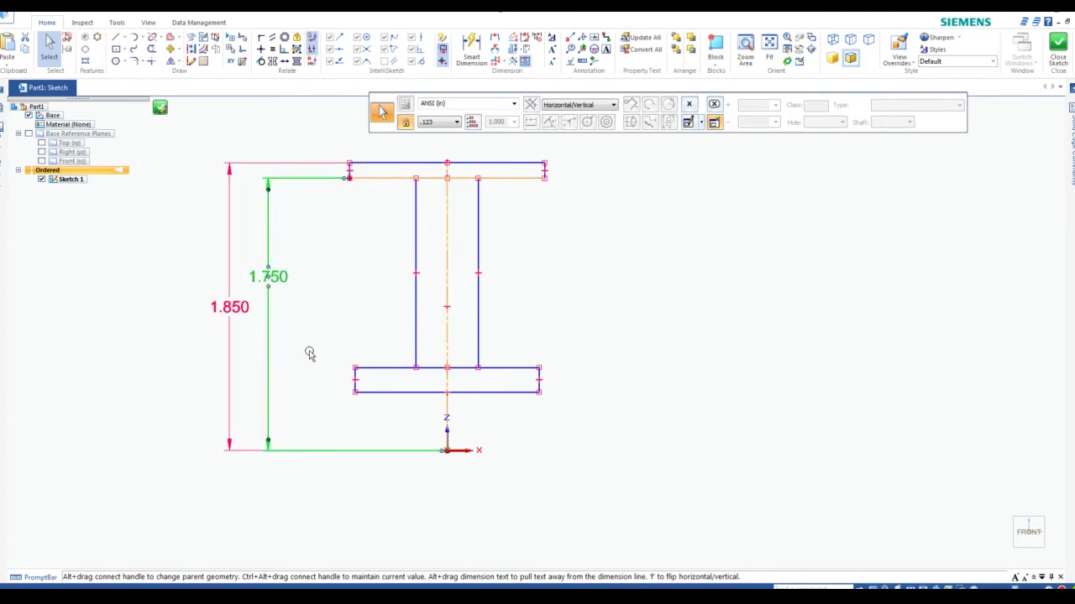
{"action": "left_click", "coordinate": [327, 348]}
Dimension the lower rectangle's bottom edge from the construction line's lower end, placing it beneath the rectangle and keeping its current distance.
{"action": "left_click", "coordinate": [497, 40]}
{"action": "left_click", "coordinate": [377, 391]}
{"action": "left_click", "coordinate": [446, 450]}
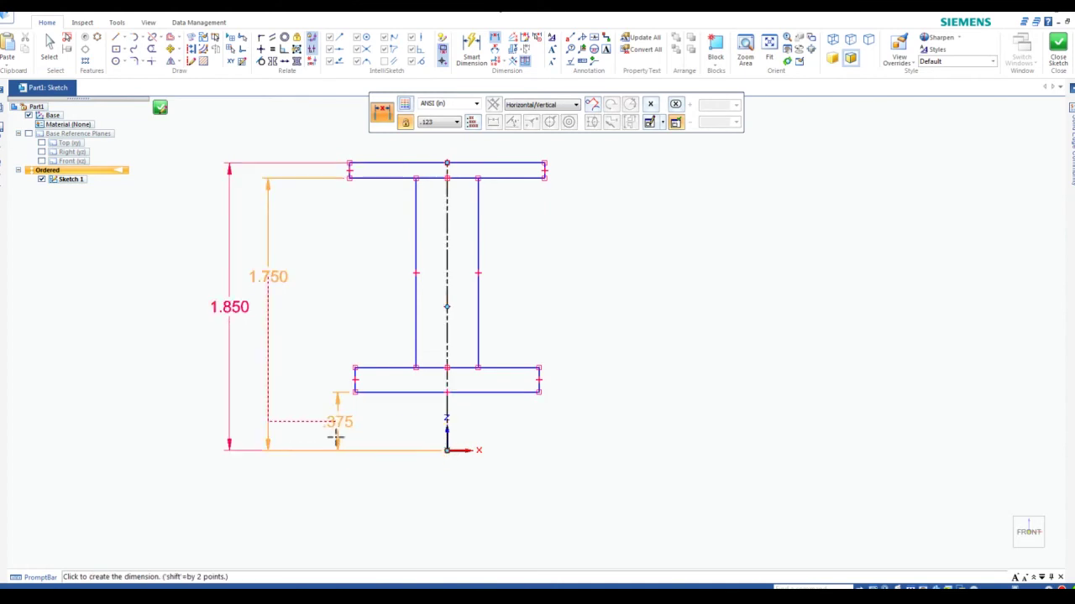
{"action": "left_click", "coordinate": [383, 424]}
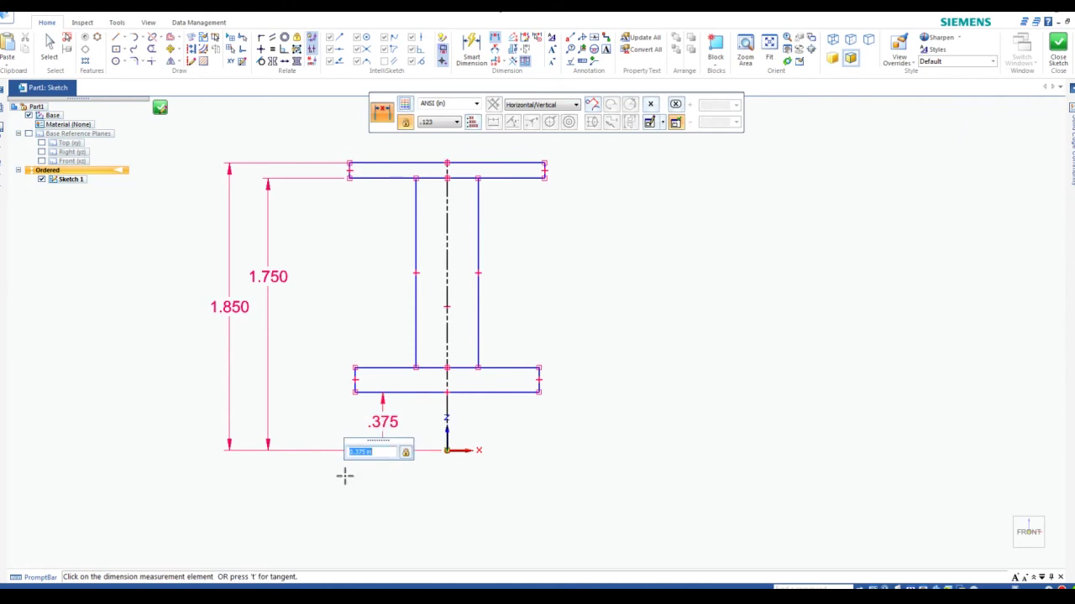
{"action": "key", "text": "Escape"}
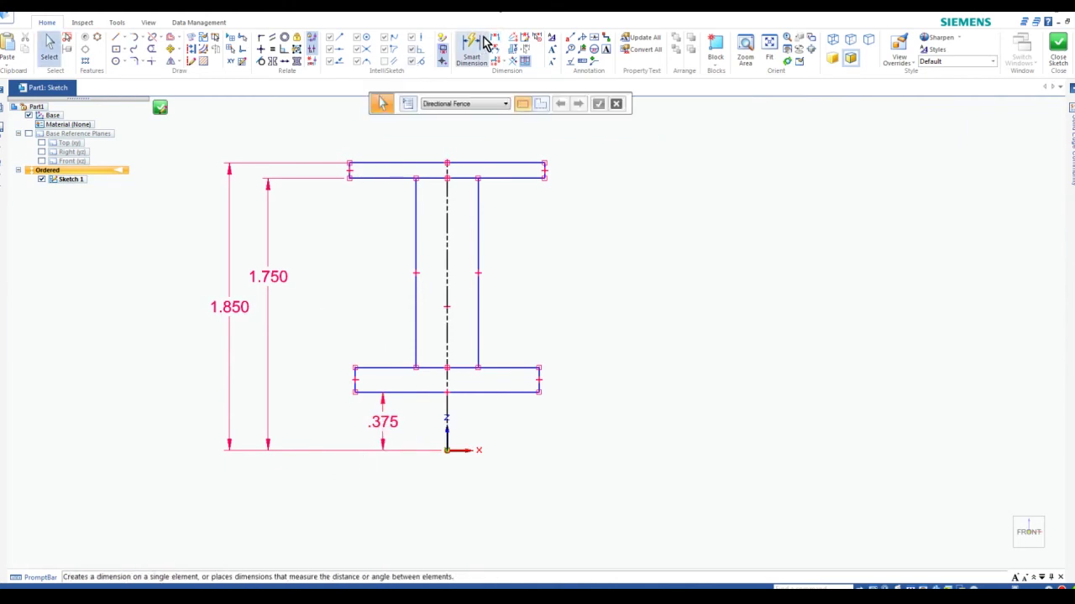
Dimension the lower rectangle's top edge from the construction line's lower end and set the height to .538 in.
{"action": "left_click", "coordinate": [495, 40]}
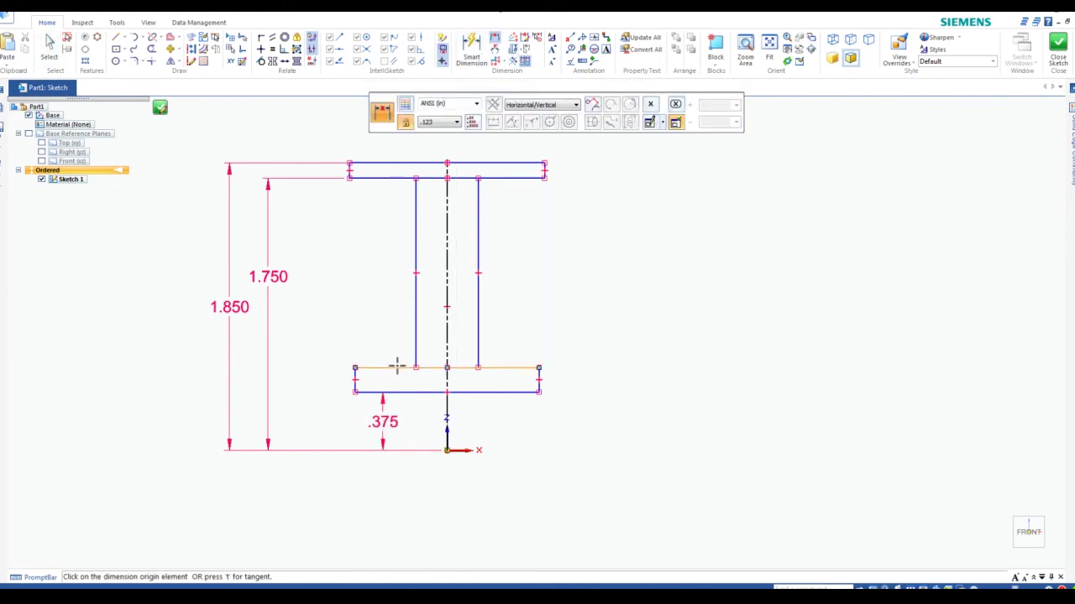
{"action": "left_click", "coordinate": [447, 448]}
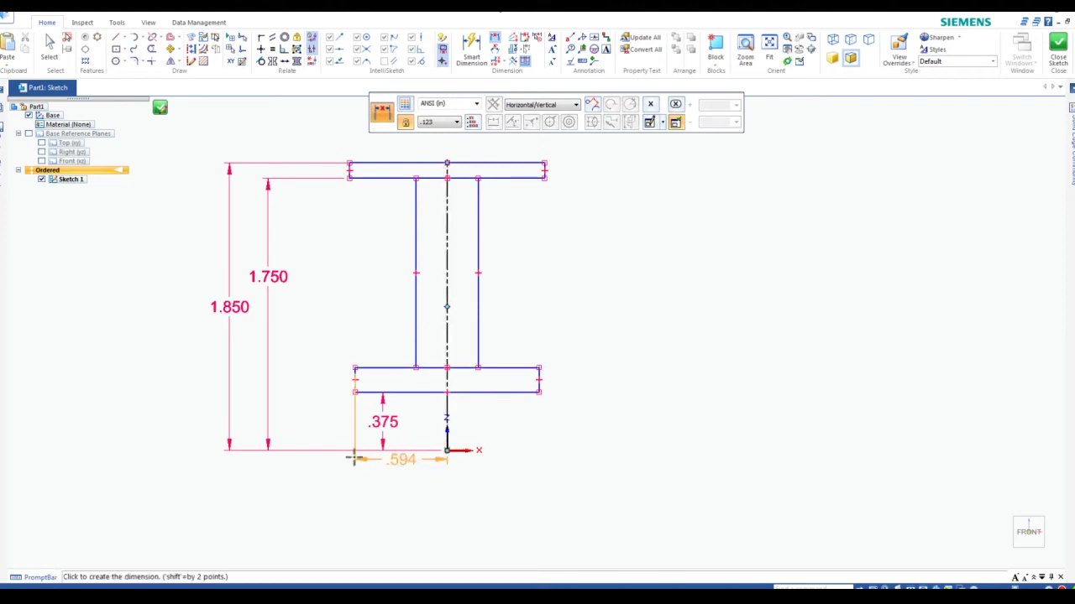
{"action": "left_click", "coordinate": [319, 409]}
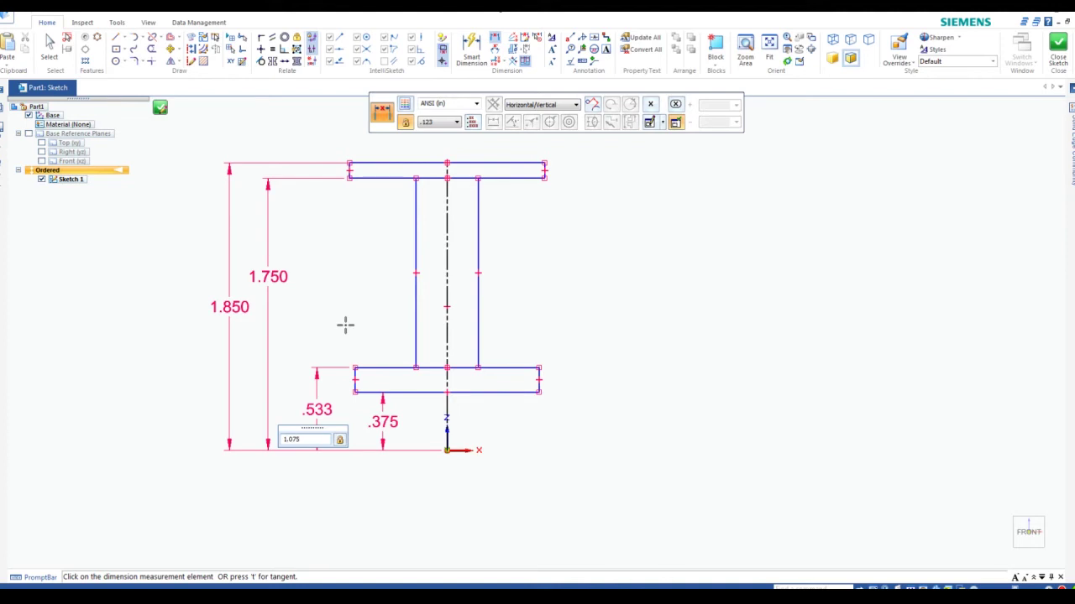
{"action": "key", "text": "Return"}
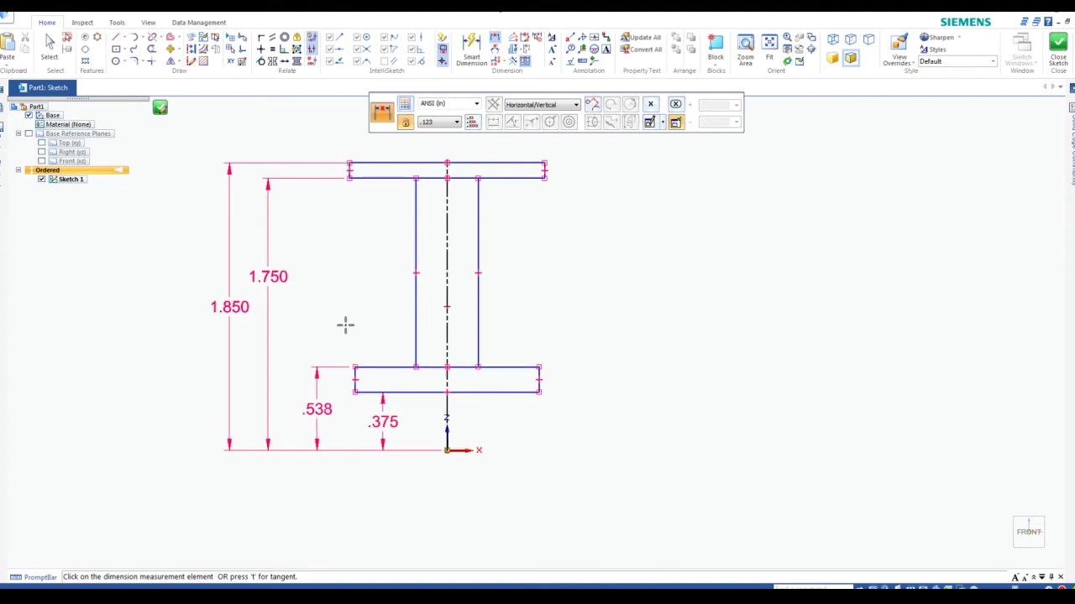
{"action": "left_click", "coordinate": [377, 368]}
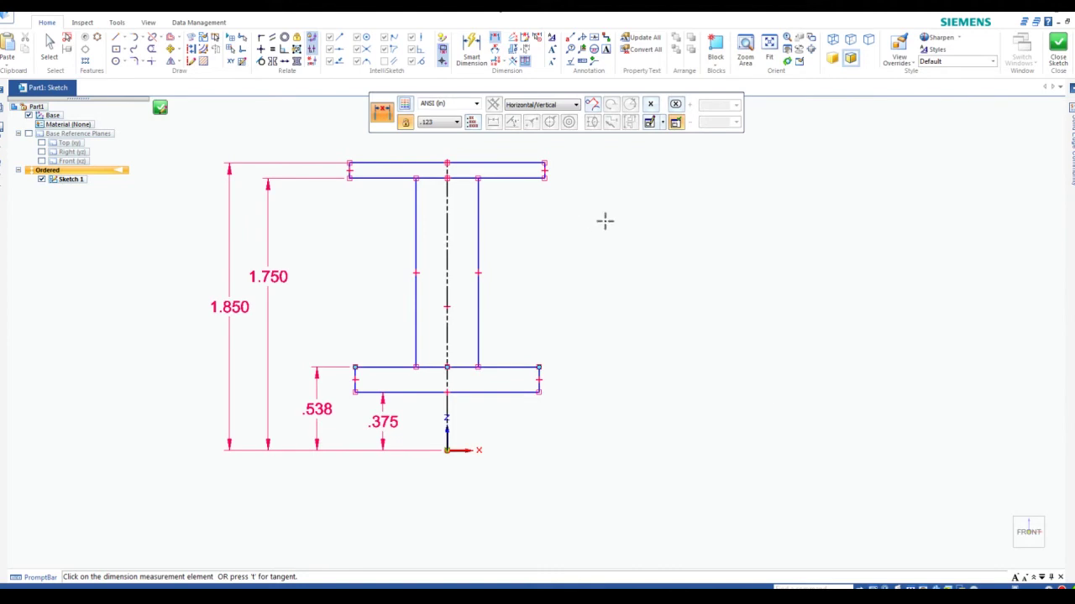
Dimension the upper rectangle's top edge and set its width to .500 in.
{"action": "scroll", "coordinate": [499, 138], "scroll_direction": "up", "scroll_amount": 3}
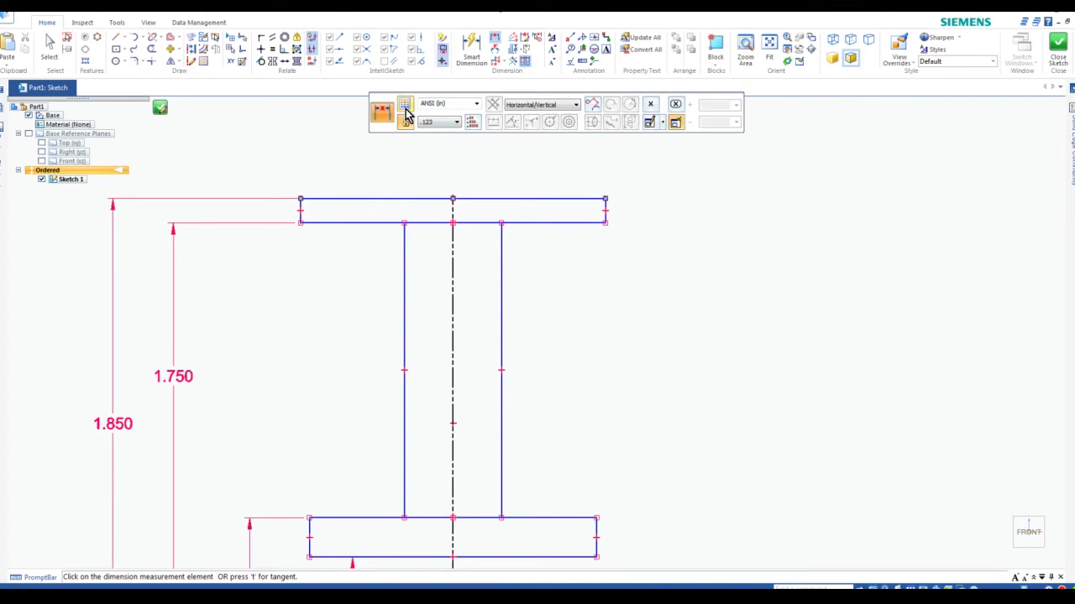
{"action": "left_click", "coordinate": [471, 50]}
{"action": "left_click", "coordinate": [410, 198]}
{"action": "left_click", "coordinate": [576, 172]}
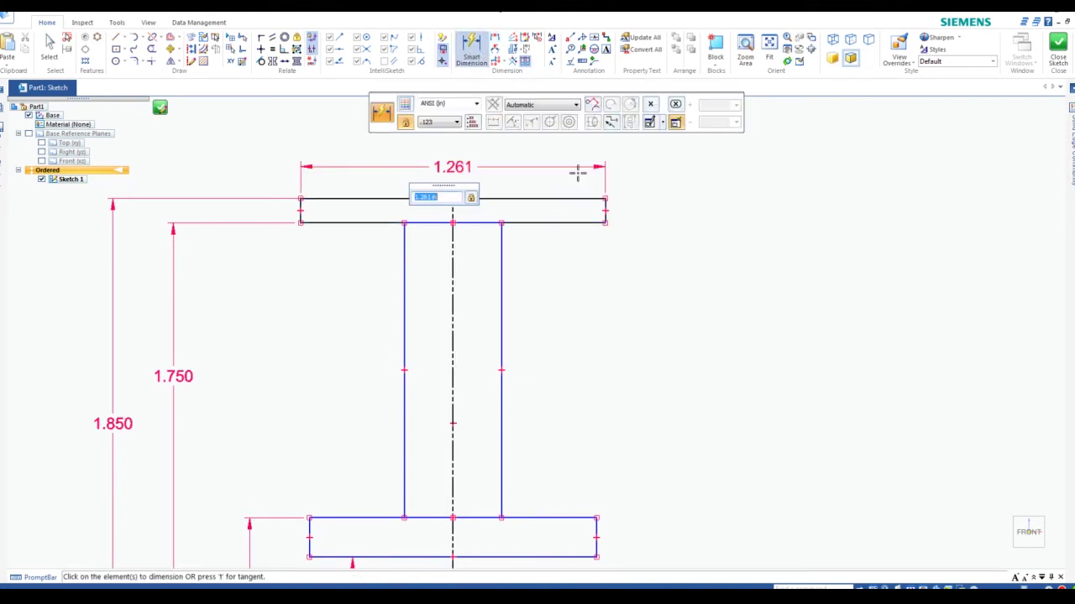
{"action": "key", "text": "Return"}
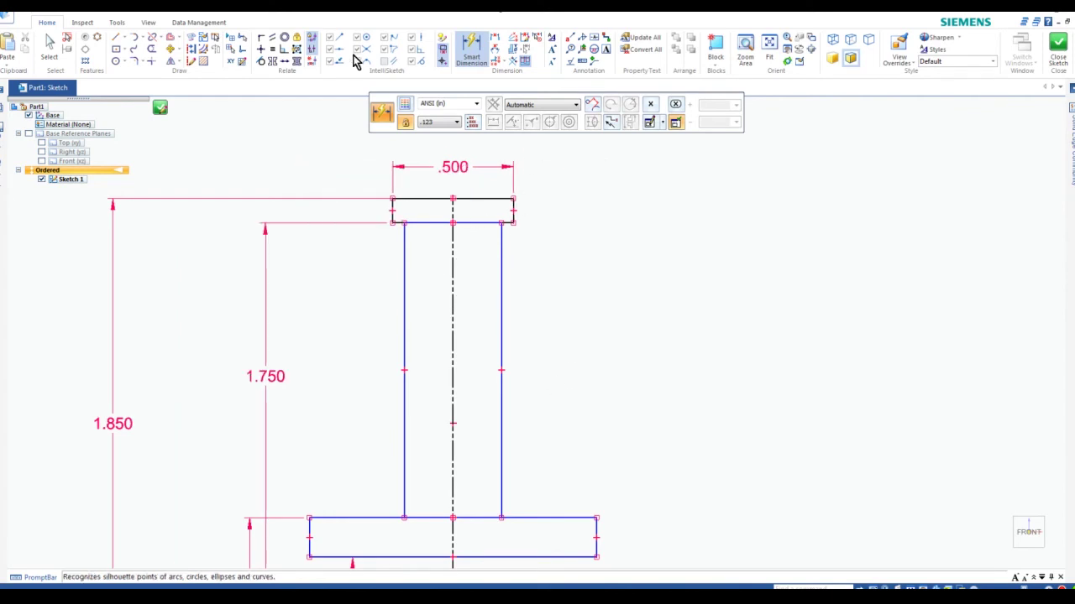
Apply an Equal relation between the top edges of the upper and lower rectangles.
{"action": "left_click", "coordinate": [273, 56]}
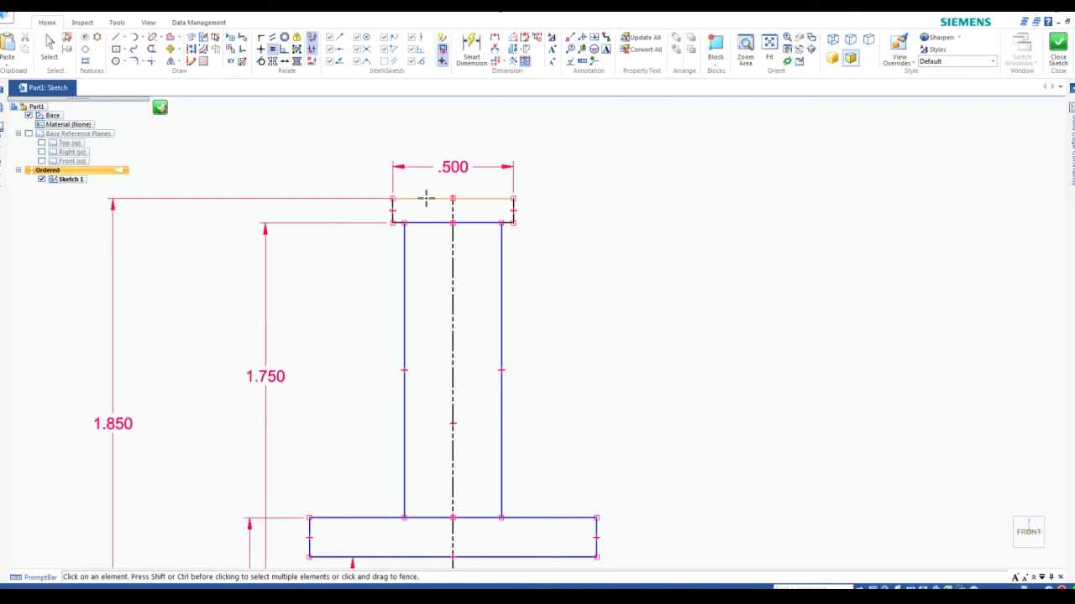
{"action": "left_click", "coordinate": [426, 199]}
{"action": "left_click", "coordinate": [334, 518]}
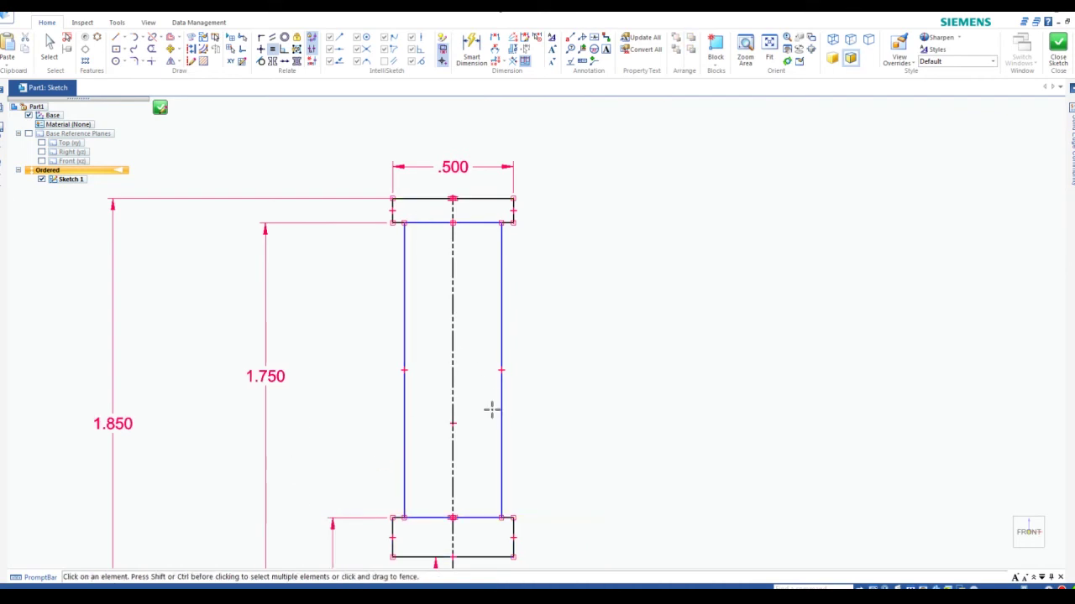
Dimension the horizontal distance between the right edges of the middle web and upper rectangle, and set it to .150 in.
{"action": "scroll", "coordinate": [491, 406], "scroll_direction": "down", "scroll_amount": 2}
{"action": "scroll", "coordinate": [503, 395], "scroll_direction": "up", "scroll_amount": 2}
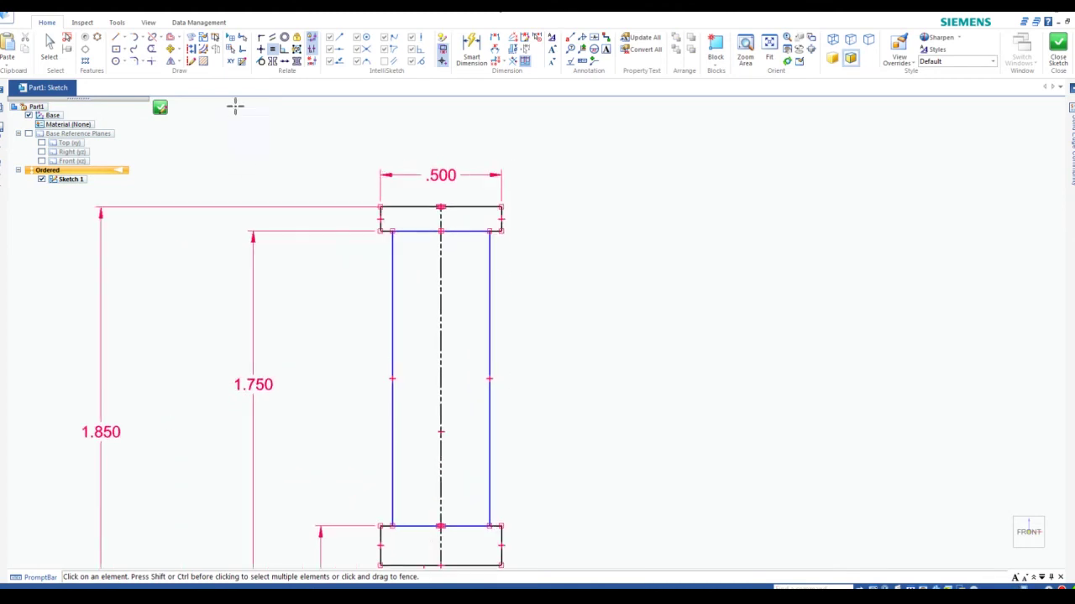
{"action": "left_click", "coordinate": [495, 37]}
{"action": "left_click", "coordinate": [488, 243]}
{"action": "left_click", "coordinate": [501, 221]}
{"action": "left_click", "coordinate": [557, 272]}
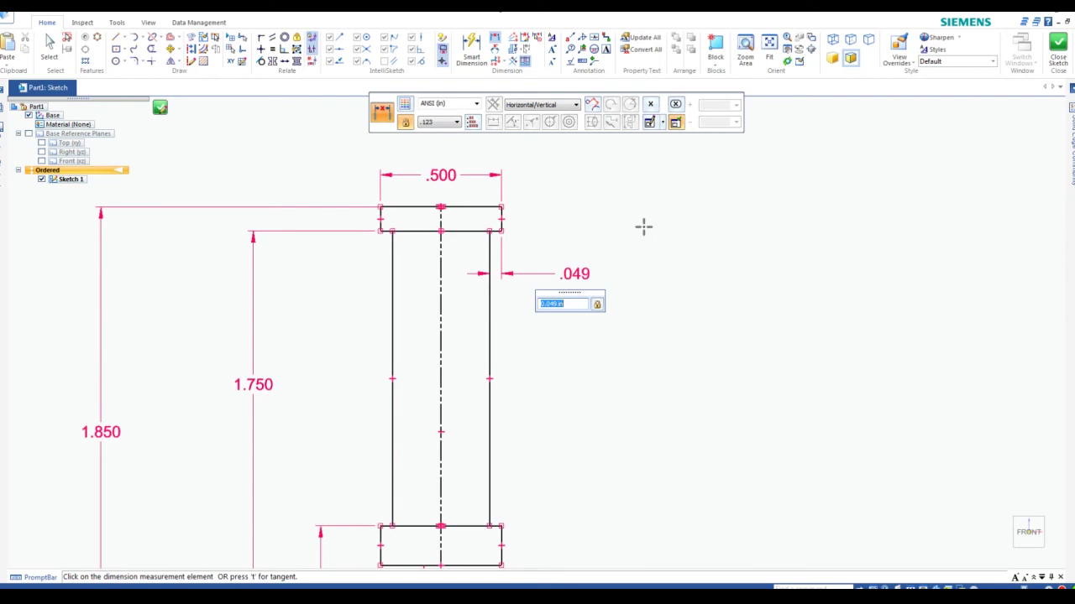
{"action": "type", "text": ".15"}
{"action": "key", "text": "Return"}
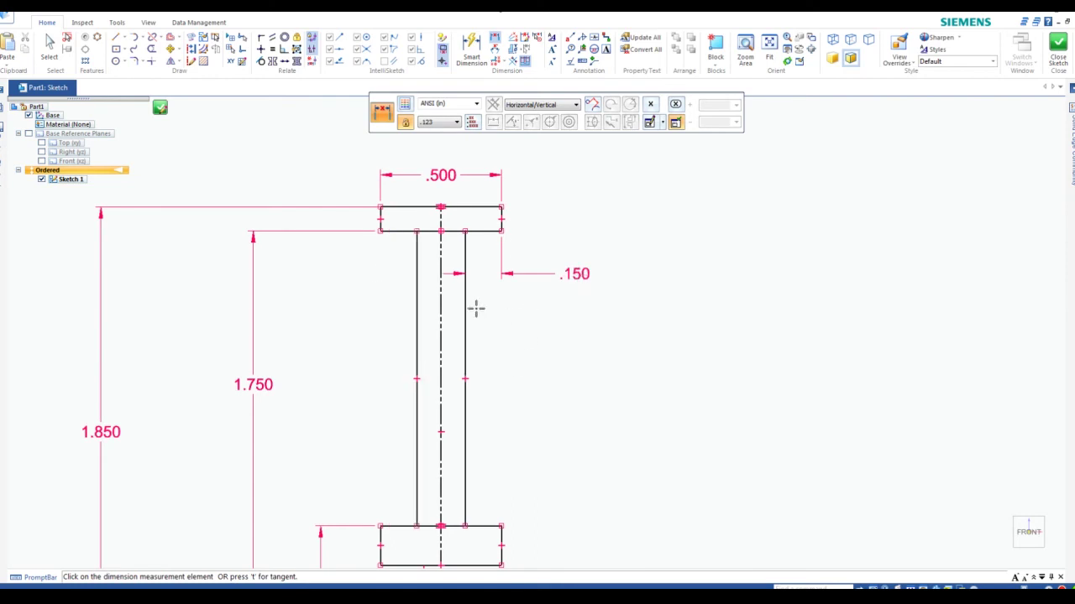
{"action": "left_click", "coordinate": [416, 333]}
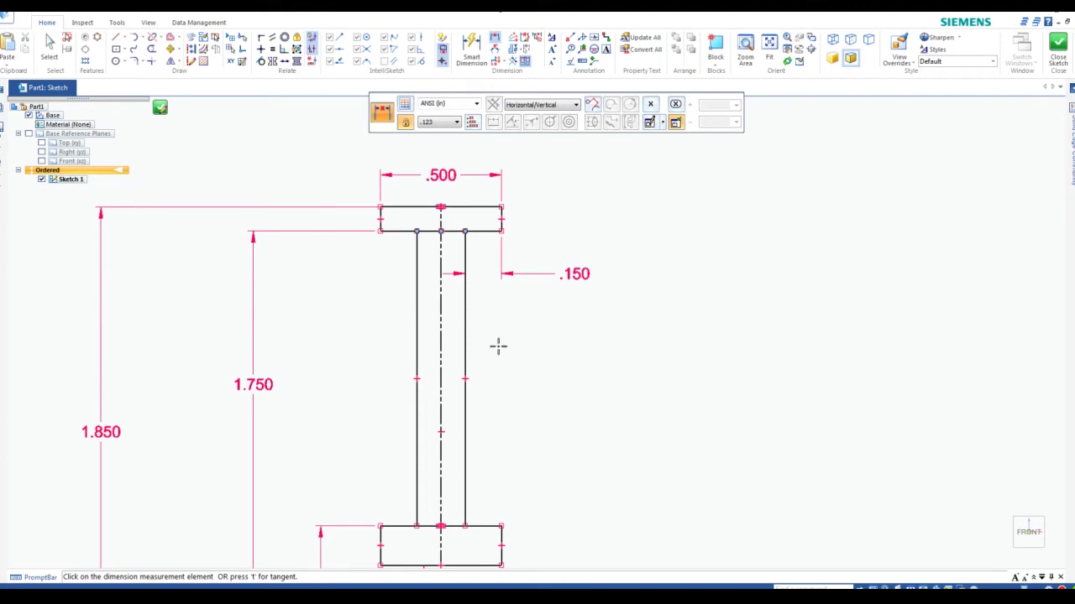
Draw a horizontal line from the origin along the positive X axis, extending beyond the profile, to serve as the revolve axis.
{"action": "scroll", "coordinate": [492, 428], "scroll_direction": "down", "scroll_amount": 3}
{"action": "scroll", "coordinate": [492, 430], "scroll_direction": "up", "scroll_amount": 1}
{"action": "scroll", "coordinate": [492, 554], "scroll_direction": "down", "scroll_amount": 1}
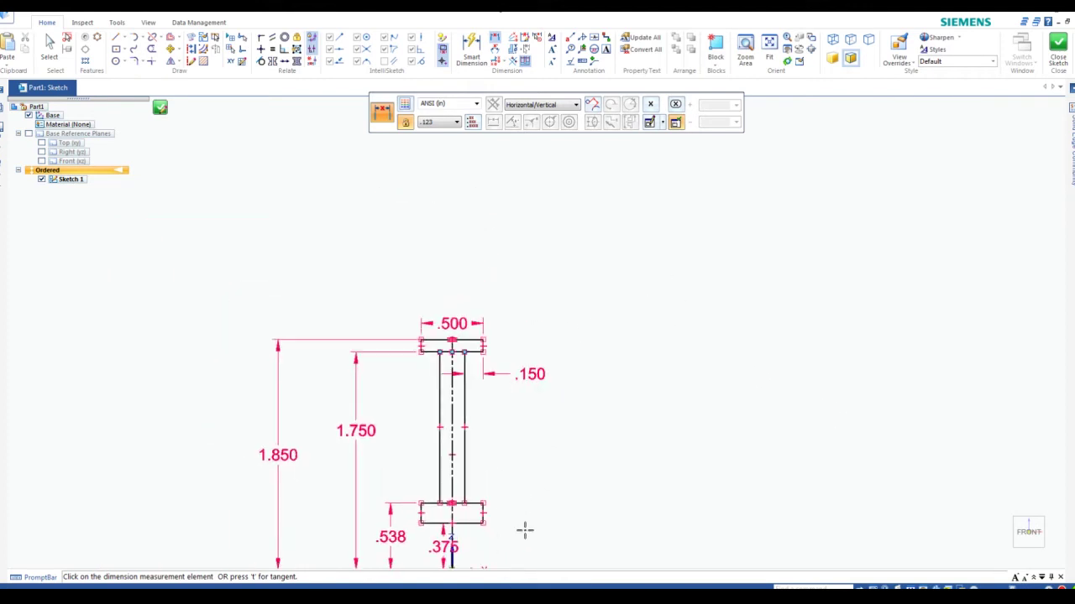
{"action": "mouse_move", "coordinate": [520, 484]}
{"action": "middle_mouse_down", "text": "shift"}
{"action": "mouse_move", "coordinate": [502, 319]}
{"action": "mouse_move", "coordinate": [478, 350]}
{"action": "middle_mouse_up", "text": "shift"}
{"action": "scroll", "coordinate": [477, 347], "scroll_direction": "up", "scroll_amount": 1}
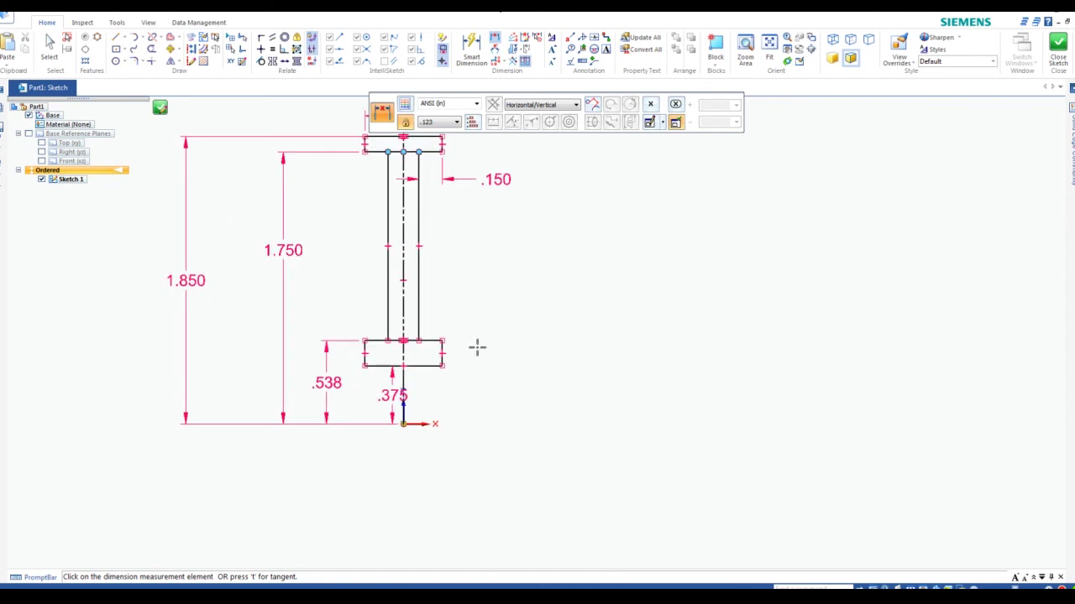
{"action": "left_click", "coordinate": [115, 39]}
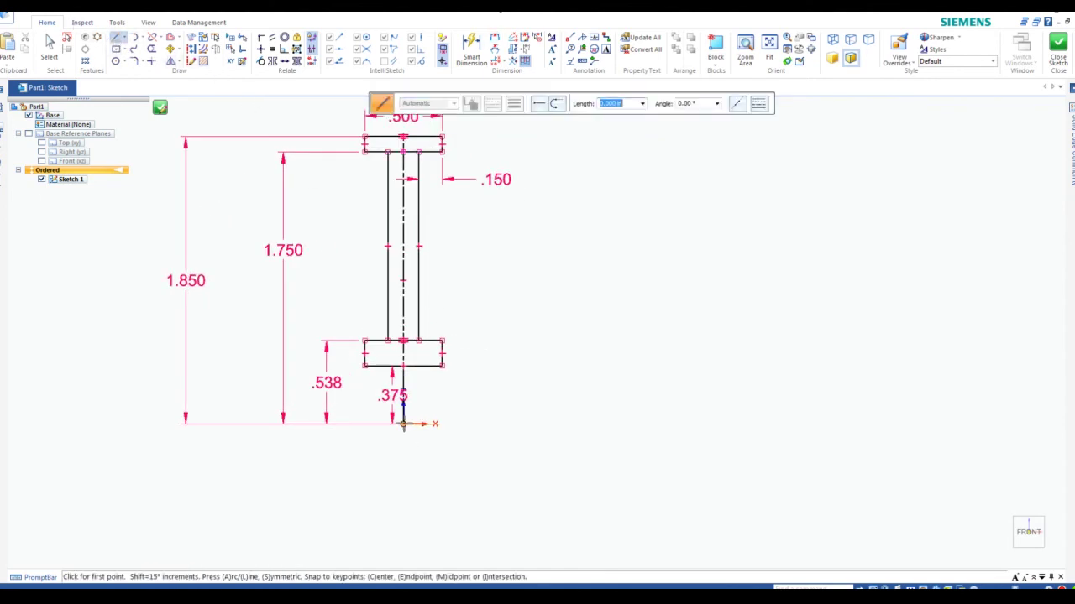
{"action": "left_click", "coordinate": [403, 424]}
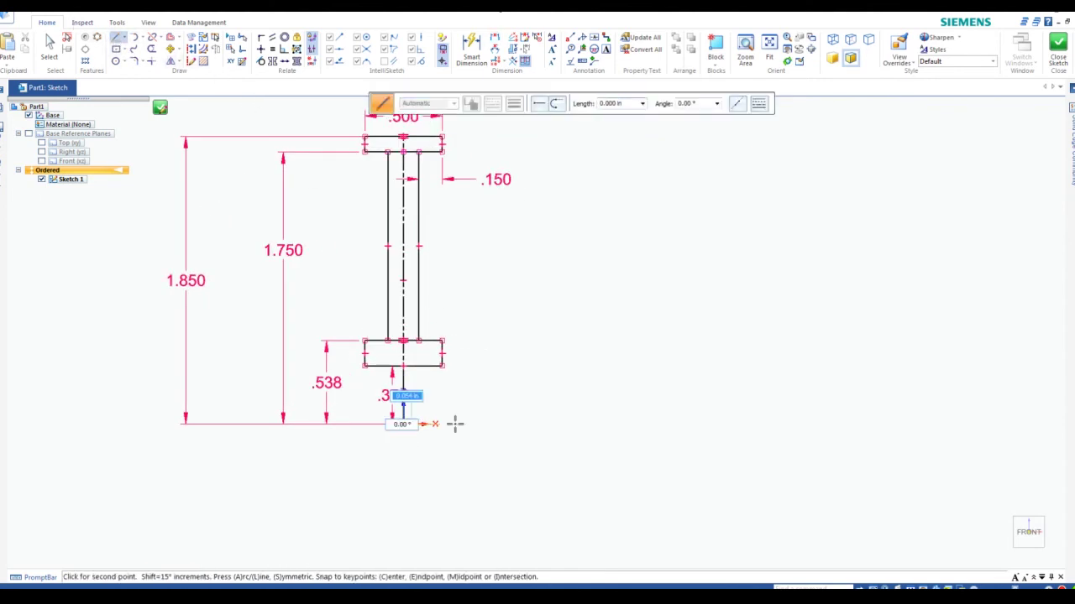
{"action": "left_click", "coordinate": [559, 424]}
{"action": "key", "text": "Escape"}
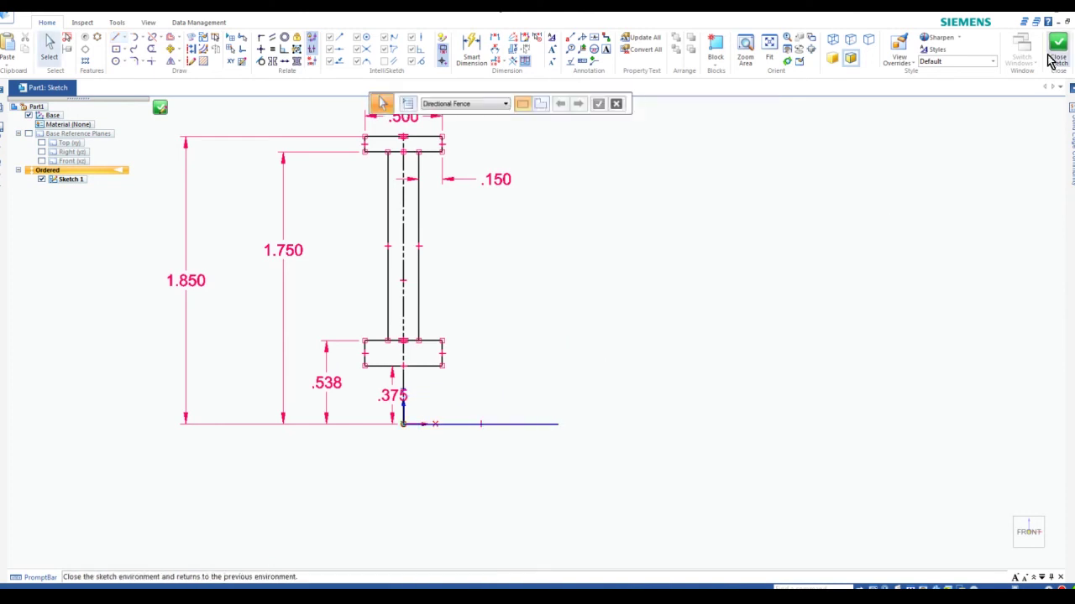
Close the profile sketch and finish it under its default name.
{"action": "left_click", "coordinate": [1057, 57]}
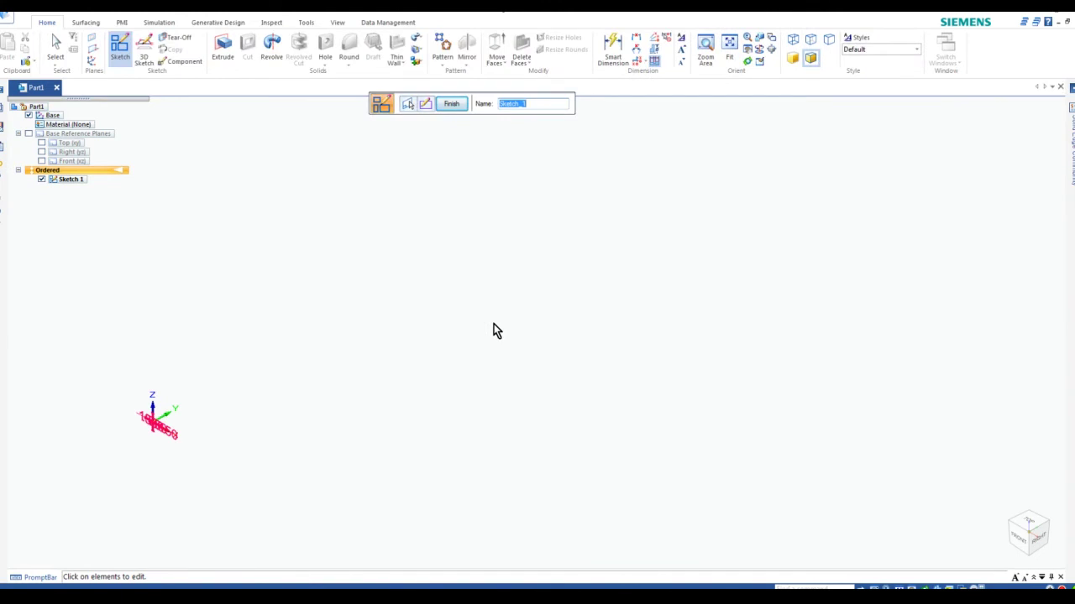
{"action": "left_click", "coordinate": [455, 108]}
{"action": "left_click", "coordinate": [451, 106]}
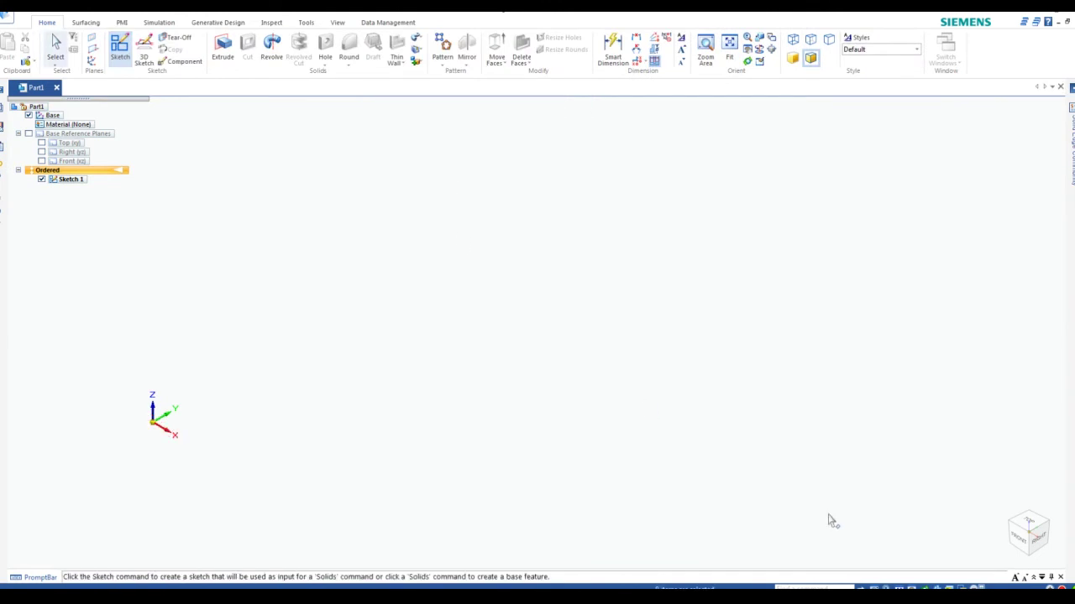
Revolve the upper rectangle, web and lower rectangle chains a full 360° about the horizontal line through the origin, and finish the feature.
{"action": "left_click", "coordinate": [899, 587]}
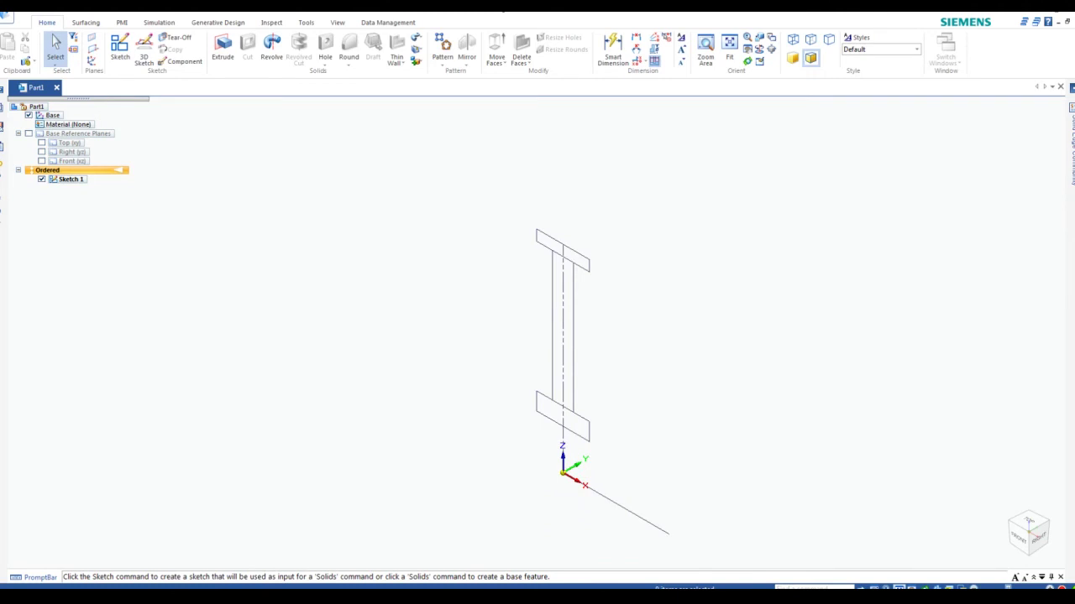
{"action": "scroll", "coordinate": [644, 493], "scroll_direction": "up", "scroll_amount": 3}
{"action": "scroll", "coordinate": [644, 494], "scroll_direction": "down", "scroll_amount": 2}
{"action": "scroll", "coordinate": [640, 499], "scroll_direction": "up", "scroll_amount": 1}
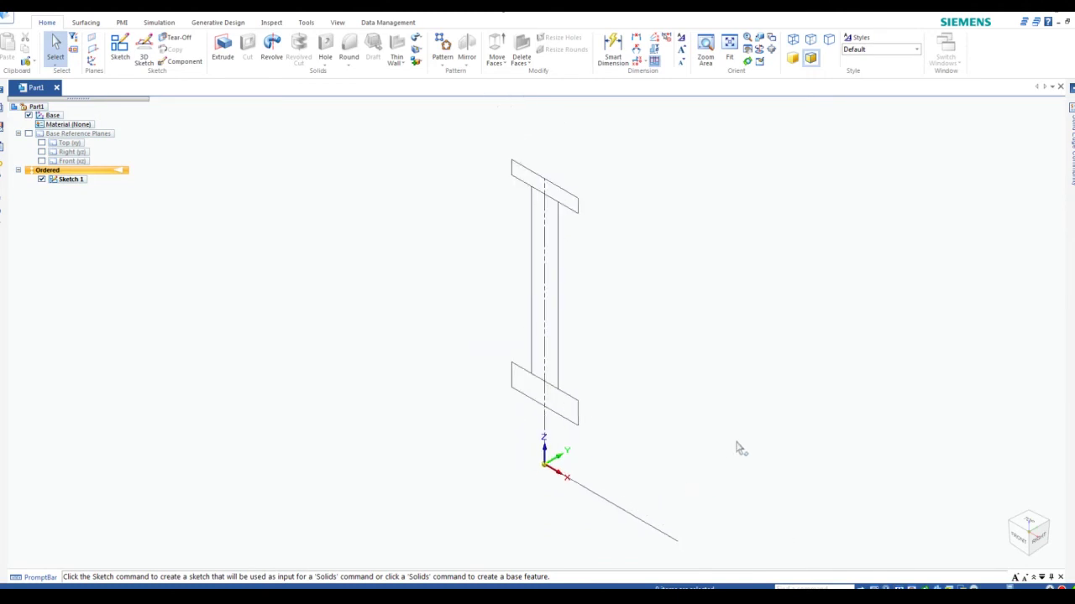
{"action": "left_click", "coordinate": [272, 56]}
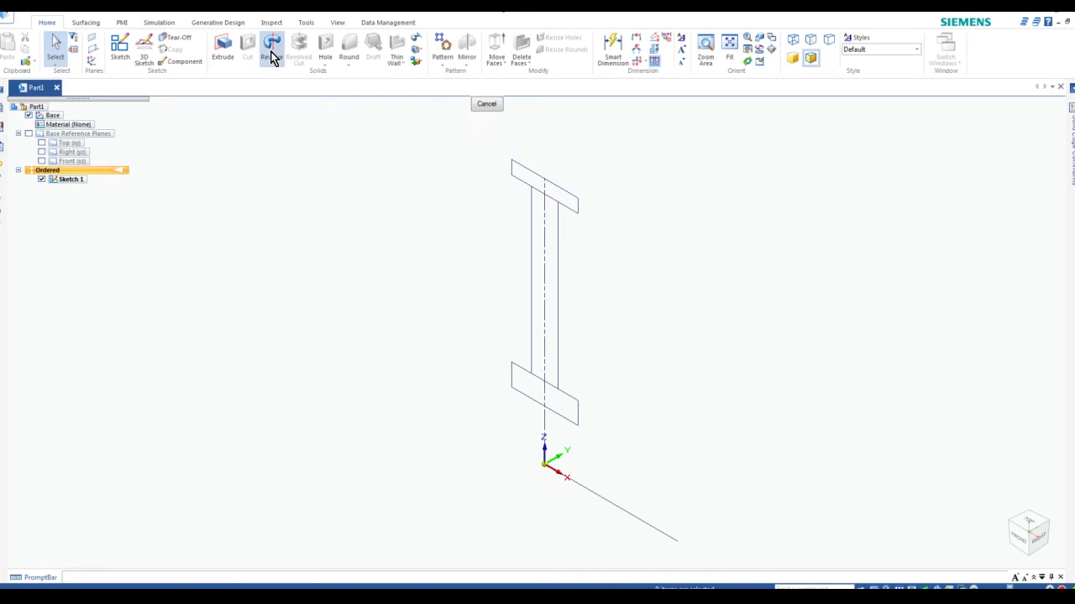
{"action": "left_click", "coordinate": [572, 200]}
{"action": "left_click", "coordinate": [558, 238]}
{"action": "left_click", "coordinate": [576, 408]}
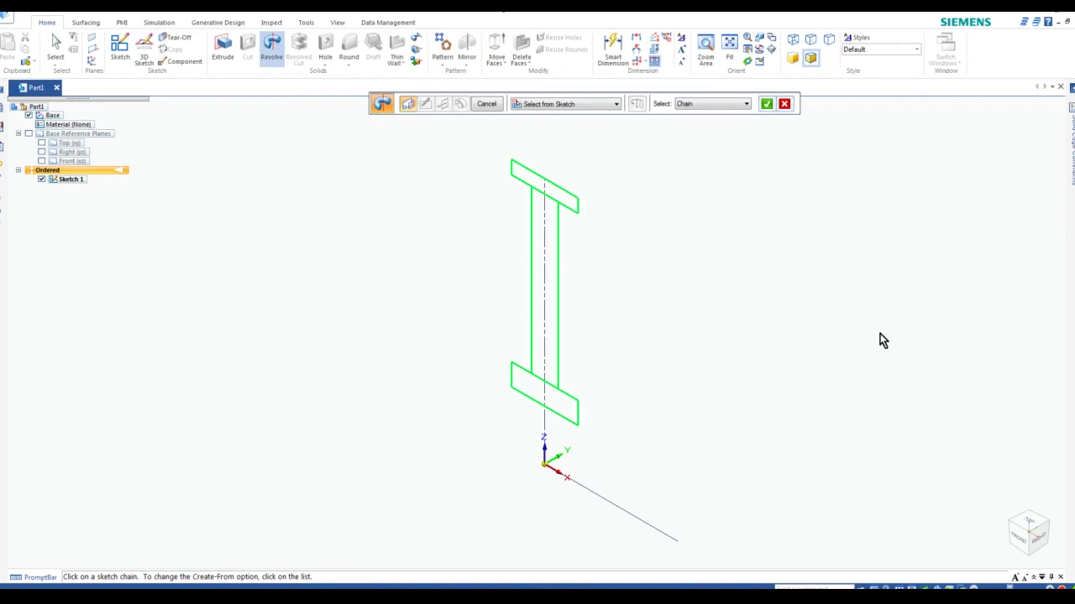
{"action": "left_click", "coordinate": [767, 106]}
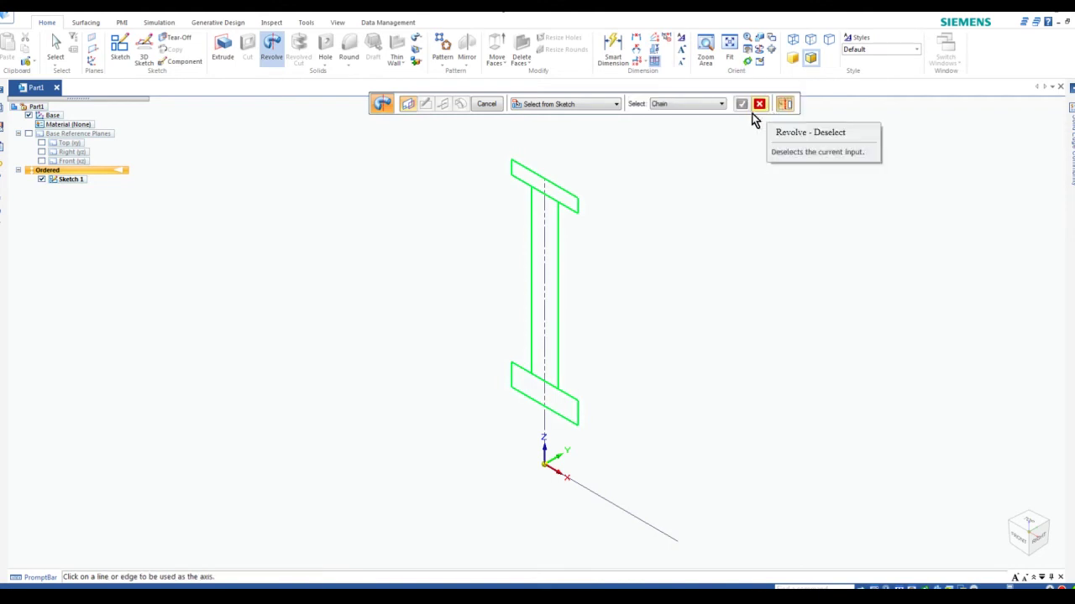
{"action": "left_click", "coordinate": [598, 498]}
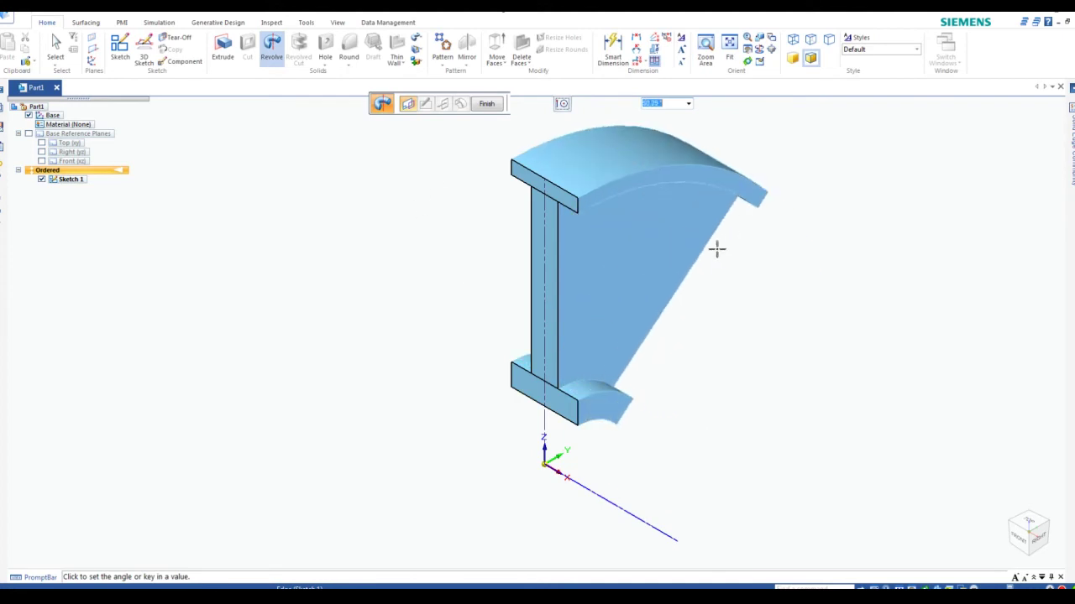
{"action": "left_click", "coordinate": [588, 108]}
{"action": "left_click", "coordinate": [487, 105]}
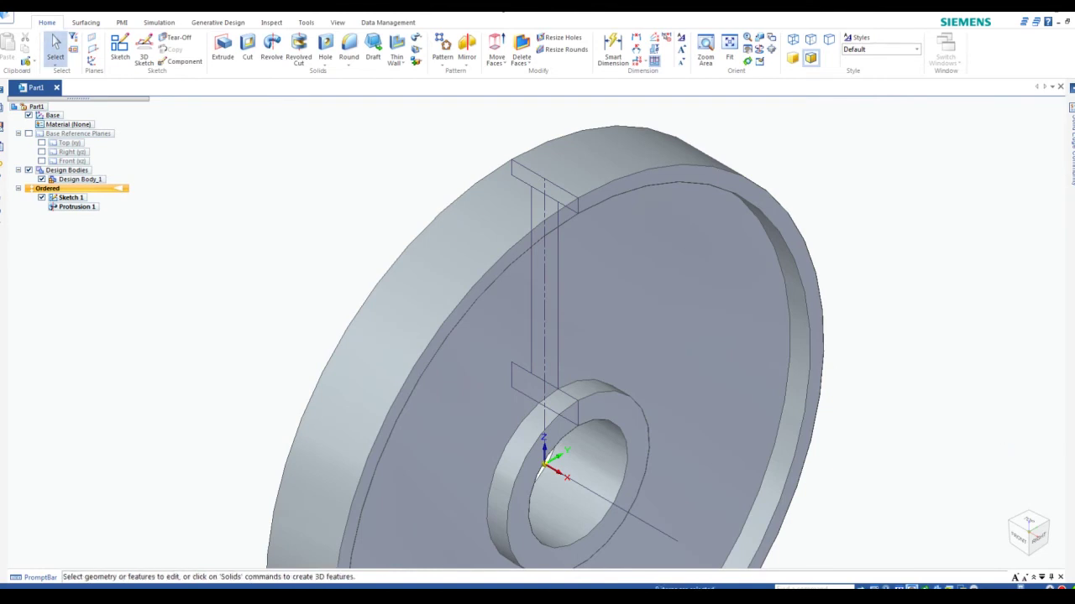
Start a new sketch on the planar end face of the gear's hub.
{"action": "scroll", "coordinate": [577, 386], "scroll_direction": "down", "scroll_amount": 5}
{"action": "scroll", "coordinate": [578, 386], "scroll_direction": "up", "scroll_amount": 2}
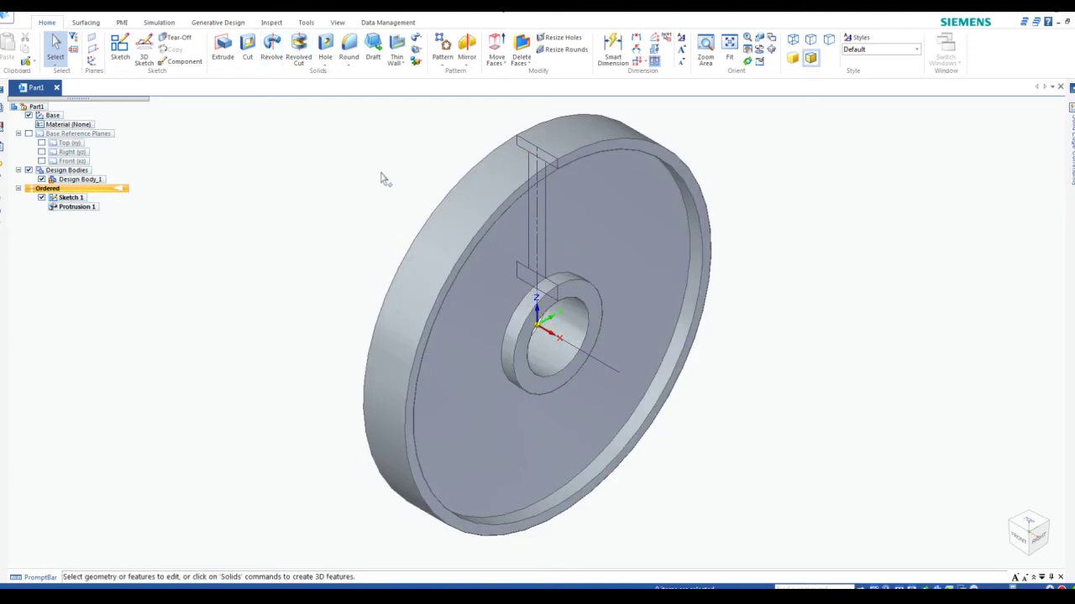
{"action": "left_click", "coordinate": [70, 200]}
{"action": "left_click", "coordinate": [120, 53]}
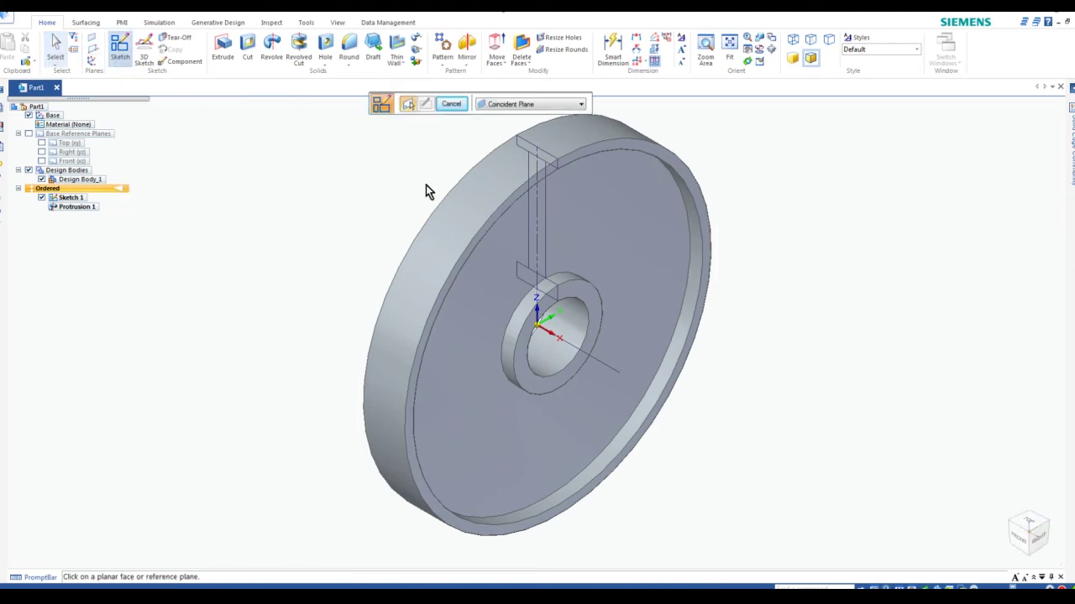
{"action": "left_click", "coordinate": [572, 294]}
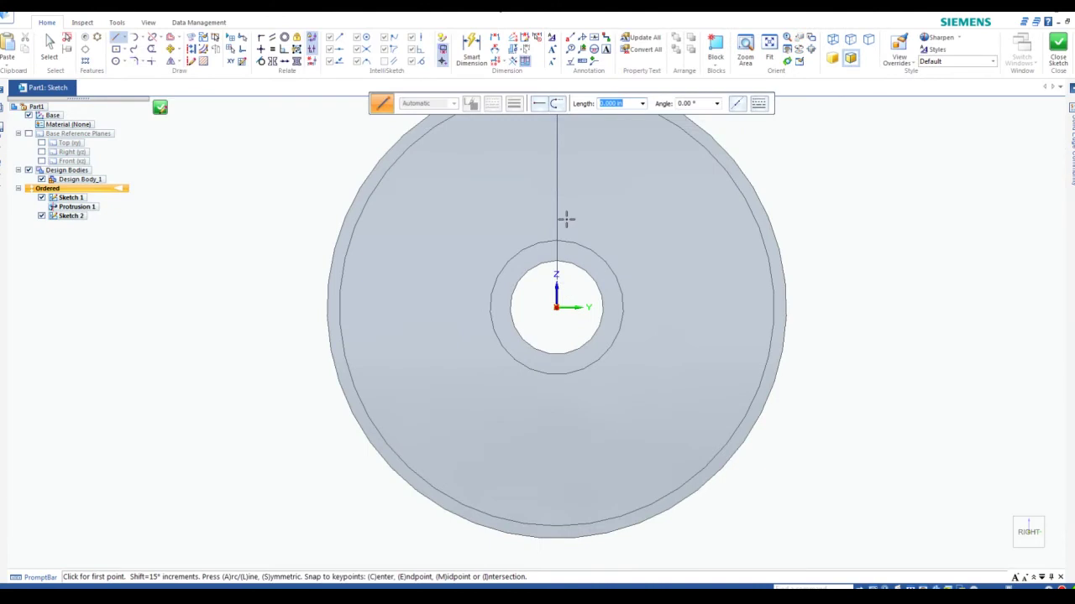
Leave the line command and hide Sketch 1, the revolved profile sketch.
{"action": "middle_click_drag", "start_coordinate": [561, 271], "coordinate": [547, 374], "text": "shift"}
{"action": "scroll", "coordinate": [546, 356], "scroll_direction": "down", "scroll_amount": 1}
{"action": "scroll", "coordinate": [547, 355], "scroll_direction": "up", "scroll_amount": 1}
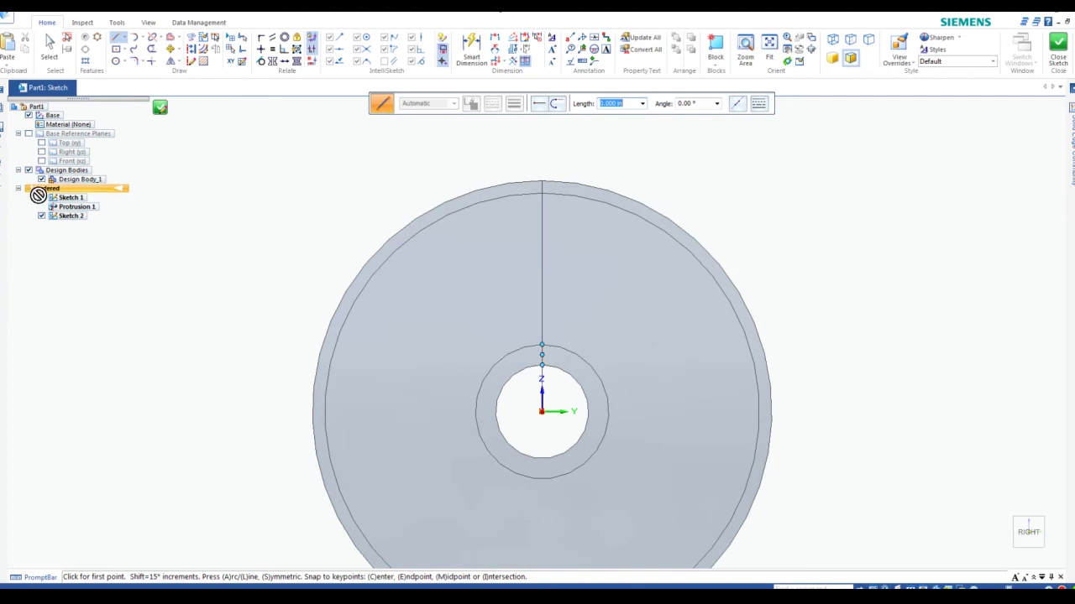
{"action": "key", "text": "Escape"}
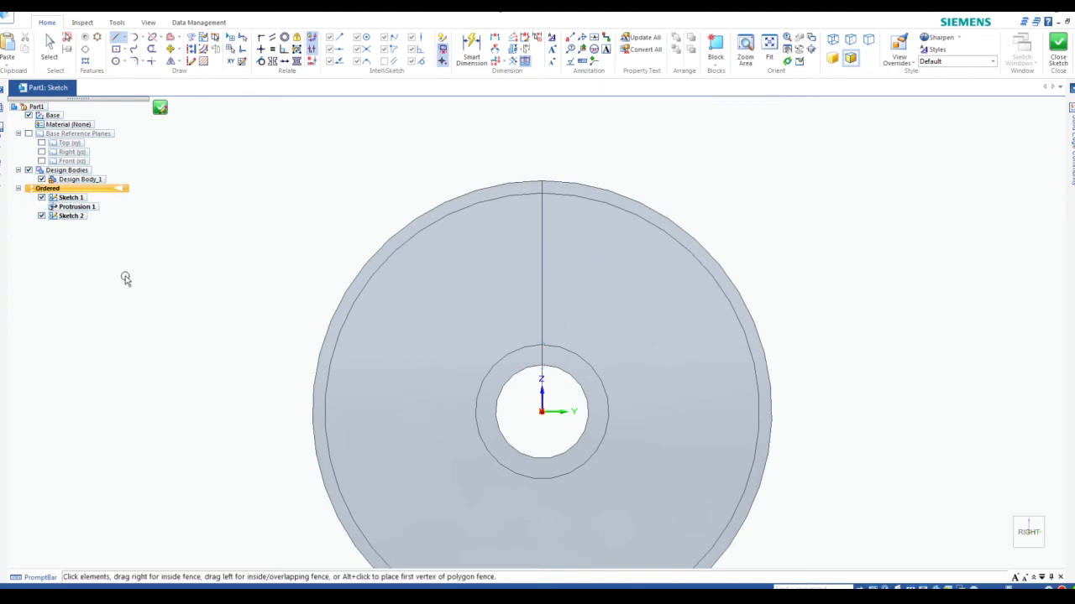
{"action": "left_click", "coordinate": [42, 198]}
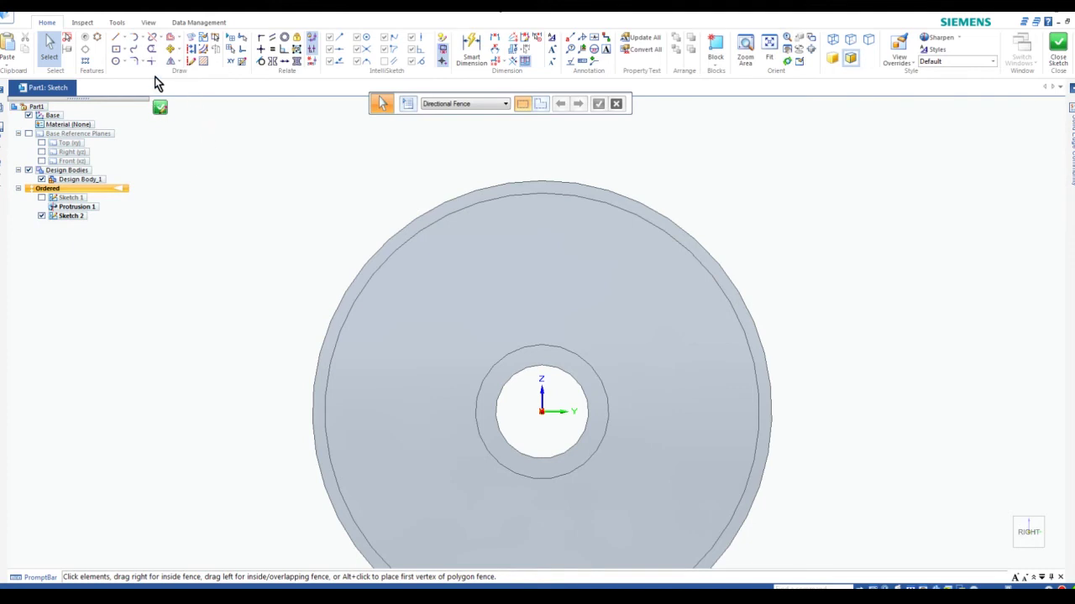
Draw a vertical line 2 in long from the origin upward past the gear blank's outer rim.
{"action": "left_click", "coordinate": [118, 39]}
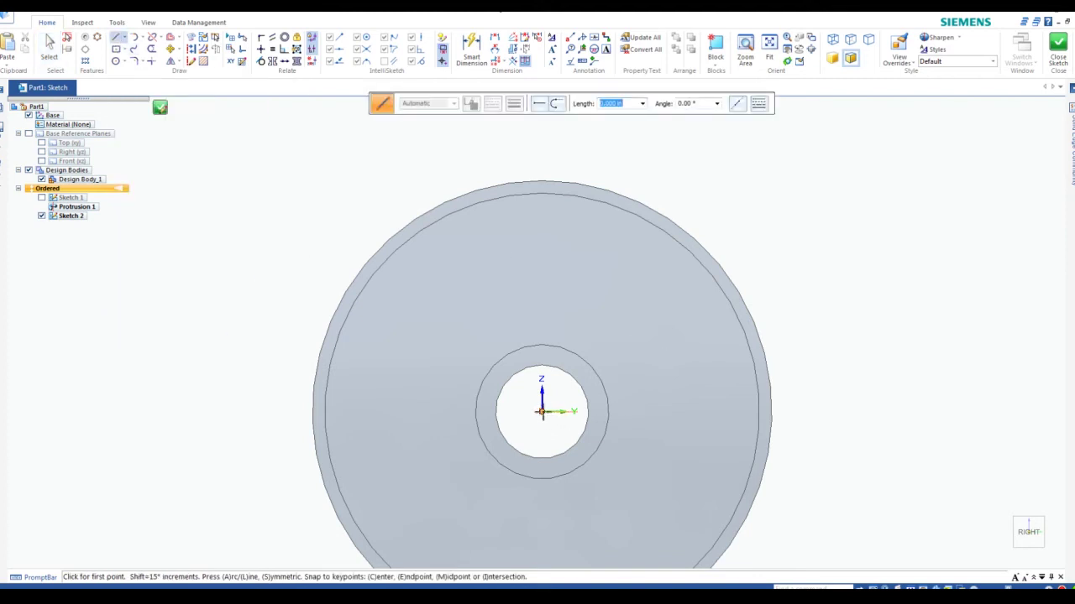
{"action": "left_click", "coordinate": [541, 411]}
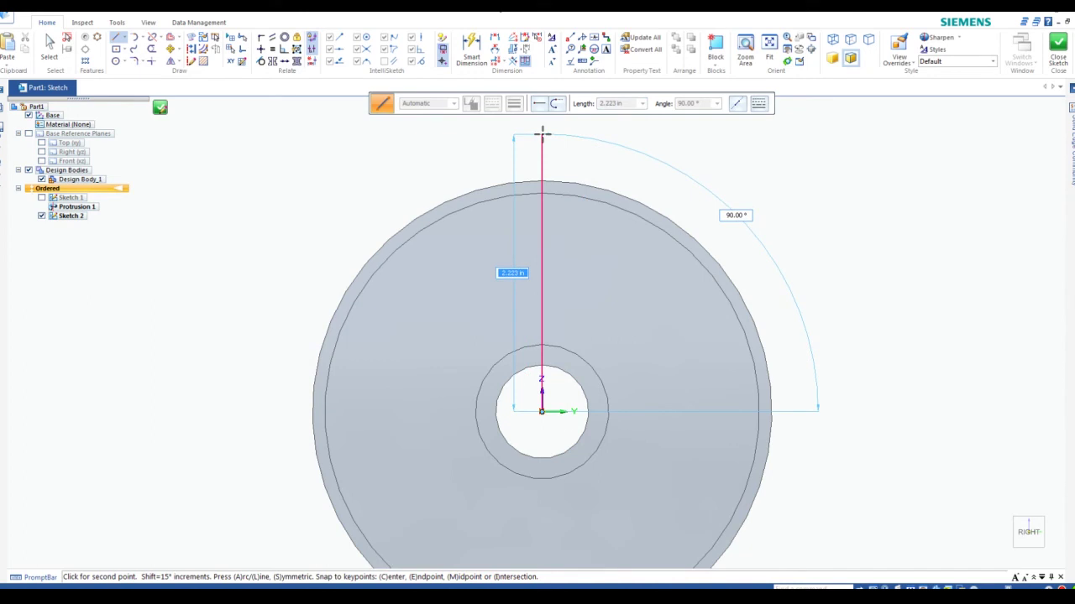
{"action": "type", "text": "2"}
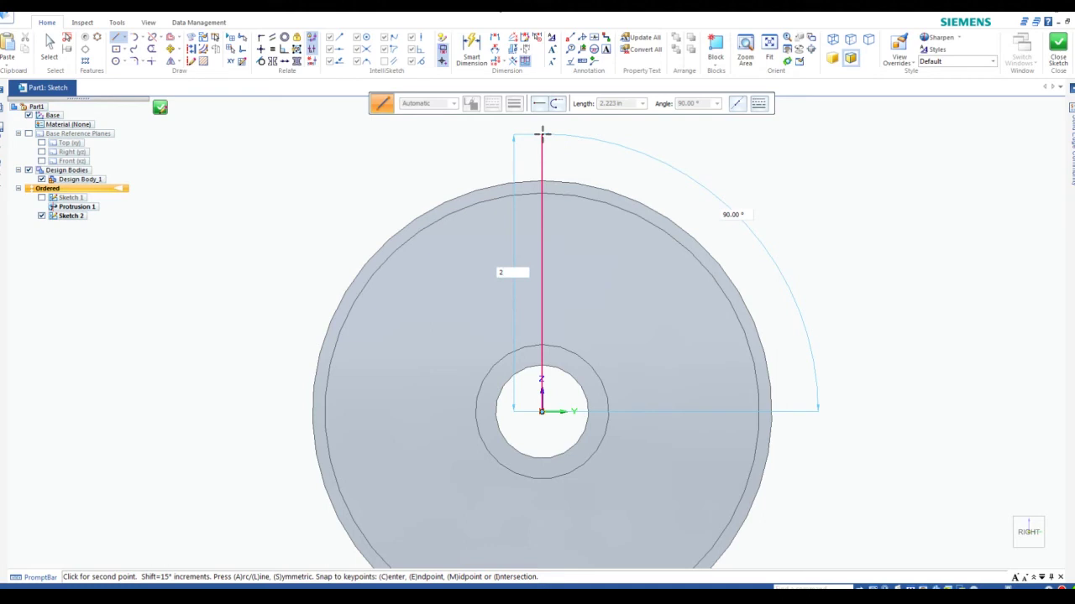
{"action": "key", "text": "Tab"}
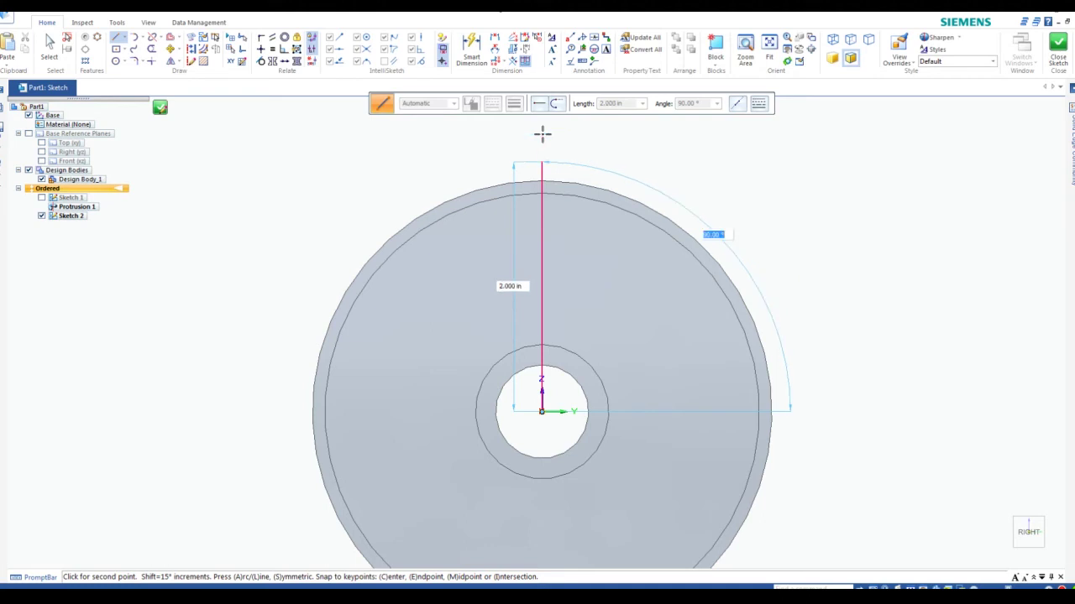
{"action": "left_click", "coordinate": [543, 133]}
{"action": "key", "text": "Escape"}
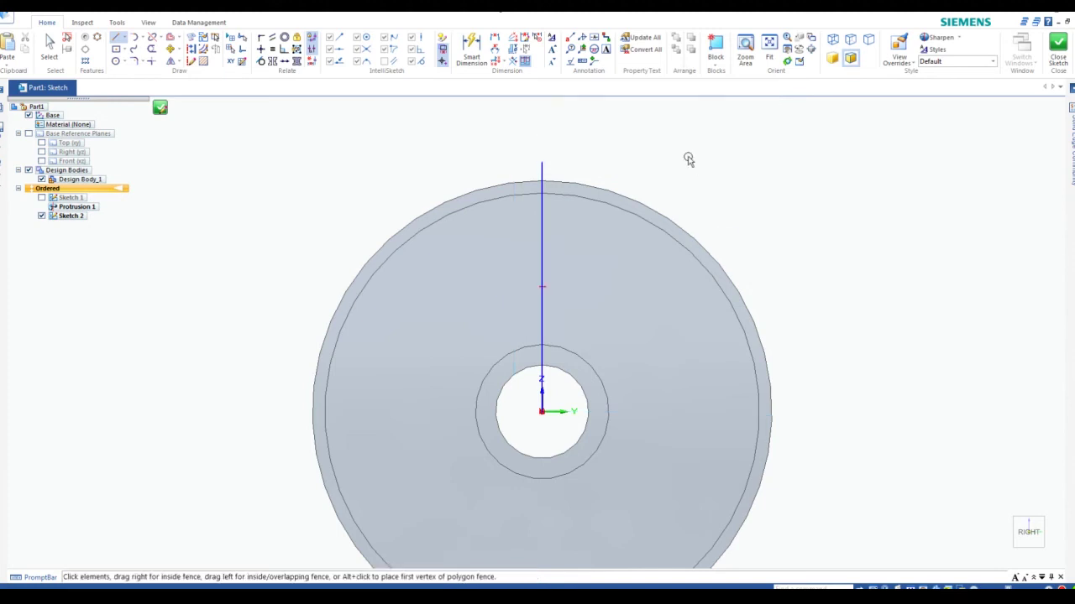
Convert the vertical line from the origin into construction geometry.
{"action": "scroll", "coordinate": [609, 149], "scroll_direction": "up", "scroll_amount": 1}
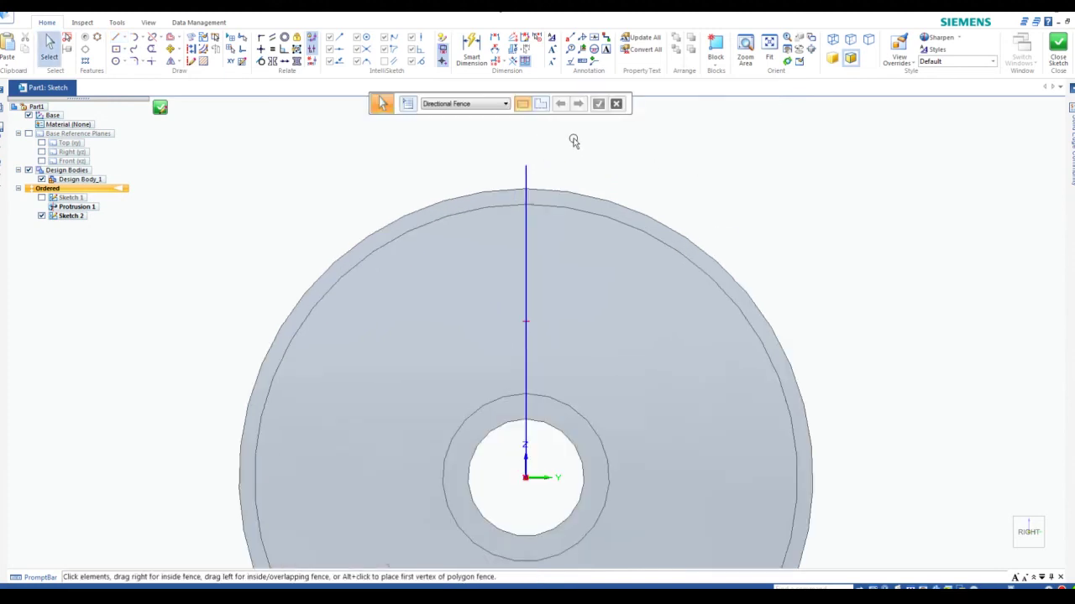
{"action": "left_click", "coordinate": [527, 176]}
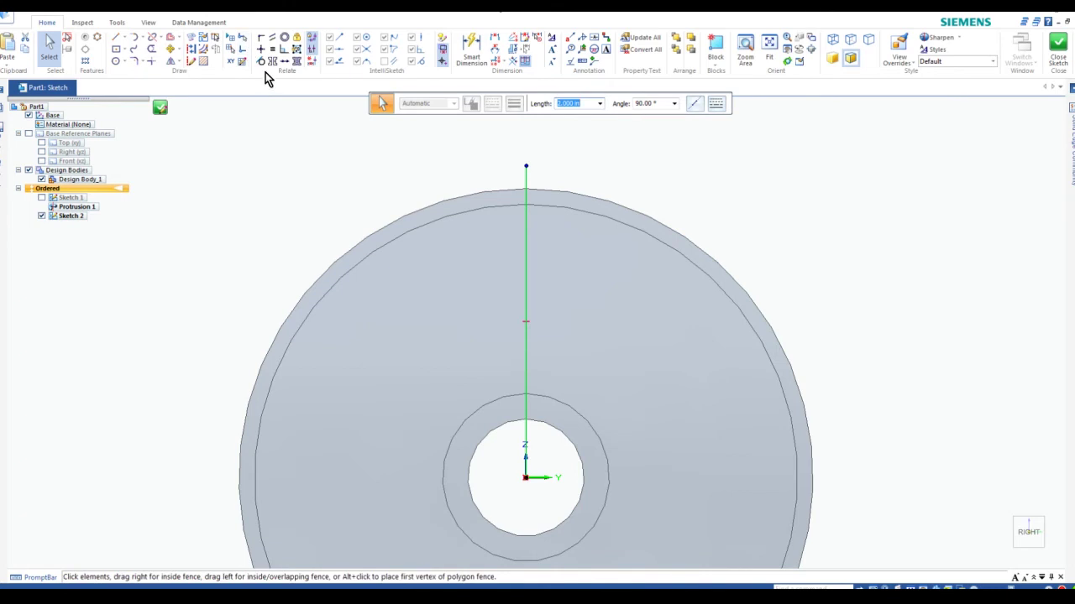
{"action": "left_click", "coordinate": [193, 50]}
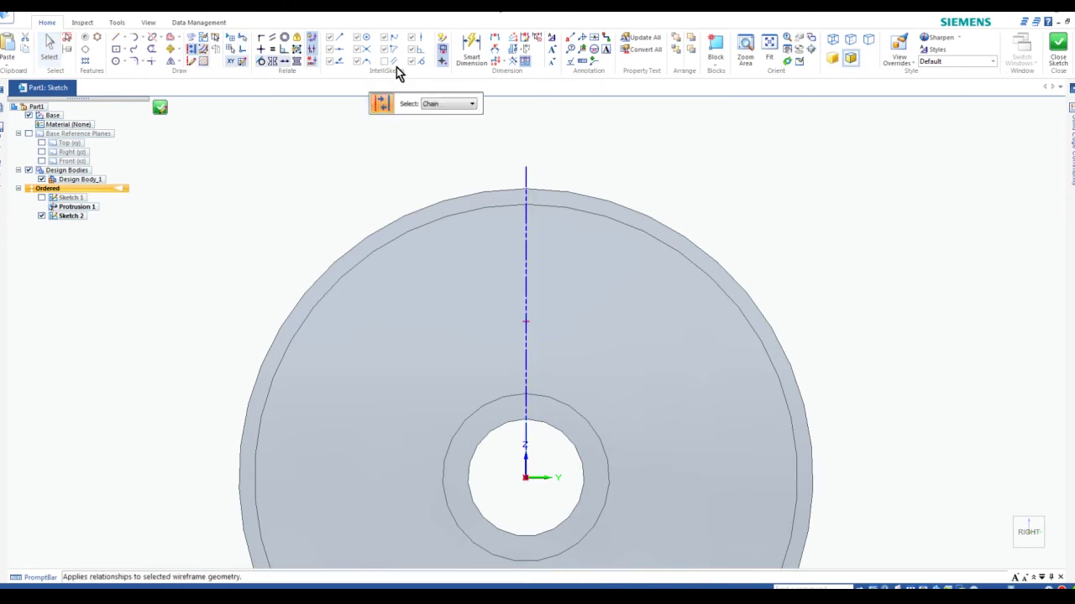
Dimension the vertical construction line's length at 2.000 in.
{"action": "left_click", "coordinate": [471, 50]}
{"action": "left_click", "coordinate": [527, 293]}
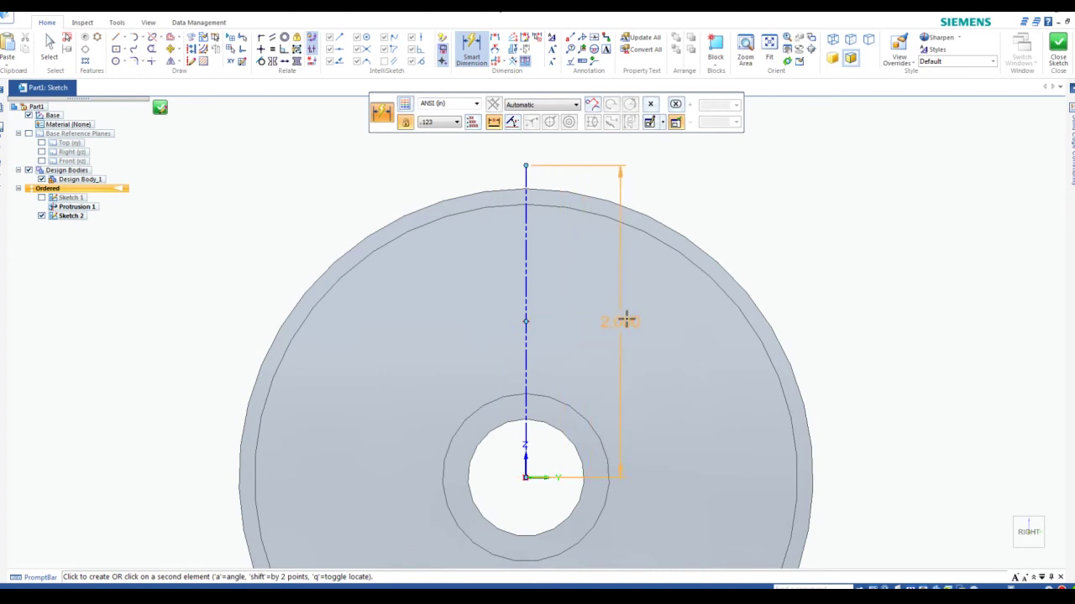
{"action": "left_click", "coordinate": [656, 316]}
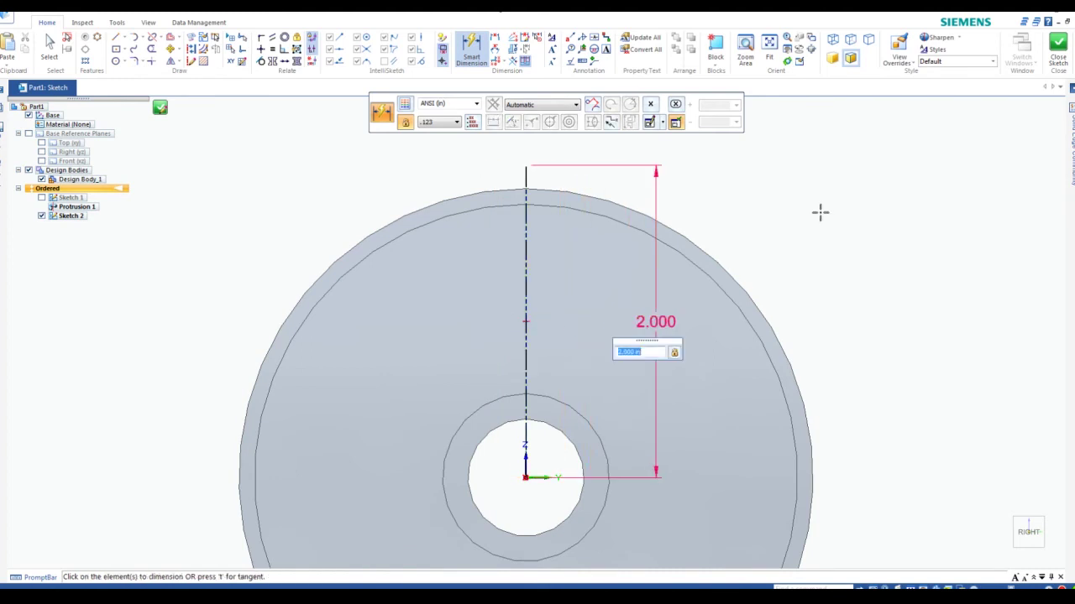
{"action": "key", "text": "Return"}
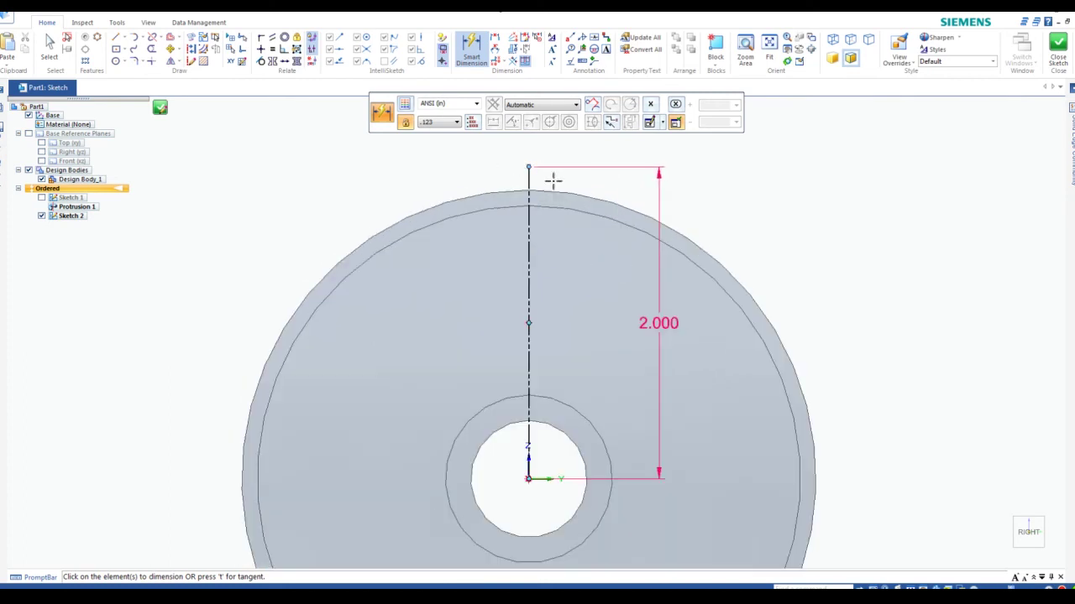
Project the gear blank's outer circular edge into the sketch with the default projection options.
{"action": "scroll", "coordinate": [523, 166], "scroll_direction": "up", "scroll_amount": 1}
{"action": "scroll", "coordinate": [524, 168], "scroll_direction": "up", "scroll_amount": 3}
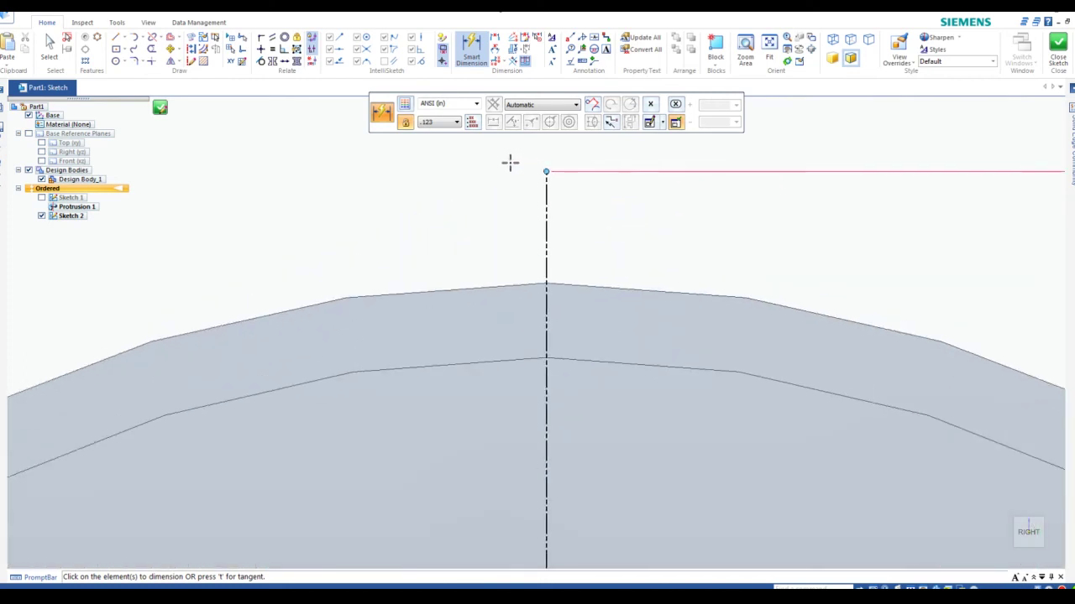
{"action": "scroll", "coordinate": [510, 162], "scroll_direction": "down", "scroll_amount": 3}
{"action": "scroll", "coordinate": [509, 162], "scroll_direction": "up", "scroll_amount": 1}
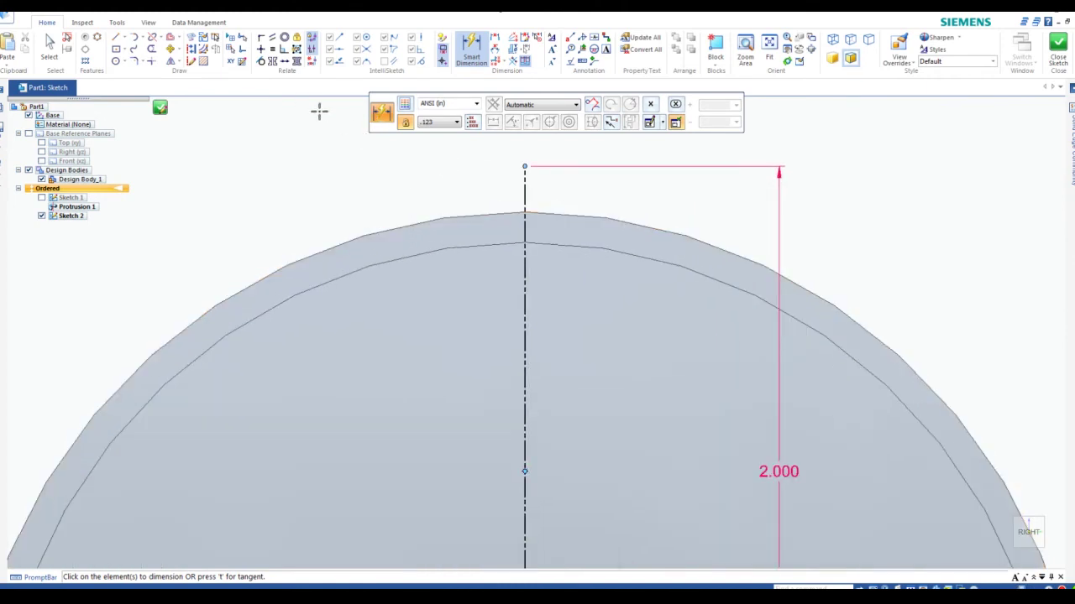
{"action": "left_click", "coordinate": [192, 47]}
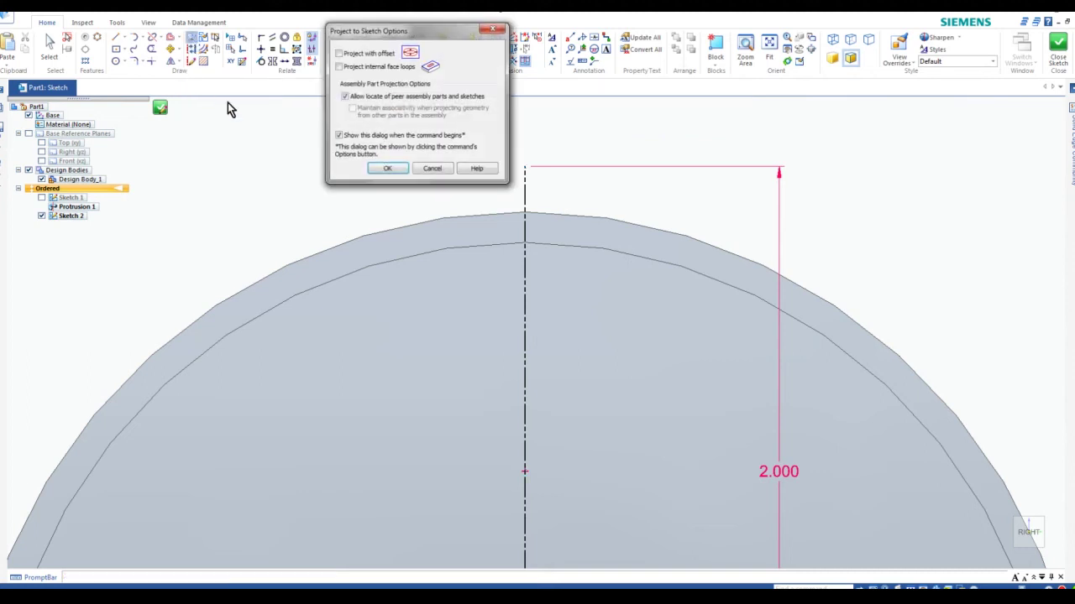
{"action": "left_click", "coordinate": [388, 168]}
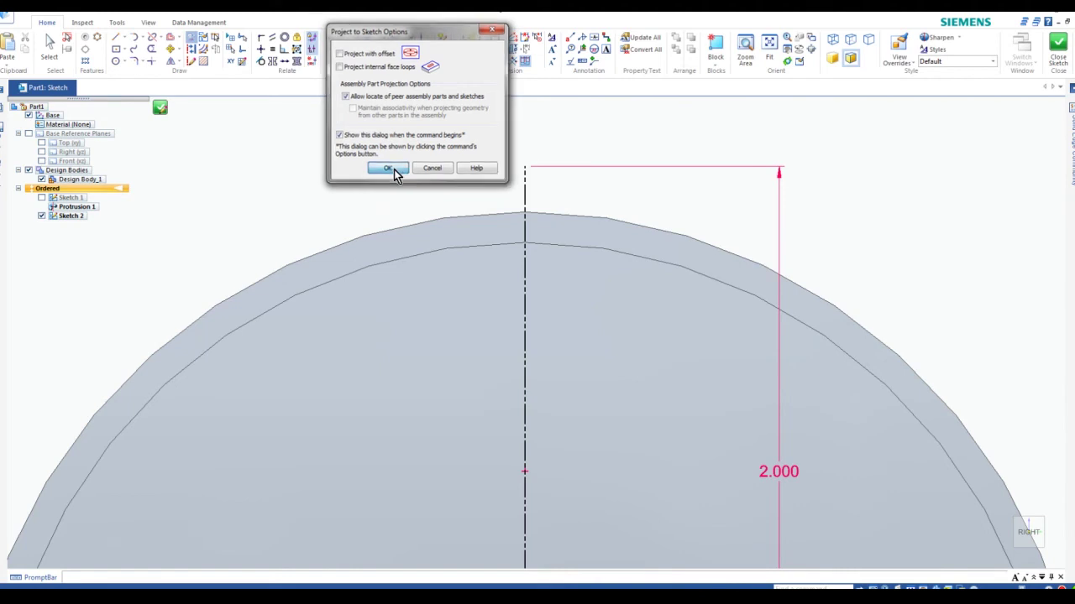
{"action": "left_click", "coordinate": [442, 221]}
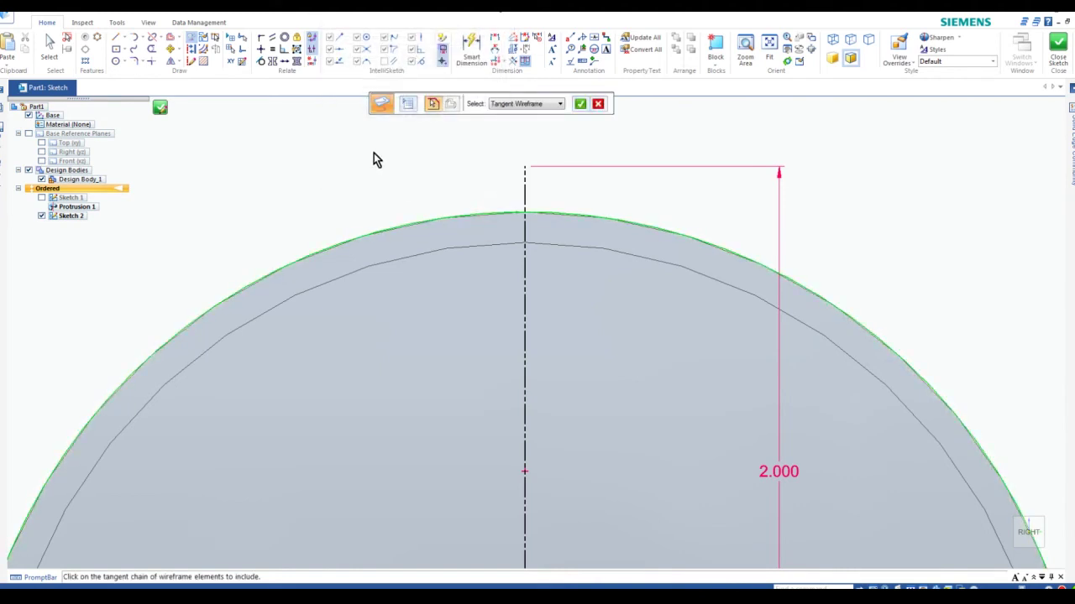
{"action": "left_click", "coordinate": [580, 104]}
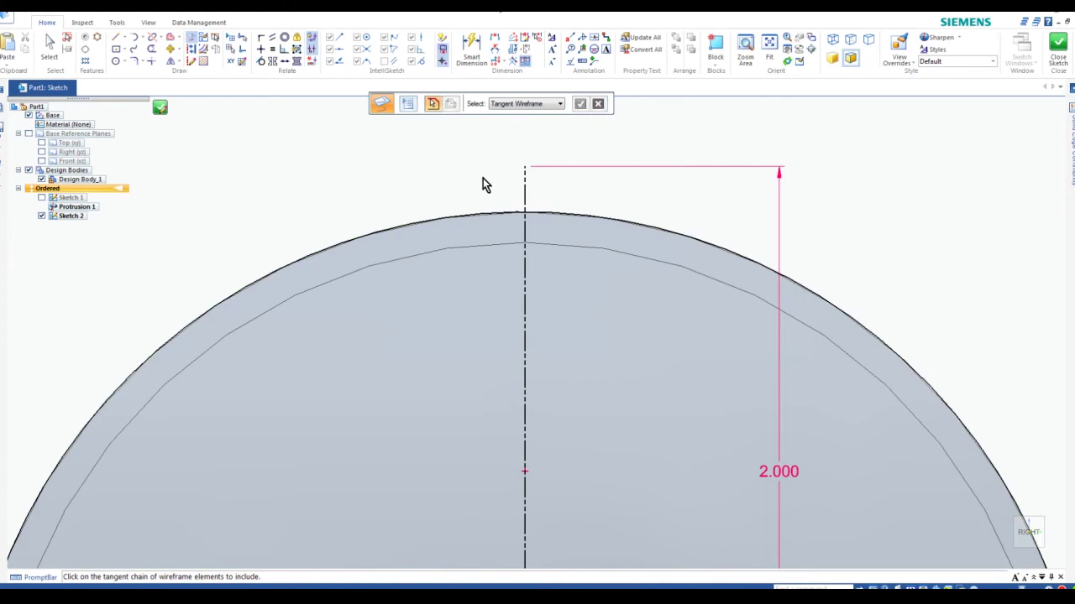
Draw a 4.000 in diameter circle centred on the origin and passing through the construction line's upper endpoint.
{"action": "scroll", "coordinate": [471, 164], "scroll_direction": "down", "scroll_amount": 4}
{"action": "scroll", "coordinate": [504, 210], "scroll_direction": "up", "scroll_amount": 2}
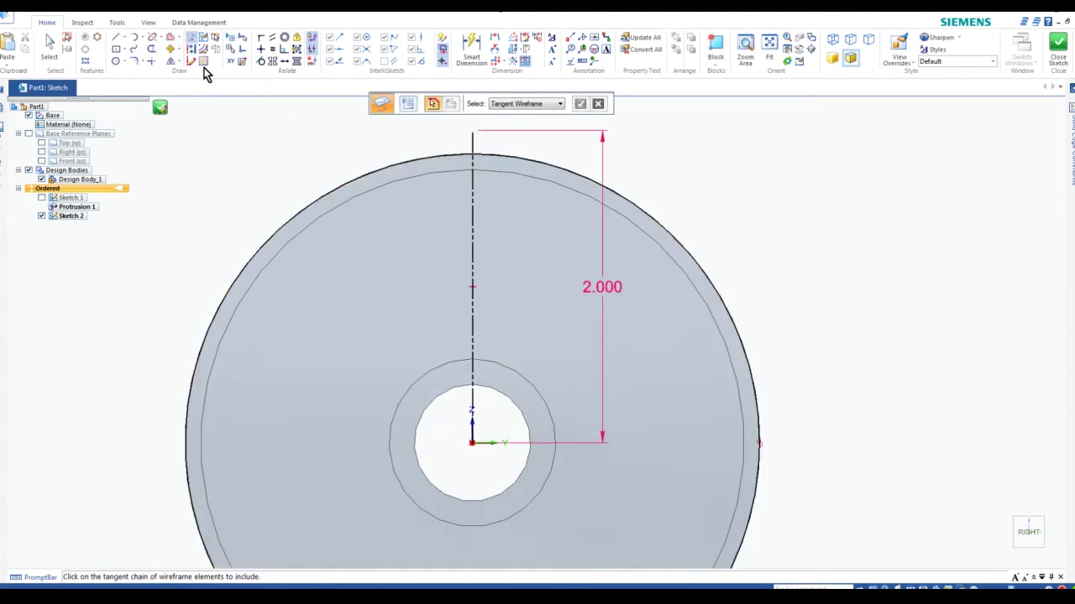
{"action": "scroll", "coordinate": [185, 66], "scroll_direction": "down", "scroll_amount": 1}
{"action": "left_click", "coordinate": [42, 24]}
{"action": "left_click", "coordinate": [116, 64]}
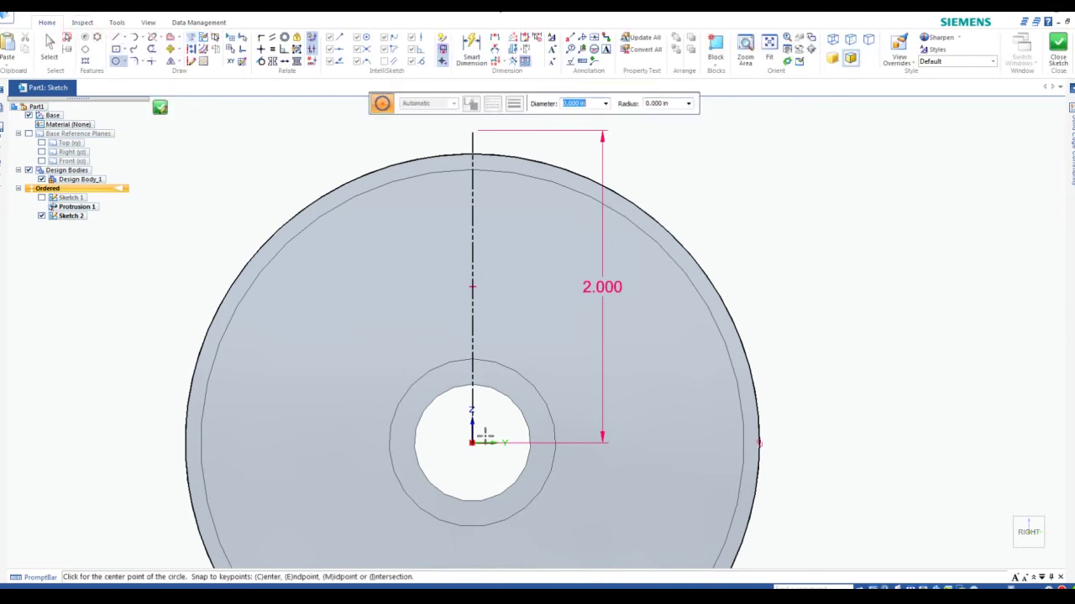
{"action": "left_click", "coordinate": [471, 442]}
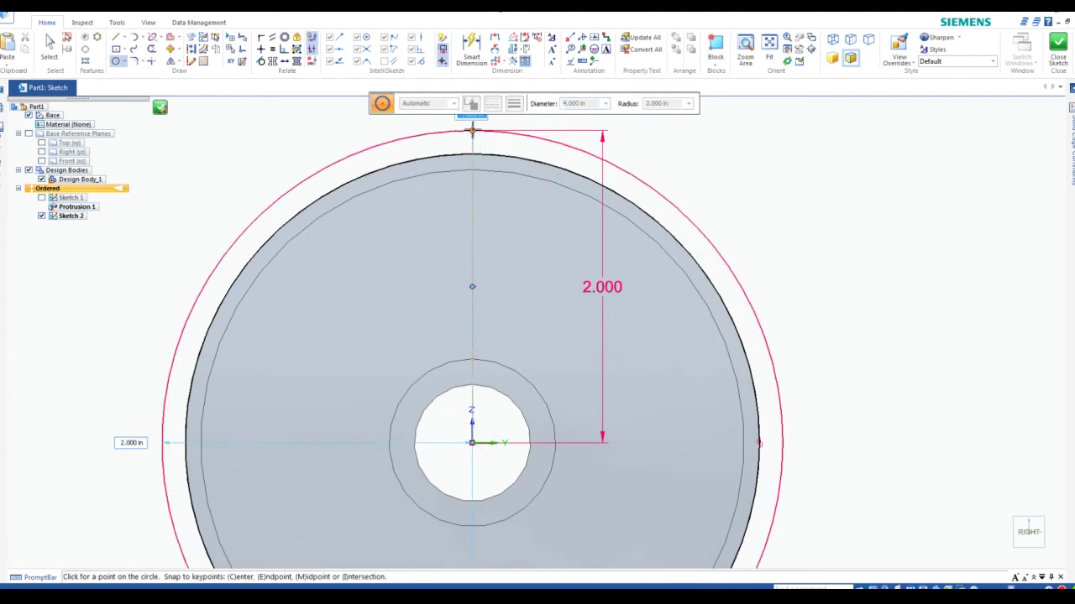
{"action": "left_click", "coordinate": [472, 130]}
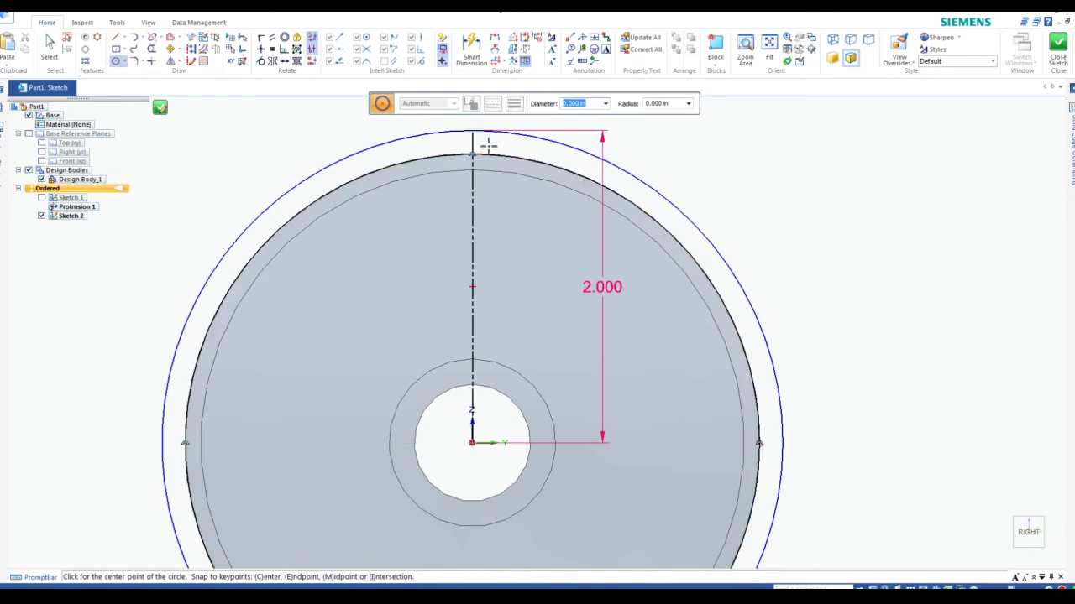
Draw a vertical line about 0.064 in long across the outer circle, just left of the construction line.
{"action": "scroll", "coordinate": [488, 145], "scroll_direction": "down", "scroll_amount": 1}
{"action": "scroll", "coordinate": [479, 140], "scroll_direction": "up", "scroll_amount": 5}
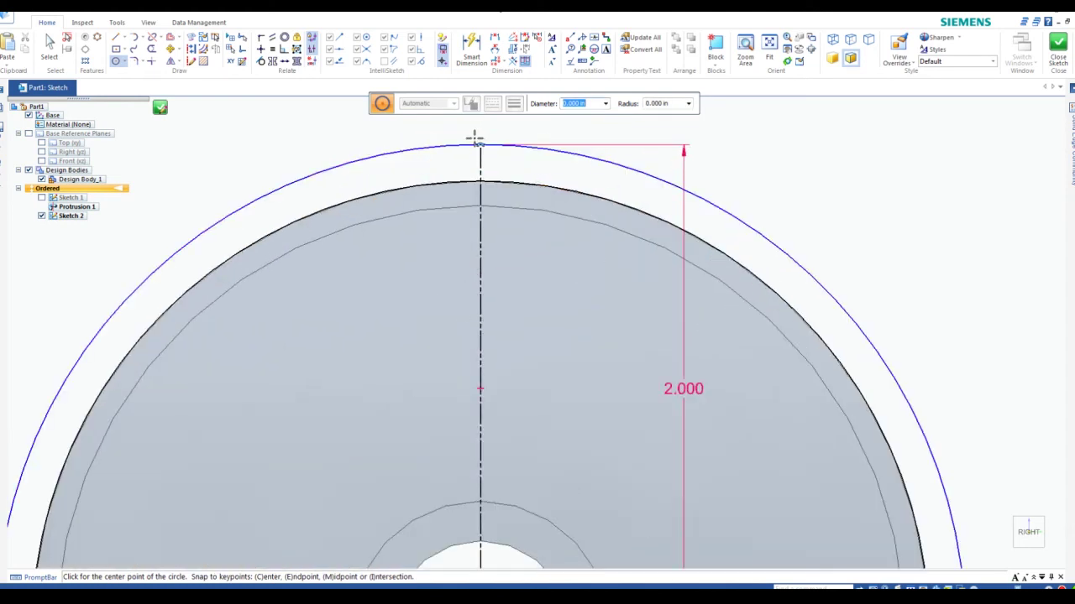
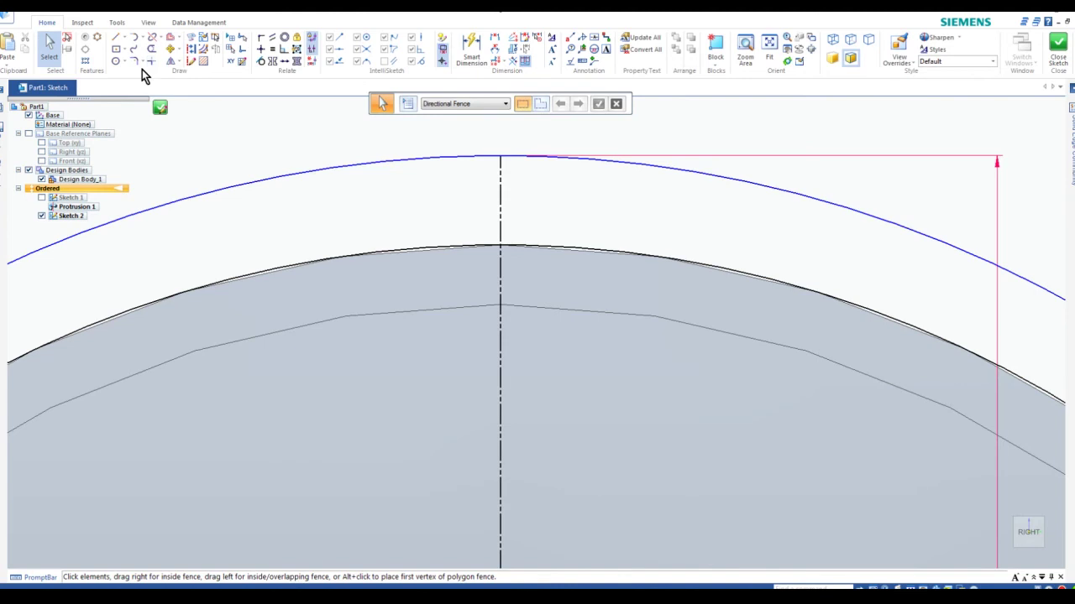
{"action": "left_click", "coordinate": [117, 40]}
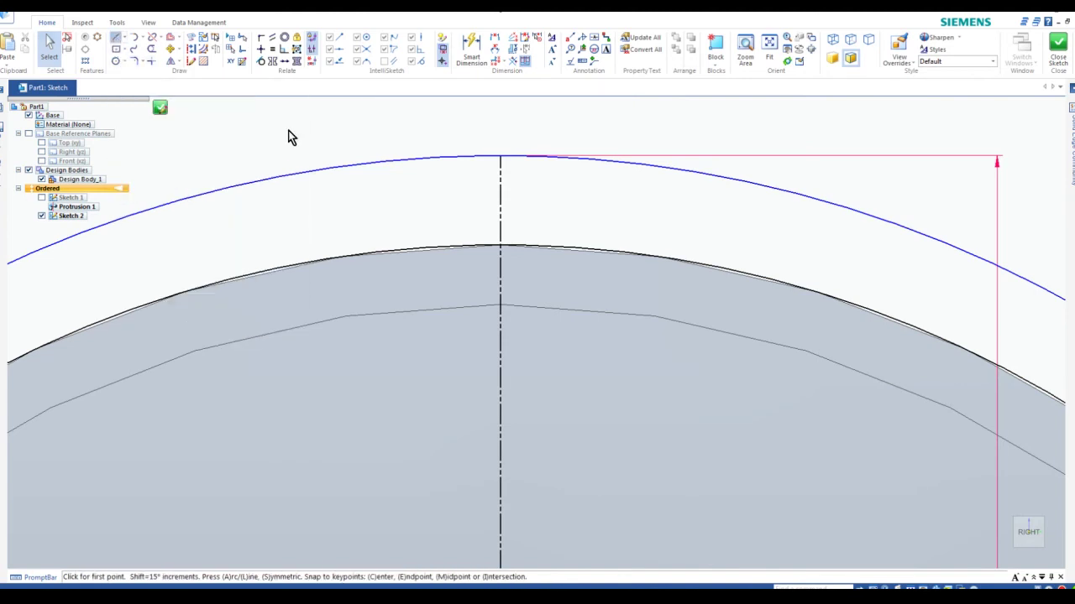
{"action": "left_click", "coordinate": [447, 138]}
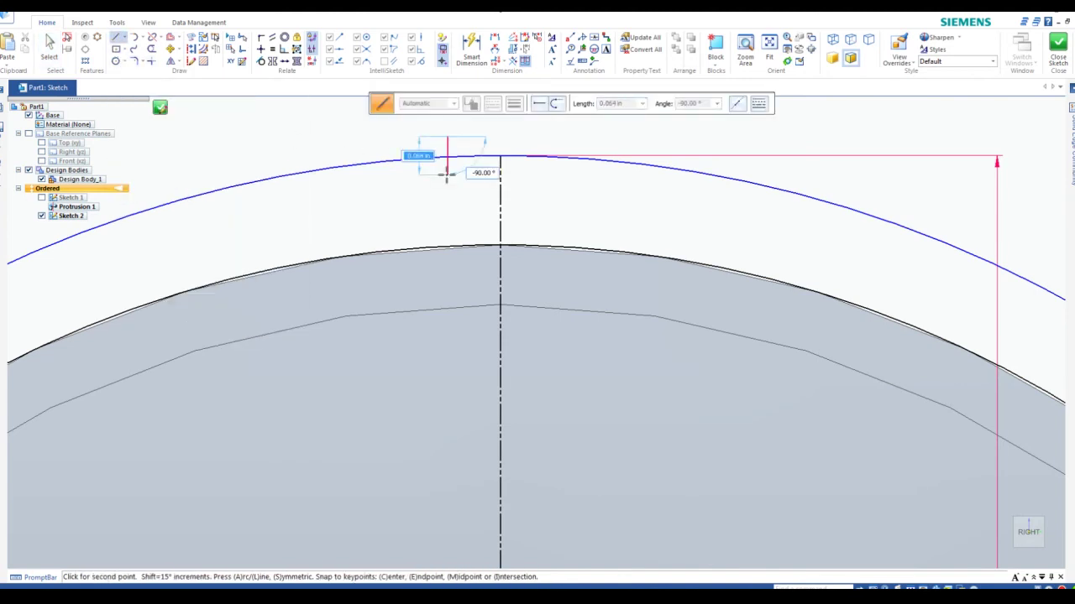
{"action": "left_click", "coordinate": [447, 174]}
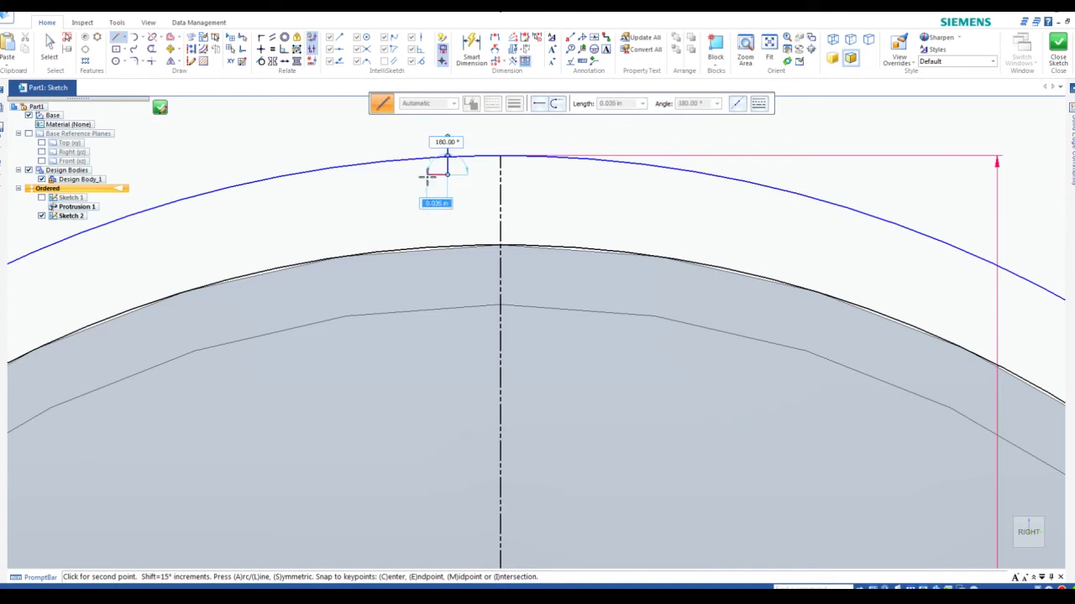
{"action": "key", "text": "Escape"}
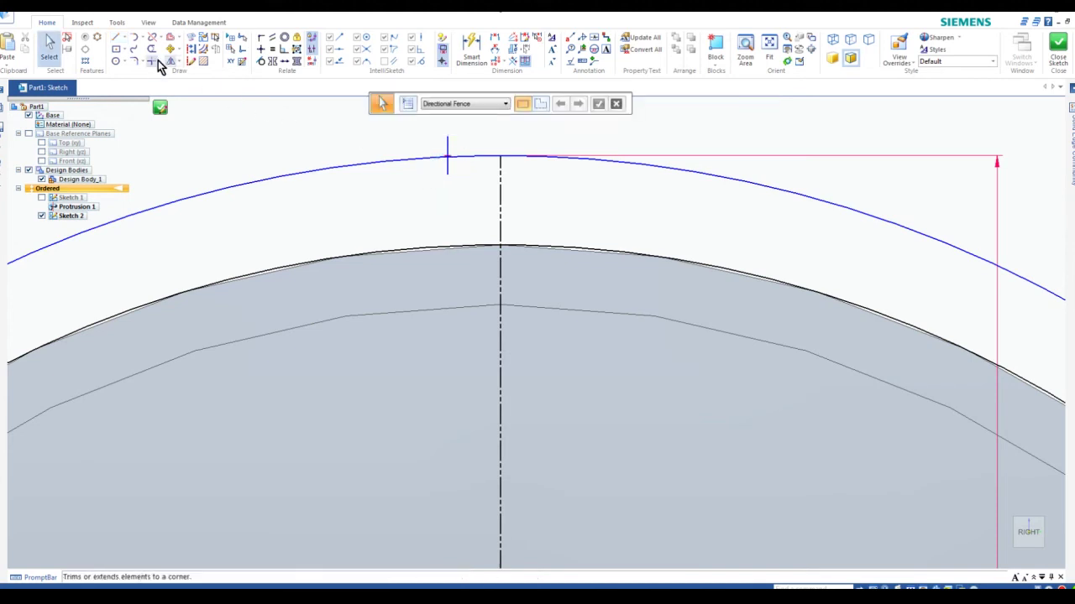
Draw a second short vertical line across the outer circle, just right of the construction line.
{"action": "key", "text": "l"}
{"action": "left_click", "coordinate": [559, 155]}
{"action": "left_click", "coordinate": [559, 174]}
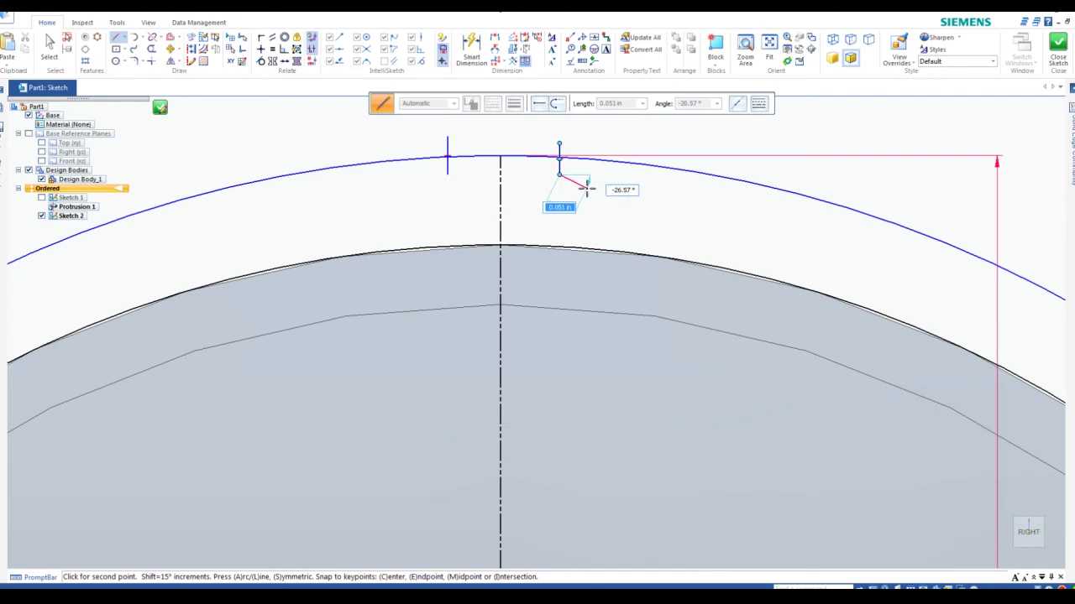
{"action": "key", "text": "Escape"}
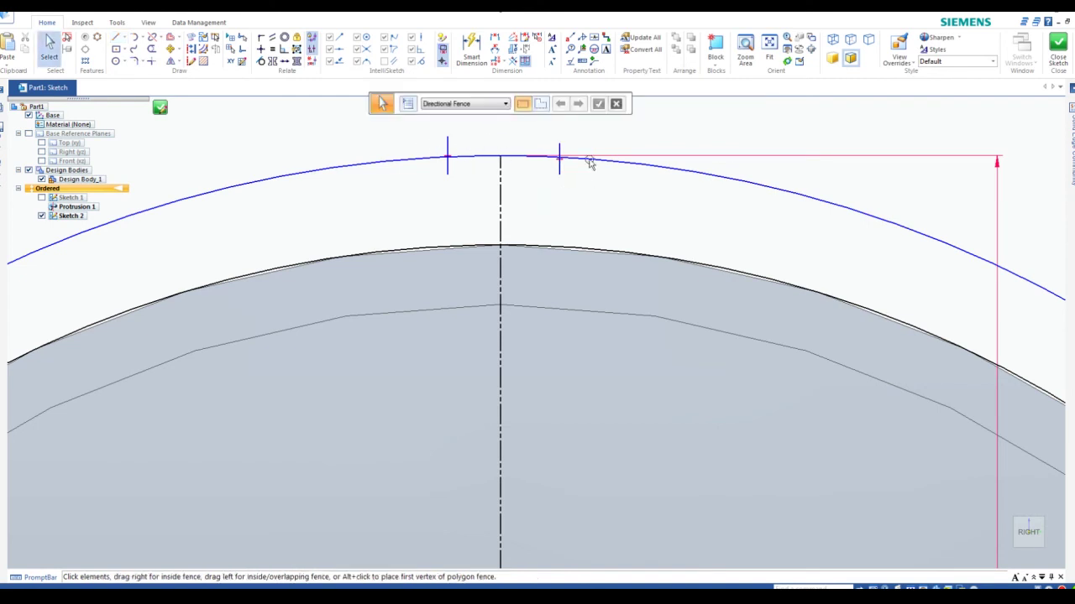
Dimension the short line right of the construction line on the outer circle at 0.0328 in from the construction line.
{"action": "scroll", "coordinate": [500, 141], "scroll_direction": "up", "scroll_amount": 2}
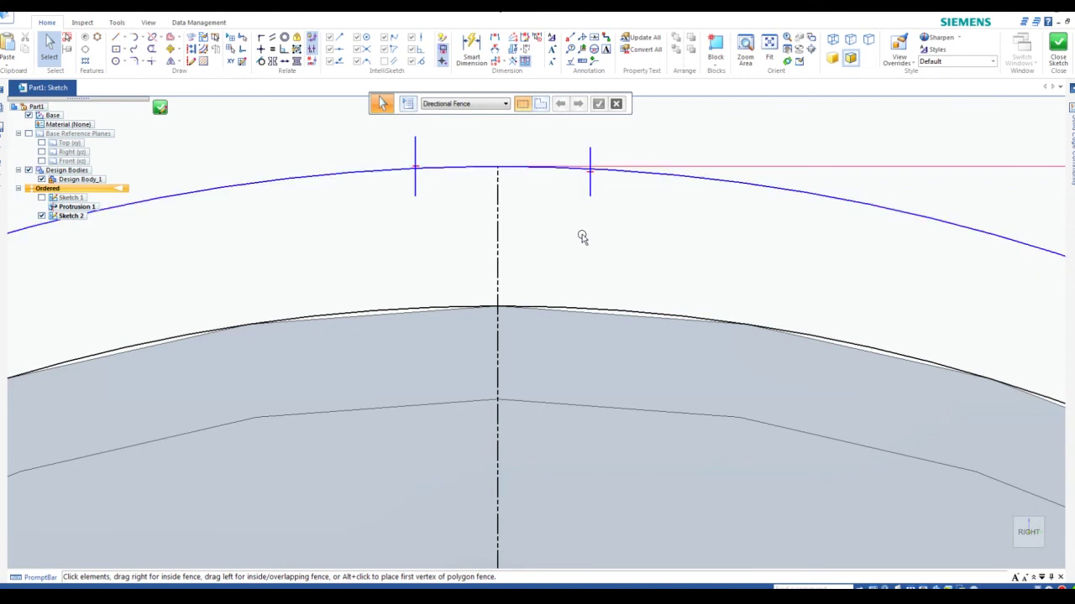
{"action": "left_click", "coordinate": [496, 42]}
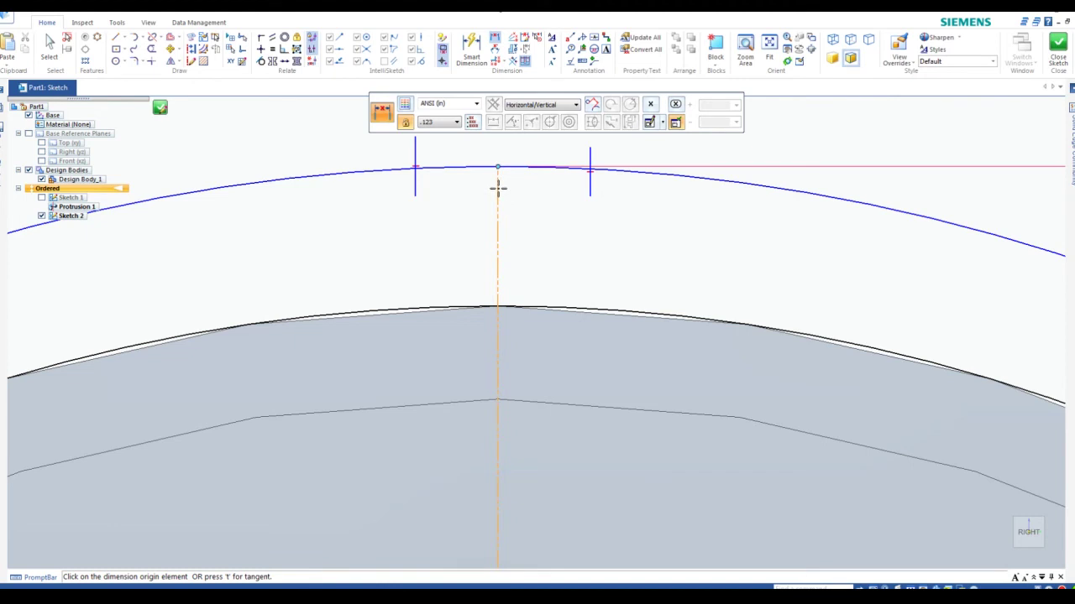
{"action": "left_click", "coordinate": [498, 187]}
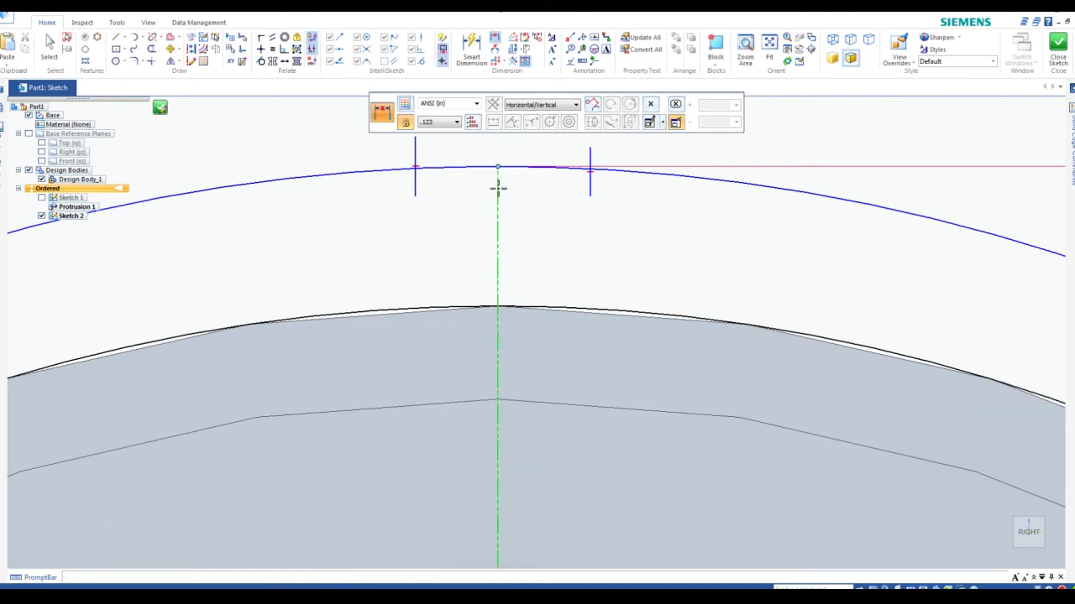
{"action": "left_click", "coordinate": [590, 183]}
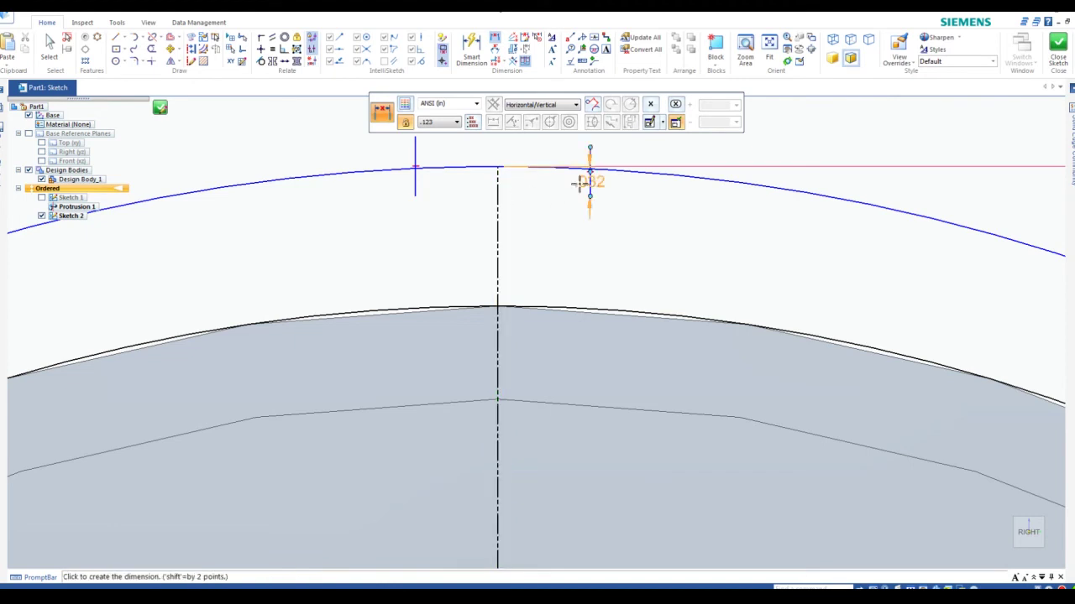
{"action": "left_click", "coordinate": [545, 149]}
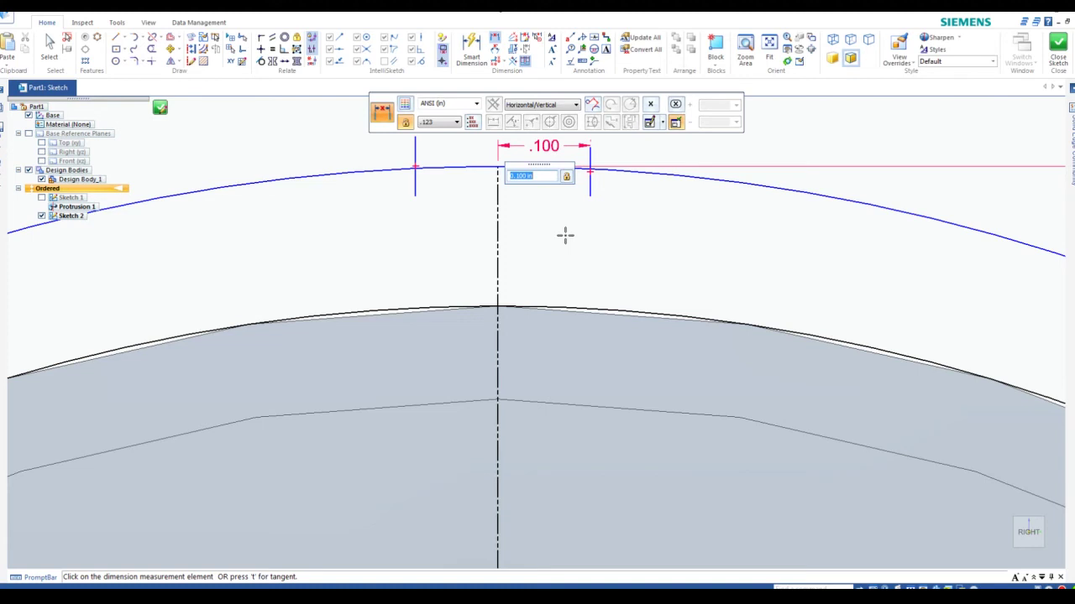
{"action": "type", "text": "0.0328"}
{"action": "key", "text": "Return"}
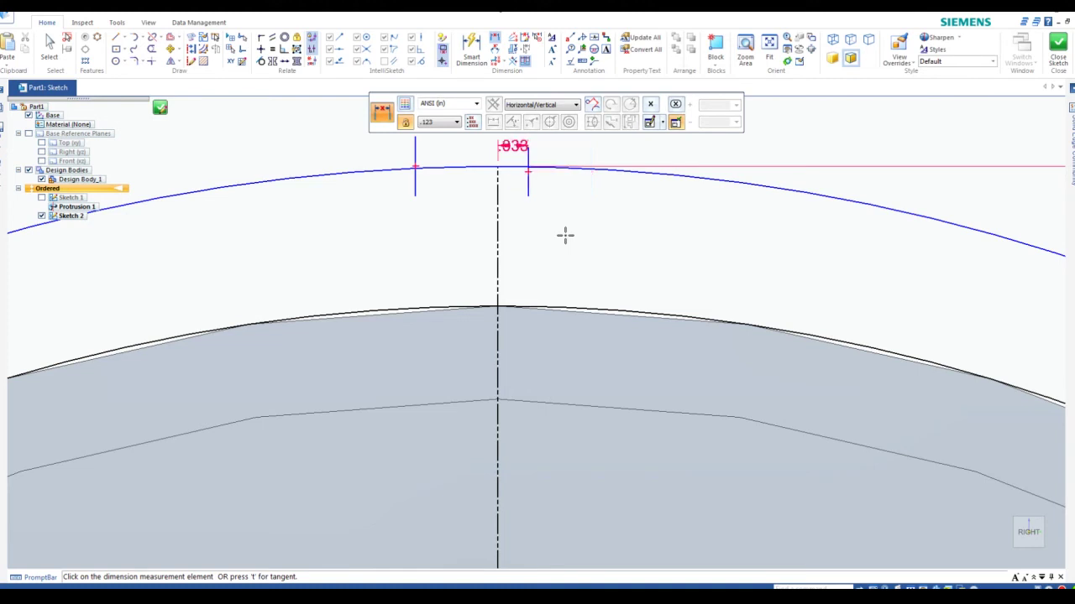
Move the text of the right short line's offset dimension outward, clear of its dimension arrows.
{"action": "scroll", "coordinate": [563, 191], "scroll_direction": "down", "scroll_amount": 3}
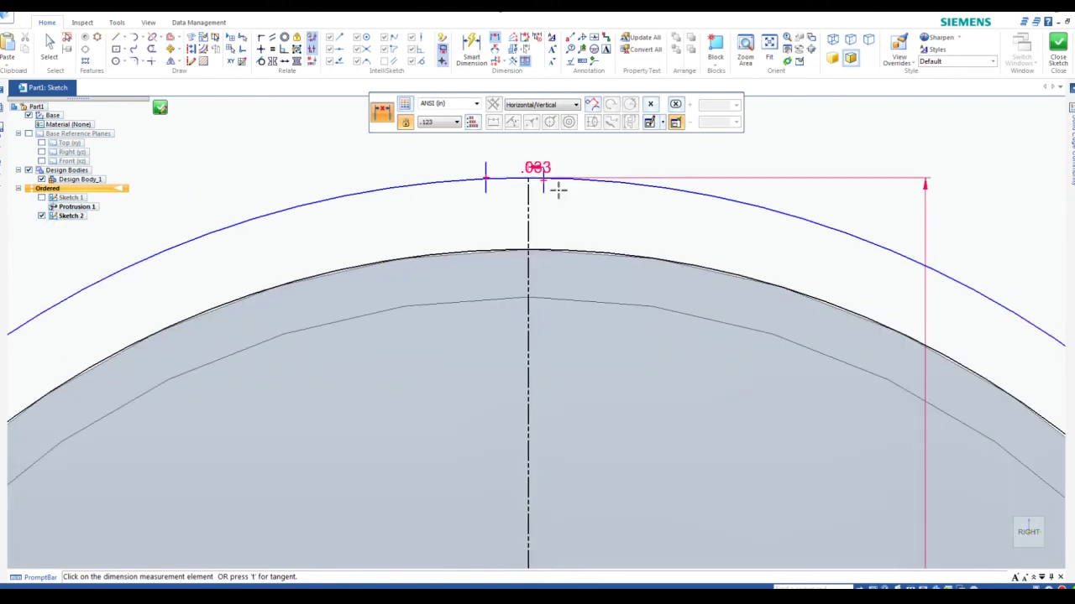
{"action": "middle_click_drag", "start_coordinate": [558, 191], "coordinate": [544, 252]}
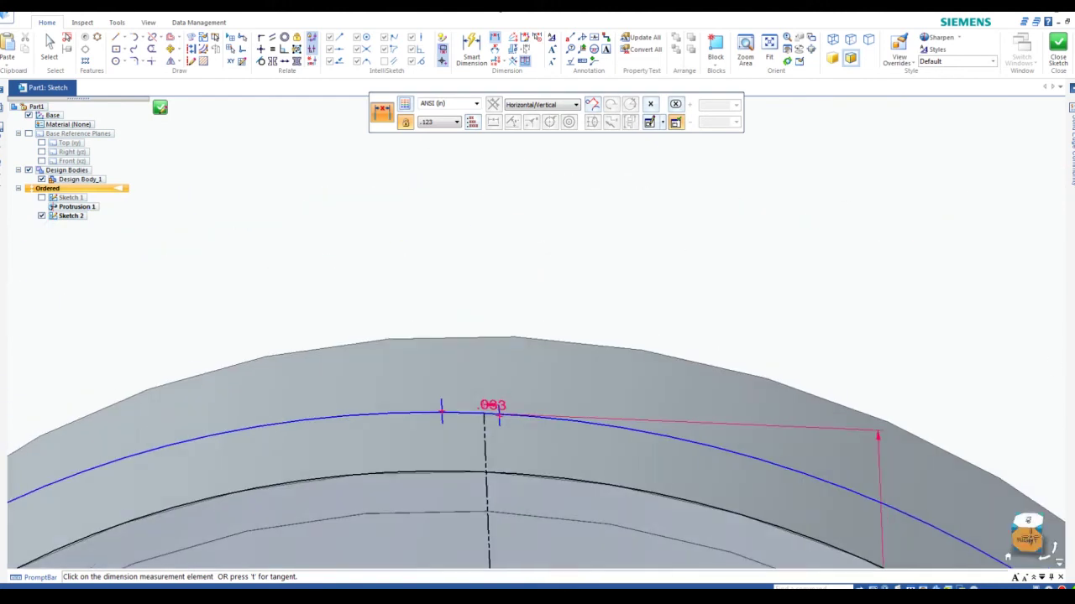
{"action": "left_click", "coordinate": [1027, 537]}
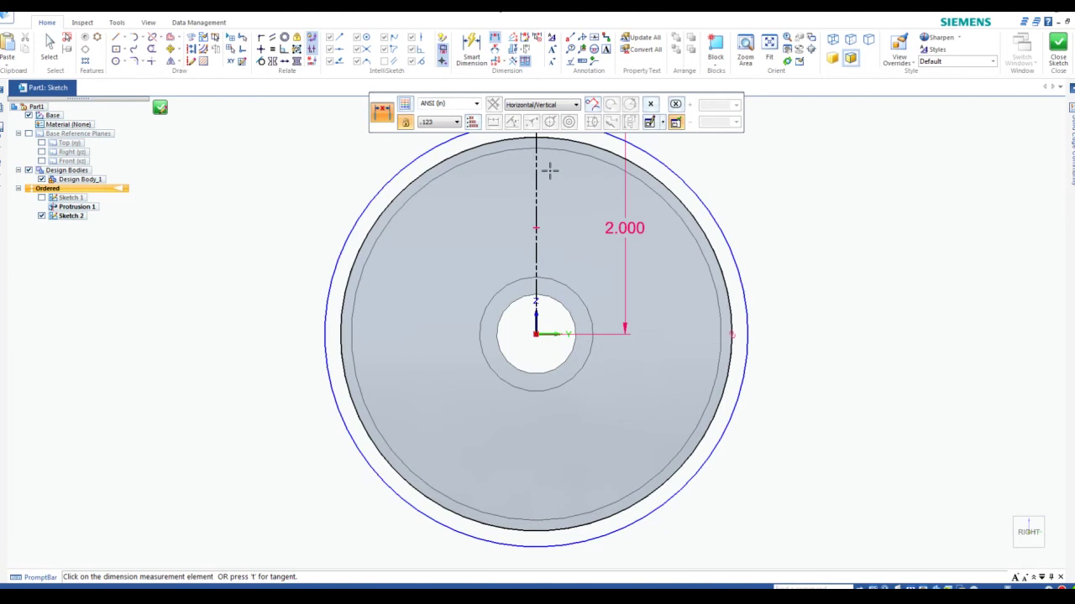
{"action": "middle_click_drag", "start_coordinate": [556, 169], "coordinate": [543, 234], "text": "shift"}
{"action": "scroll", "coordinate": [522, 178], "scroll_direction": "up", "scroll_amount": 5}
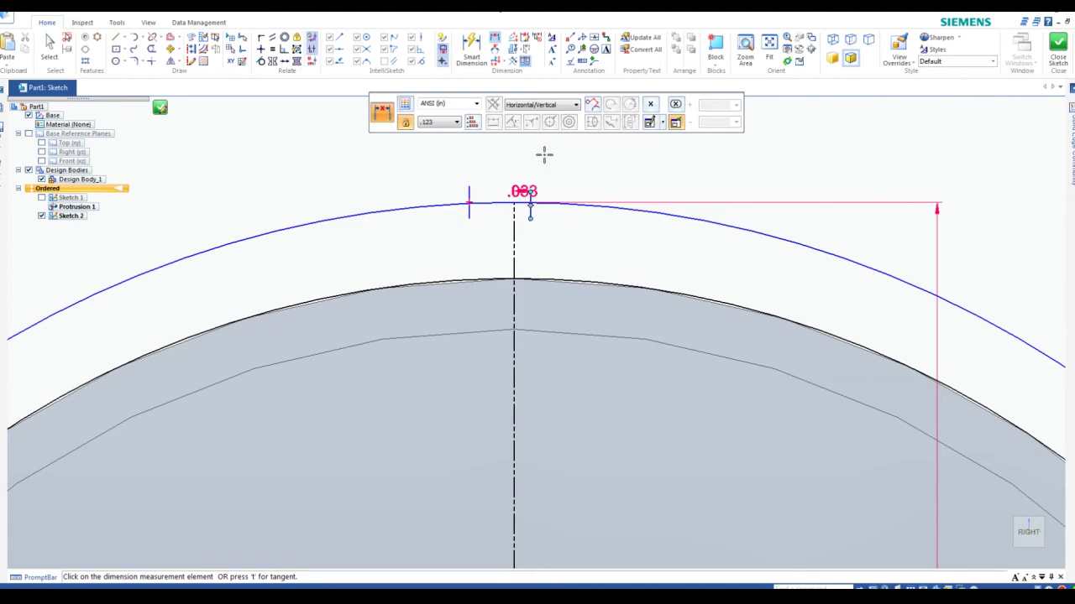
{"action": "key", "text": "Escape"}
{"action": "left_click_drag", "start_coordinate": [535, 190], "coordinate": [558, 183]}
{"action": "left_click", "coordinate": [708, 184]}
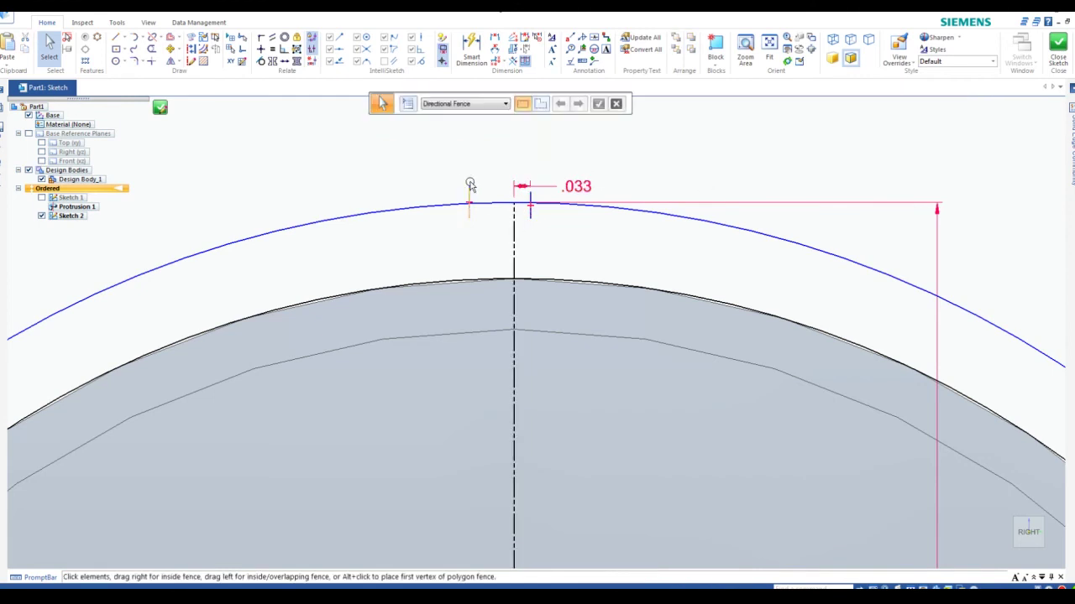
Dimension the short line left of the construction line on the outer circle at .0328 in from the construction line.
{"action": "scroll", "coordinate": [471, 183], "scroll_direction": "up", "scroll_amount": 5}
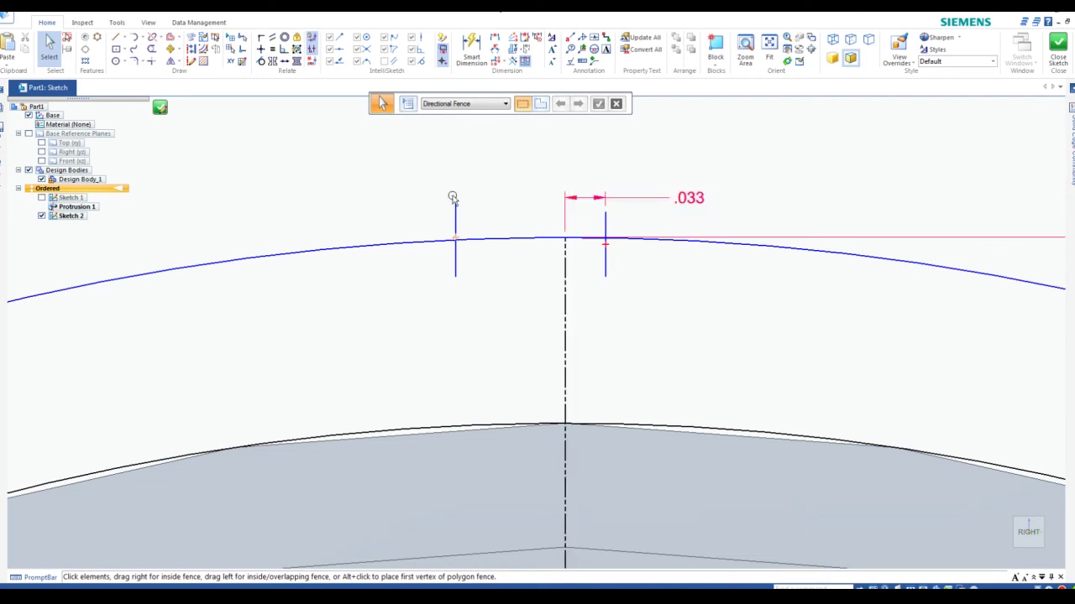
{"action": "left_click", "coordinate": [495, 37]}
{"action": "left_click", "coordinate": [455, 221]}
{"action": "left_click", "coordinate": [564, 260]}
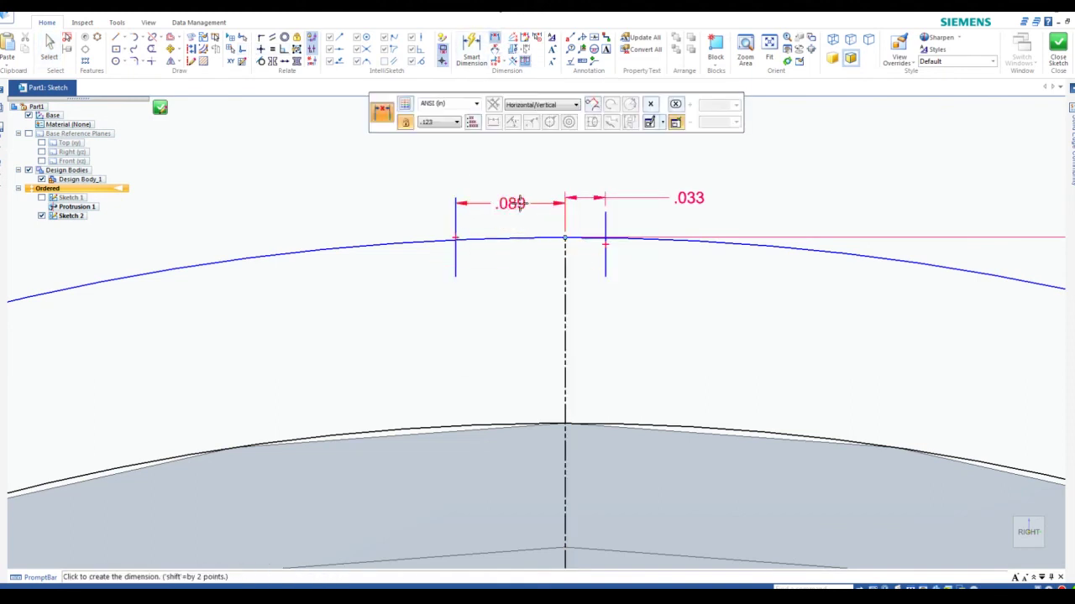
{"action": "left_click", "coordinate": [521, 202]}
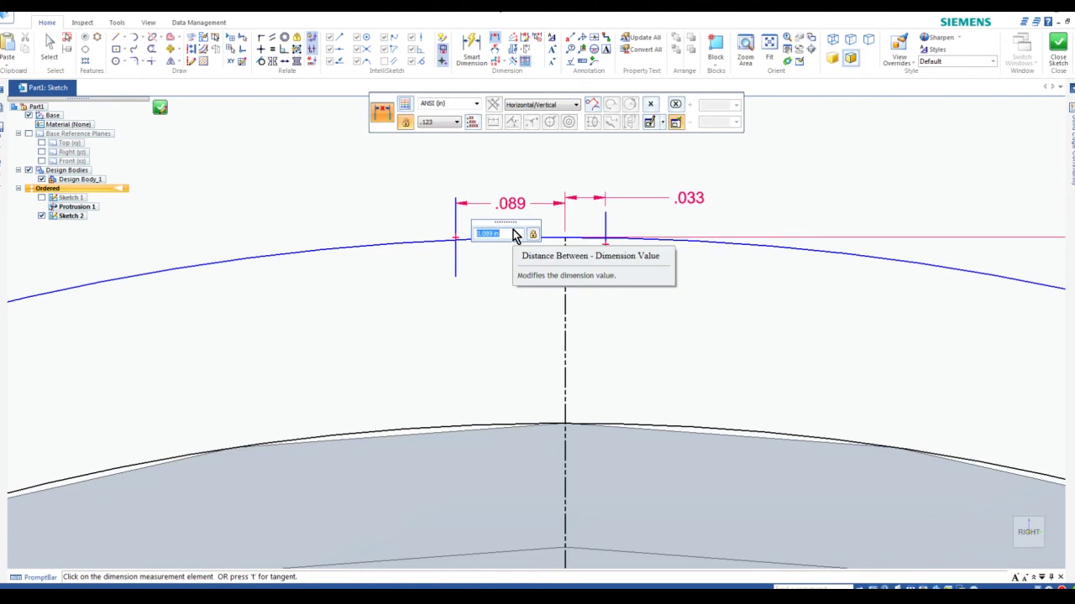
{"action": "type", "text": ".0328"}
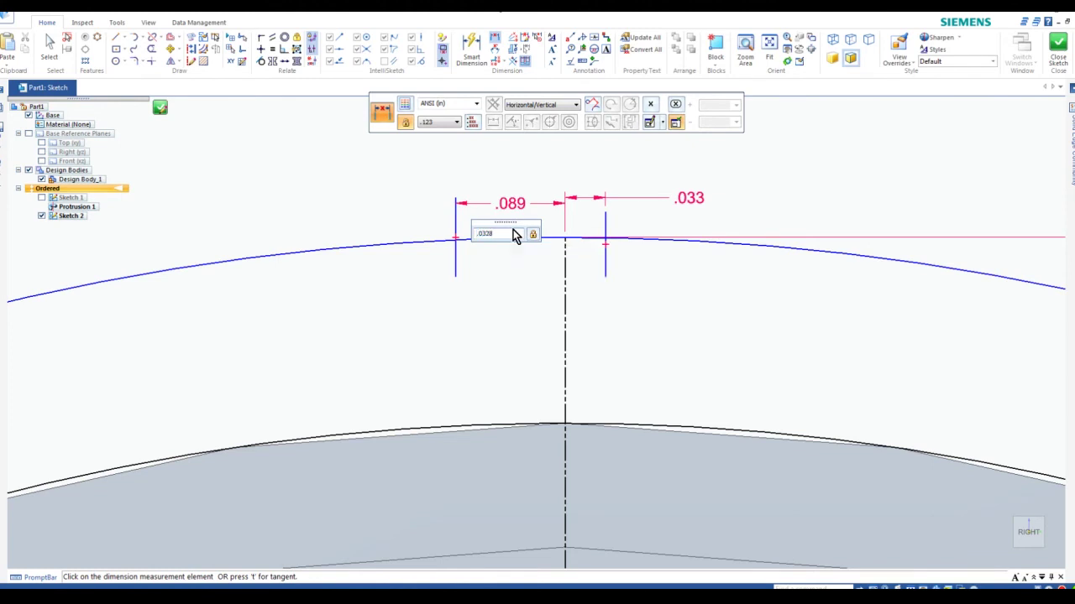
{"action": "key", "text": "Return"}
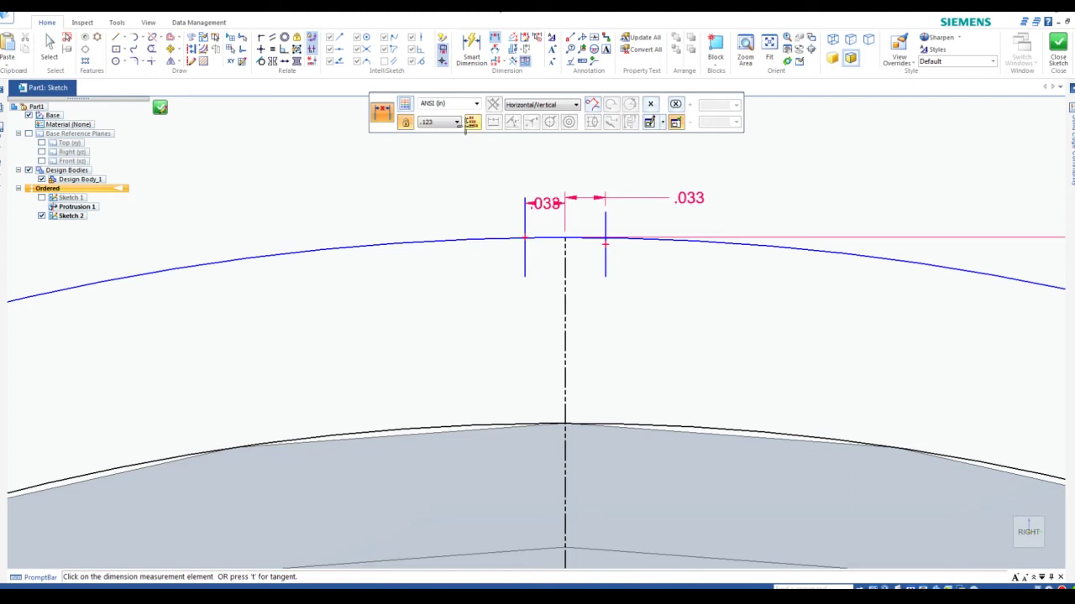
{"action": "key", "text": "Escape"}
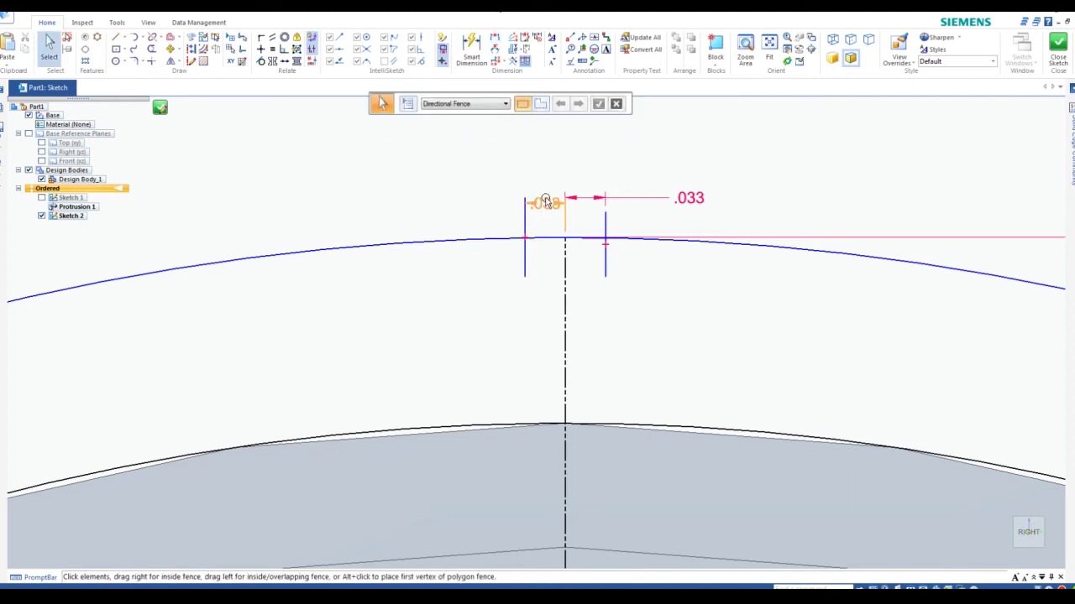
Move the left short line's offset dimension up and its text outward, to the left of the line.
{"action": "left_click", "coordinate": [545, 203]}
{"action": "left_click_drag", "start_coordinate": [545, 203], "coordinate": [477, 183]}
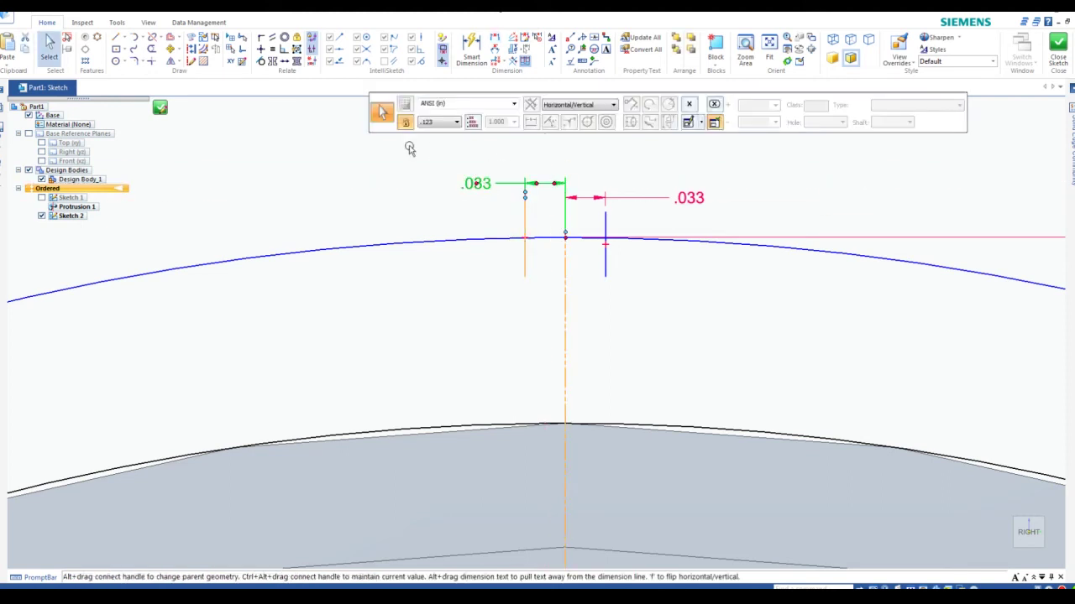
{"action": "key", "text": "Escape"}
{"action": "scroll", "coordinate": [612, 264], "scroll_direction": "down", "scroll_amount": 3}
{"action": "scroll", "coordinate": [638, 372], "scroll_direction": "up", "scroll_amount": 2}
{"action": "scroll", "coordinate": [685, 385], "scroll_direction": "down", "scroll_amount": 1}
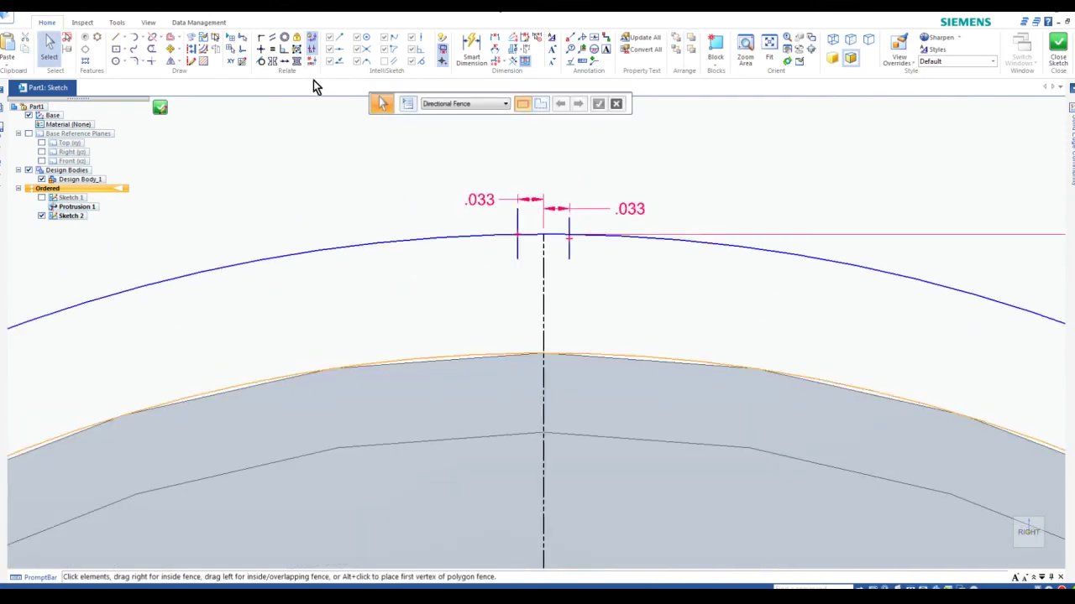
Draw a short vertical line across the gear blank's projected edge, left of the construction line.
{"action": "left_click", "coordinate": [116, 38]}
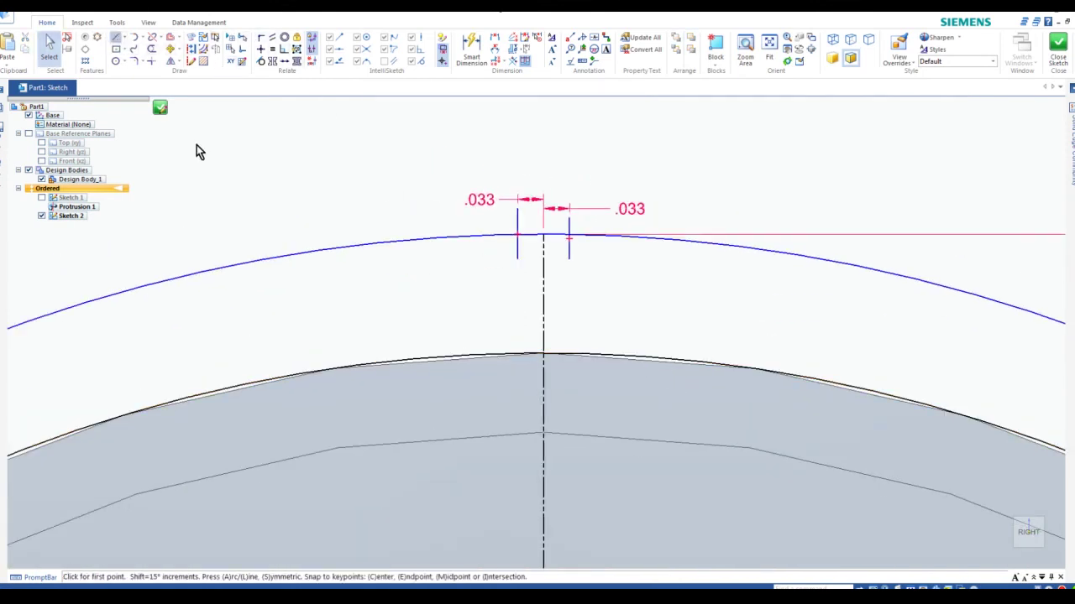
{"action": "left_click", "coordinate": [424, 329]}
{"action": "left_click", "coordinate": [423, 389]}
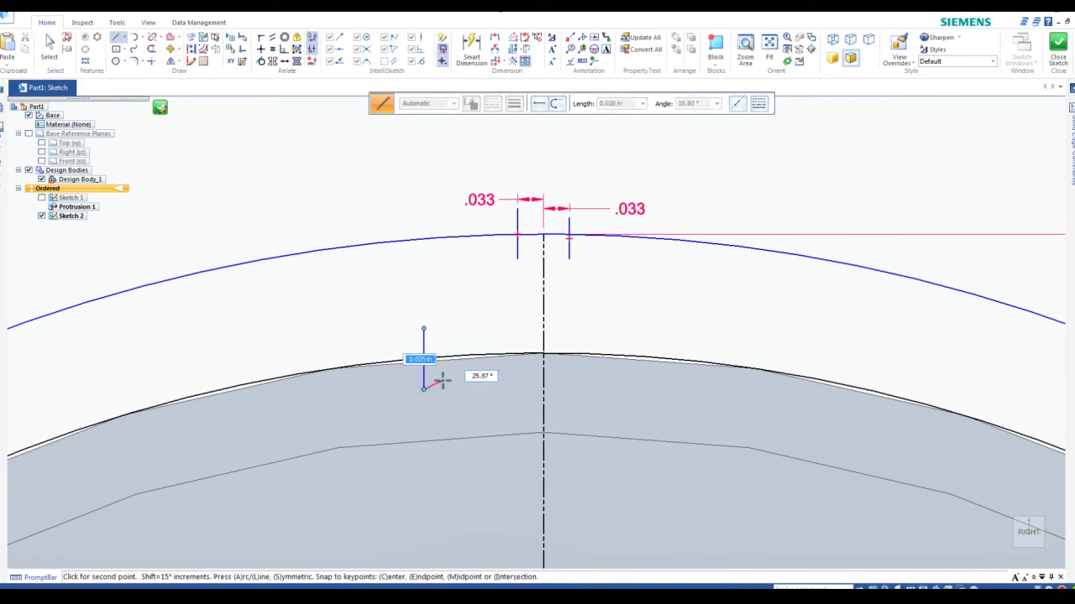
{"action": "key", "text": "Escape"}
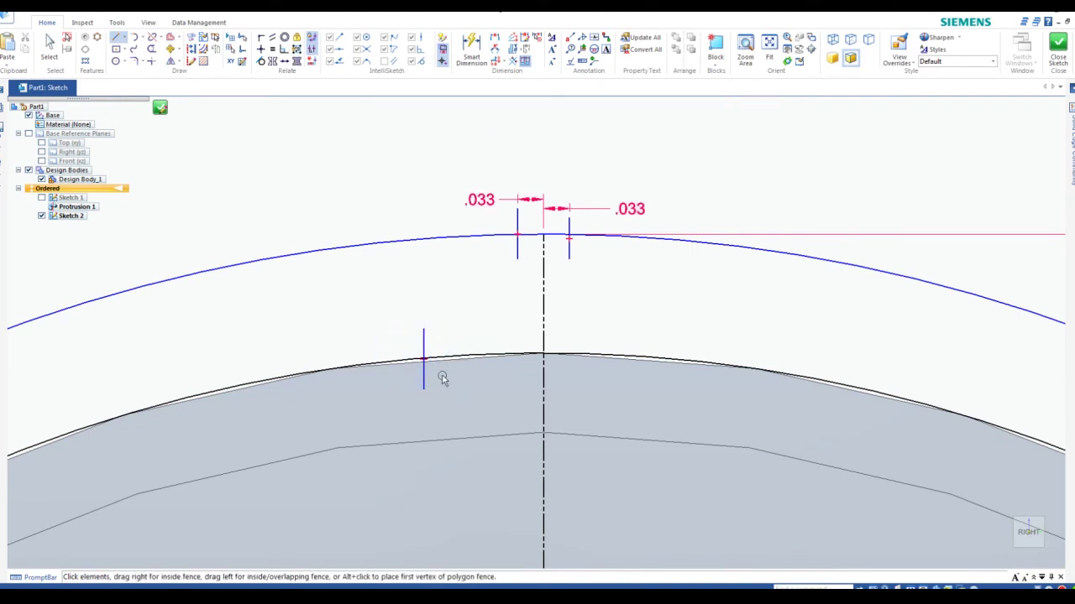
Draw a vertical line about 0.086 in long across the gear blank's projected edge, right of the construction line.
{"action": "left_click", "coordinate": [115, 38]}
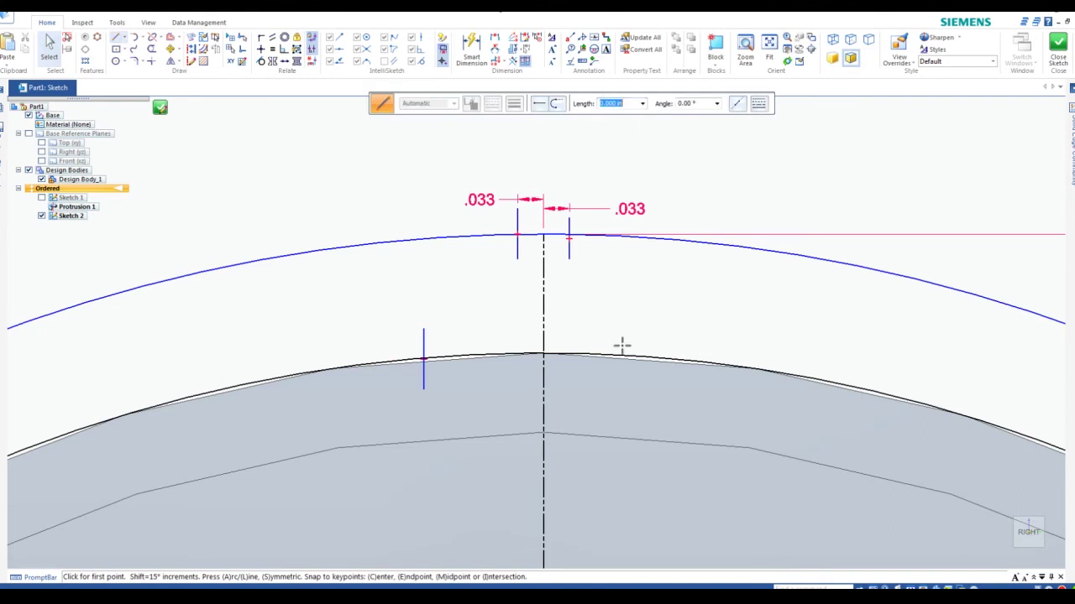
{"action": "left_click", "coordinate": [635, 332]}
{"action": "left_click", "coordinate": [636, 396]}
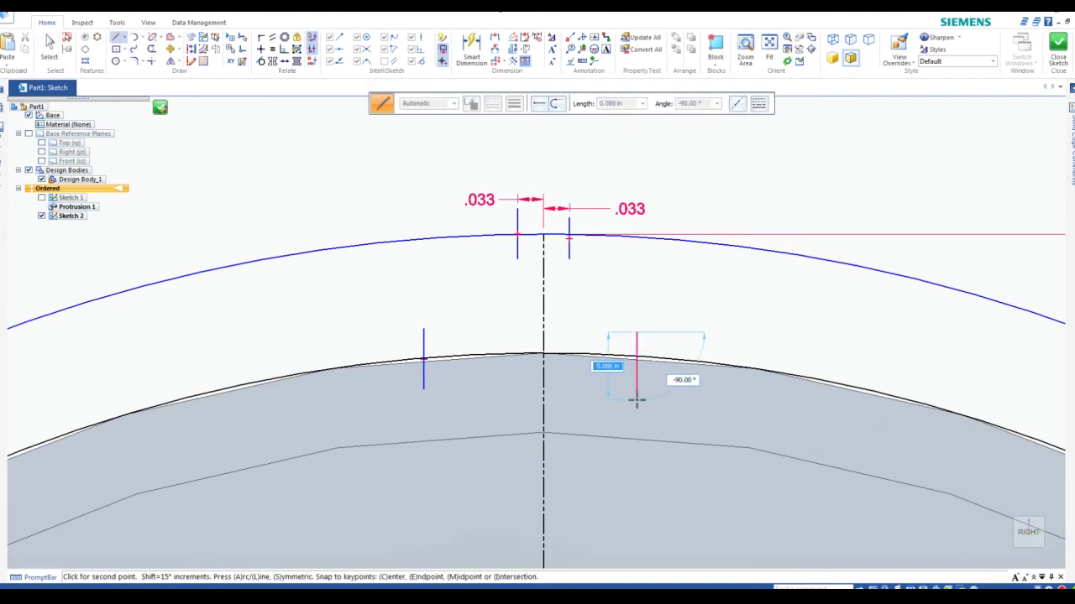
{"action": "key", "text": "Escape"}
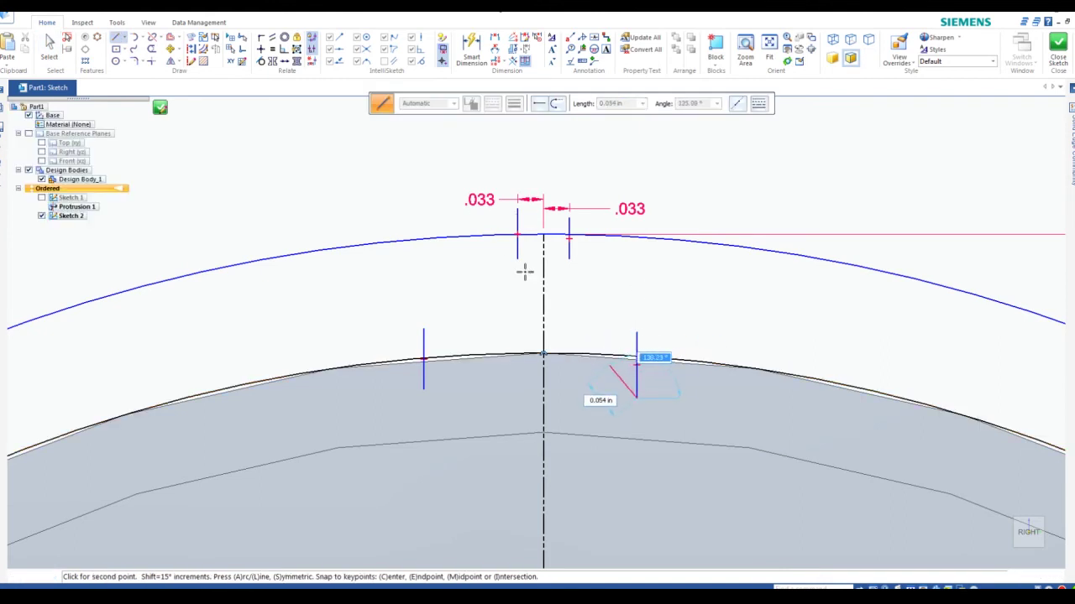
{"action": "key", "text": "Escape"}
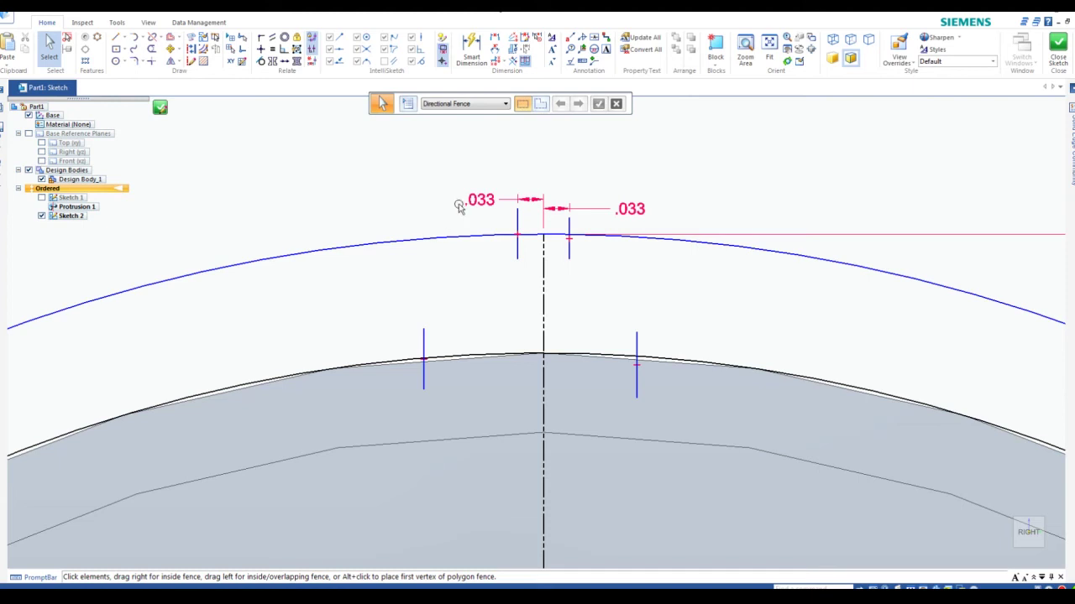
Dimension the right short line on the blank's edge from the construction line, with the distance set to 0.0870-0.025 in.
{"action": "left_click", "coordinate": [496, 40]}
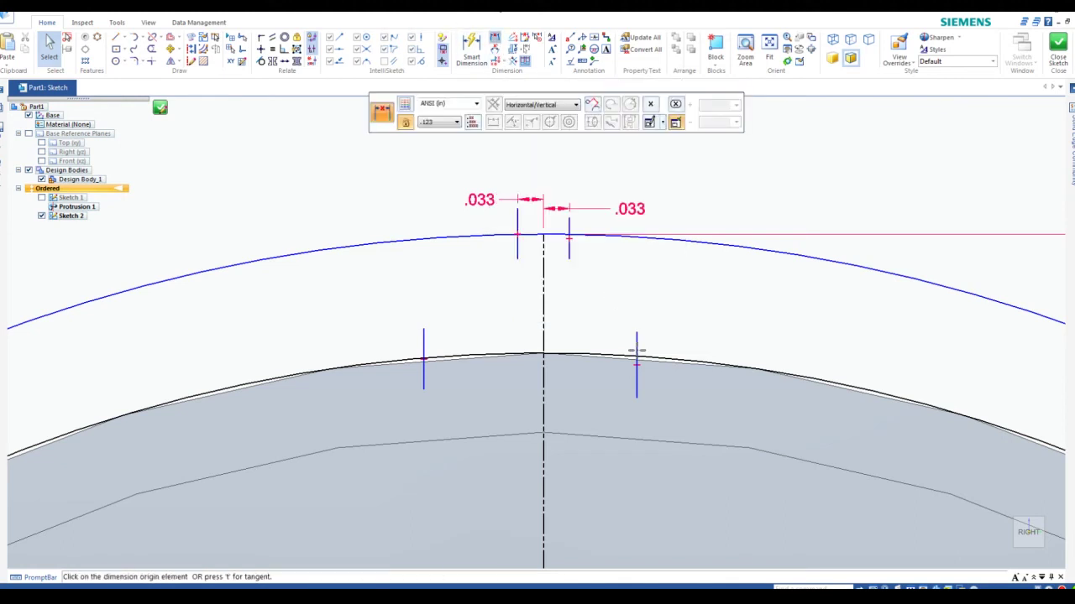
{"action": "left_click", "coordinate": [543, 377]}
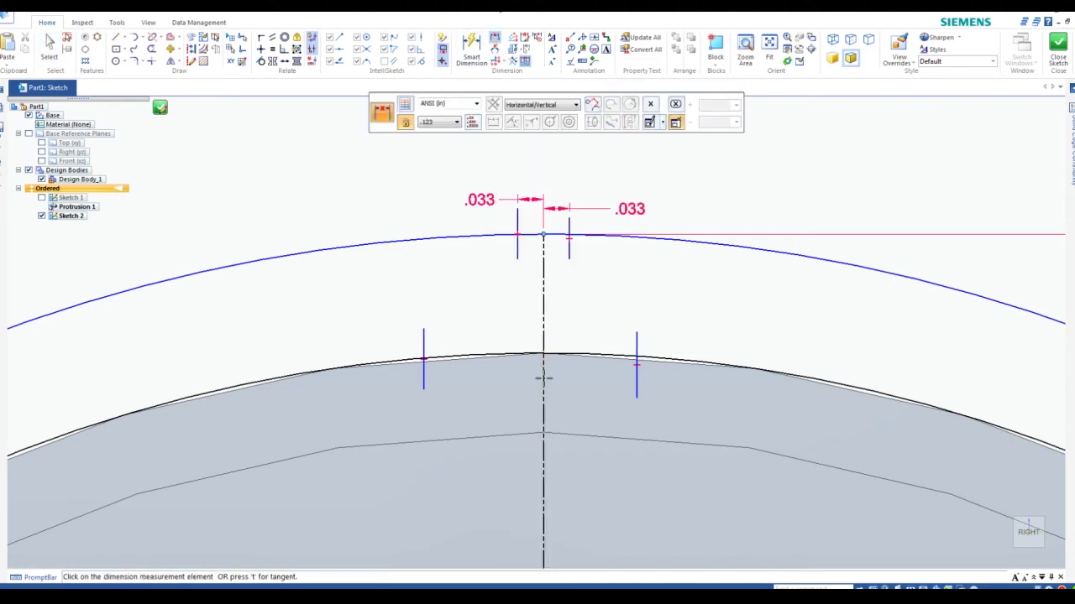
{"action": "left_click", "coordinate": [638, 386]}
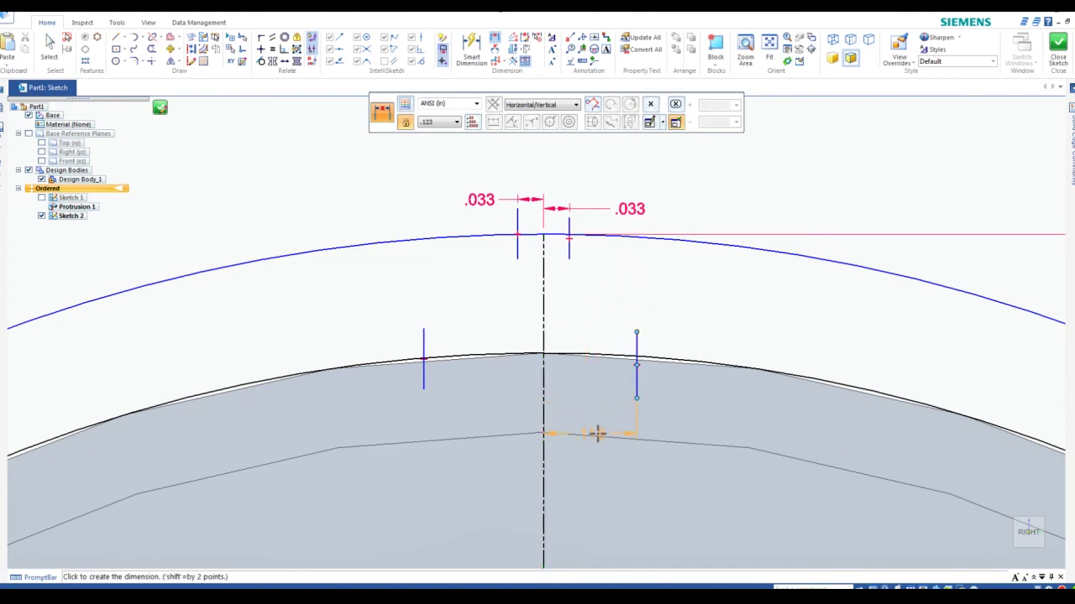
{"action": "left_click", "coordinate": [707, 413]}
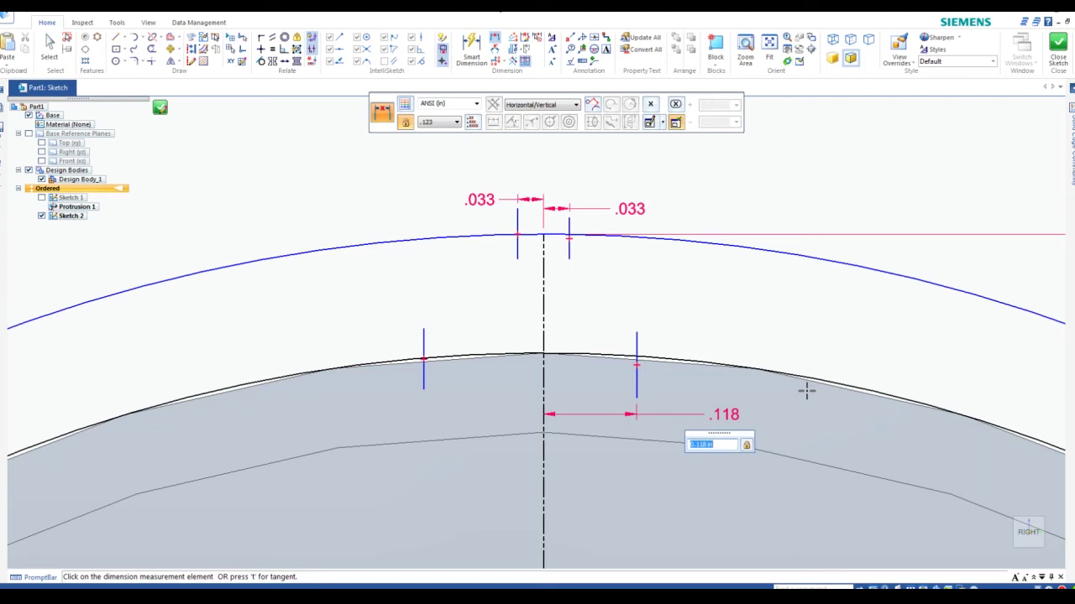
{"action": "type", "text": "0.0870-0.025"}
{"action": "key", "text": "Return"}
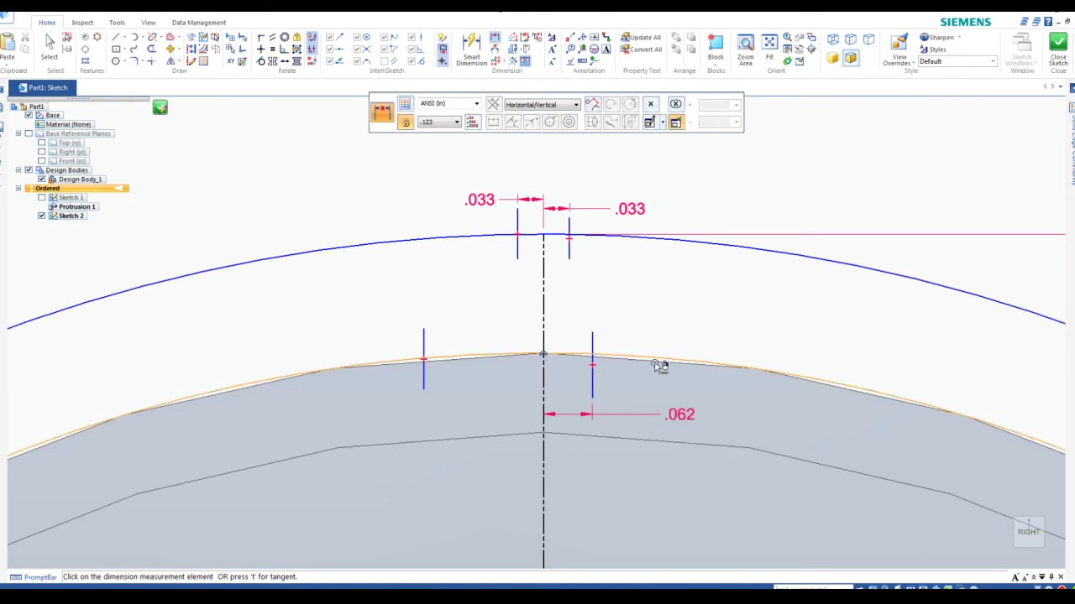
Dimension the left short line on the blank's edge at .062 in from the construction line.
{"action": "left_click", "coordinate": [497, 39]}
{"action": "left_click", "coordinate": [424, 378]}
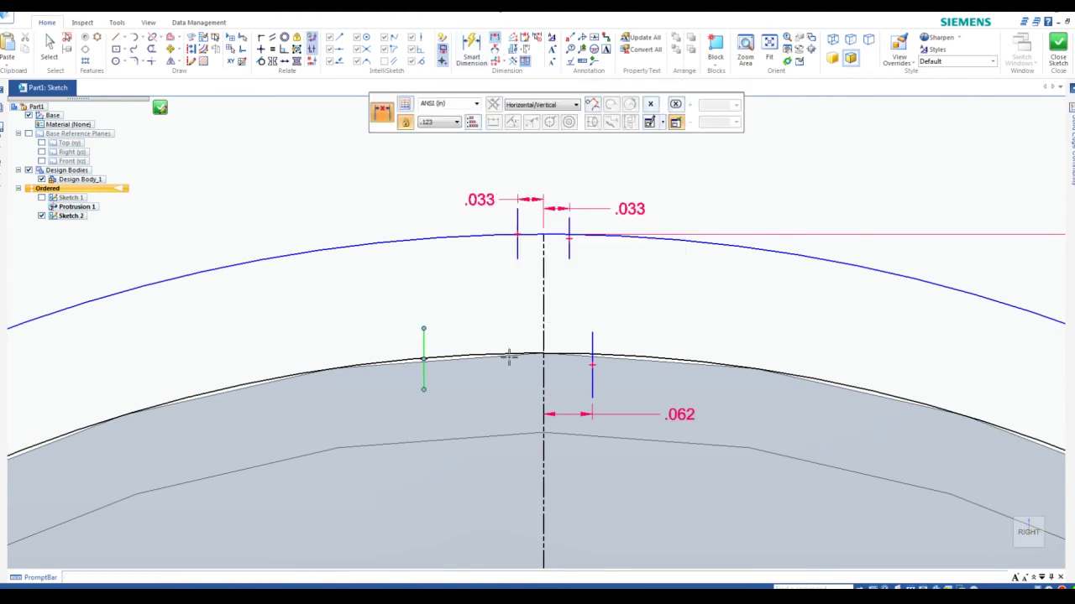
{"action": "left_click", "coordinate": [544, 366]}
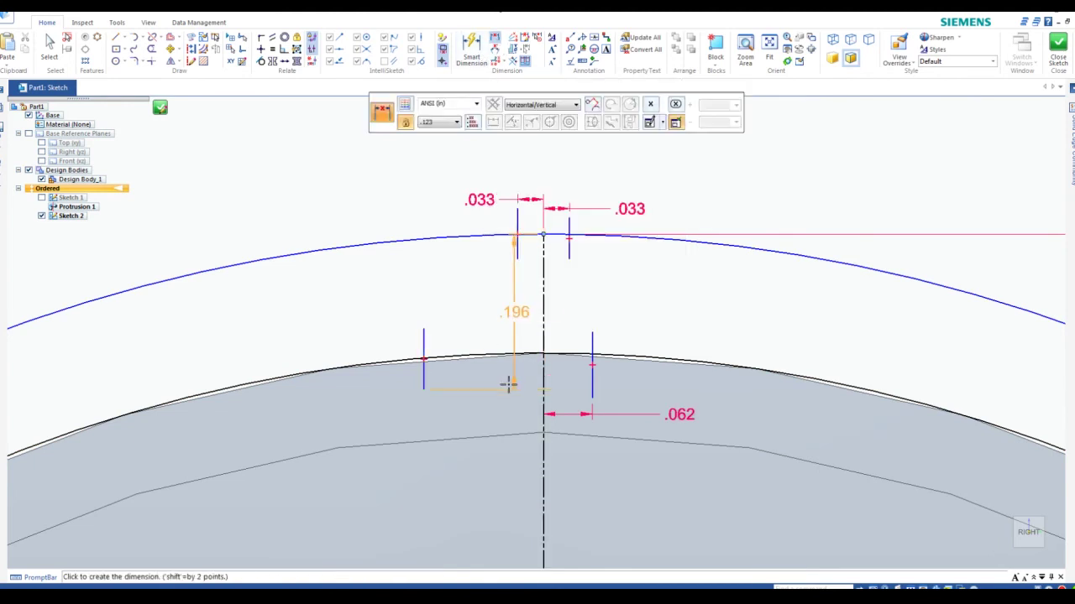
{"action": "left_click", "coordinate": [478, 416]}
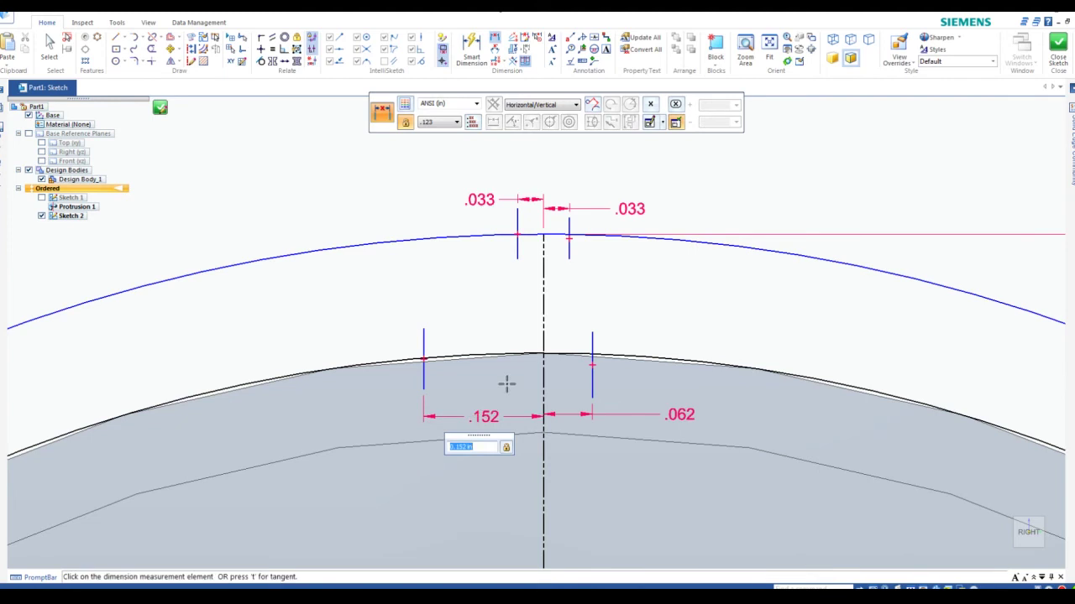
{"action": "type", "text": ".062"}
{"action": "key", "text": "Return"}
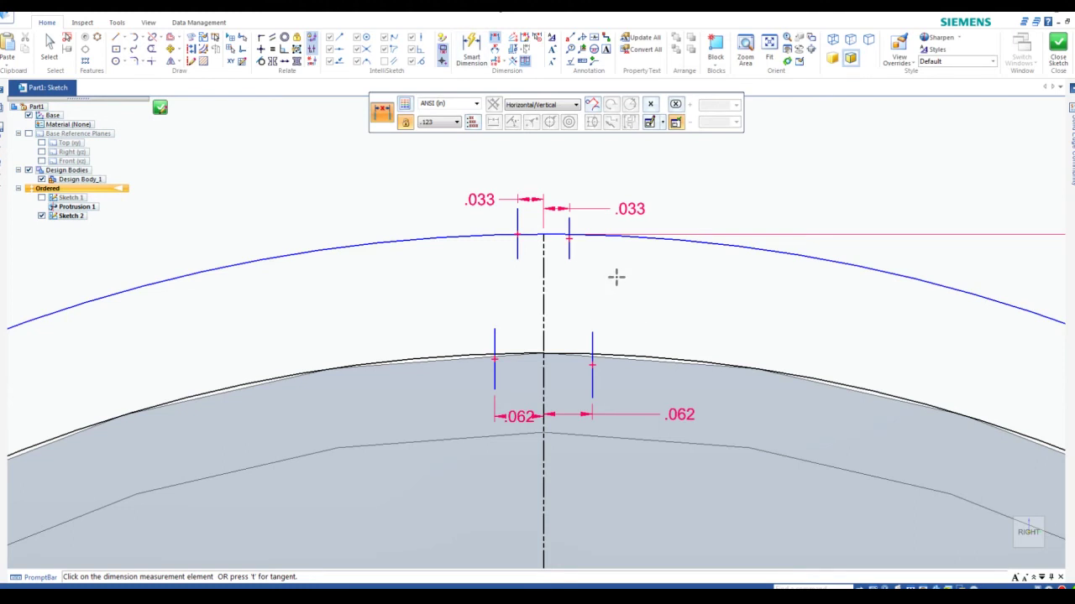
Trim the four short vertical lines at the outer circle and the blank's edge, removing the ends that lie between the two circles.
{"action": "scroll", "coordinate": [614, 278], "scroll_direction": "up", "scroll_amount": 2}
{"action": "scroll", "coordinate": [593, 275], "scroll_direction": "up", "scroll_amount": 1}
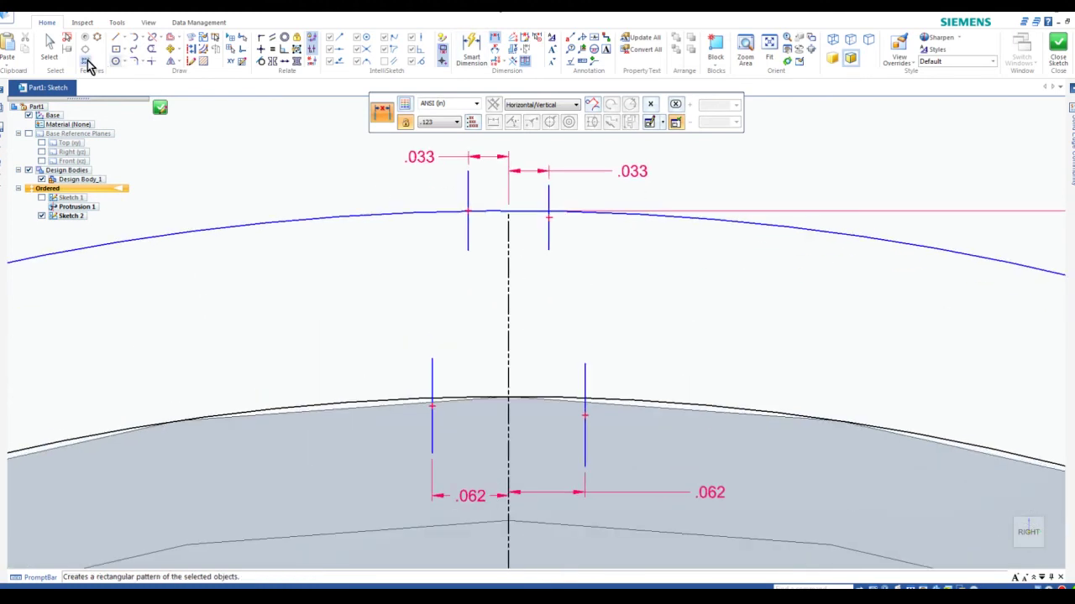
{"action": "left_click", "coordinate": [152, 52]}
{"action": "left_click", "coordinate": [470, 241]}
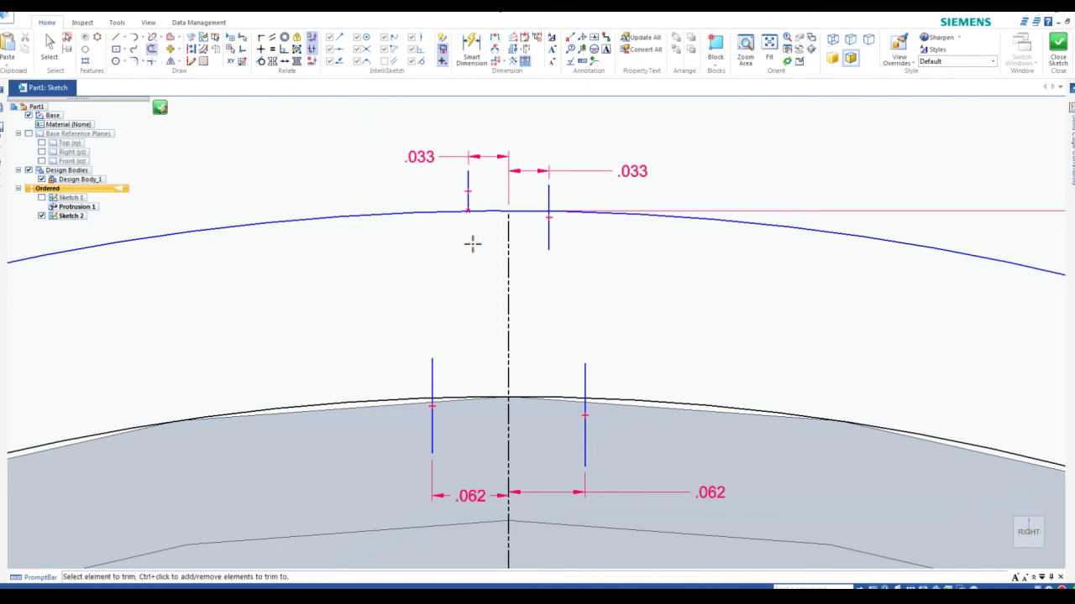
{"action": "left_click", "coordinate": [549, 242]}
{"action": "left_click", "coordinate": [586, 375]}
{"action": "left_click", "coordinate": [432, 365]}
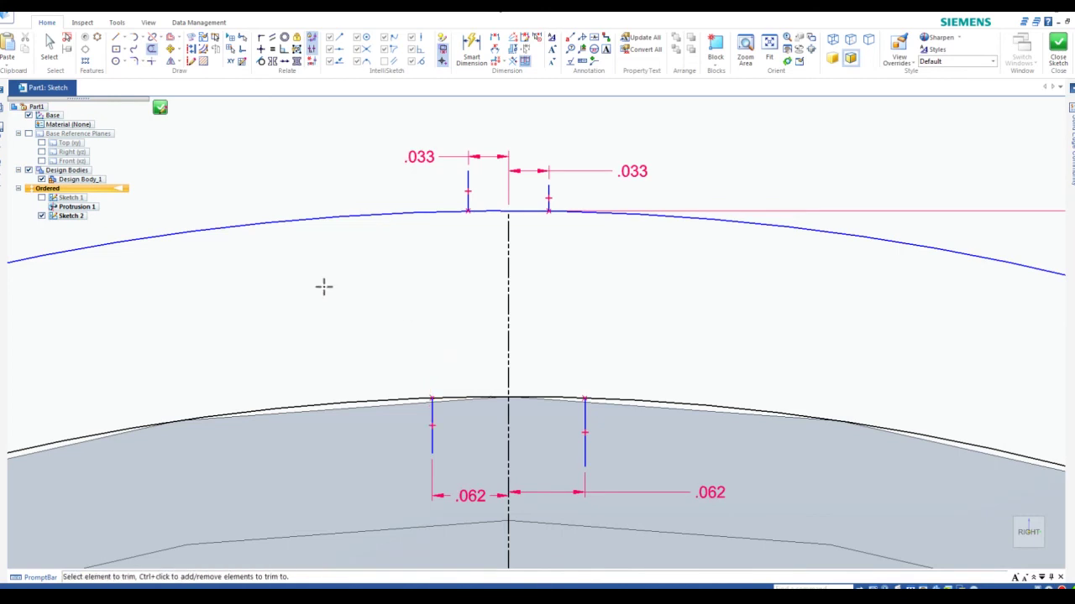
{"action": "key", "text": "Escape"}
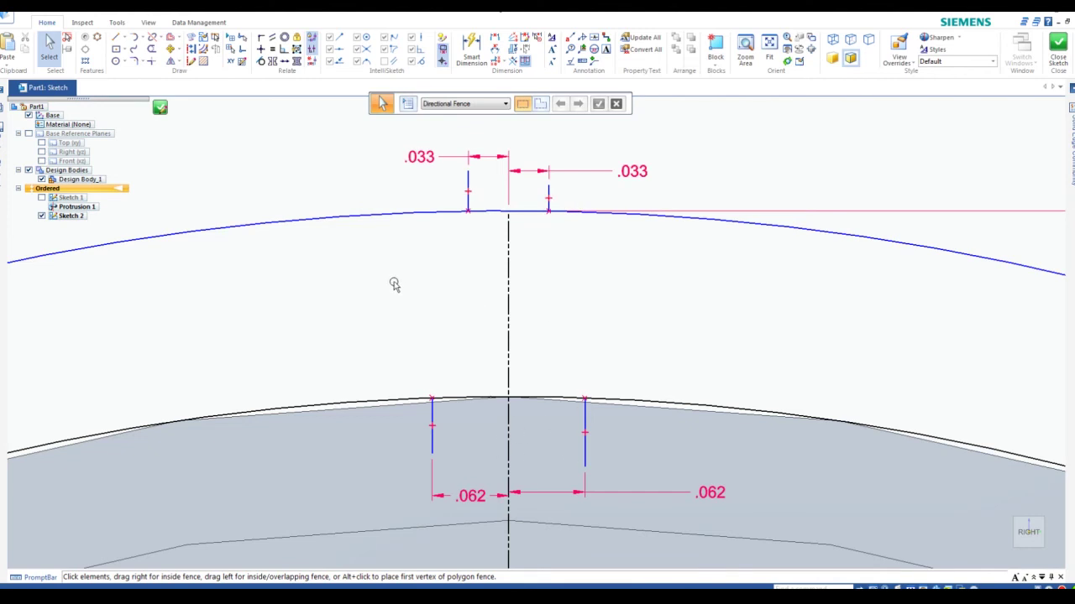
Draw the left tooth flank as a three-point arc of about 0.214 in radius between the left short lines' trimmed ends.
{"action": "left_click", "coordinate": [143, 39]}
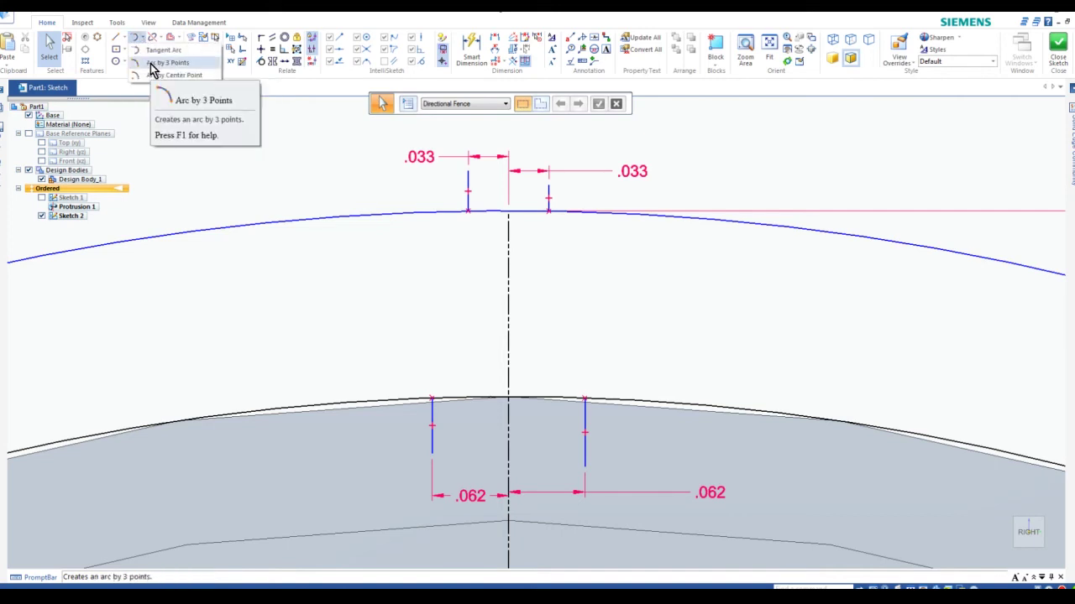
{"action": "left_click", "coordinate": [152, 64]}
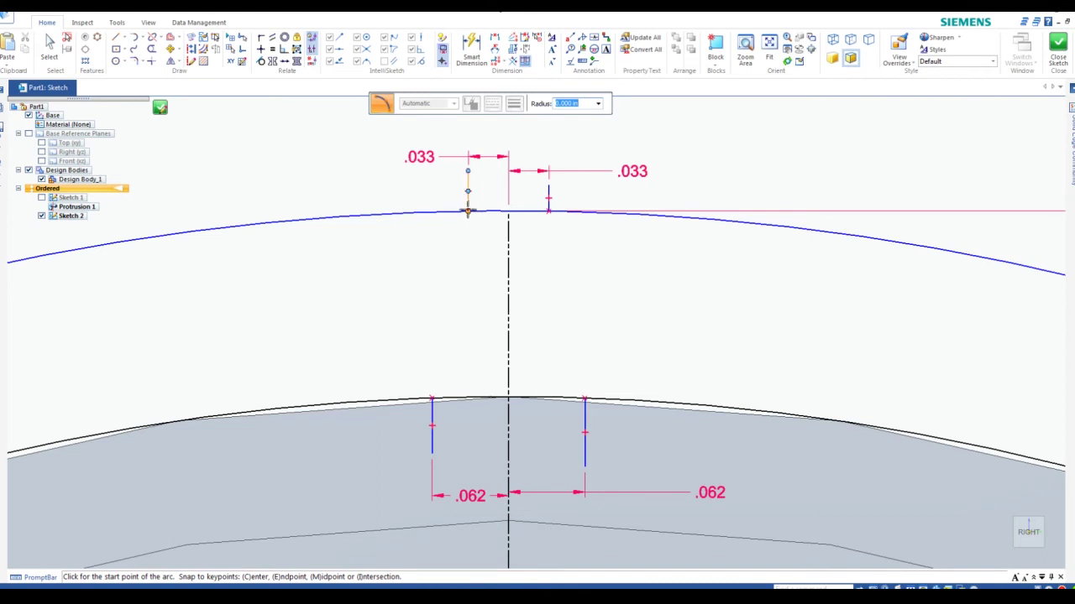
{"action": "left_click", "coordinate": [467, 211]}
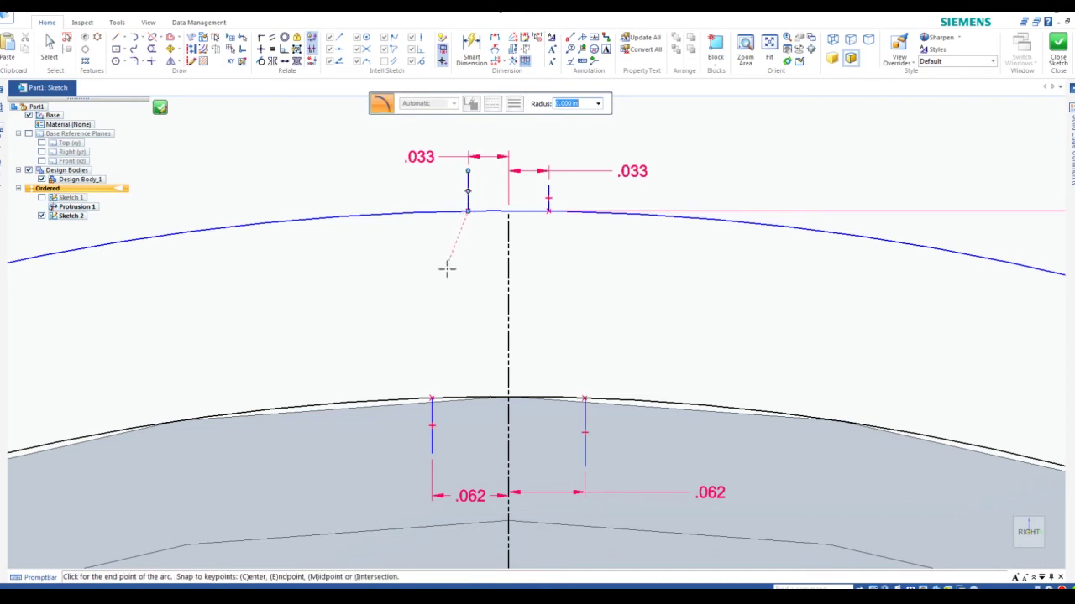
{"action": "left_click", "coordinate": [431, 397]}
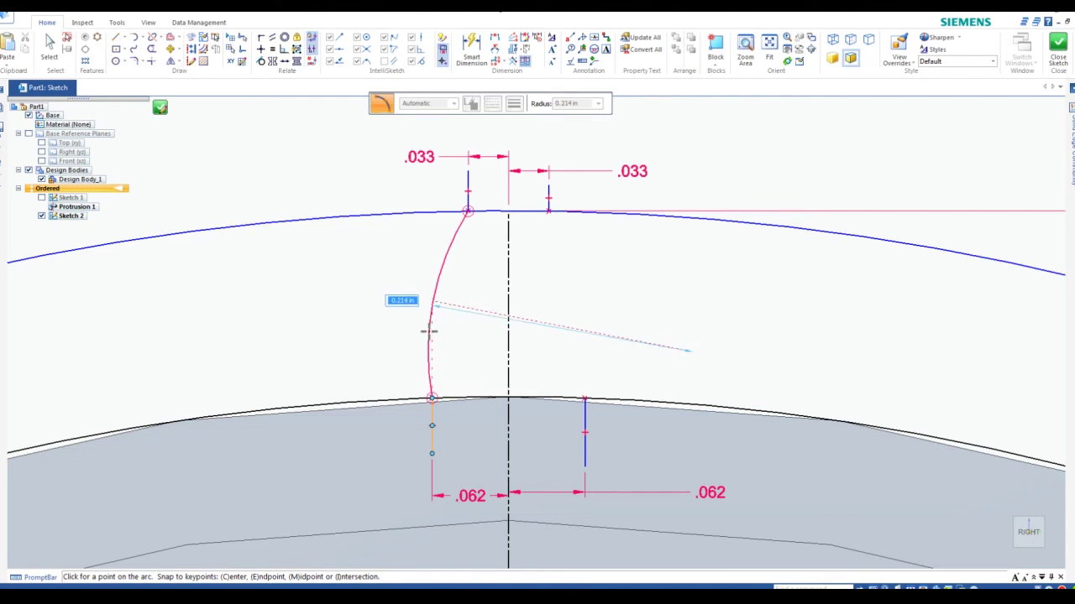
{"action": "left_click", "coordinate": [428, 331]}
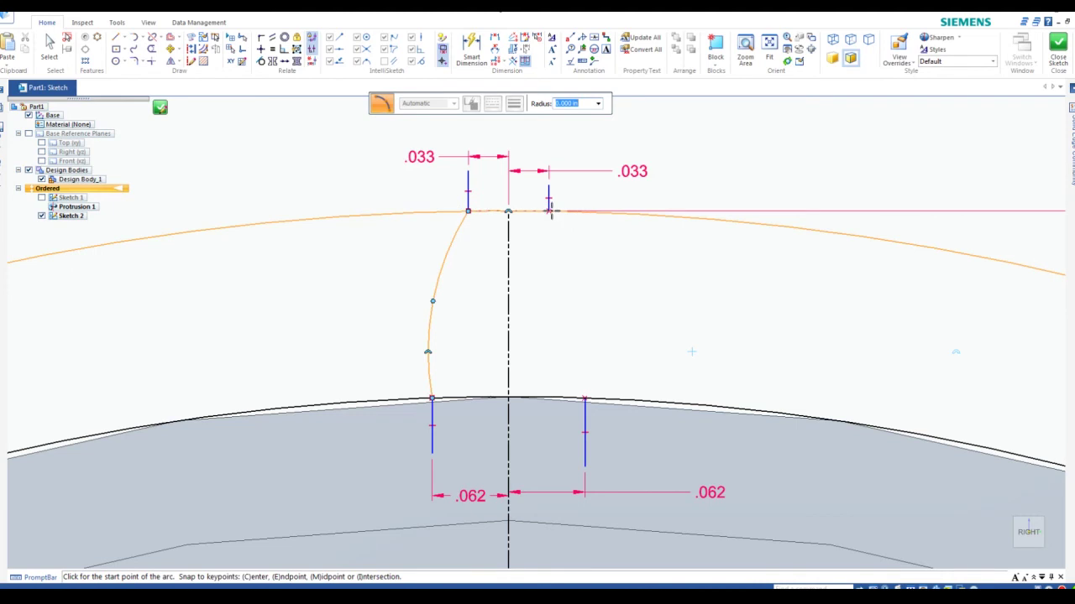
Draw the right tooth flank as an outward-bulging three-point arc between the right short lines' trimmed ends.
{"action": "left_click", "coordinate": [585, 397]}
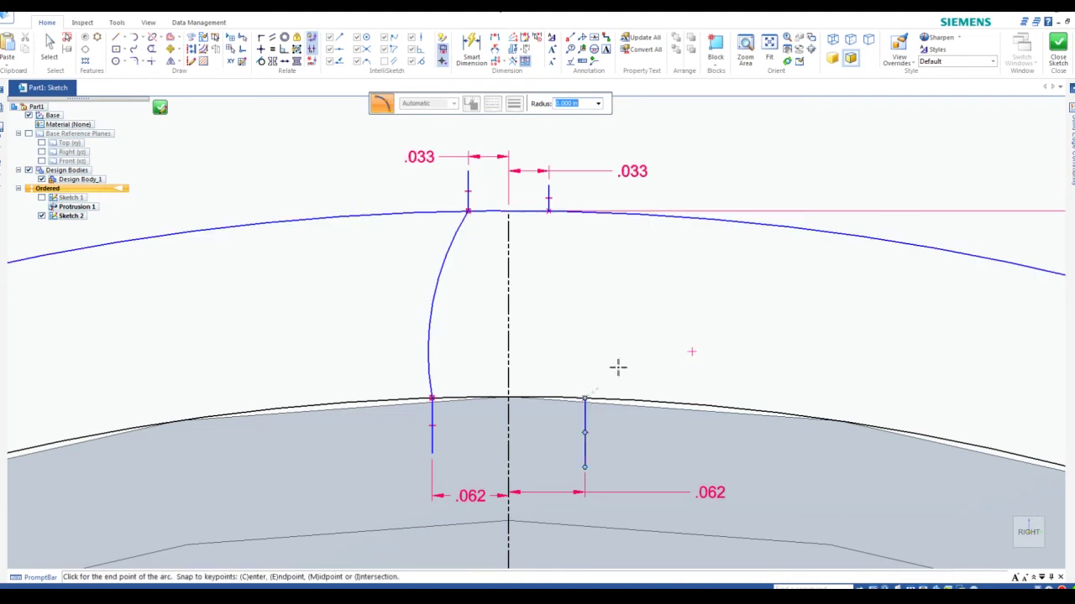
{"action": "left_click", "coordinate": [548, 209]}
{"action": "left_click", "coordinate": [557, 241]}
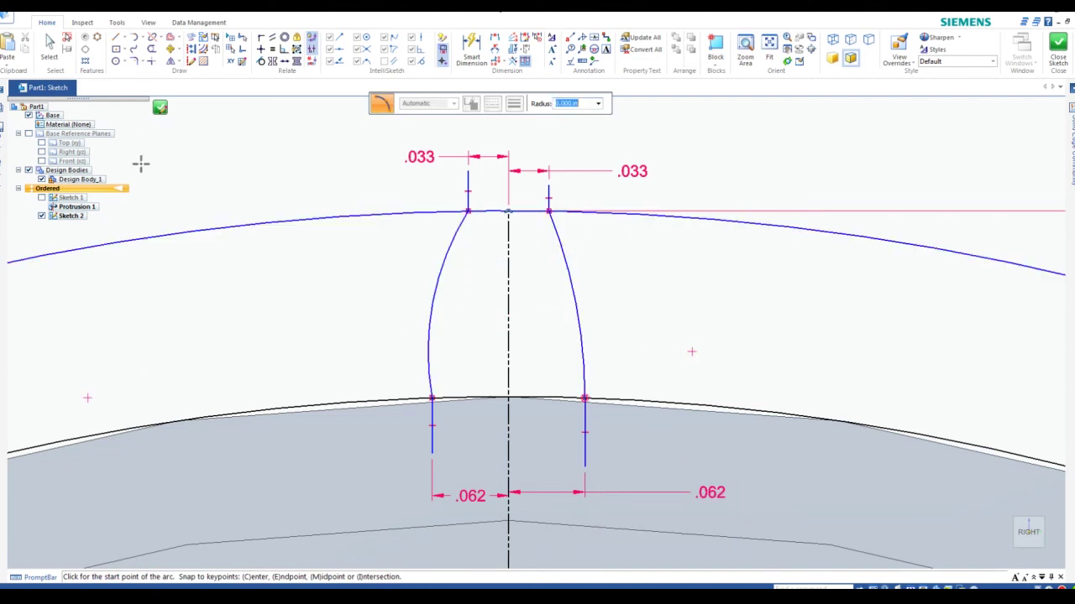
Dimension the left flank arc's radius and set it to .4852 in.
{"action": "left_click", "coordinate": [472, 47]}
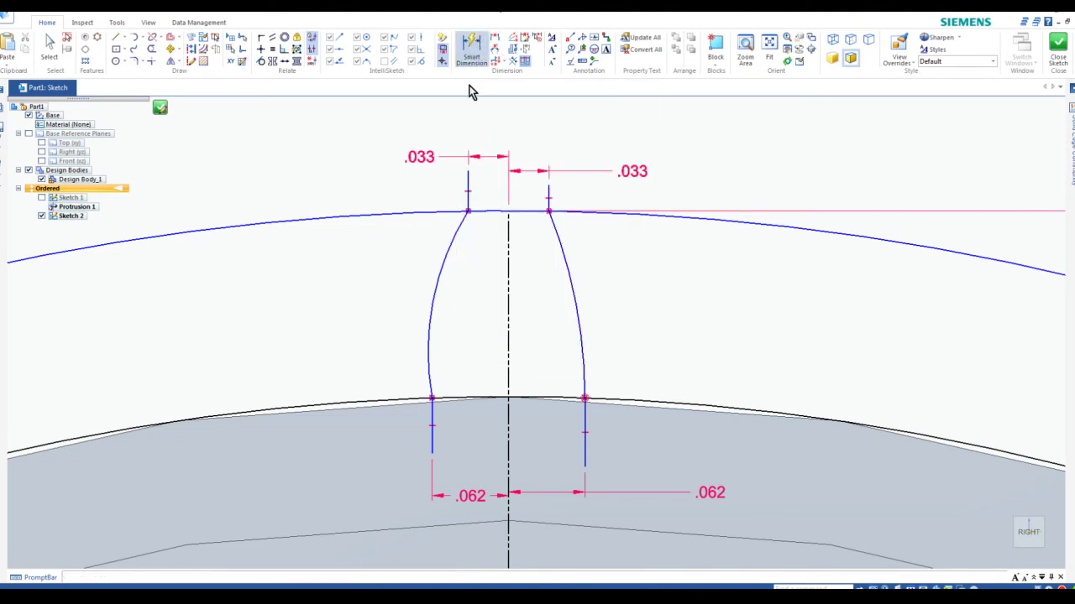
{"action": "left_click", "coordinate": [438, 270]}
{"action": "left_click", "coordinate": [383, 243]}
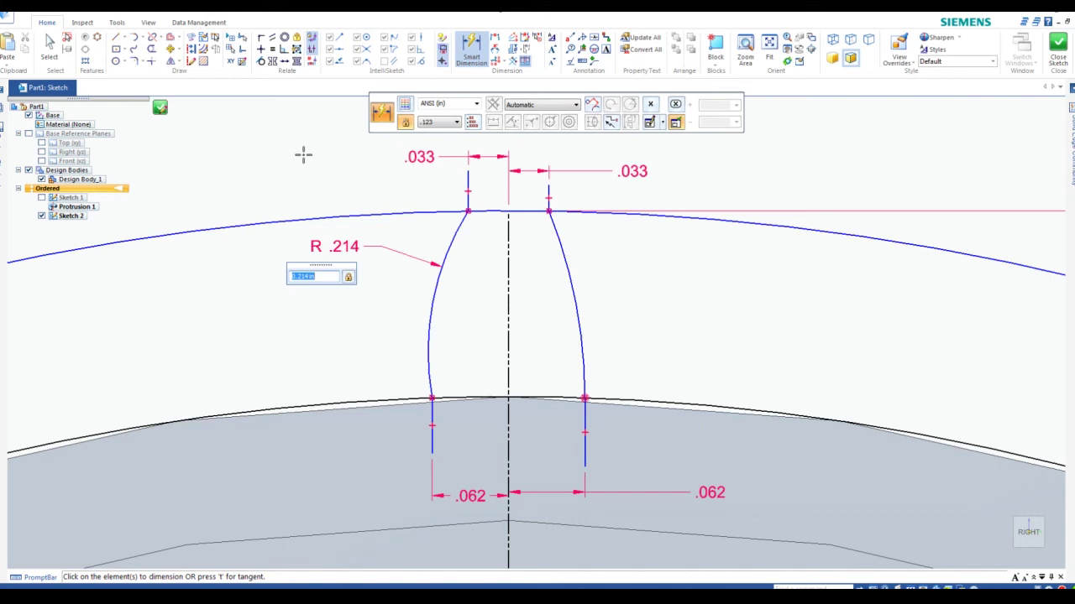
{"action": "type", "text": ".4852"}
{"action": "key", "text": "Return"}
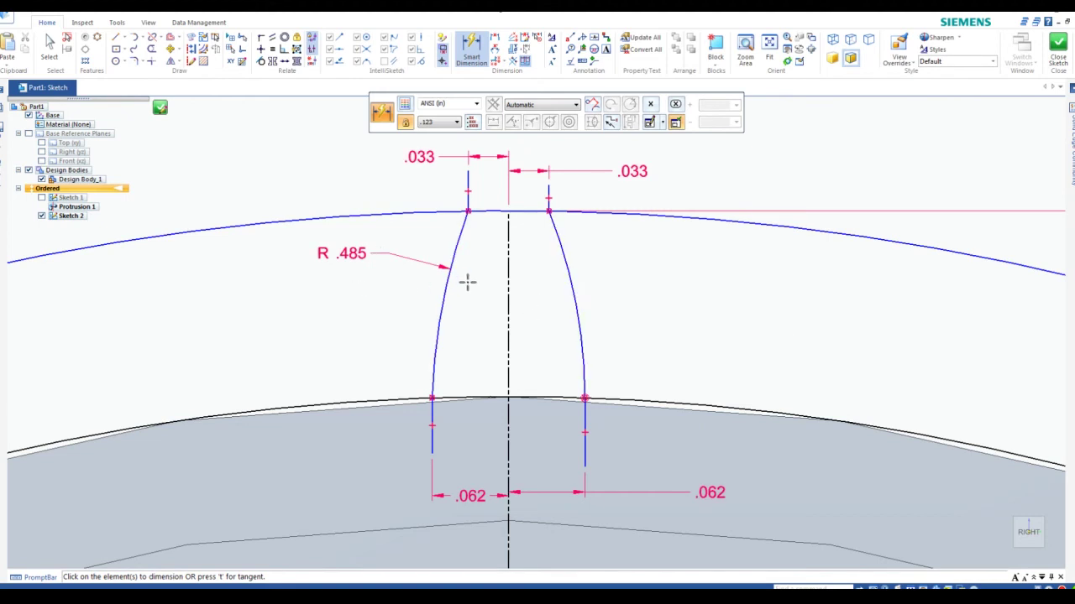
Apply an Equal relation between the left and right tooth flank arcs.
{"action": "left_click", "coordinate": [272, 52]}
{"action": "left_click", "coordinate": [456, 241]}
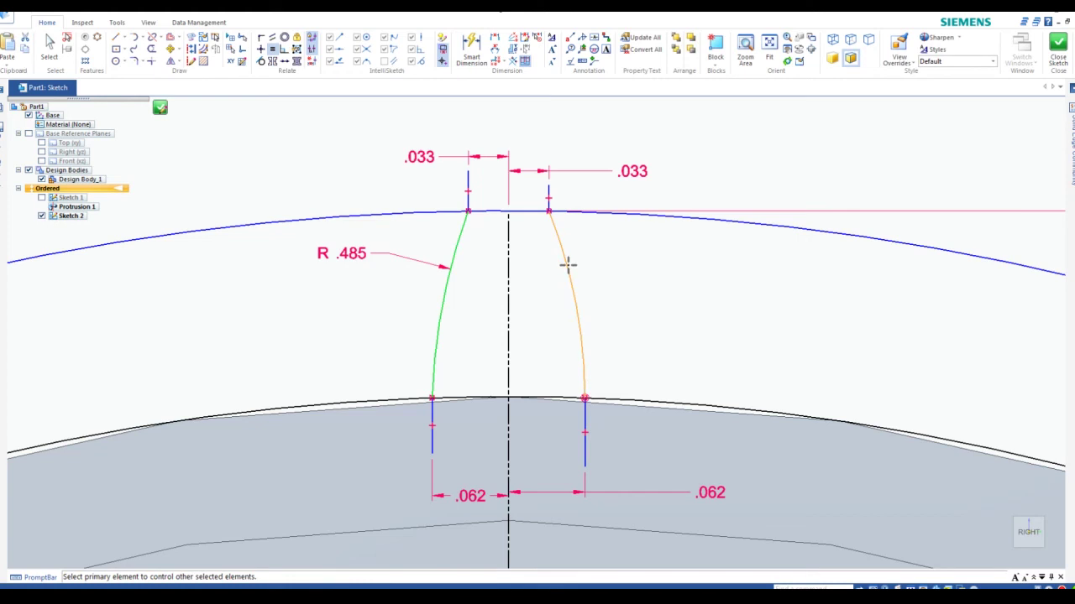
{"action": "left_click", "coordinate": [567, 265]}
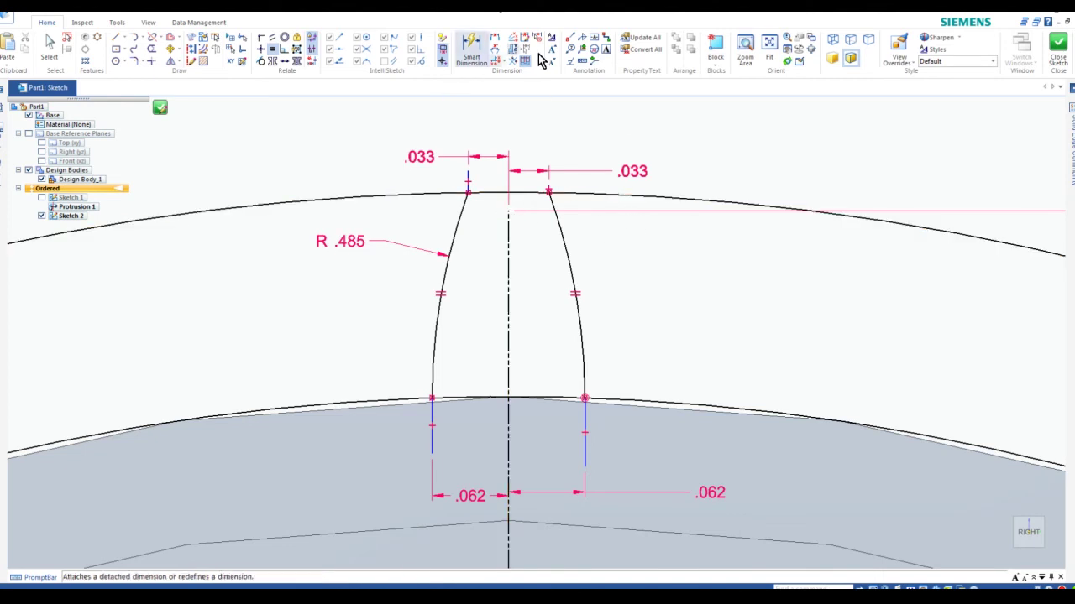
Try to connect the outer circle's top point to the upper end of the vertical construction line.
{"action": "left_click", "coordinate": [262, 39]}
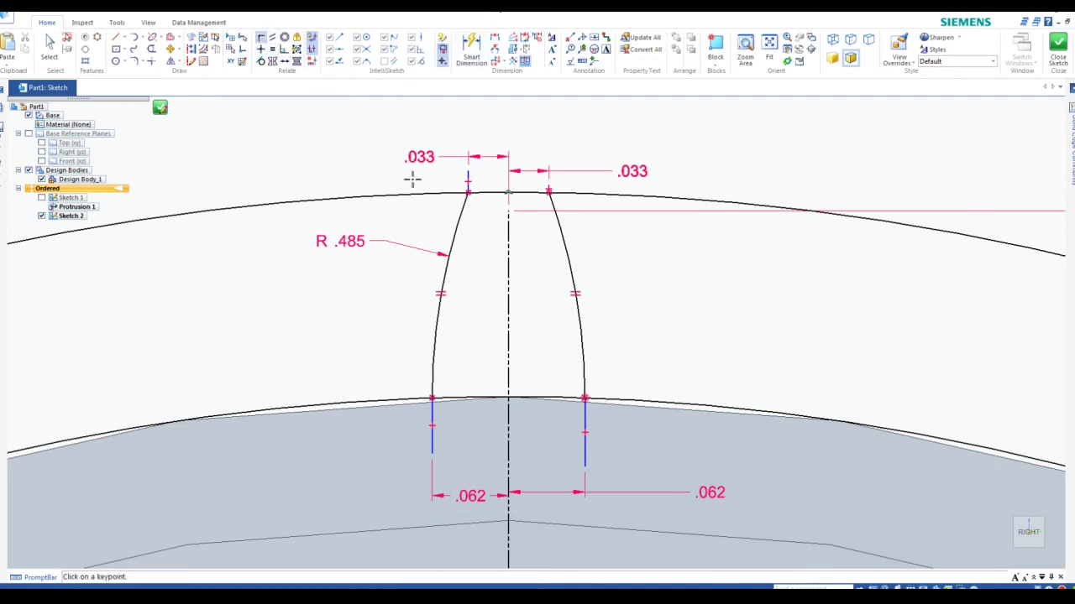
{"action": "left_click", "coordinate": [510, 192]}
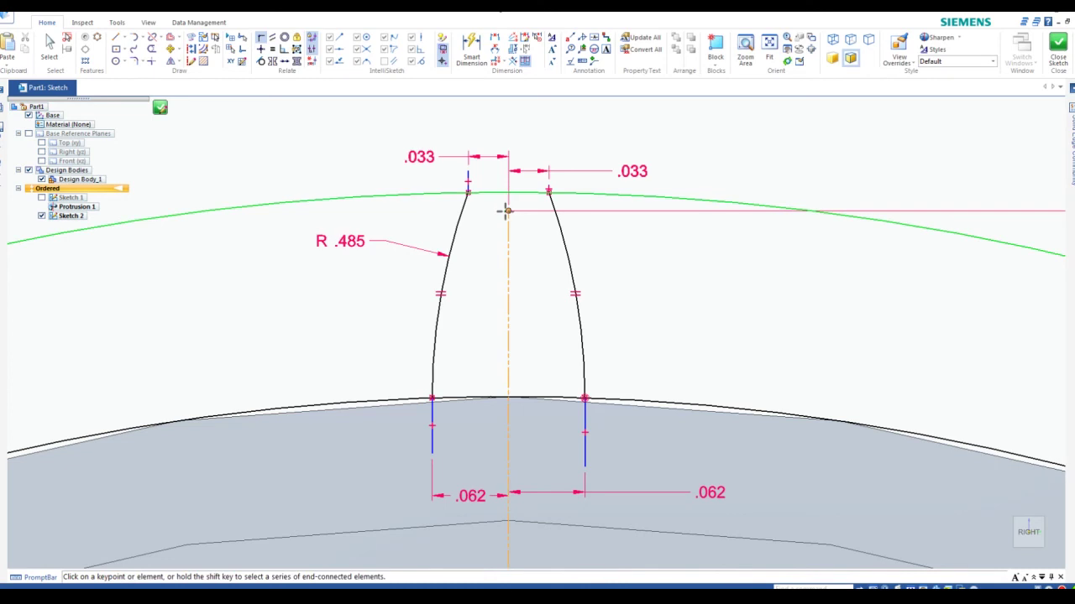
{"action": "left_click", "coordinate": [506, 212]}
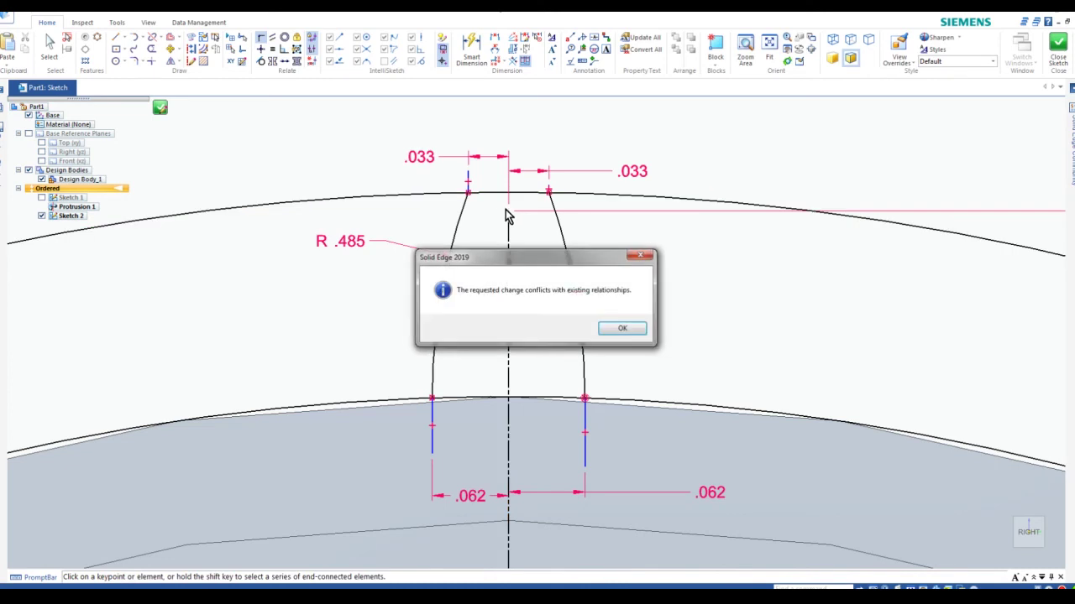
{"action": "left_click", "coordinate": [622, 329]}
{"action": "scroll", "coordinate": [579, 295], "scroll_direction": "down", "scroll_amount": 4}
{"action": "scroll", "coordinate": [581, 294], "scroll_direction": "down", "scroll_amount": 5}
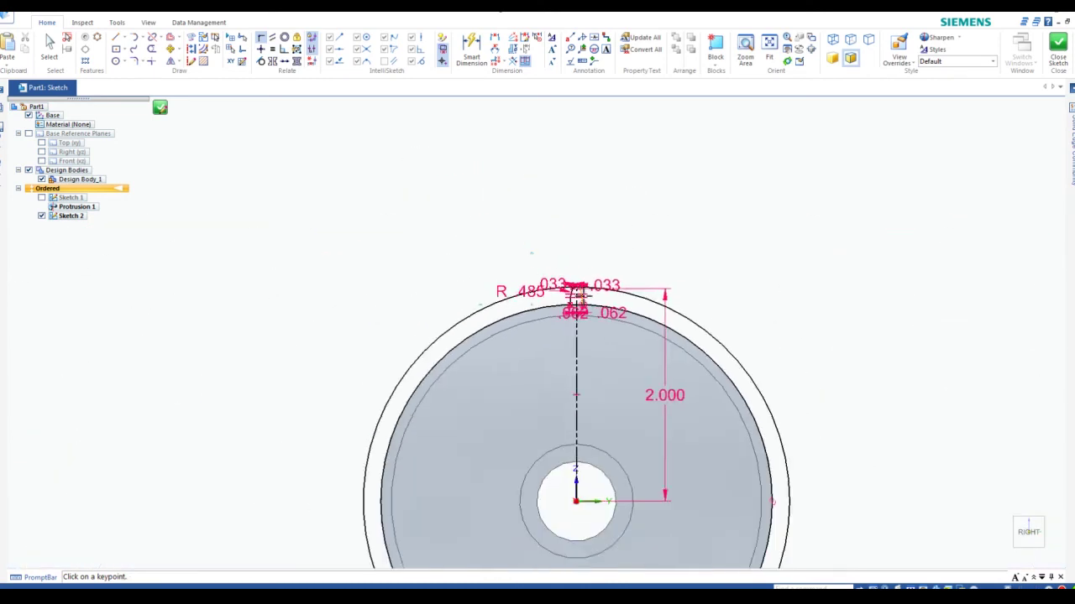
{"action": "scroll", "coordinate": [581, 295], "scroll_direction": "up", "scroll_amount": 3}
{"action": "scroll", "coordinate": [588, 296], "scroll_direction": "up", "scroll_amount": 5}
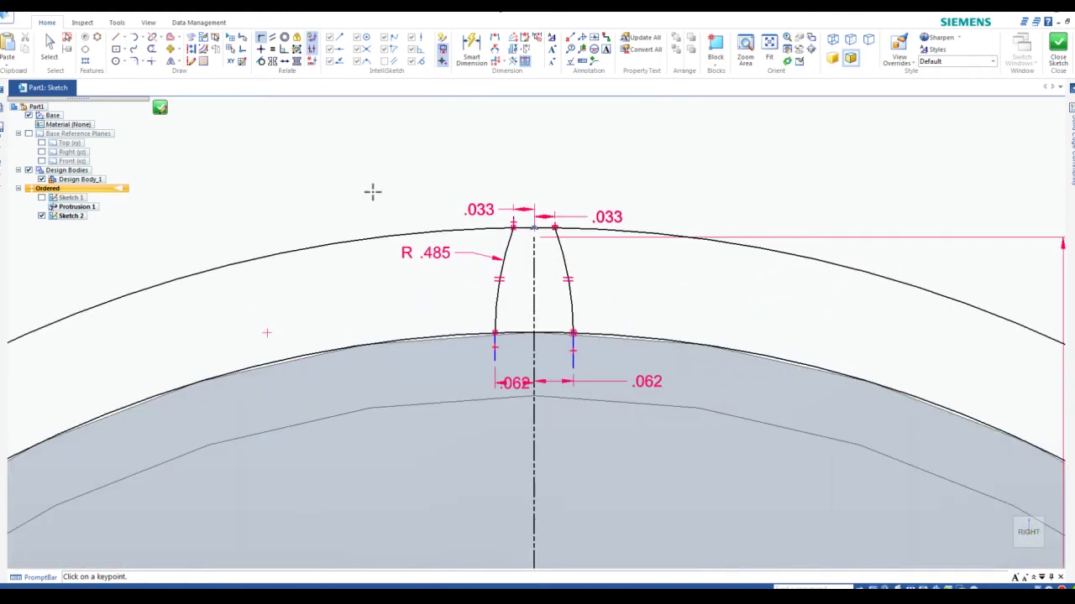
{"action": "key", "text": "Escape"}
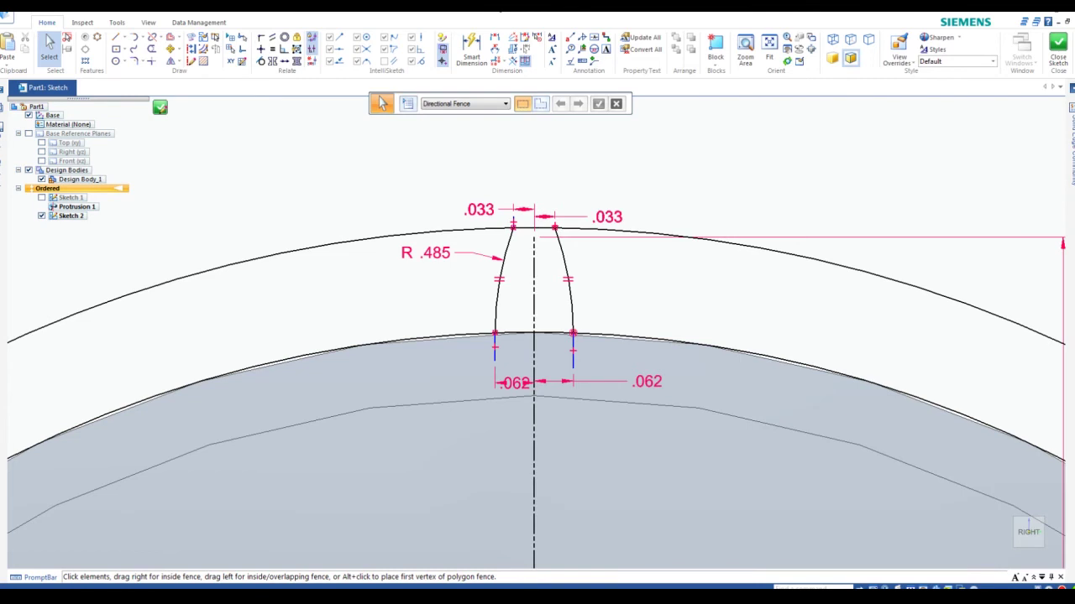
{"action": "left_click", "coordinate": [963, 588]}
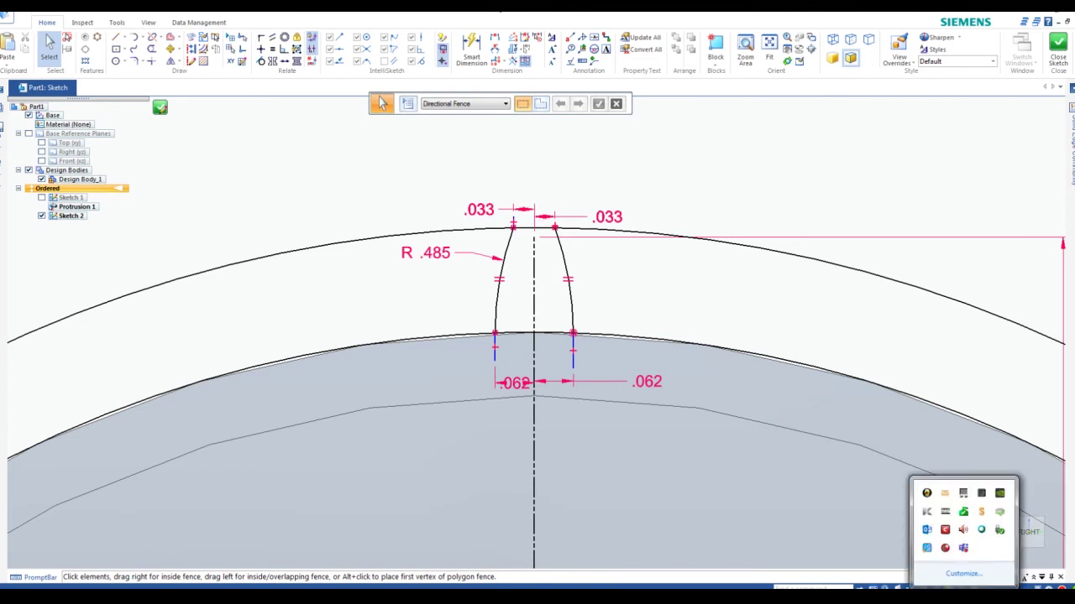
{"action": "left_click", "coordinate": [946, 549]}
{"action": "right_click", "coordinate": [946, 552]}
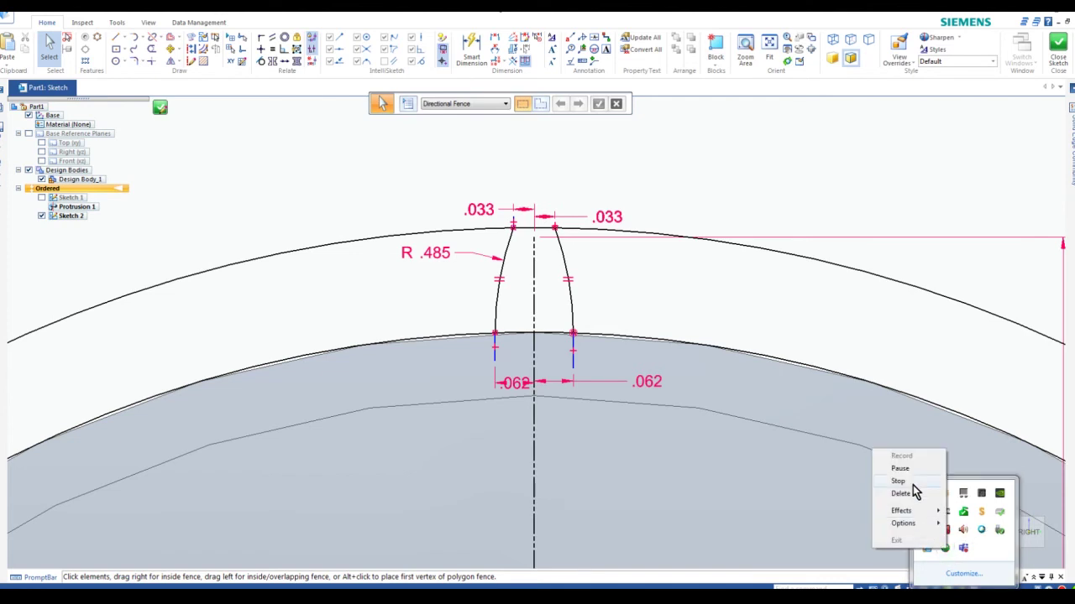
{"action": "left_click", "coordinate": [912, 480]}
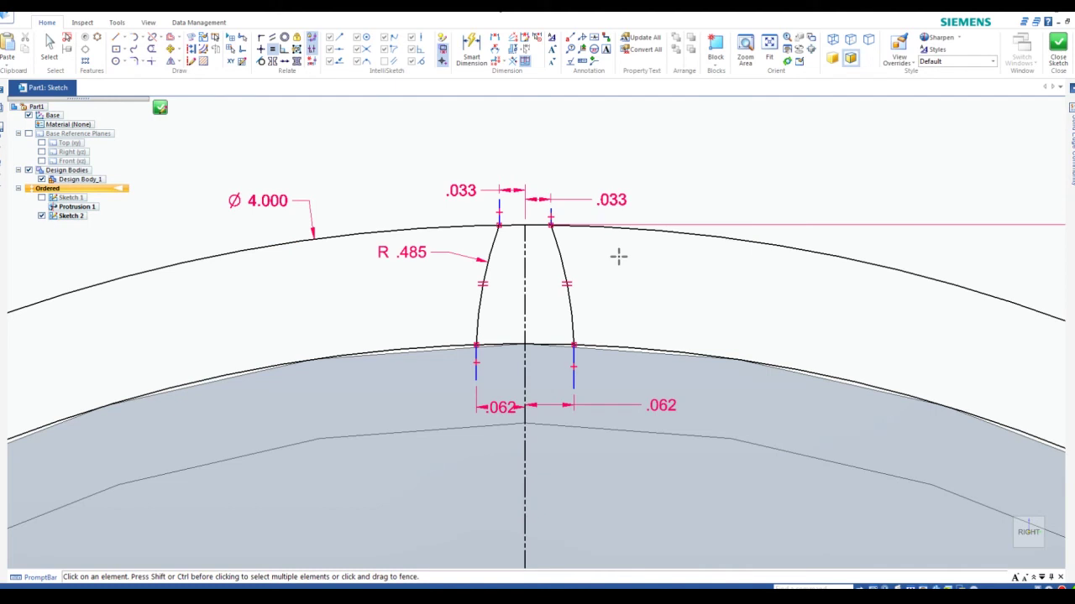
Trim away the outer circle and the blank's projected edge circle outside the tooth flanks, and finish the tooth profile sketch.
{"action": "scroll", "coordinate": [499, 134], "scroll_direction": "up", "scroll_amount": 1}
{"action": "scroll", "coordinate": [630, 243], "scroll_direction": "down", "scroll_amount": 1}
{"action": "scroll", "coordinate": [688, 271], "scroll_direction": "down", "scroll_amount": 1}
{"action": "scroll", "coordinate": [679, 271], "scroll_direction": "up", "scroll_amount": 1}
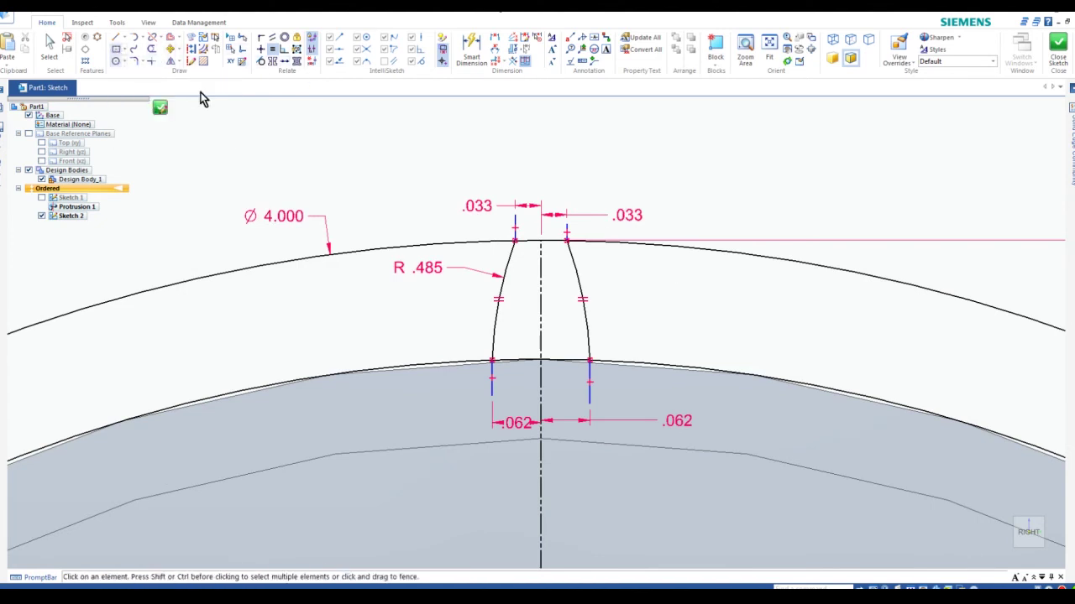
{"action": "left_click", "coordinate": [151, 49]}
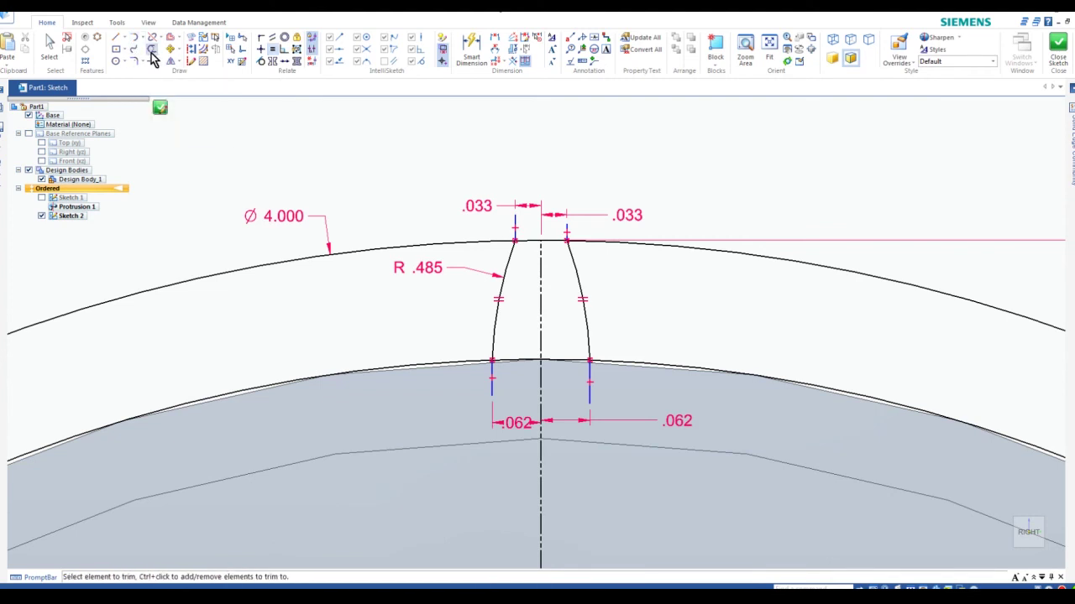
{"action": "left_click", "coordinate": [424, 243]}
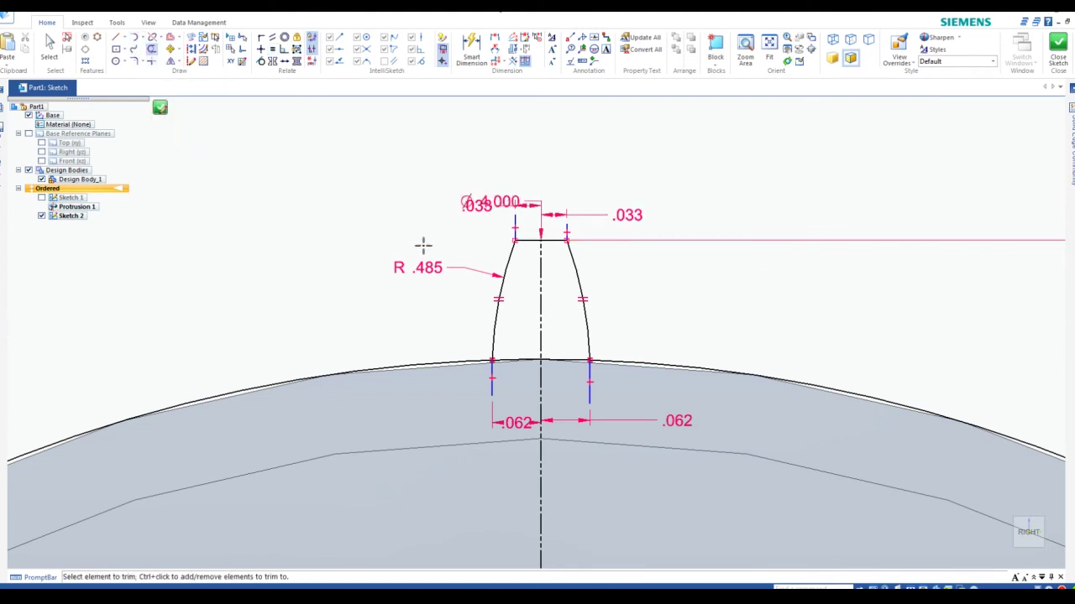
{"action": "left_click", "coordinate": [454, 360]}
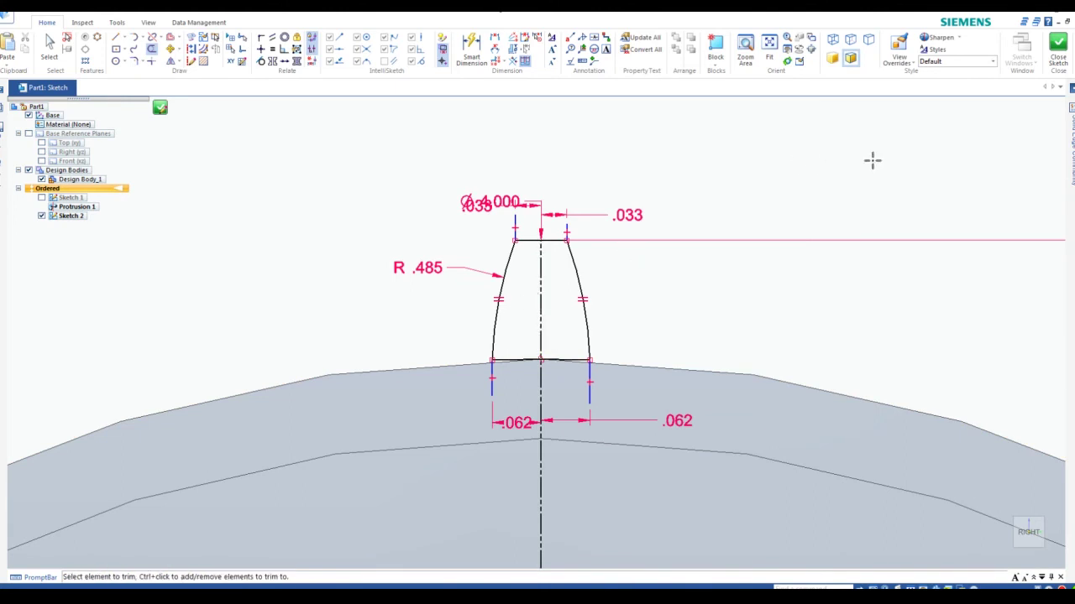
{"action": "left_click", "coordinate": [1060, 48]}
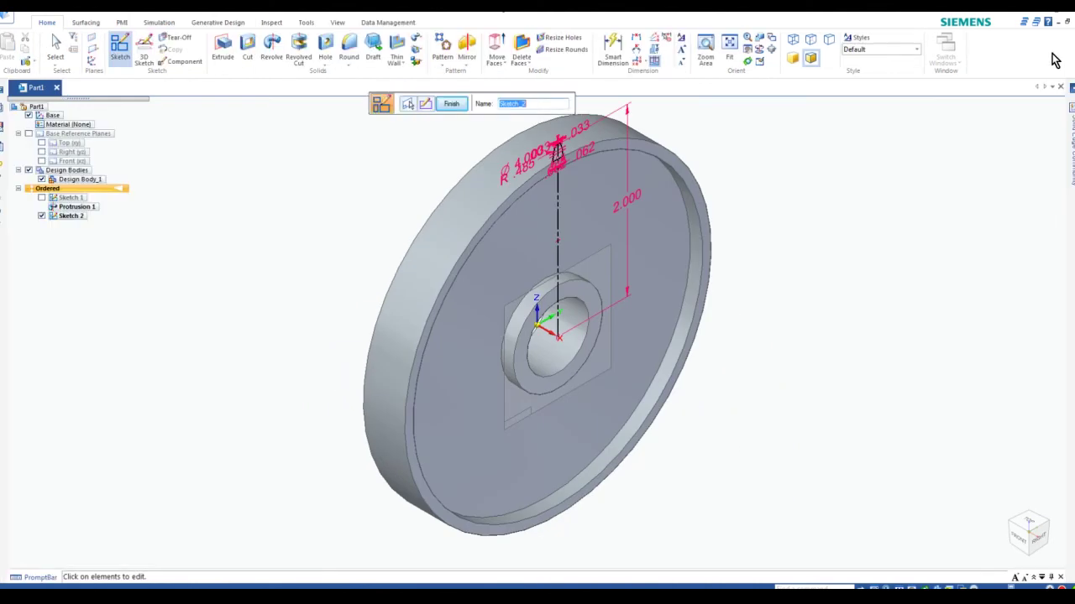
{"action": "left_click", "coordinate": [452, 105]}
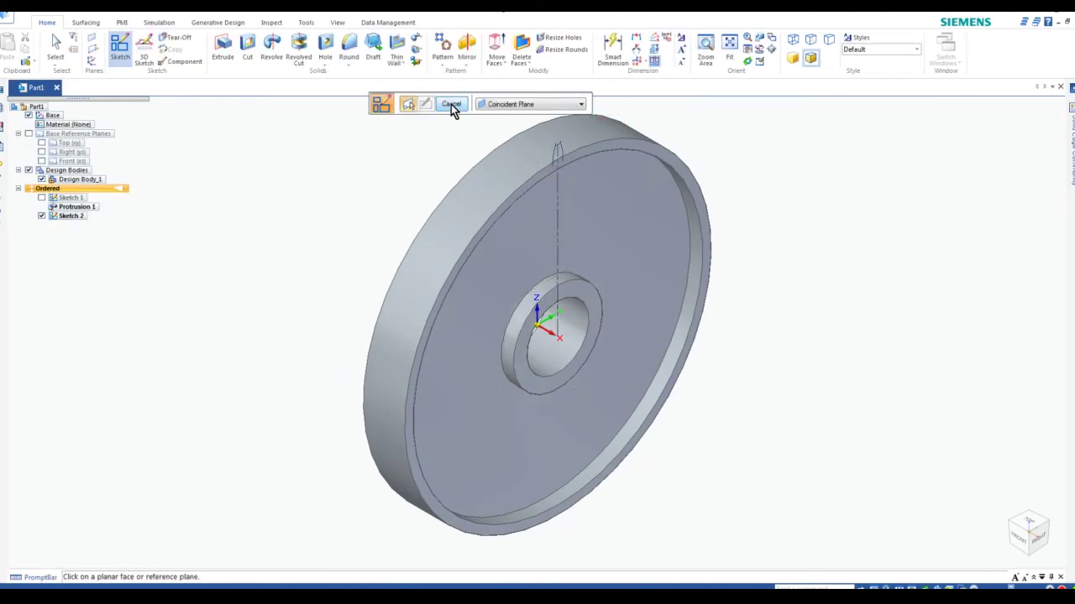
Start an Extrude from the existing sketch and accept the closed gear tooth outline at the wheel's rim as its profile.
{"action": "key", "text": "Escape"}
{"action": "scroll", "coordinate": [566, 149], "scroll_direction": "up", "scroll_amount": 5}
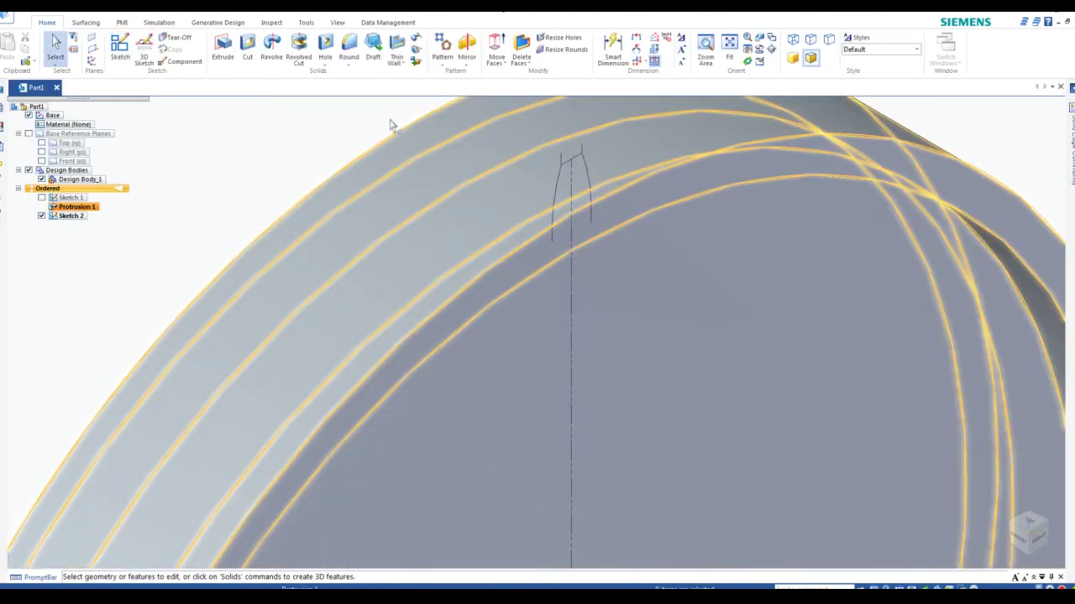
{"action": "scroll", "coordinate": [386, 125], "scroll_direction": "up", "scroll_amount": 2}
{"action": "mouse_move", "coordinate": [383, 124]}
{"action": "middle_mouse_down"}
{"action": "mouse_move", "coordinate": [391, 134]}
{"action": "mouse_move", "coordinate": [357, 128]}
{"action": "middle_mouse_up"}
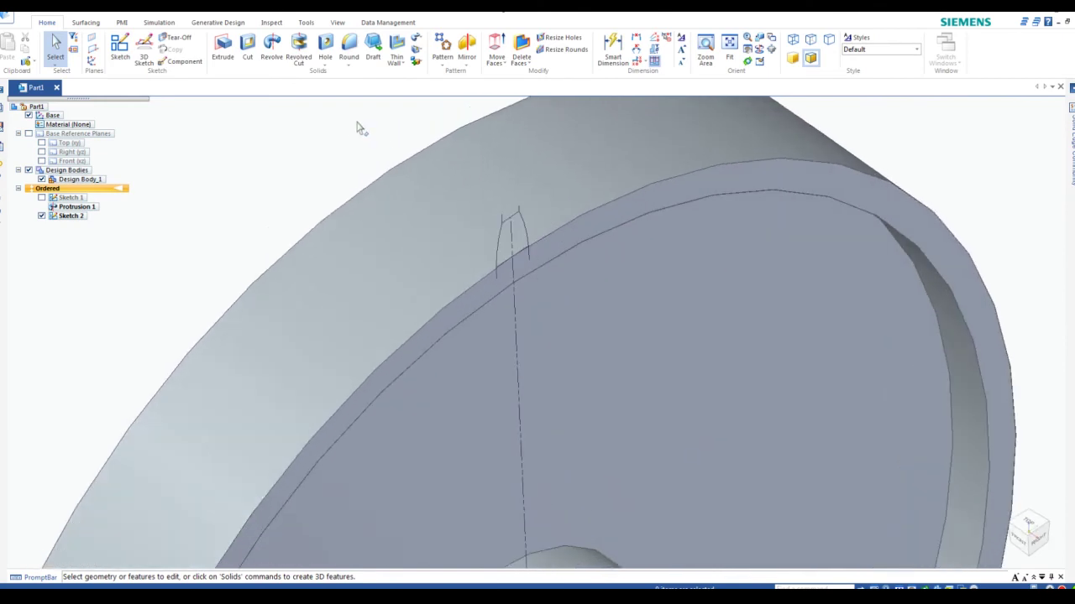
{"action": "left_click", "coordinate": [223, 51]}
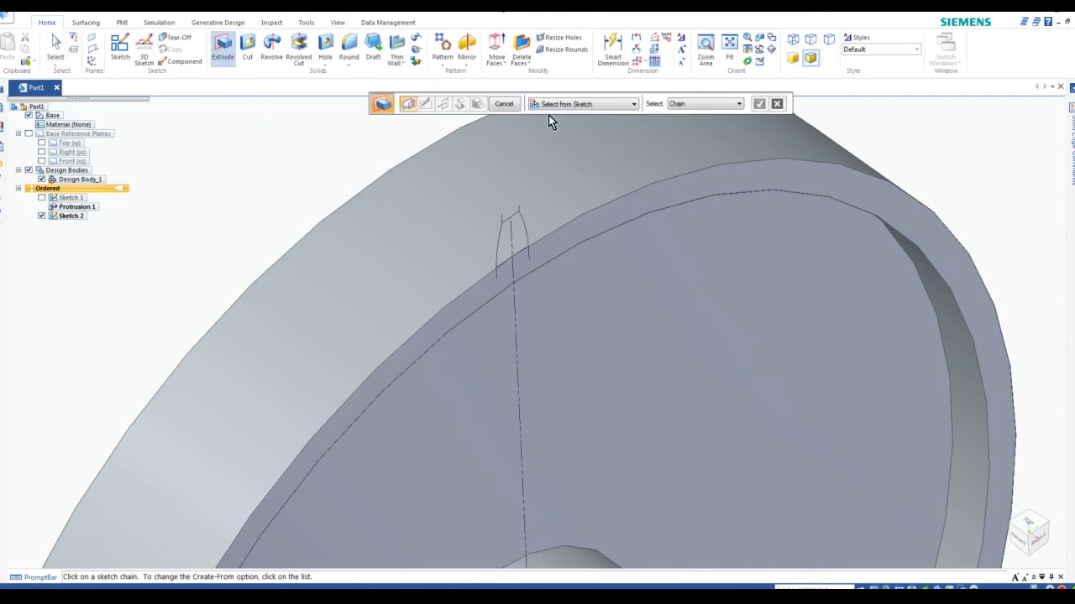
{"action": "left_click", "coordinate": [517, 218]}
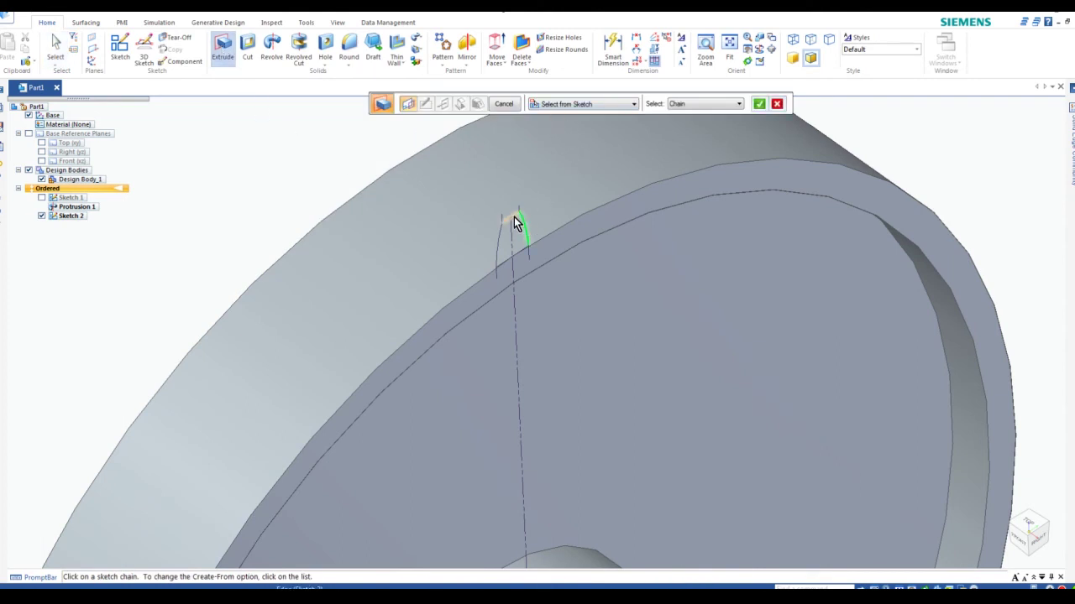
{"action": "left_click", "coordinate": [498, 238]}
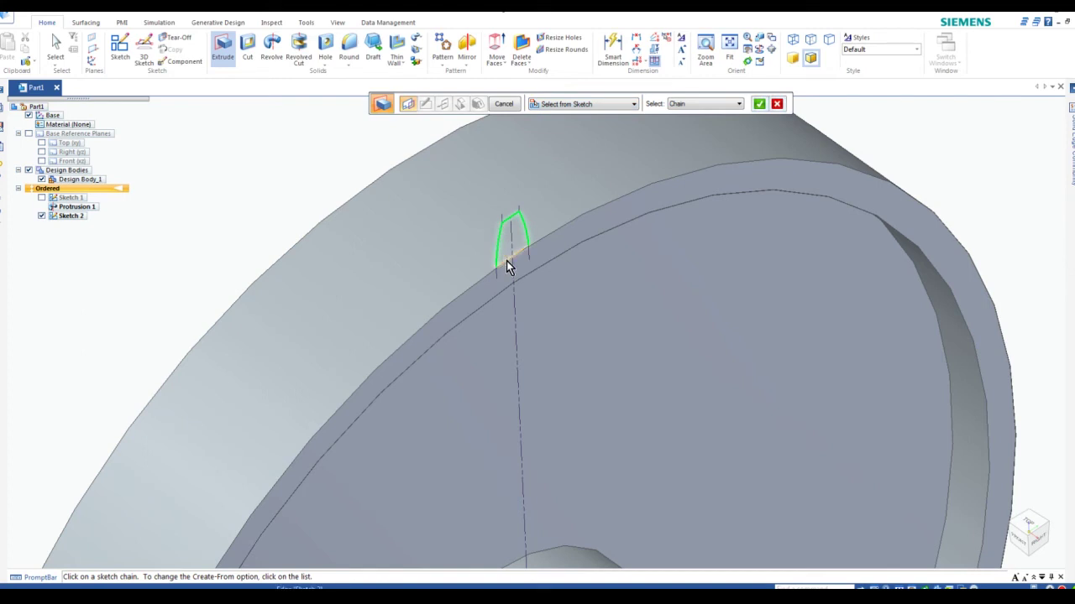
{"action": "left_click", "coordinate": [760, 105]}
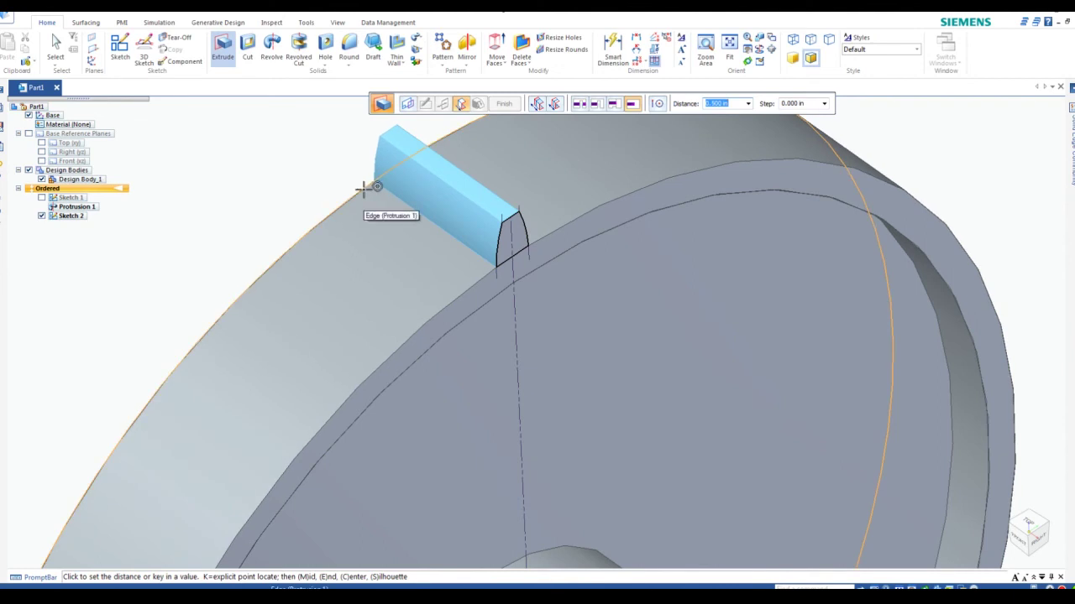
Extrude the tooth profile to a finite depth of 0.5 in across the rim's width and finish the feature.
{"action": "left_click", "coordinate": [596, 106]}
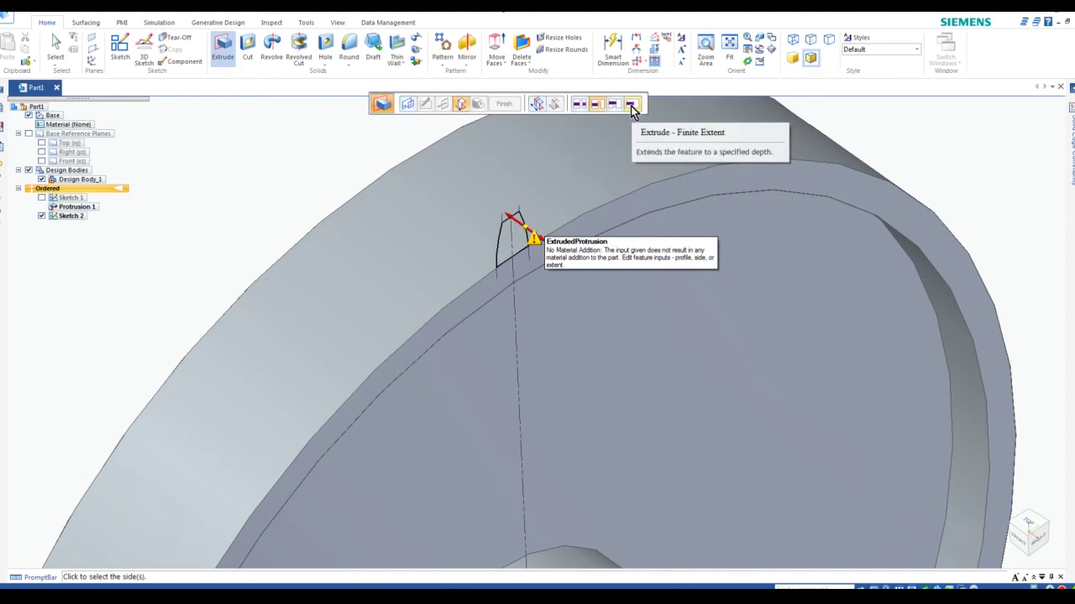
{"action": "left_click", "coordinate": [632, 107]}
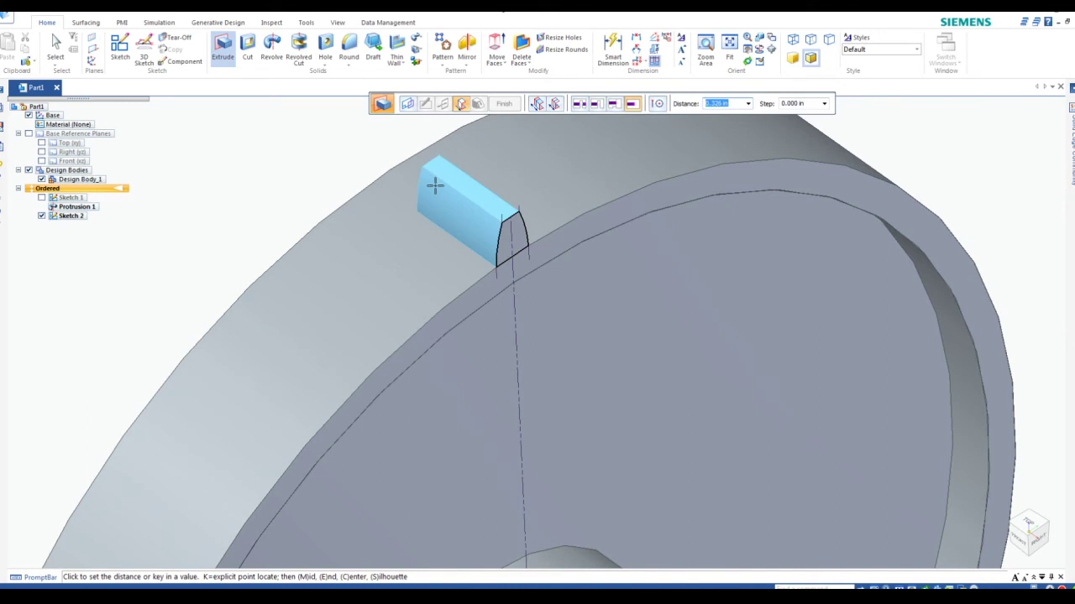
{"action": "type", "text": ".5"}
{"action": "key", "text": "Tab"}
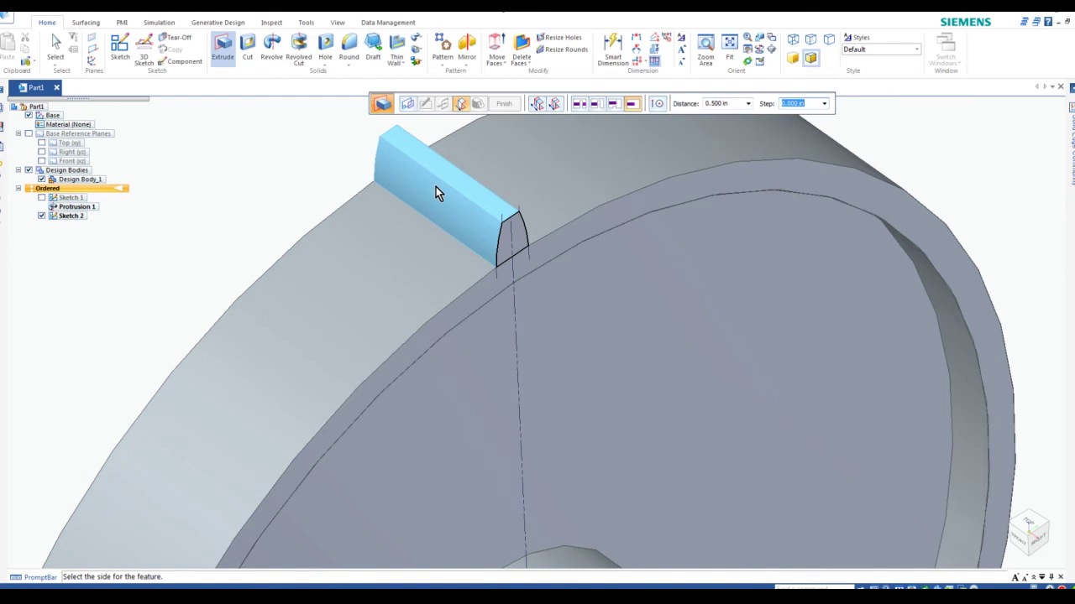
{"action": "left_click", "coordinate": [435, 187]}
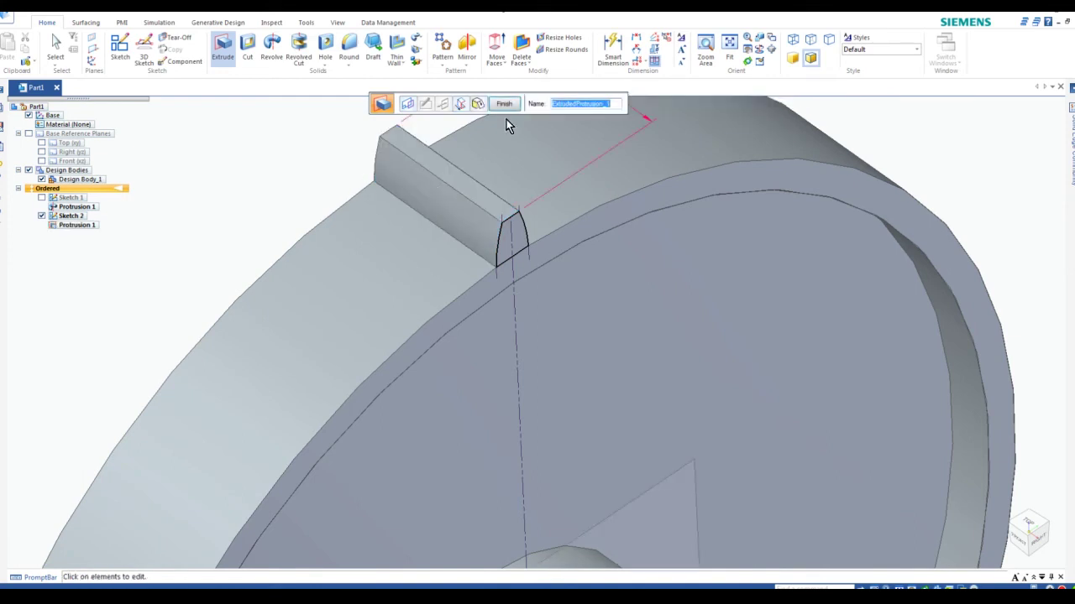
{"action": "left_click", "coordinate": [504, 104]}
{"action": "key", "text": "Escape"}
Examine the single tooth on the rim from isometric, angled and right-side views.
{"action": "scroll", "coordinate": [470, 278], "scroll_direction": "down", "scroll_amount": 5}
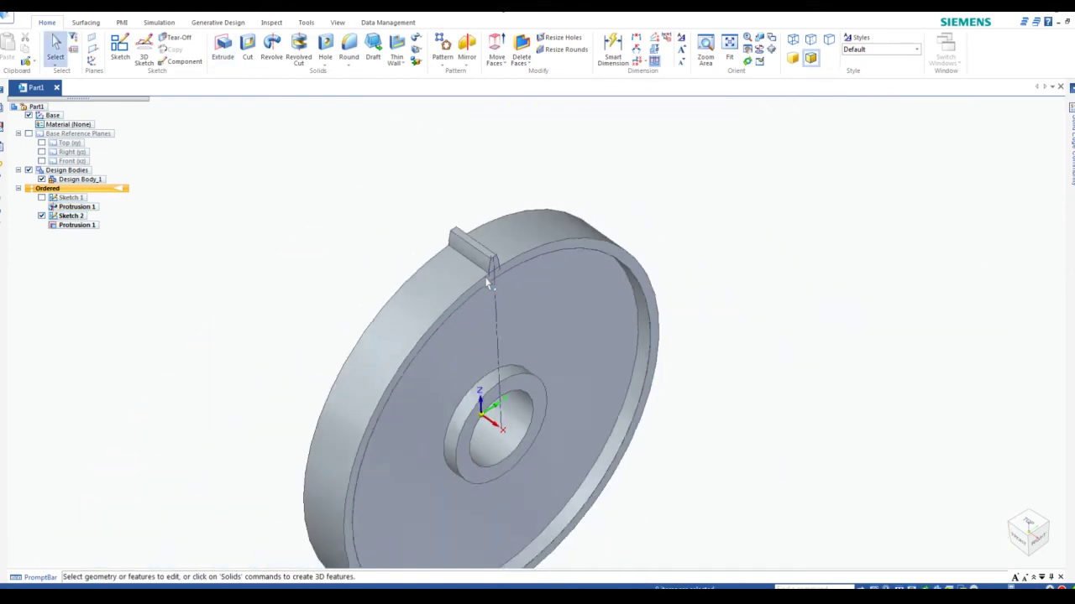
{"action": "scroll", "coordinate": [477, 286], "scroll_direction": "up", "scroll_amount": 3}
{"action": "scroll", "coordinate": [461, 275], "scroll_direction": "up", "scroll_amount": 3}
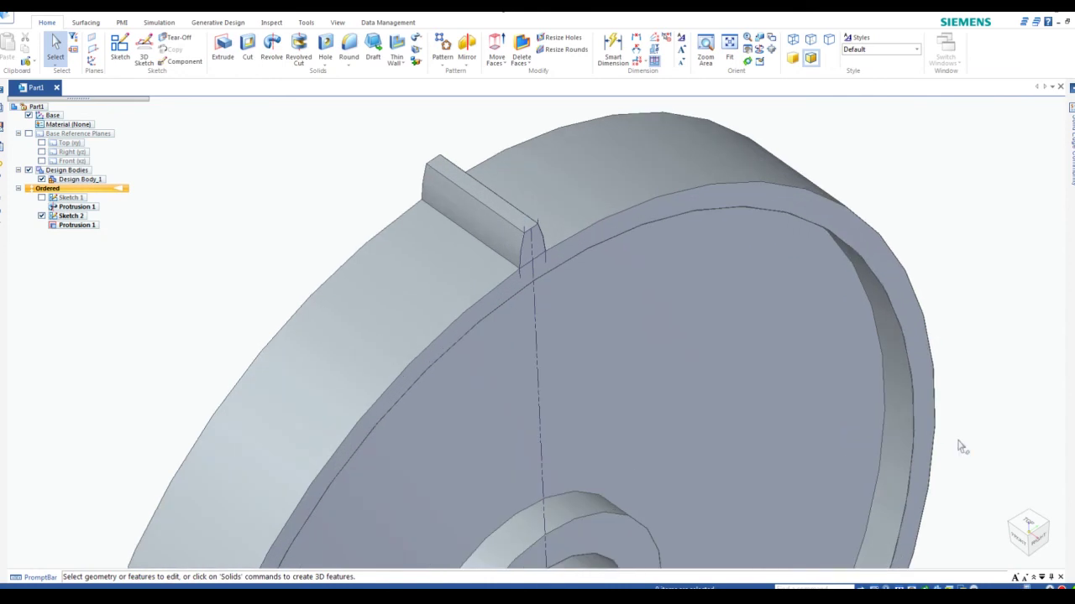
{"action": "left_click", "coordinate": [1028, 531]}
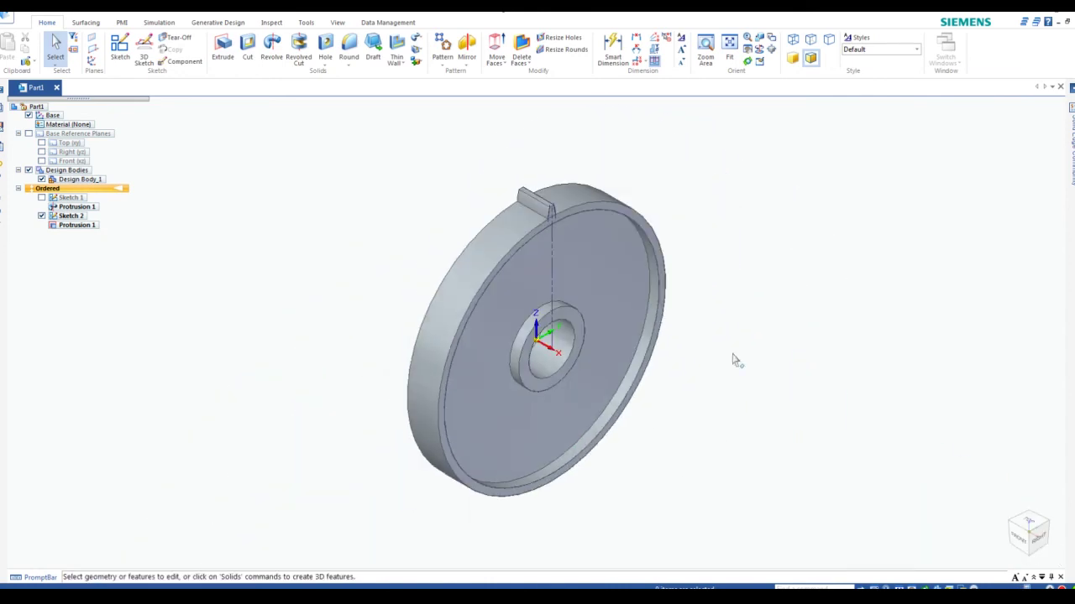
{"action": "scroll", "coordinate": [547, 220], "scroll_direction": "up", "scroll_amount": 4}
{"action": "scroll", "coordinate": [470, 181], "scroll_direction": "down", "scroll_amount": 2}
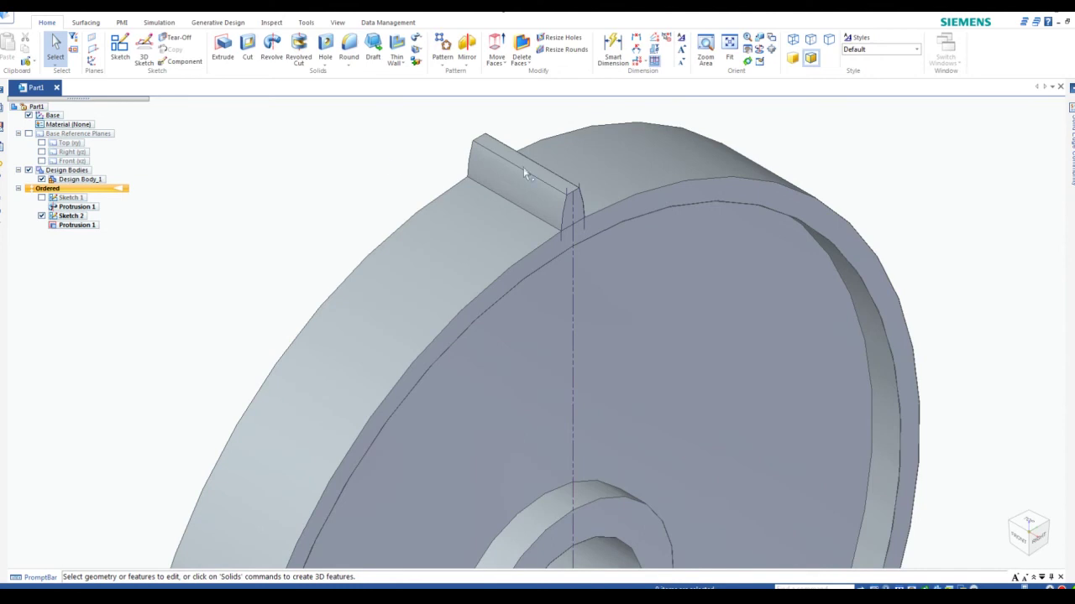
{"action": "left_click", "coordinate": [1029, 527]}
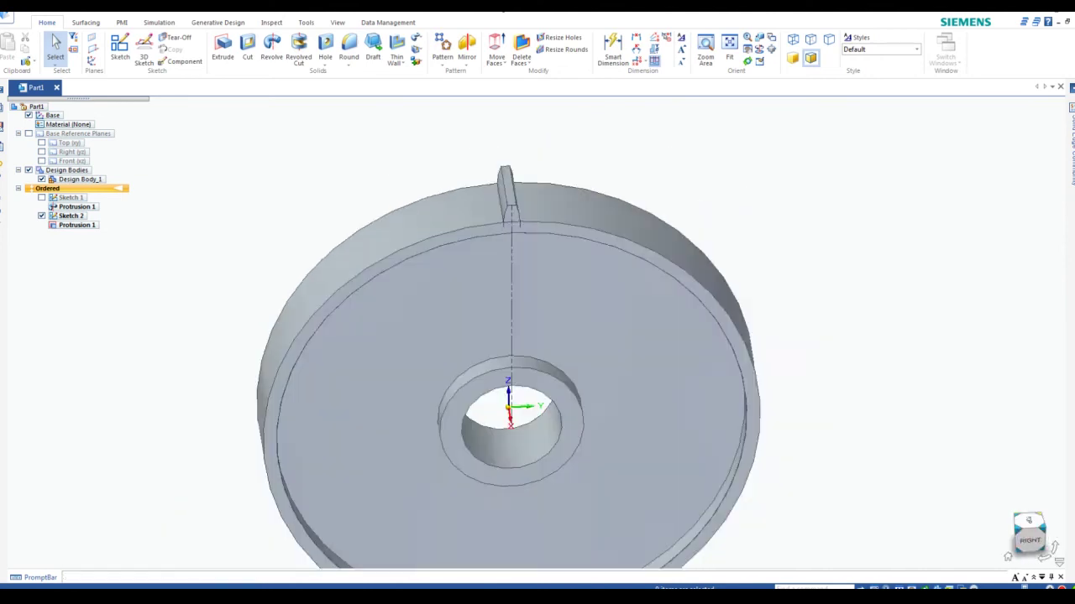
{"action": "scroll", "coordinate": [557, 251], "scroll_direction": "up", "scroll_amount": 3}
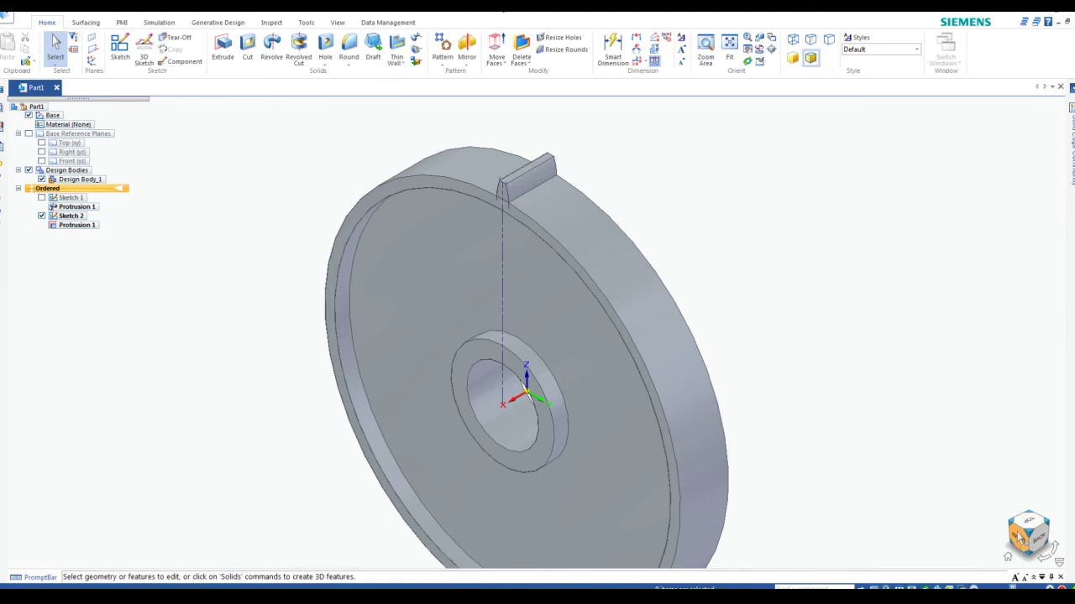
{"action": "left_click", "coordinate": [1018, 537]}
{"action": "scroll", "coordinate": [566, 156], "scroll_direction": "up", "scroll_amount": 3}
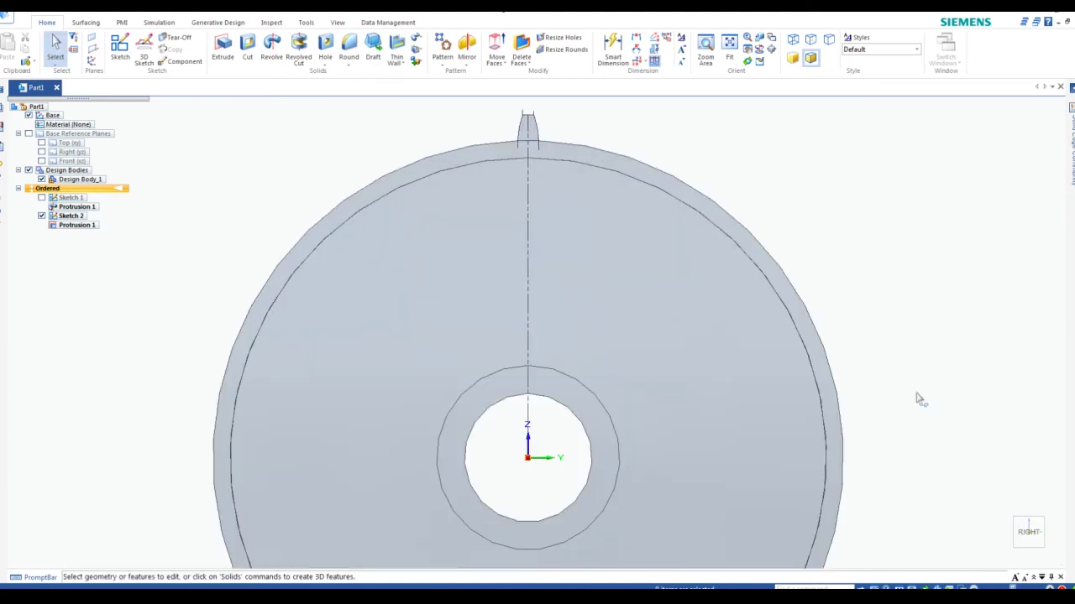
{"action": "left_click", "coordinate": [1033, 526]}
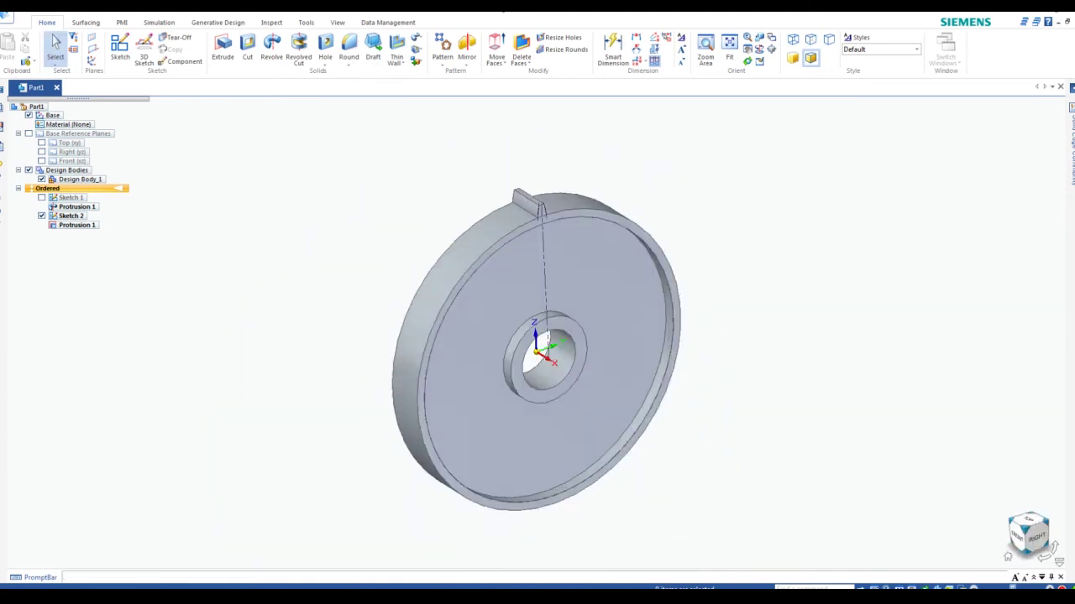
{"action": "scroll", "coordinate": [621, 224], "scroll_direction": "up", "scroll_amount": 2}
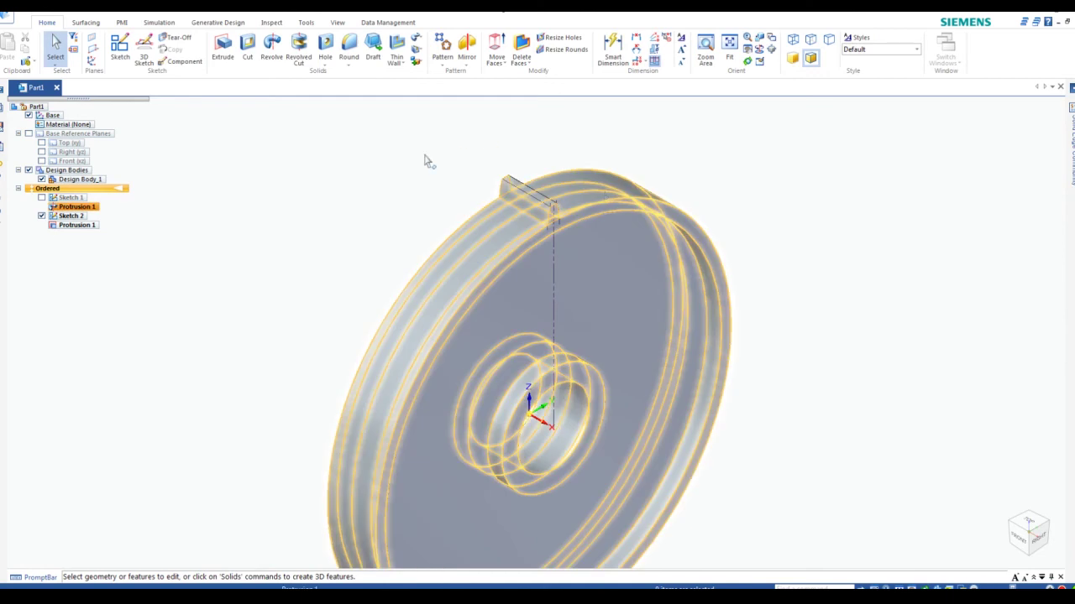
{"action": "scroll", "coordinate": [424, 161], "scroll_direction": "down", "scroll_amount": 1}
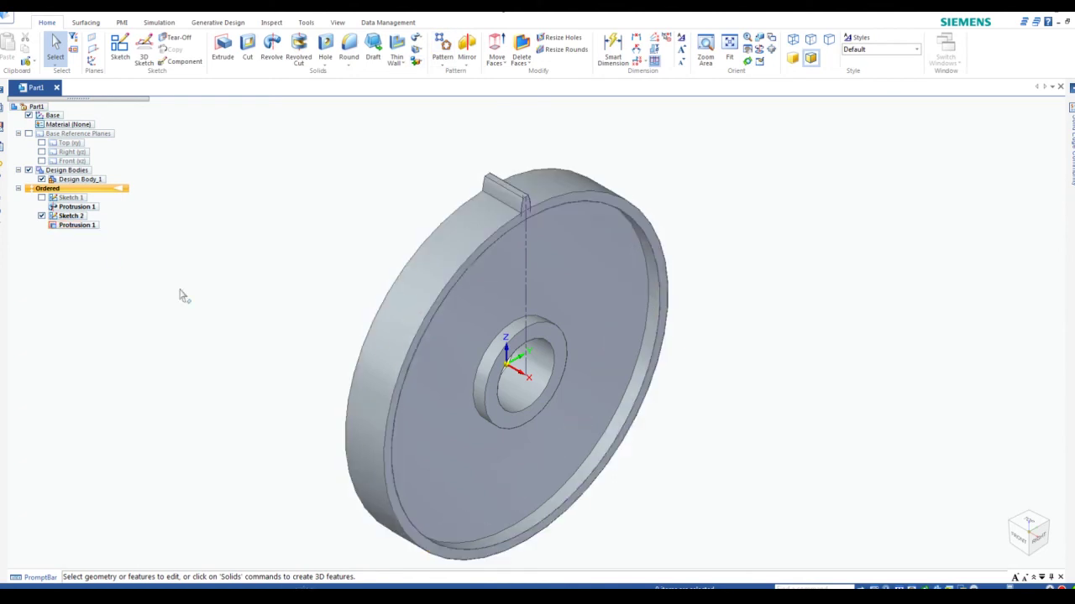
Start a Pattern of the tooth extrusion, using the hub's front face as the pattern sketch plane.
{"action": "left_click", "coordinate": [71, 227]}
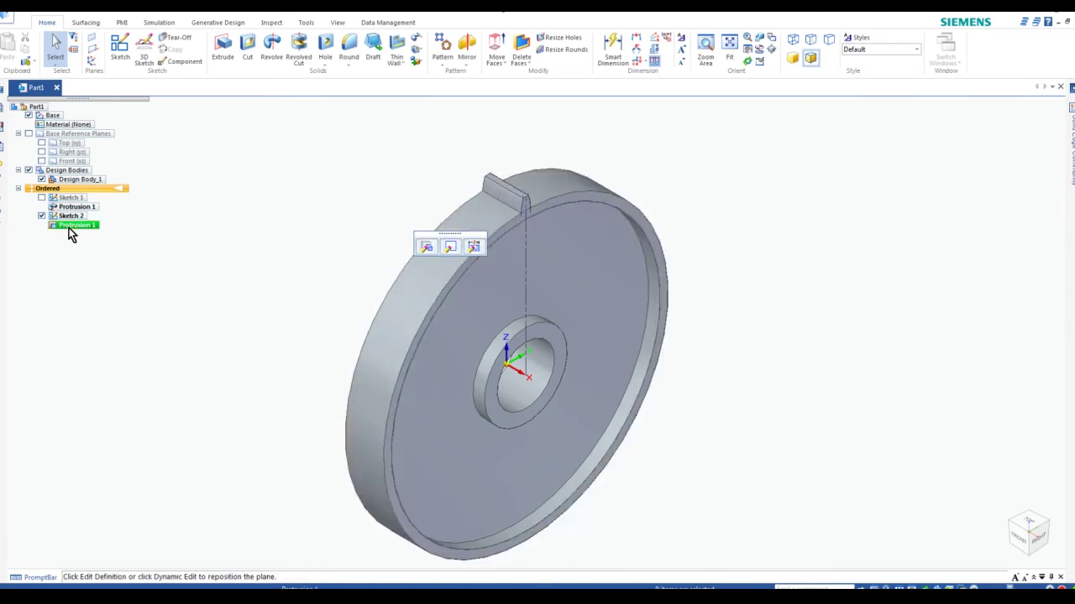
{"action": "left_click", "coordinate": [443, 47]}
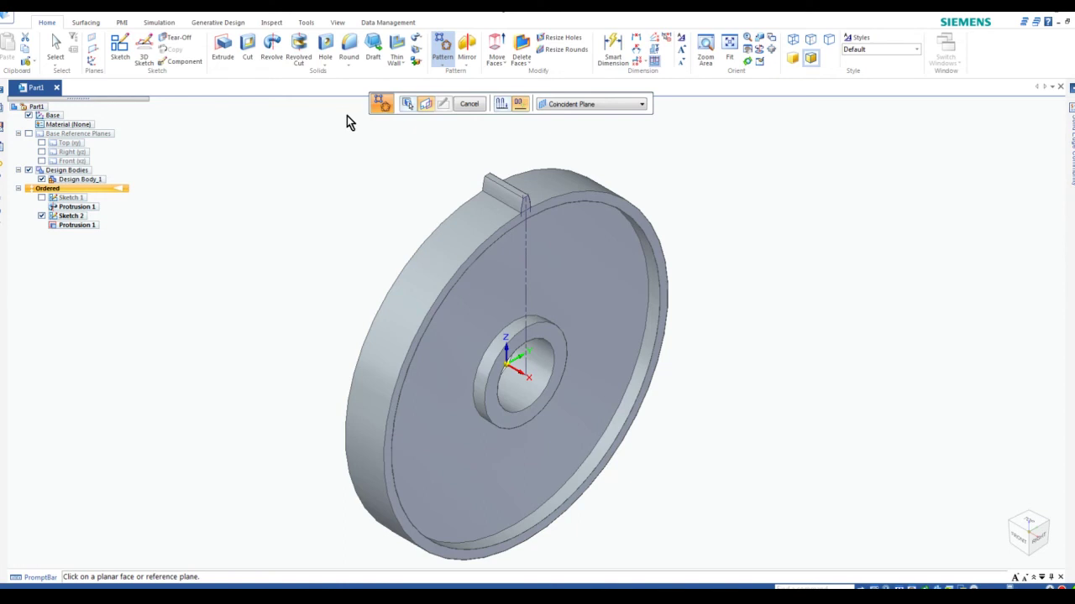
{"action": "left_click", "coordinate": [539, 334]}
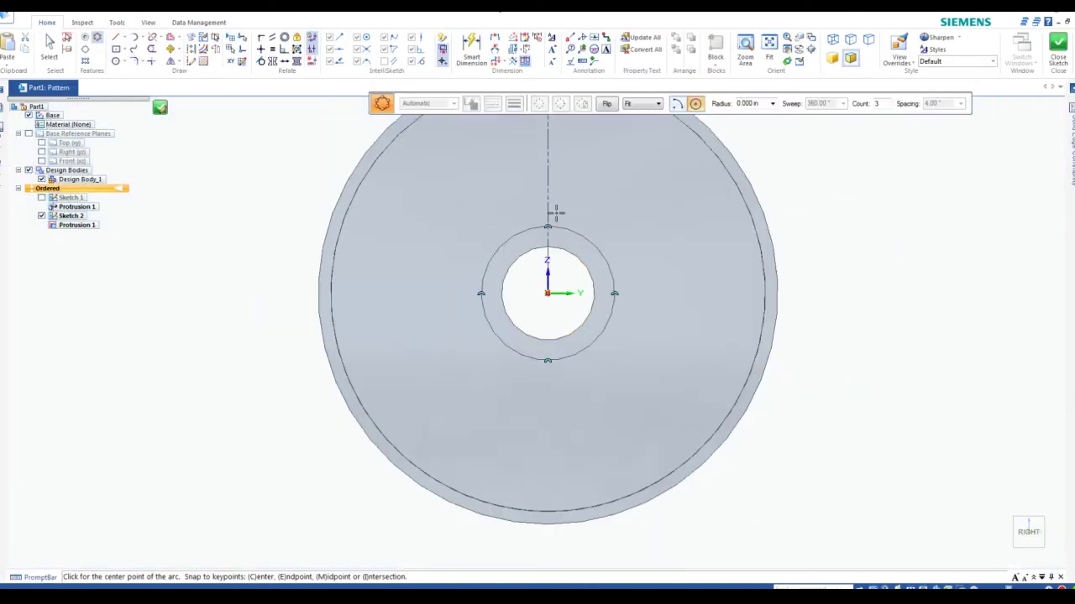
{"action": "middle_click_drag", "start_coordinate": [556, 212], "coordinate": [548, 306], "text": "shift"}
{"action": "scroll", "coordinate": [559, 357], "scroll_direction": "up", "scroll_amount": 2}
{"action": "scroll", "coordinate": [550, 331], "scroll_direction": "down", "scroll_amount": 2}
{"action": "scroll", "coordinate": [545, 326], "scroll_direction": "up", "scroll_amount": 1}
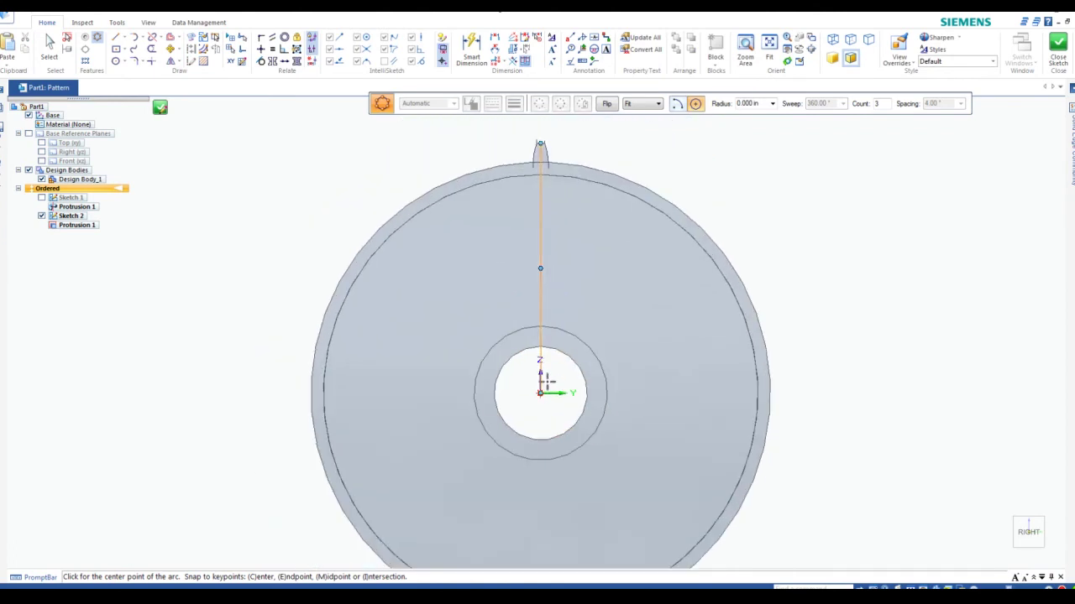
Draw a full-circle circular pattern profile of 2.000 in radius, centred on the wheel's axis and starting at the tooth tip's midpoint.
{"action": "left_click", "coordinate": [96, 40]}
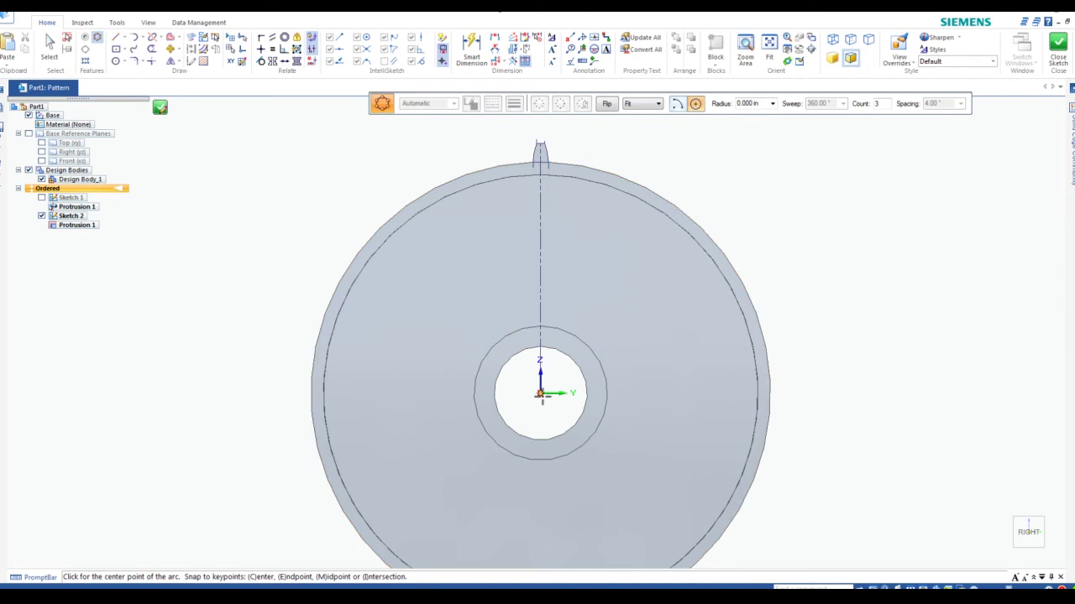
{"action": "left_click", "coordinate": [540, 393]}
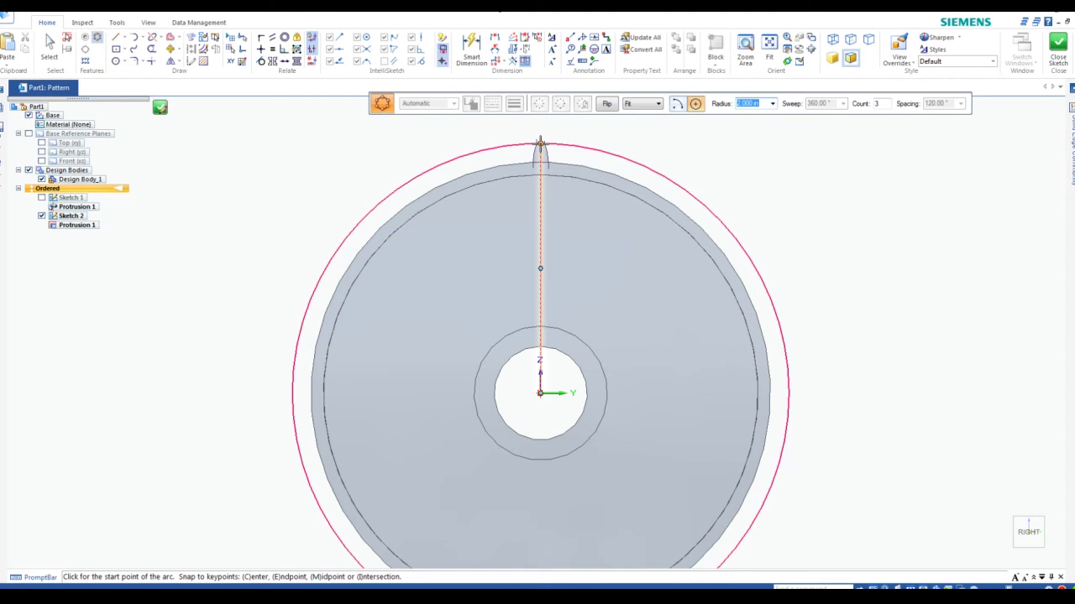
{"action": "left_click", "coordinate": [540, 143]}
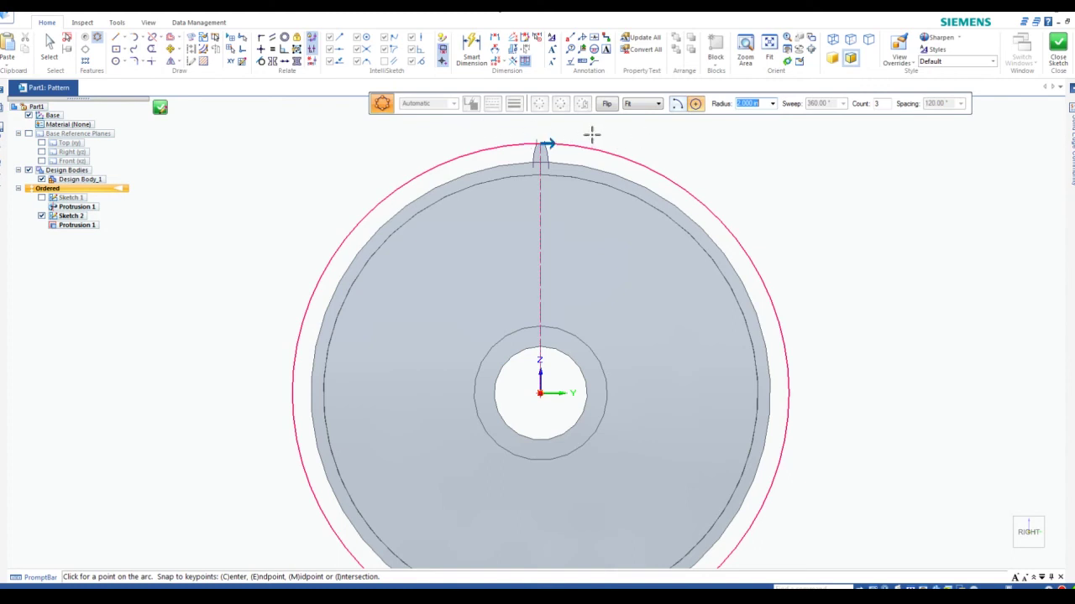
{"action": "left_click", "coordinate": [479, 134]}
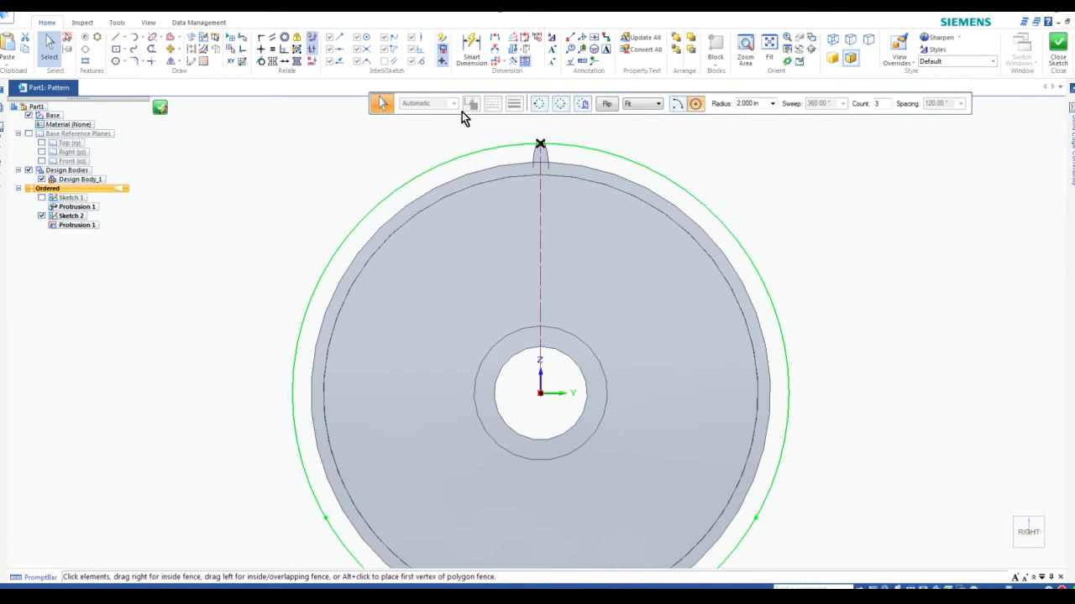
Set the circular pattern's tooth count to fill the whole rim, close the pattern sketch and finish the pattern.
{"action": "left_click", "coordinate": [881, 107]}
{"action": "key", "text": "Return"}
{"action": "left_click", "coordinate": [1060, 50]}
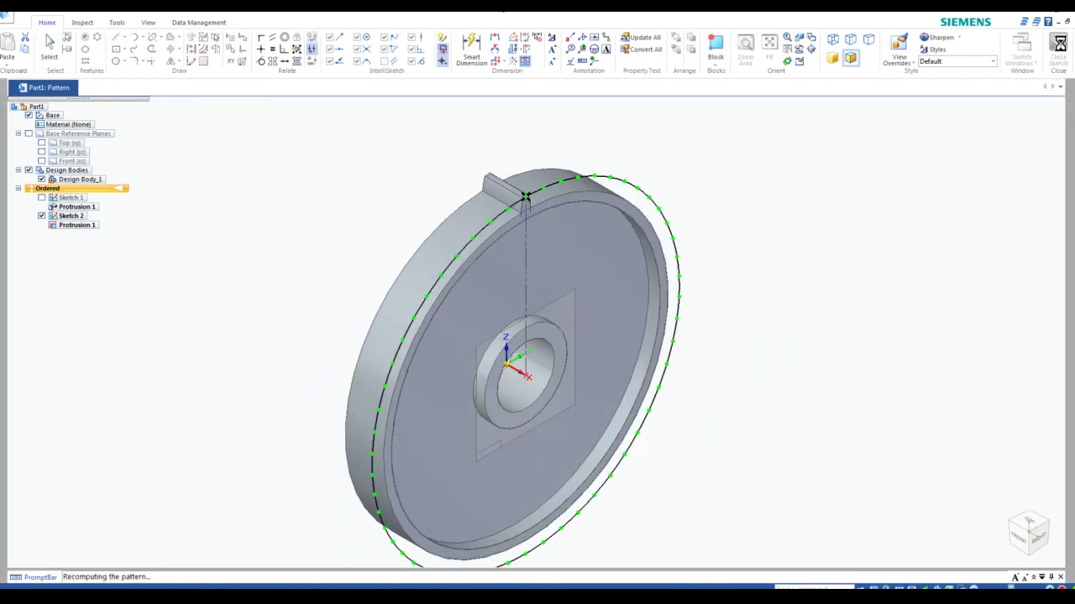
{"action": "left_click", "coordinate": [471, 108]}
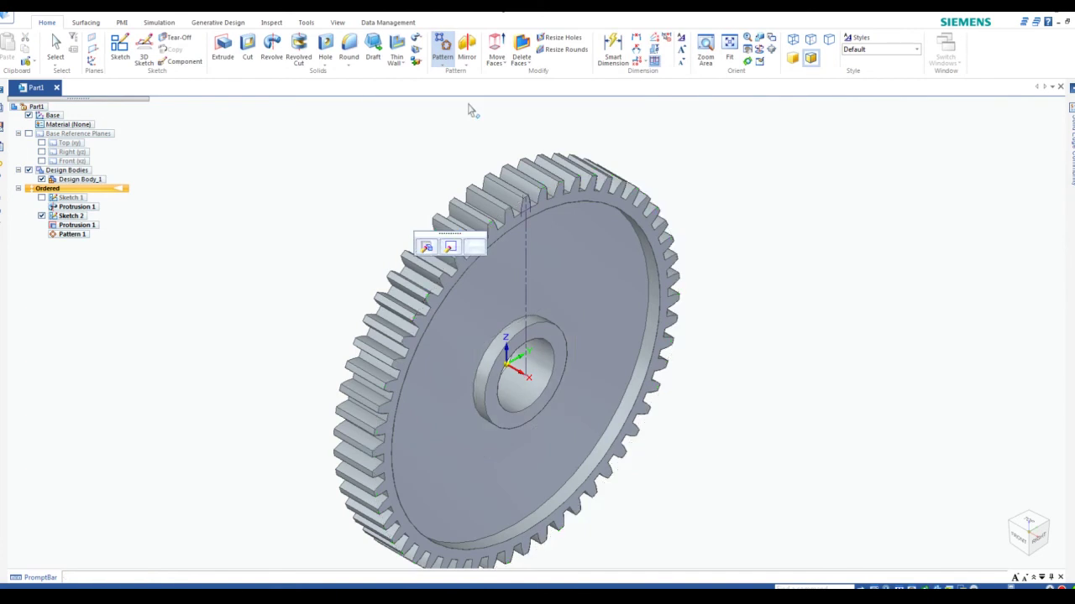
{"action": "left_click", "coordinate": [811, 308]}
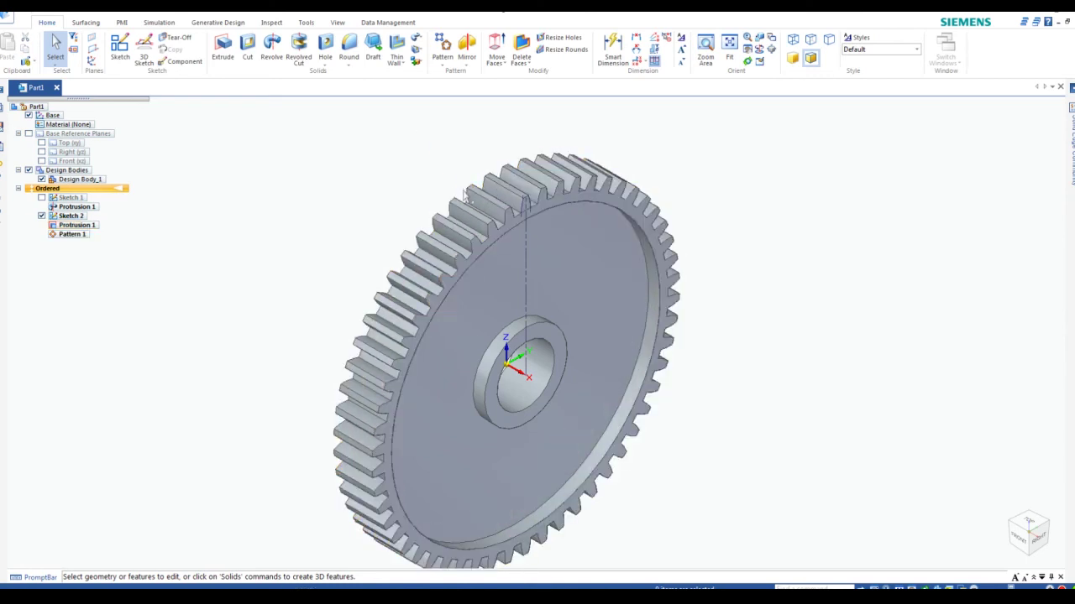
{"action": "scroll", "coordinate": [503, 198], "scroll_direction": "up", "scroll_amount": 8}
{"action": "scroll", "coordinate": [547, 239], "scroll_direction": "up", "scroll_amount": 5}
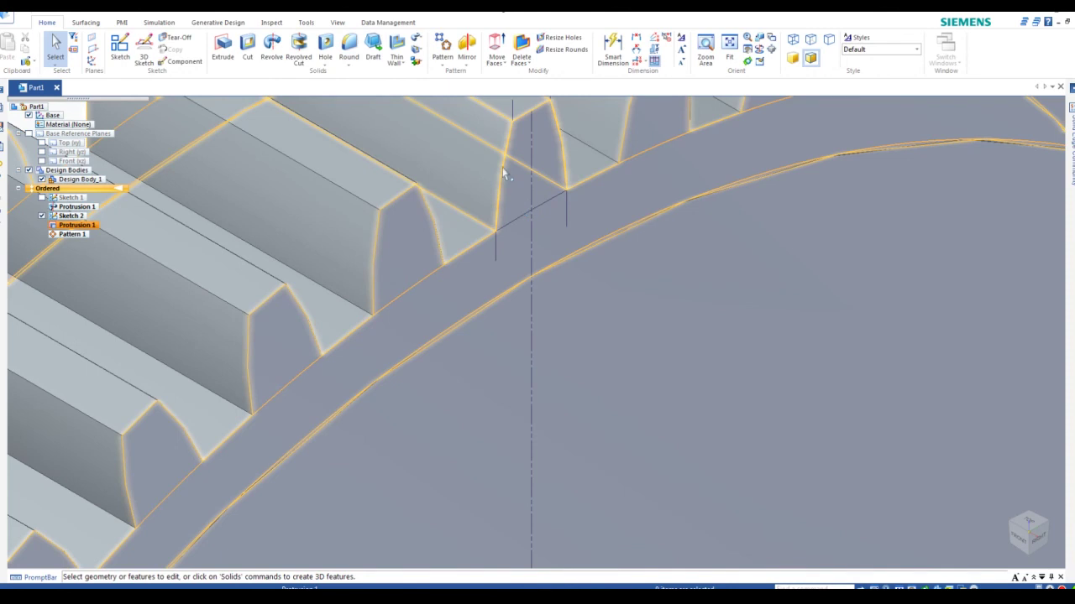
{"action": "left_click", "coordinate": [349, 48]}
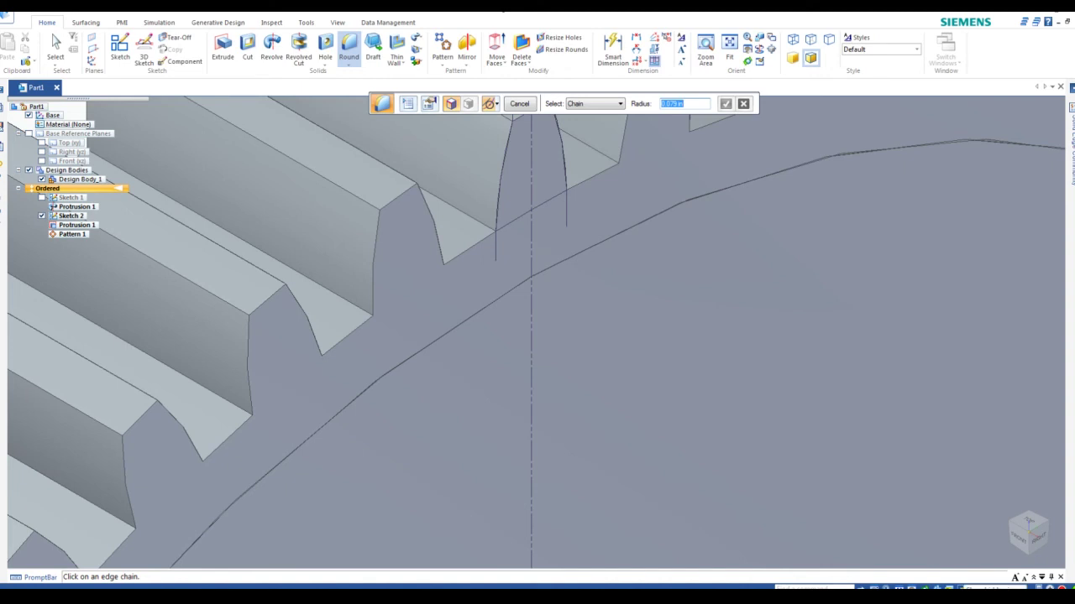
{"action": "left_click", "coordinate": [964, 587]}
{"action": "right_click", "coordinate": [944, 550]}
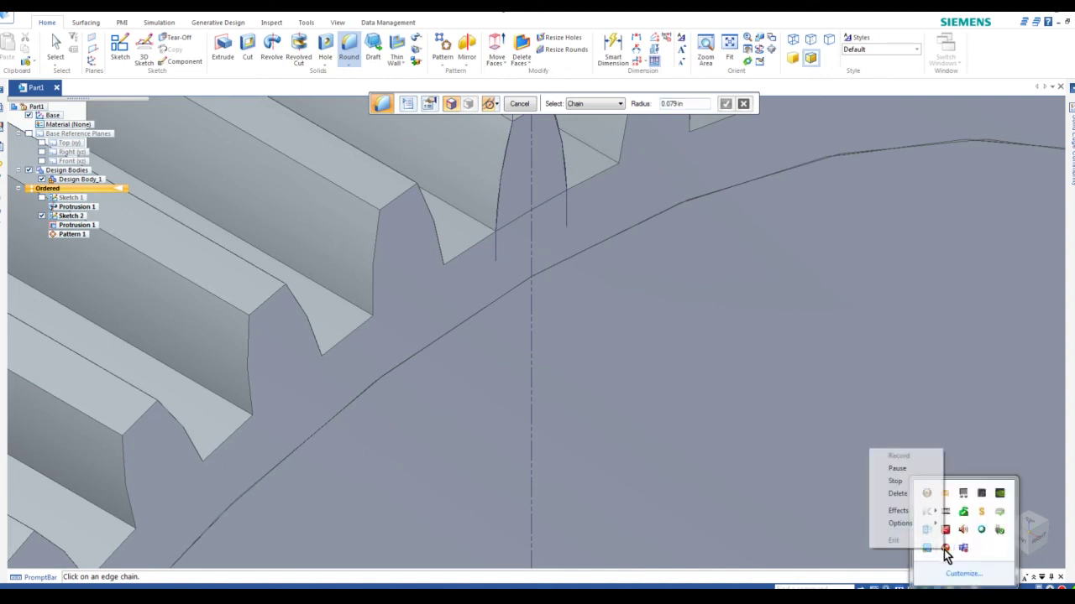
{"action": "left_click", "coordinate": [896, 469]}
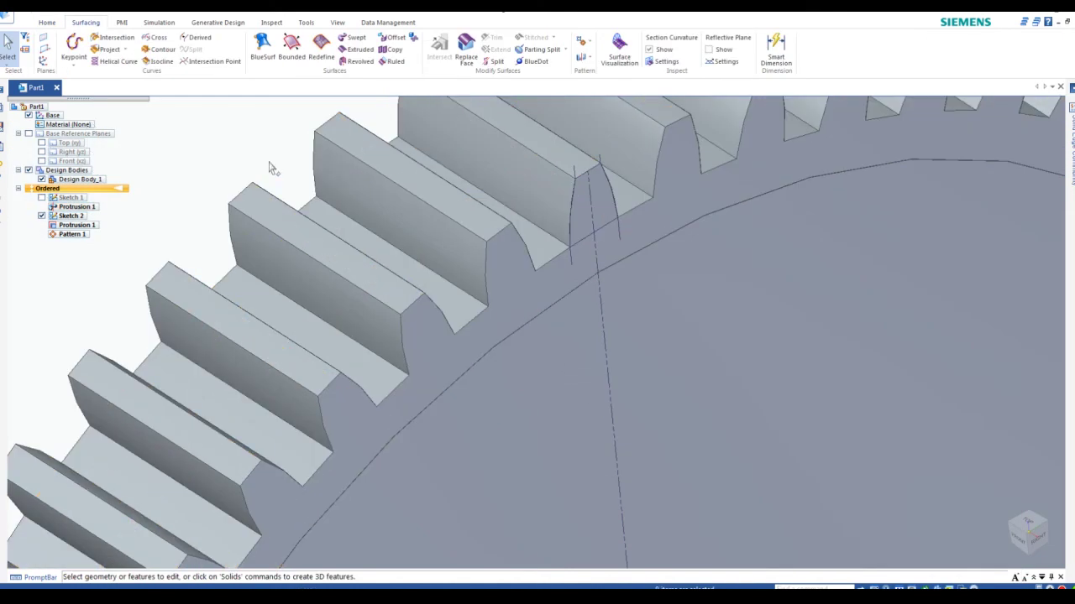
Round the tooth root edges around the gear with a 0.025 in radius, using the All Fillets selection.
{"action": "left_click", "coordinate": [47, 23]}
{"action": "left_click", "coordinate": [348, 52]}
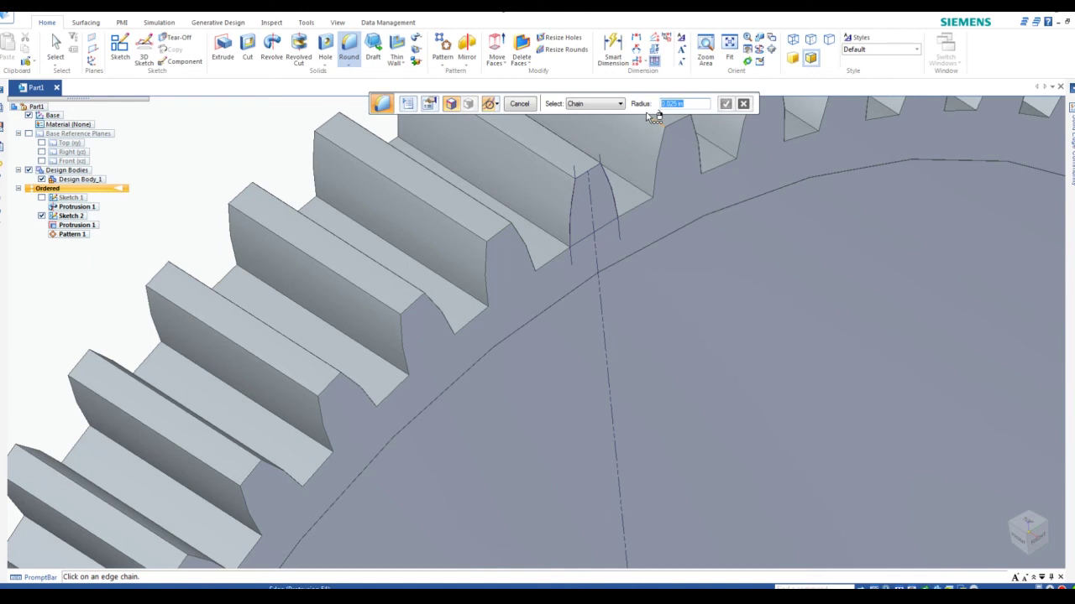
{"action": "key", "text": "BackSpace"}
{"action": "type", "text": "0.245"}
{"action": "left_click", "coordinate": [506, 128]}
{"action": "left_click", "coordinate": [617, 106]}
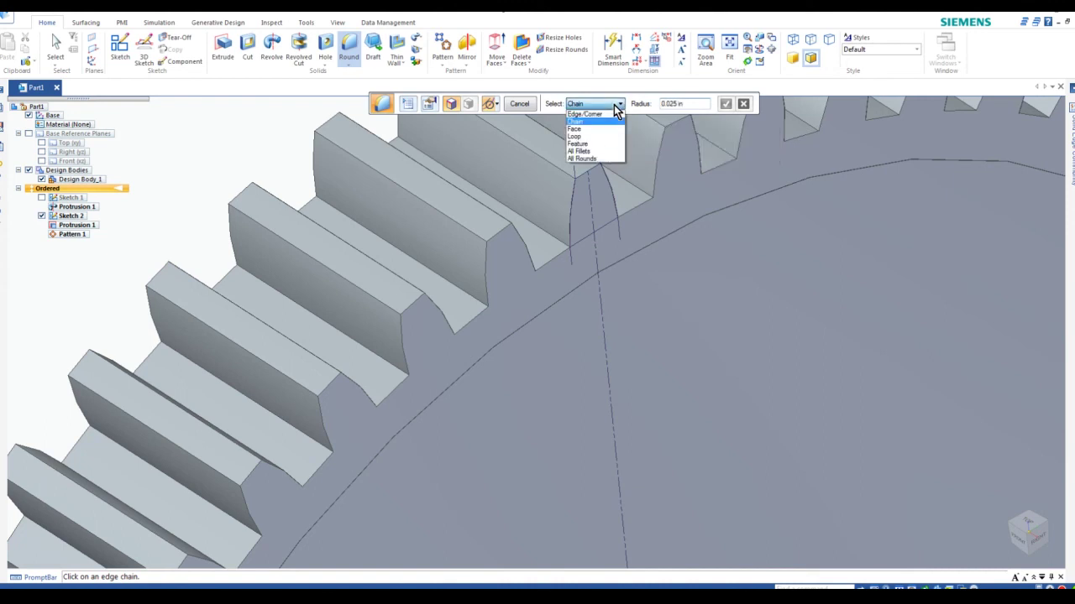
{"action": "left_click", "coordinate": [602, 151]}
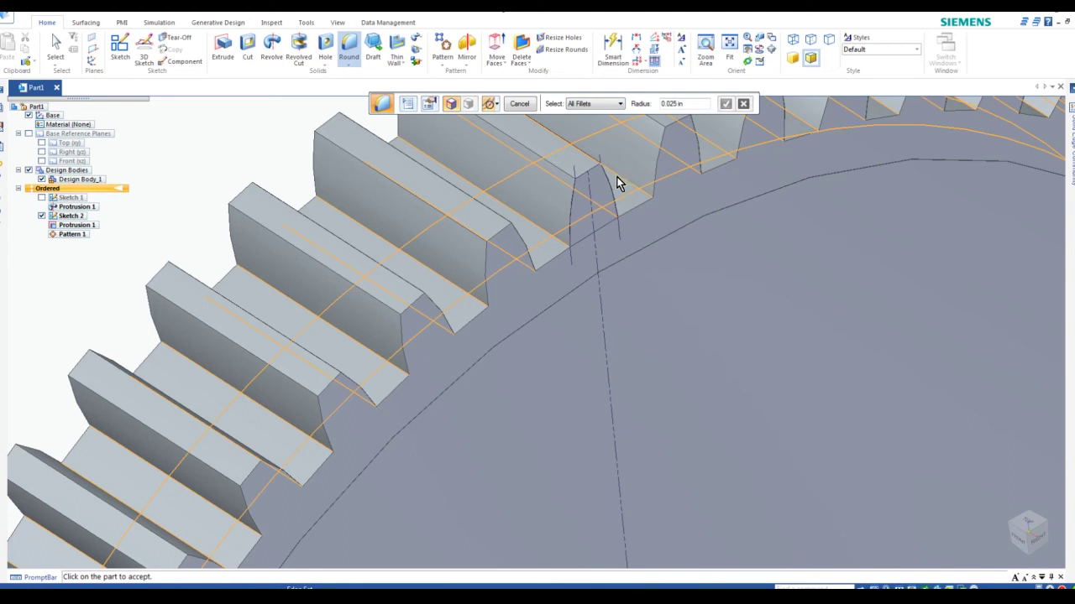
{"action": "left_click", "coordinate": [541, 238]}
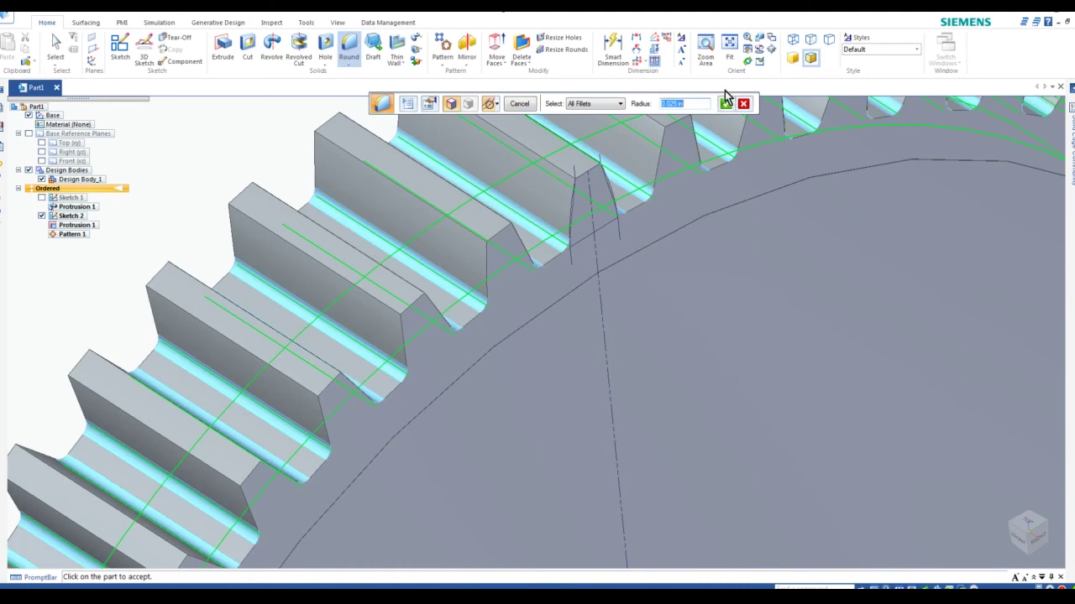
{"action": "left_click", "coordinate": [727, 104]}
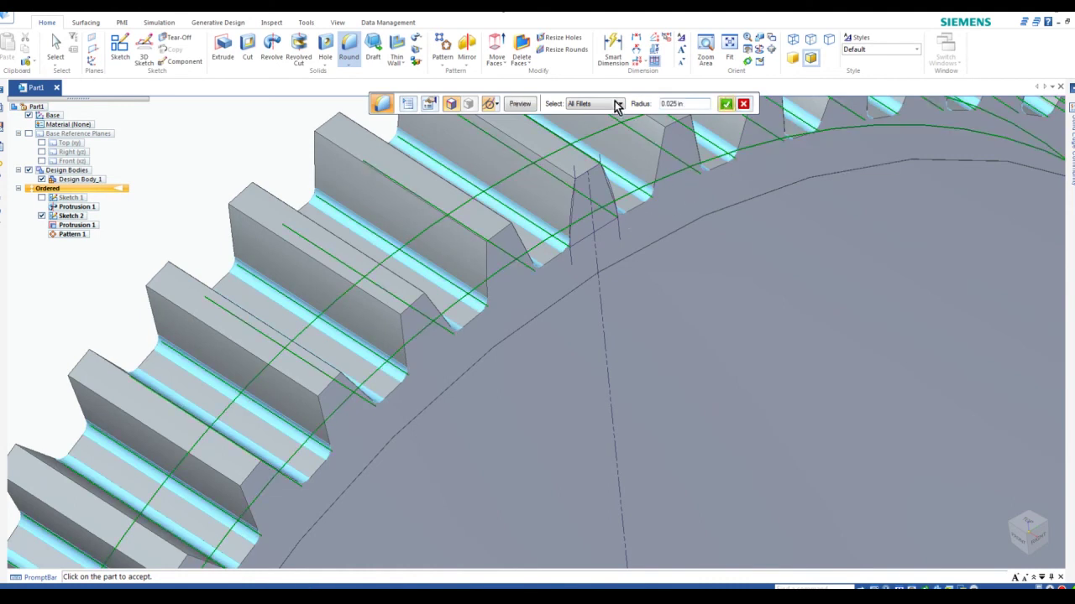
{"action": "left_click", "coordinate": [521, 106]}
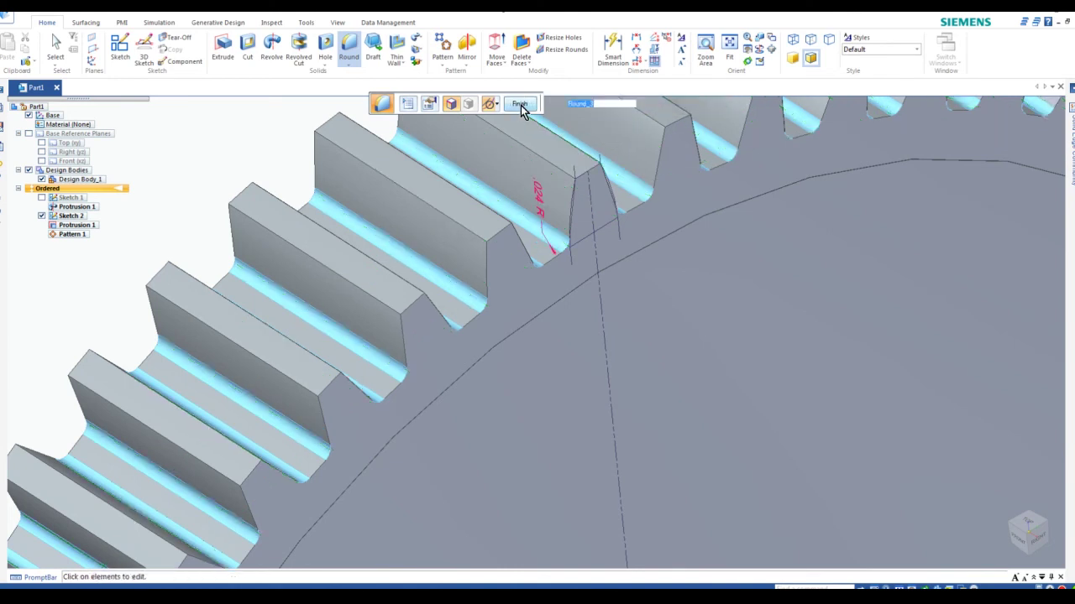
Examine the rounded tooth roots from isometric and right-side views, both close up and across the whole gear.
{"action": "scroll", "coordinate": [649, 245], "scroll_direction": "down", "scroll_amount": 5}
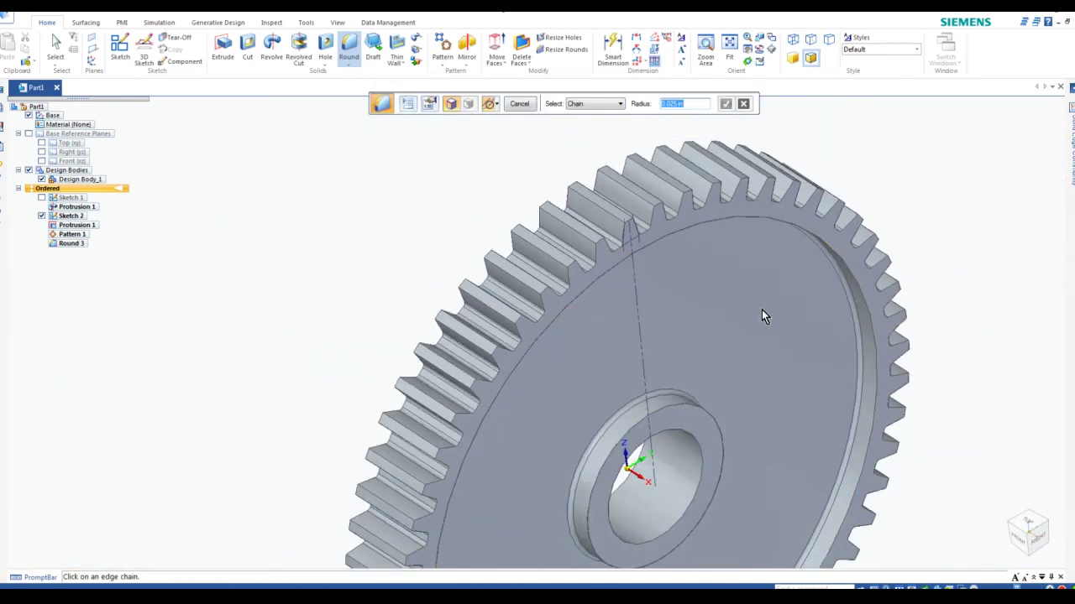
{"action": "scroll", "coordinate": [882, 413], "scroll_direction": "up", "scroll_amount": 4}
{"action": "scroll", "coordinate": [883, 414], "scroll_direction": "up", "scroll_amount": 2}
{"action": "scroll", "coordinate": [881, 412], "scroll_direction": "down", "scroll_amount": 6}
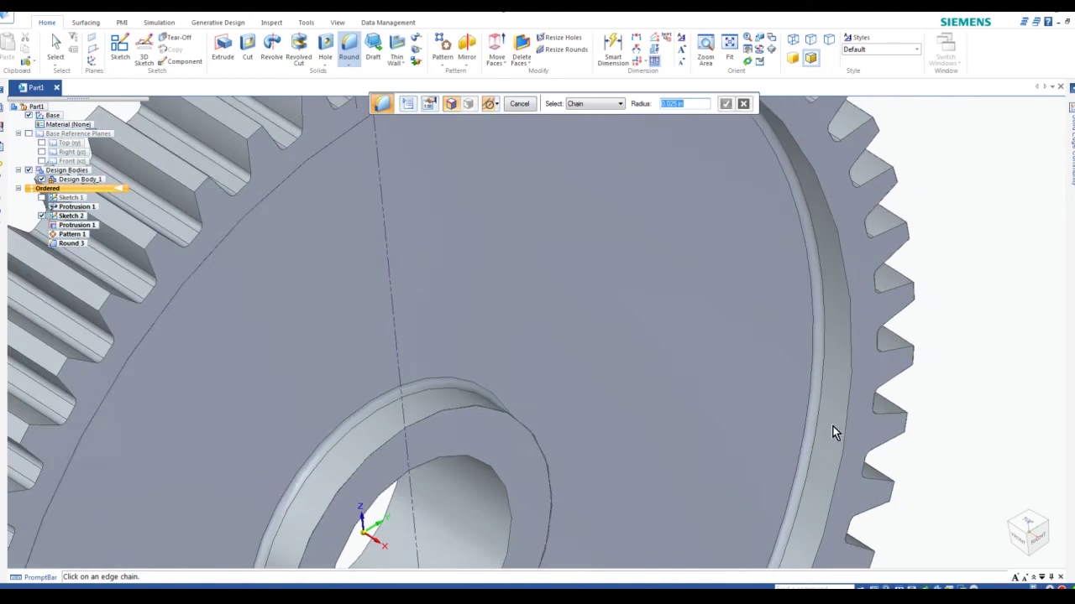
{"action": "left_click", "coordinate": [1033, 542]}
{"action": "scroll", "coordinate": [530, 134], "scroll_direction": "up", "scroll_amount": 6}
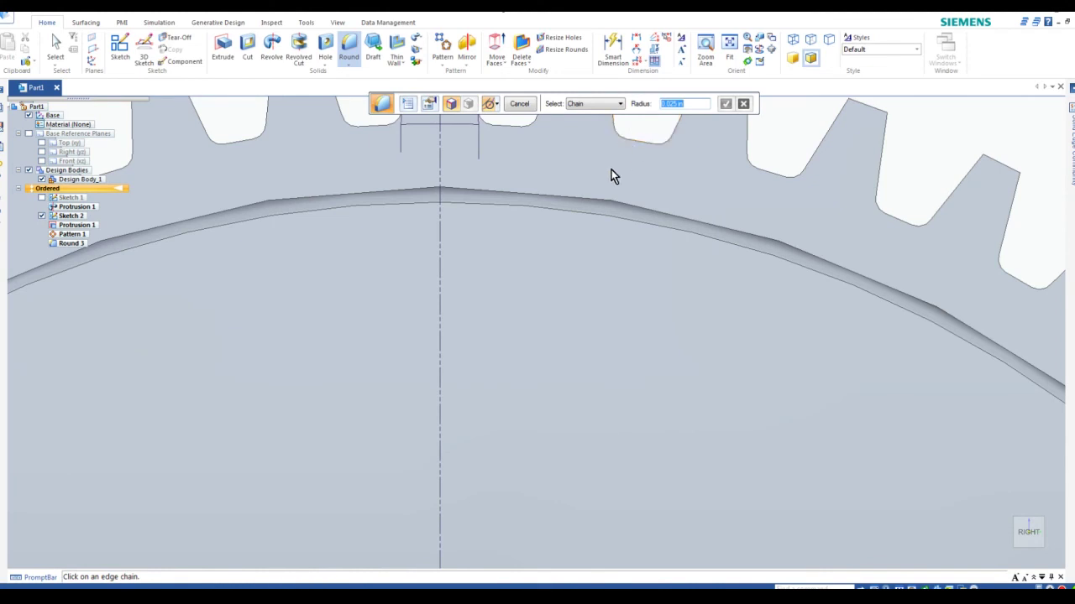
{"action": "scroll", "coordinate": [763, 268], "scroll_direction": "down", "scroll_amount": 6}
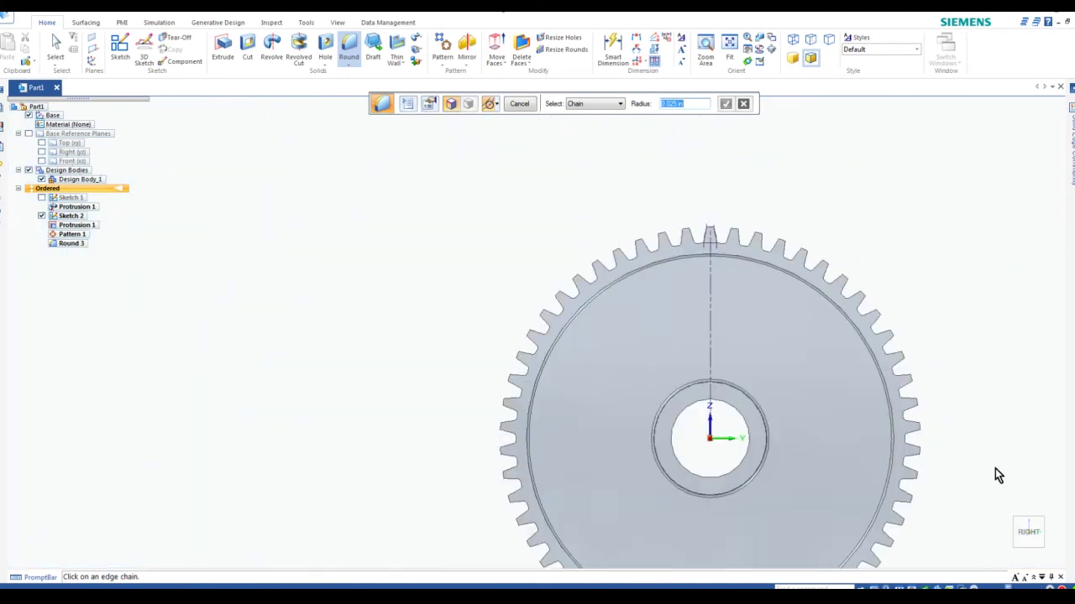
{"action": "left_click", "coordinate": [1014, 517]}
{"action": "scroll", "coordinate": [554, 218], "scroll_direction": "up", "scroll_amount": 8}
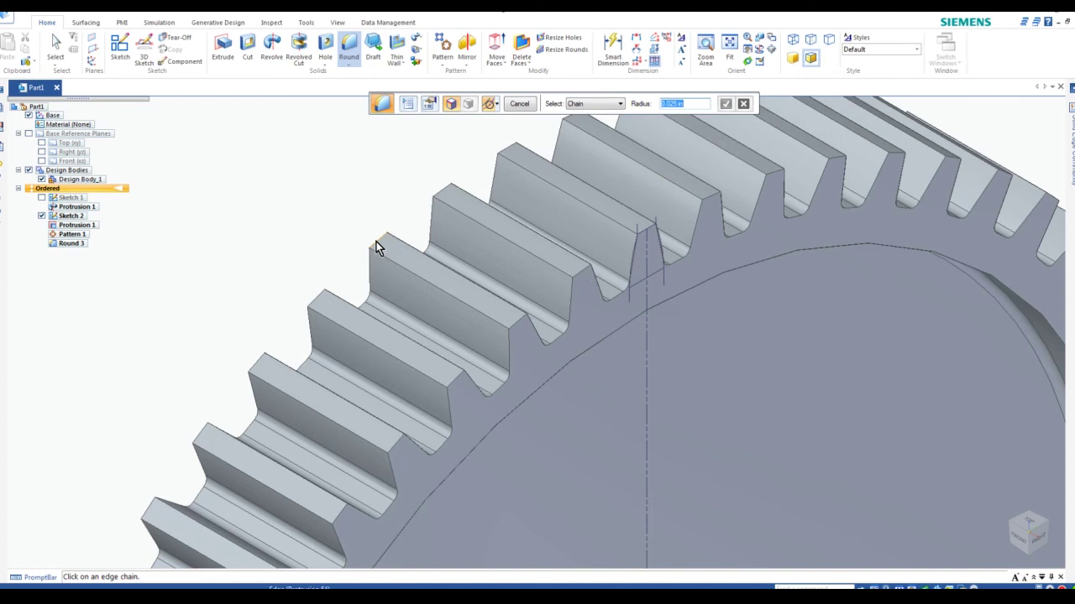
{"action": "scroll", "coordinate": [640, 315], "scroll_direction": "down", "scroll_amount": 3}
{"action": "scroll", "coordinate": [639, 315], "scroll_direction": "down", "scroll_amount": 5}
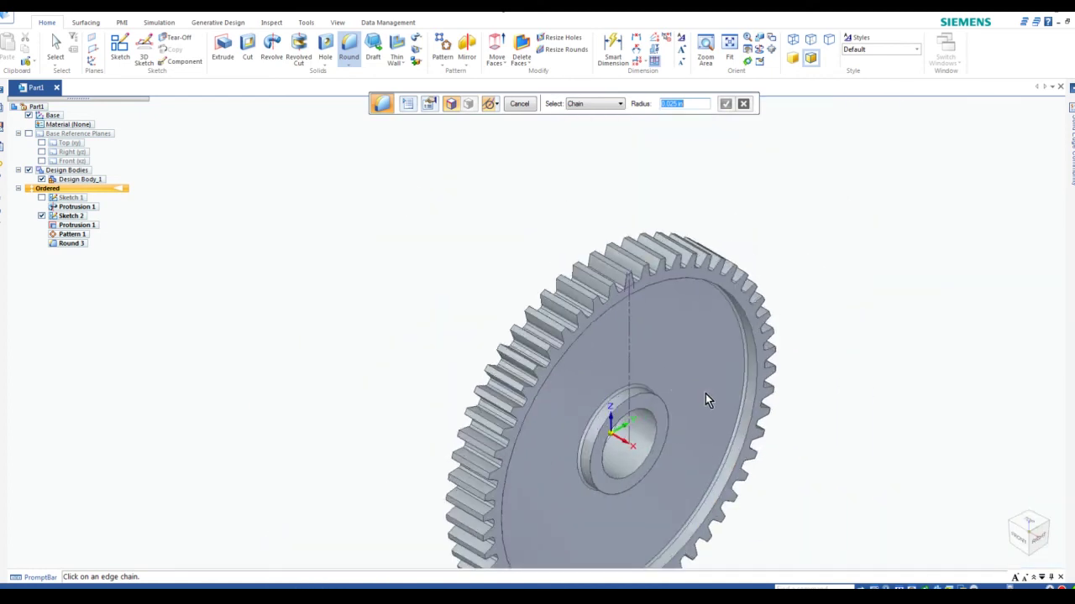
{"action": "scroll", "coordinate": [697, 394], "scroll_direction": "up", "scroll_amount": 2}
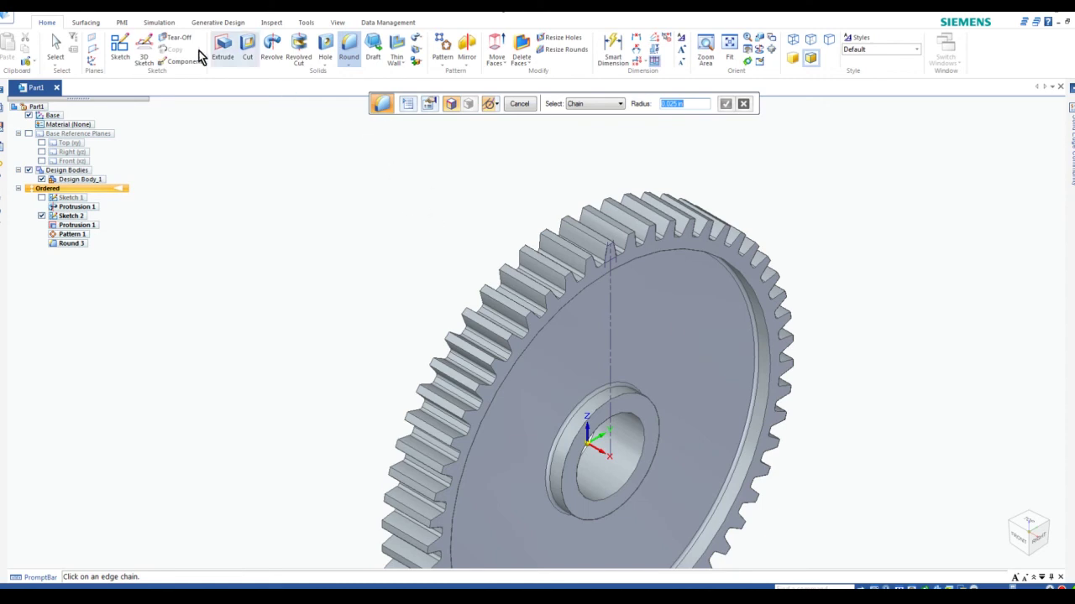
Start a new sketch on the flat web face between the gear's hub and rim.
{"action": "left_click", "coordinate": [119, 52]}
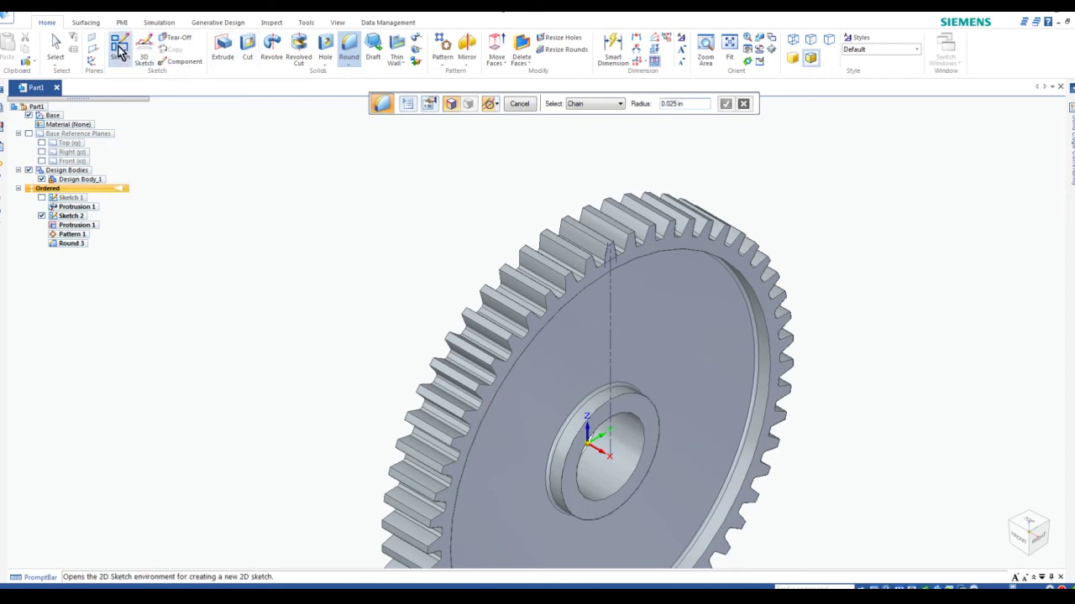
{"action": "left_click", "coordinate": [656, 340]}
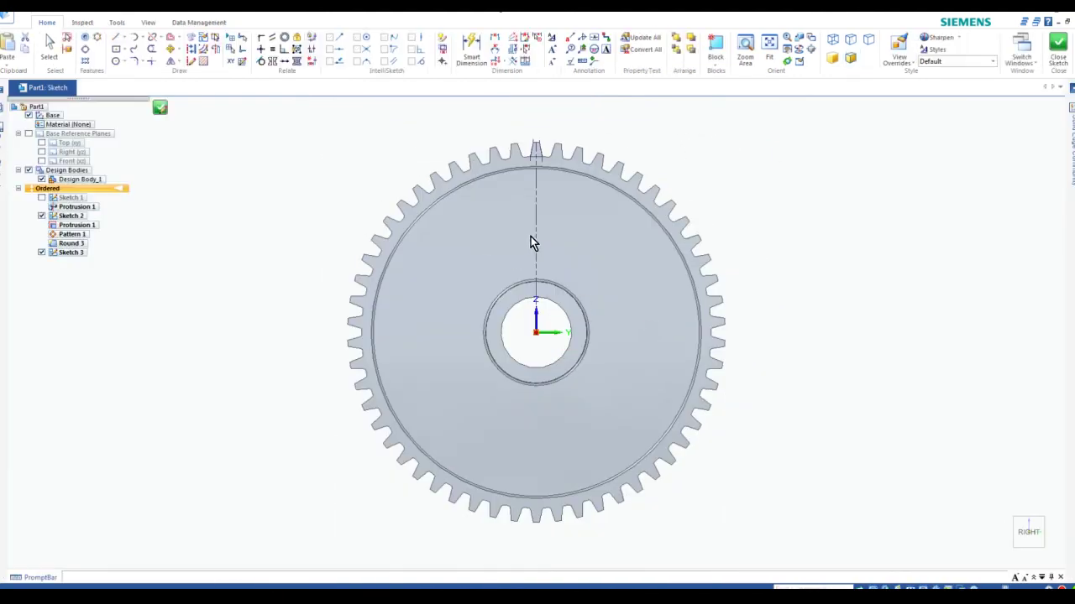
{"action": "key", "text": "l"}
{"action": "scroll", "coordinate": [527, 228], "scroll_direction": "up", "scroll_amount": 3}
{"action": "scroll", "coordinate": [528, 228], "scroll_direction": "down", "scroll_amount": 1}
{"action": "scroll", "coordinate": [505, 230], "scroll_direction": "up", "scroll_amount": 2}
{"action": "scroll", "coordinate": [432, 178], "scroll_direction": "down", "scroll_amount": 2}
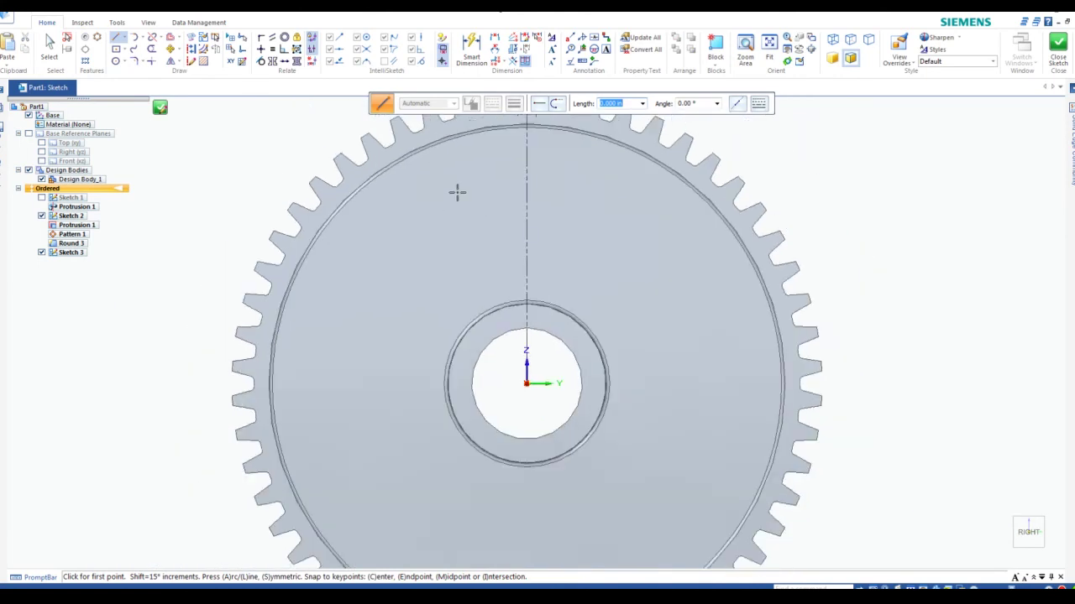
Draw two concentric circles on the wheel's centre, about 3.14 in and 1.54 in in diameter.
{"action": "left_click", "coordinate": [83, 22]}
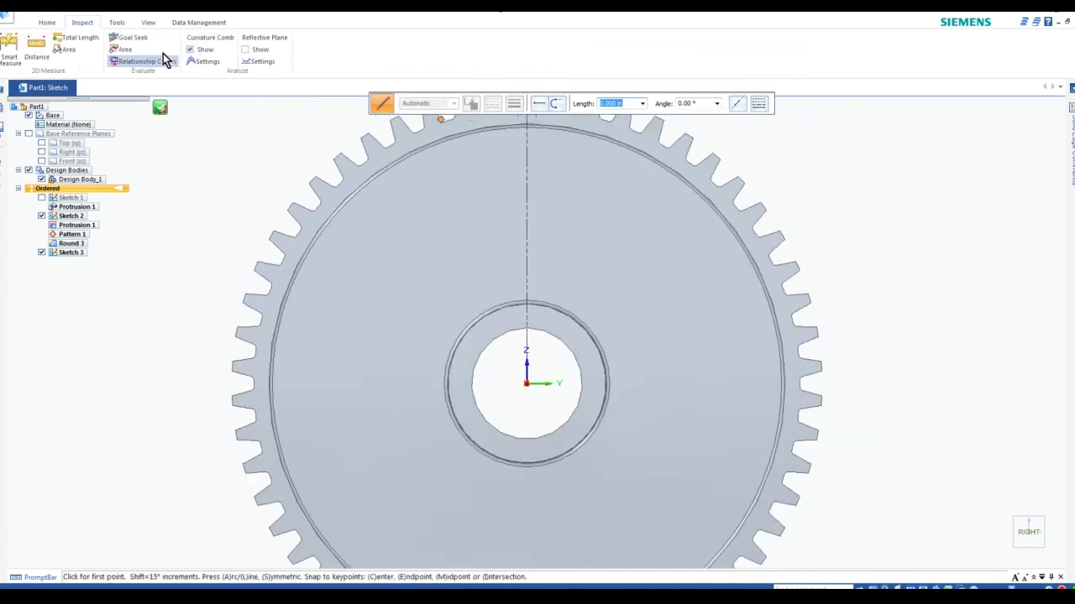
{"action": "left_click", "coordinate": [47, 22]}
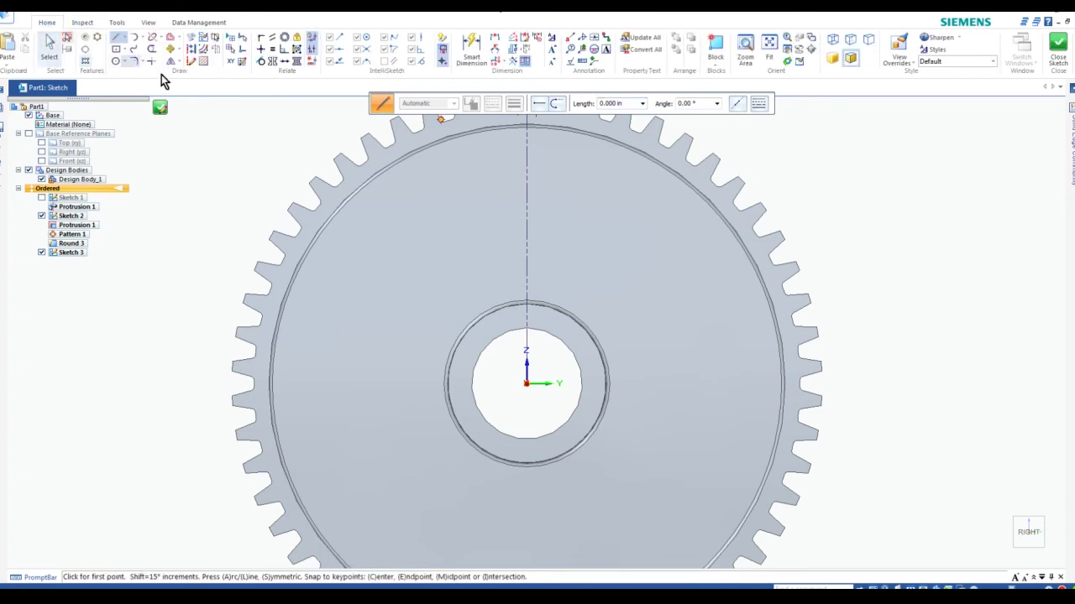
{"action": "left_click", "coordinate": [117, 62]}
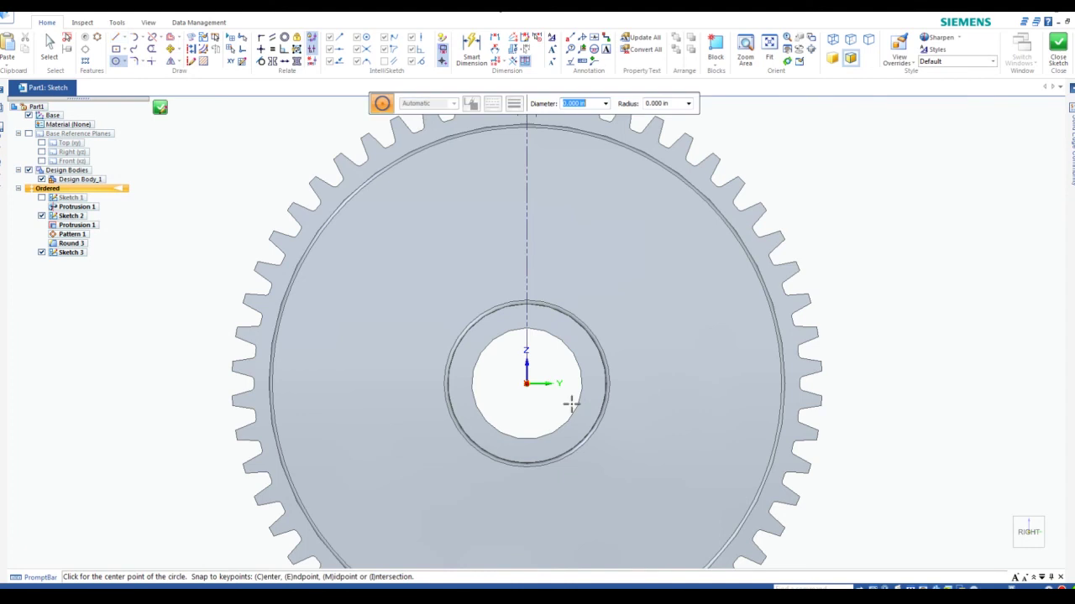
{"action": "left_click", "coordinate": [527, 384]}
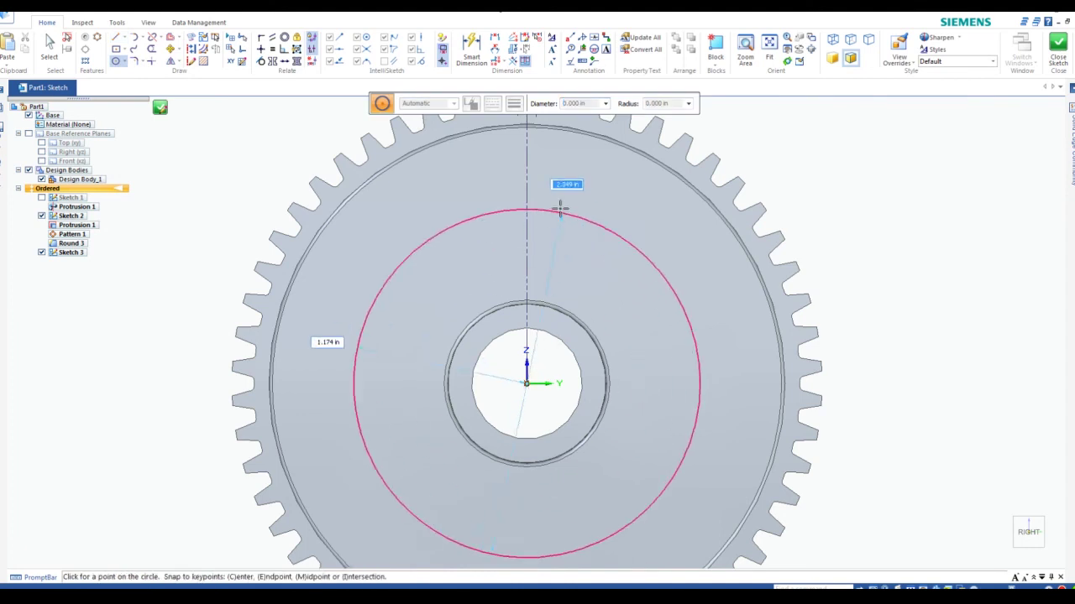
{"action": "left_click", "coordinate": [546, 149]}
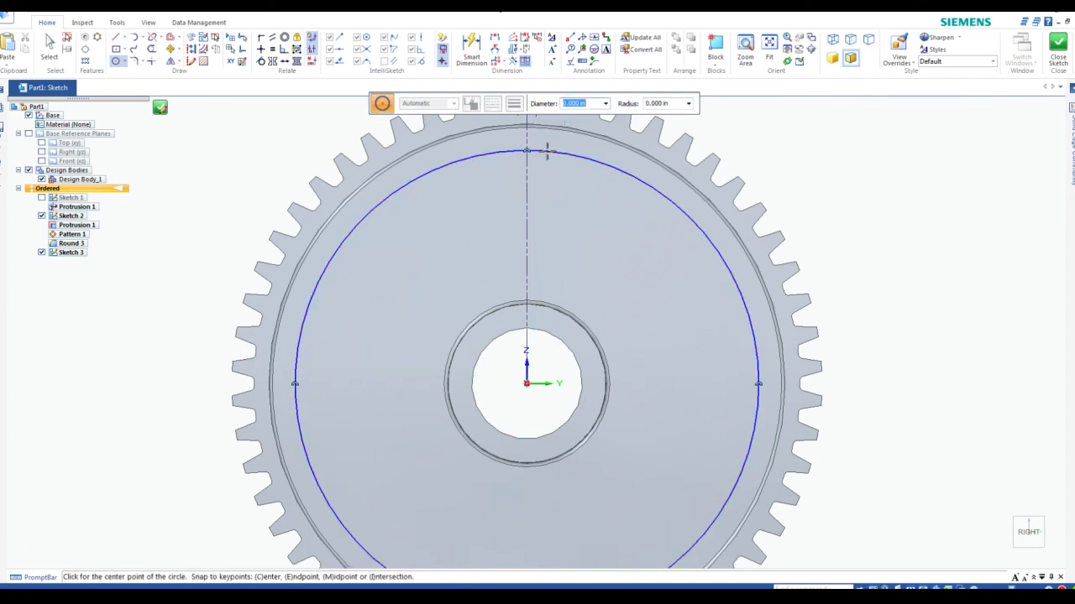
{"action": "left_click", "coordinate": [526, 384]}
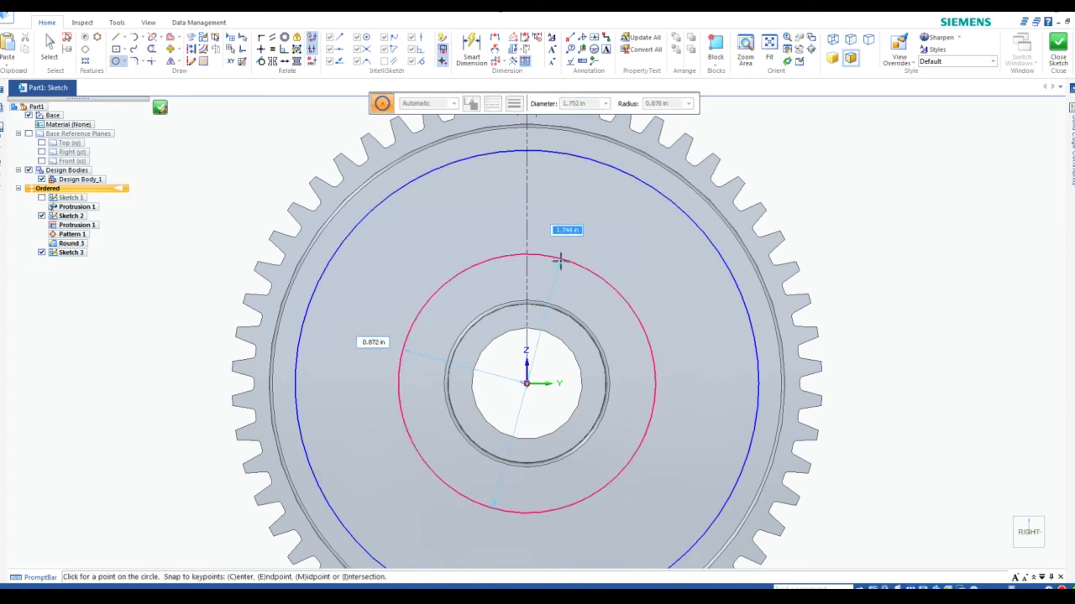
{"action": "left_click", "coordinate": [559, 270]}
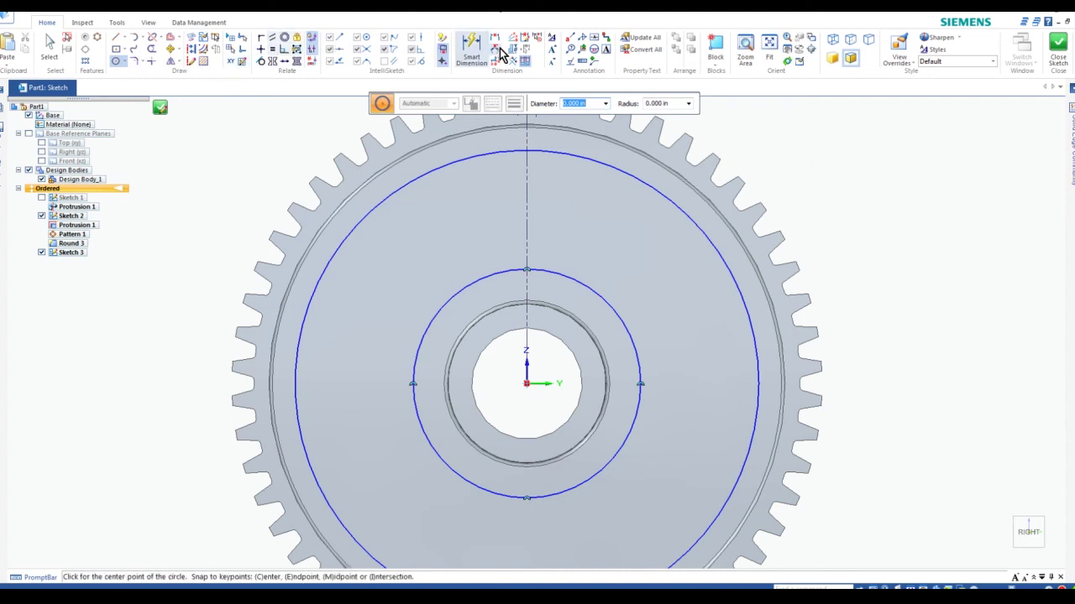
Dimension the outer circle and set its diameter to 3 in.
{"action": "left_click", "coordinate": [470, 48]}
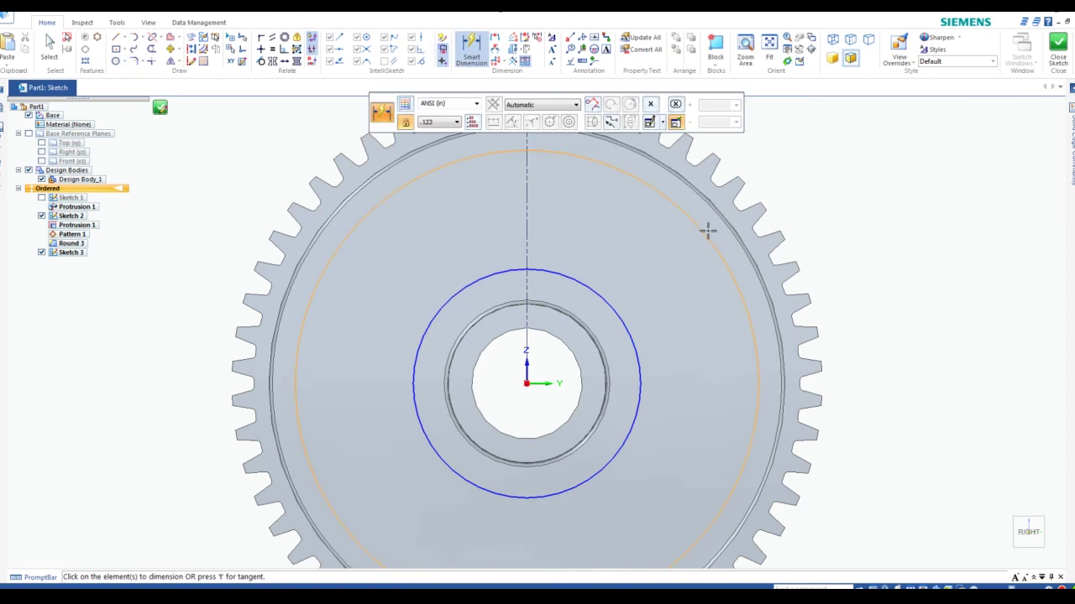
{"action": "left_click", "coordinate": [707, 232]}
{"action": "left_click", "coordinate": [818, 161]}
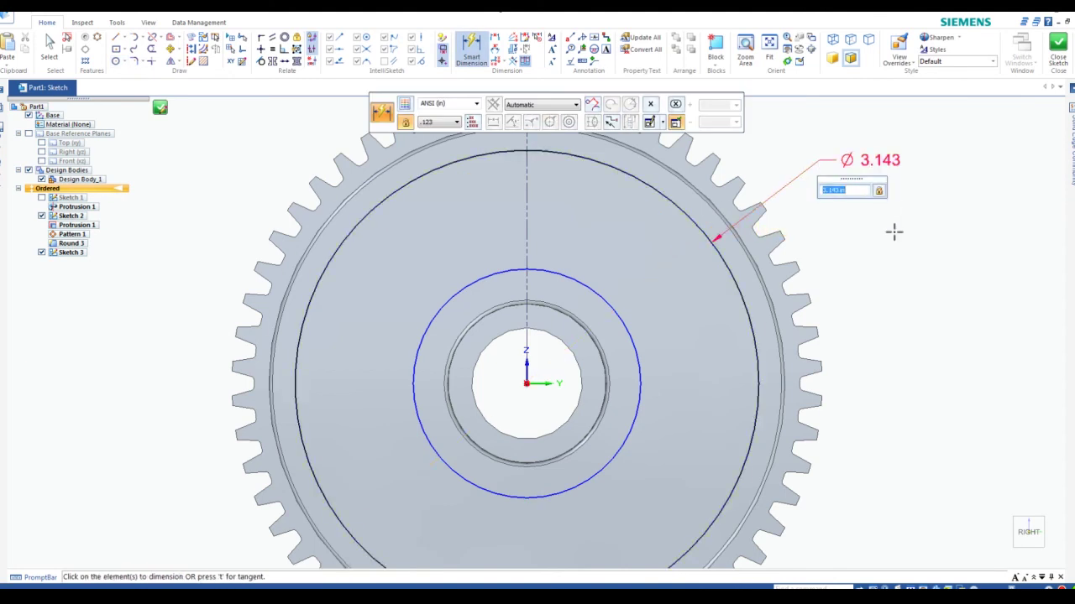
{"action": "type", "text": "3"}
{"action": "key", "text": "Return"}
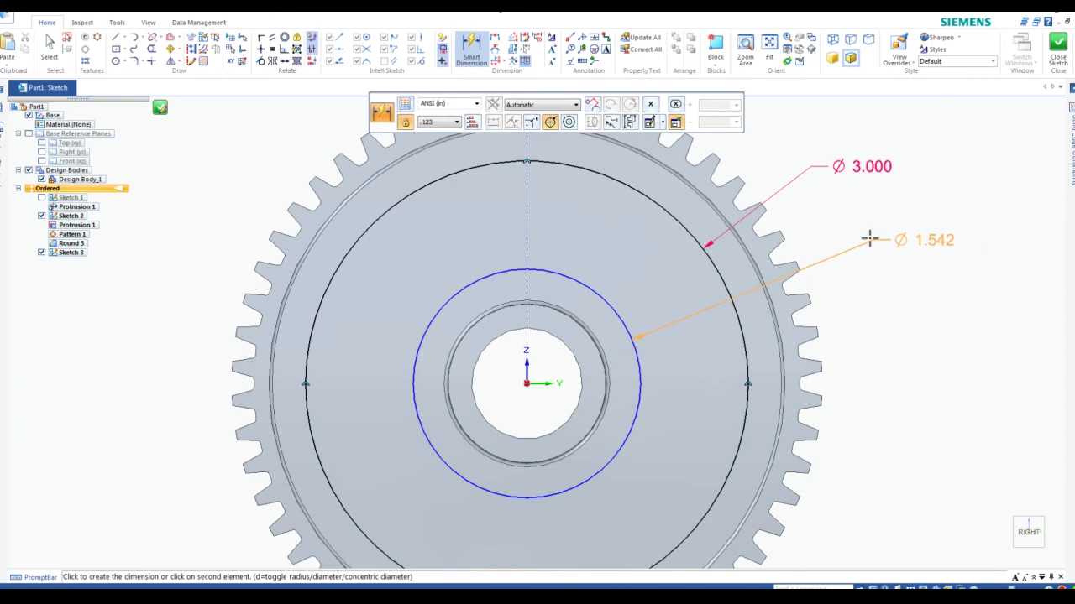
Dimension the inner circle around the hub and set its diameter to 1.4 in.
{"action": "left_click", "coordinate": [868, 240]}
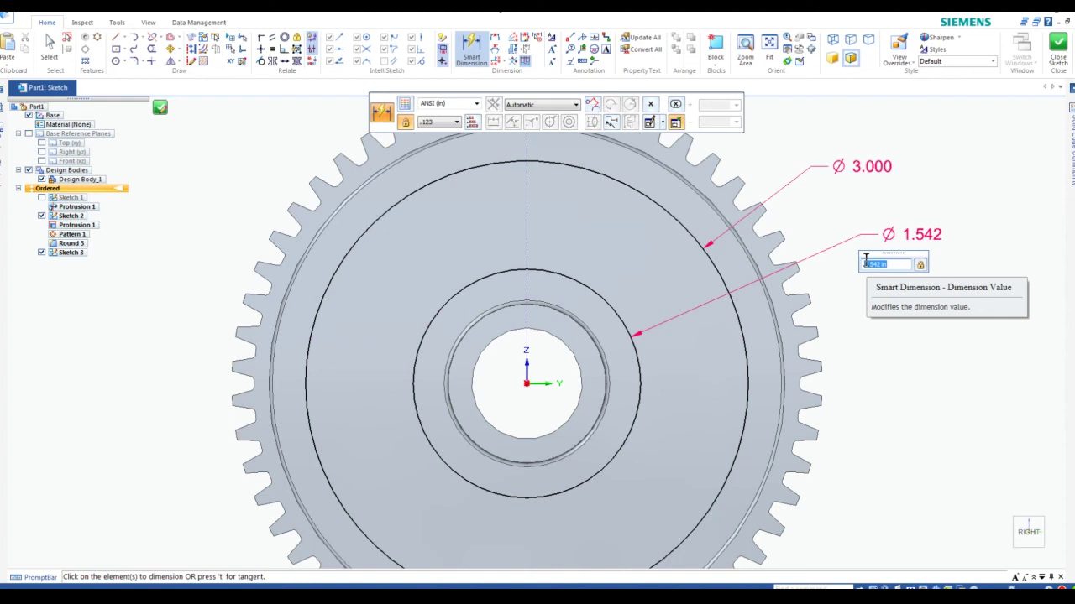
{"action": "key", "text": "BackSpace"}
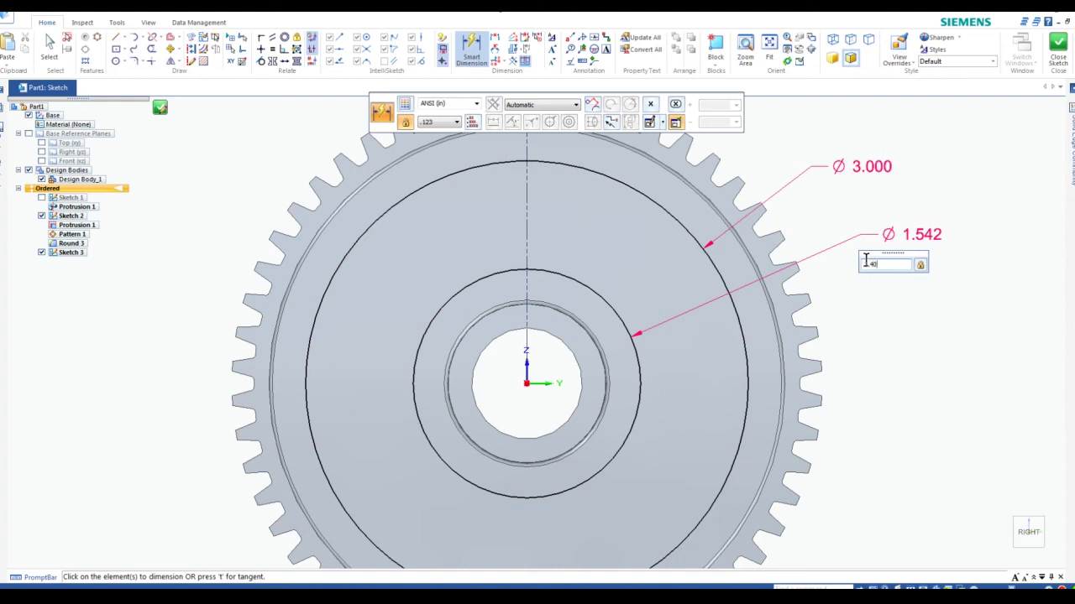
{"action": "key", "text": "Return"}
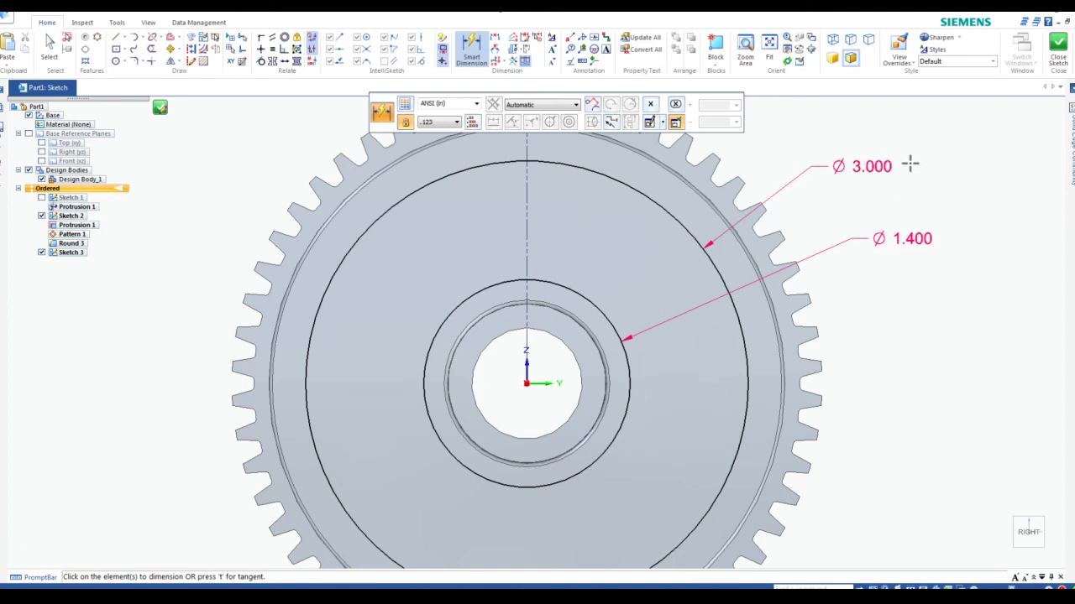
{"action": "key", "text": "Escape"}
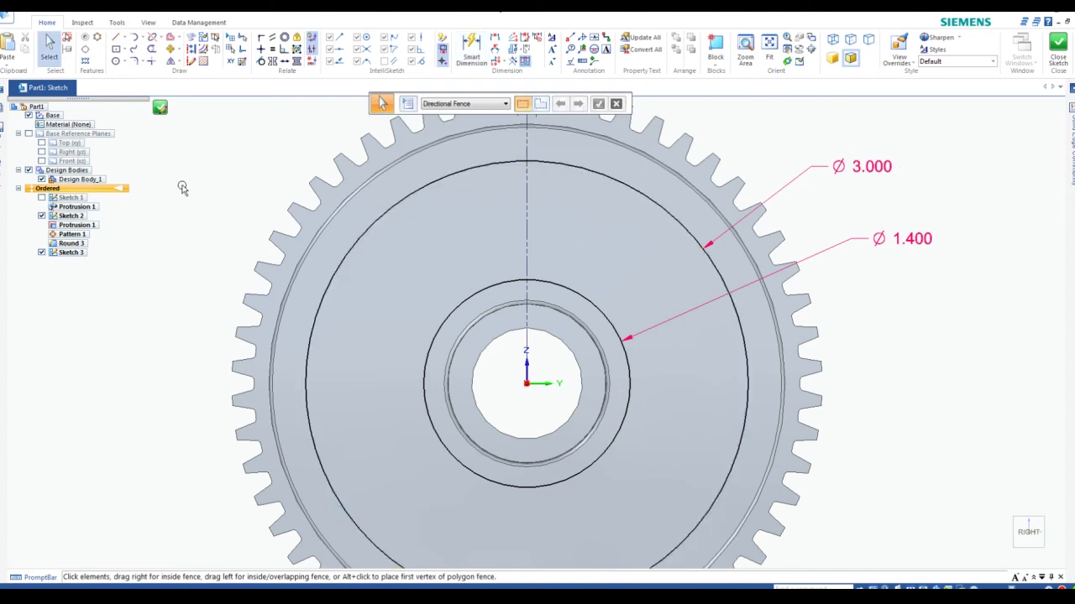
Draw a vertical line about 1.3 in long upward from the wheel's centre, ending between the two circles.
{"action": "left_click", "coordinate": [118, 37]}
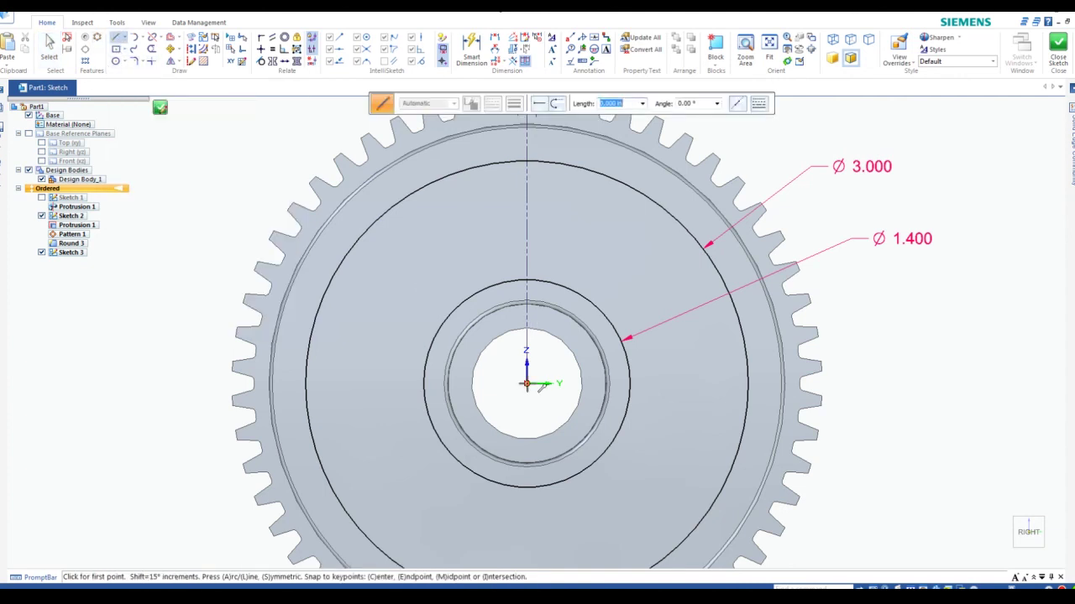
{"action": "left_click", "coordinate": [527, 382]}
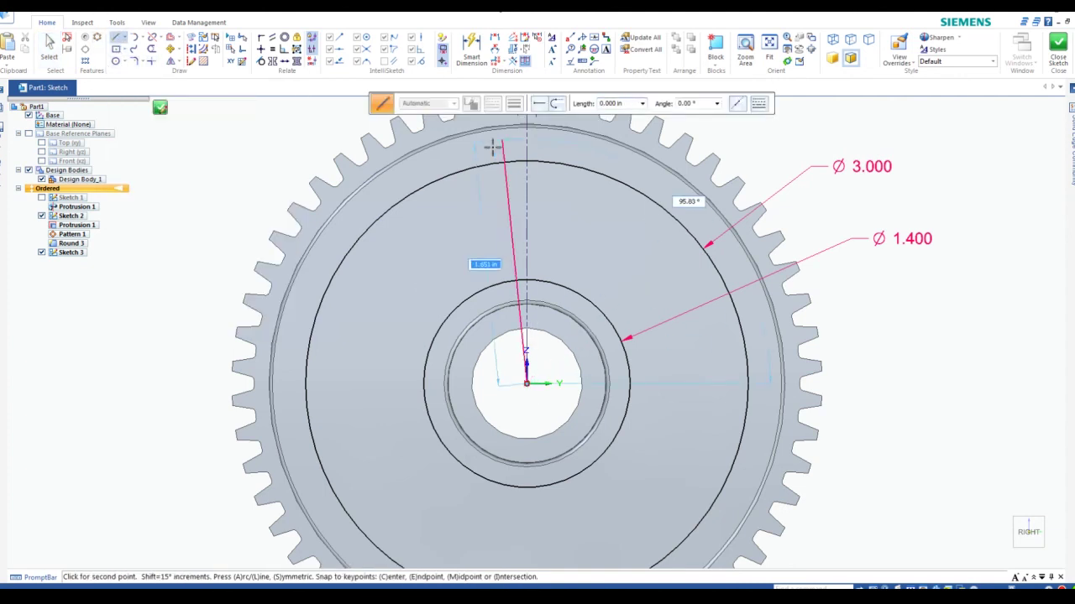
{"action": "left_click", "coordinate": [526, 190]}
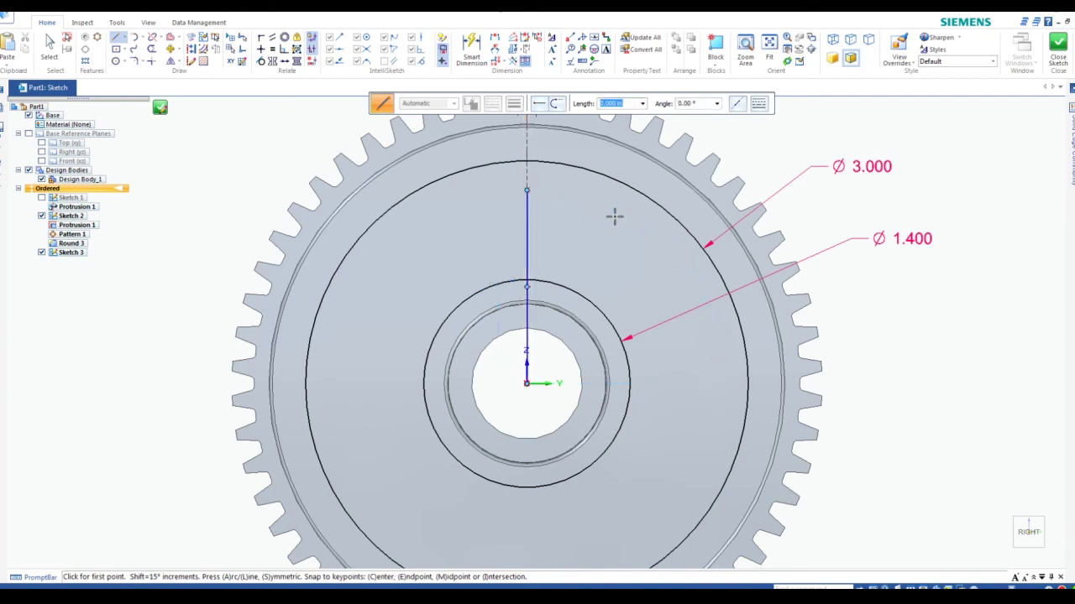
{"action": "key", "text": "Escape"}
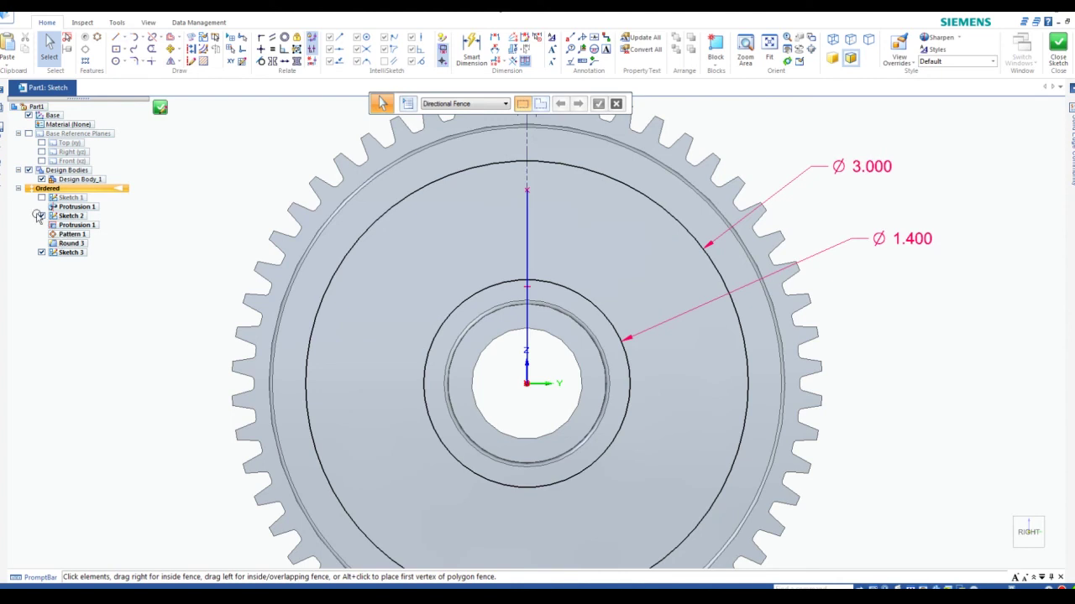
Hide Sketch 2 and convert the vertical line from the wheel's centre to construction geometry.
{"action": "left_click", "coordinate": [42, 216]}
{"action": "left_click", "coordinate": [529, 225]}
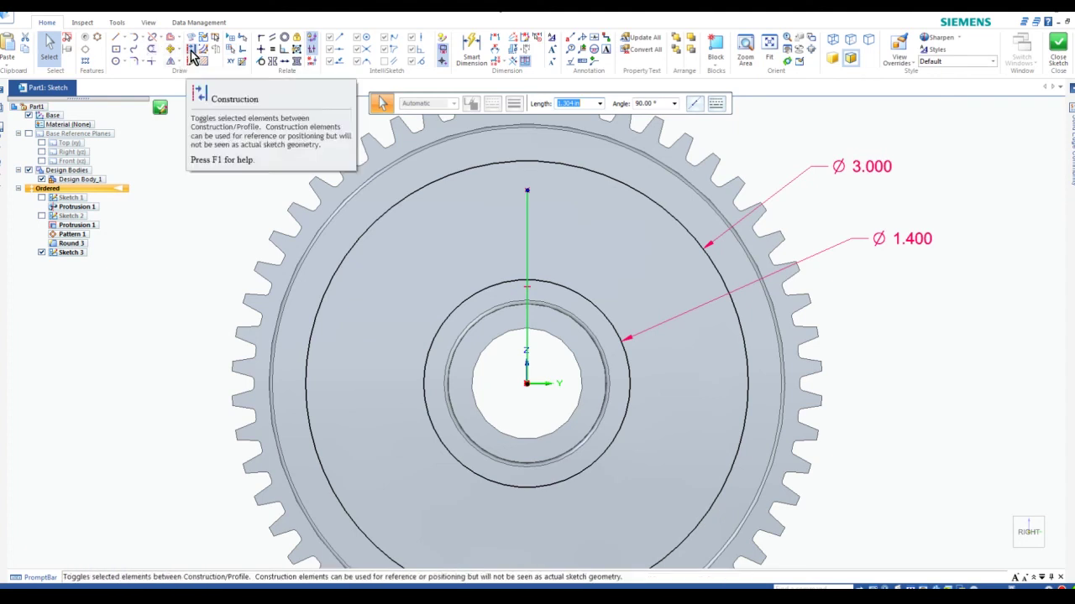
{"action": "left_click", "coordinate": [191, 51]}
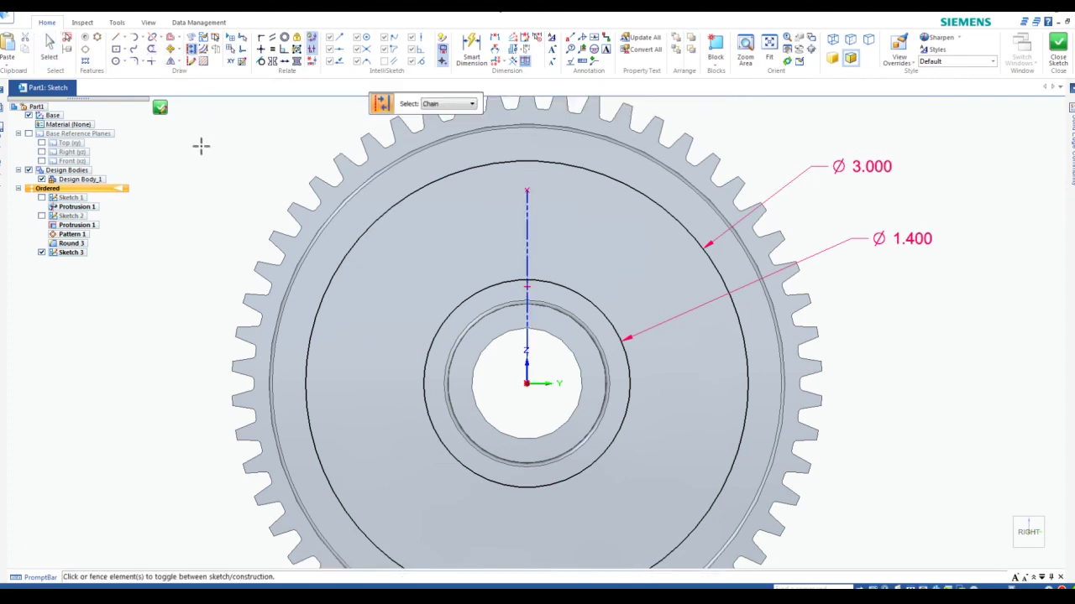
Draw two lines from the wheel's centre past the outer circle, about 29.5° left and 33.4° right of the vertical construction line.
{"action": "left_click", "coordinate": [119, 44]}
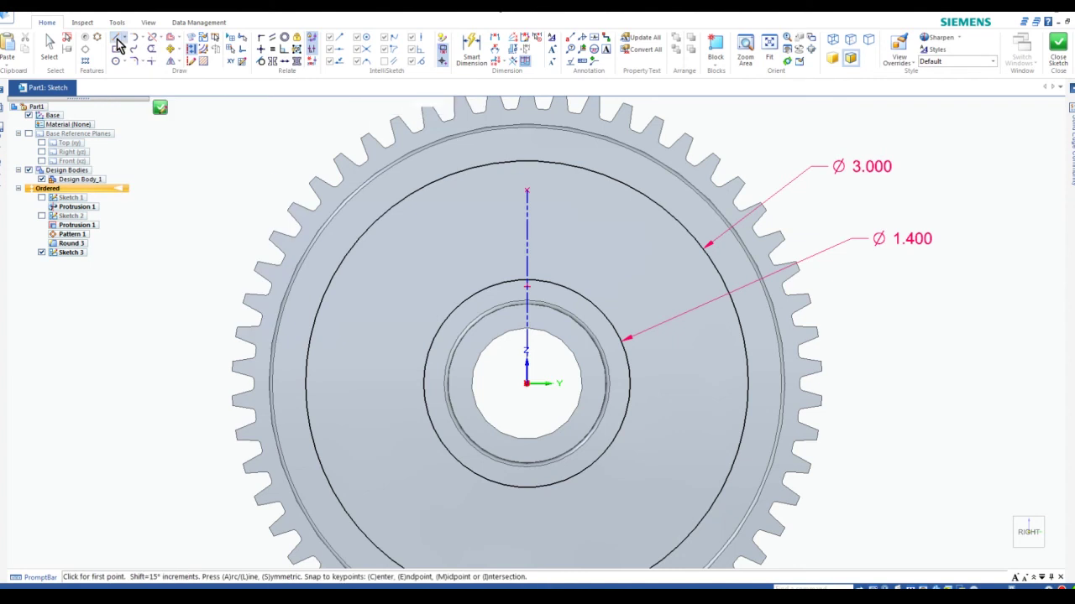
{"action": "left_click", "coordinate": [527, 384]}
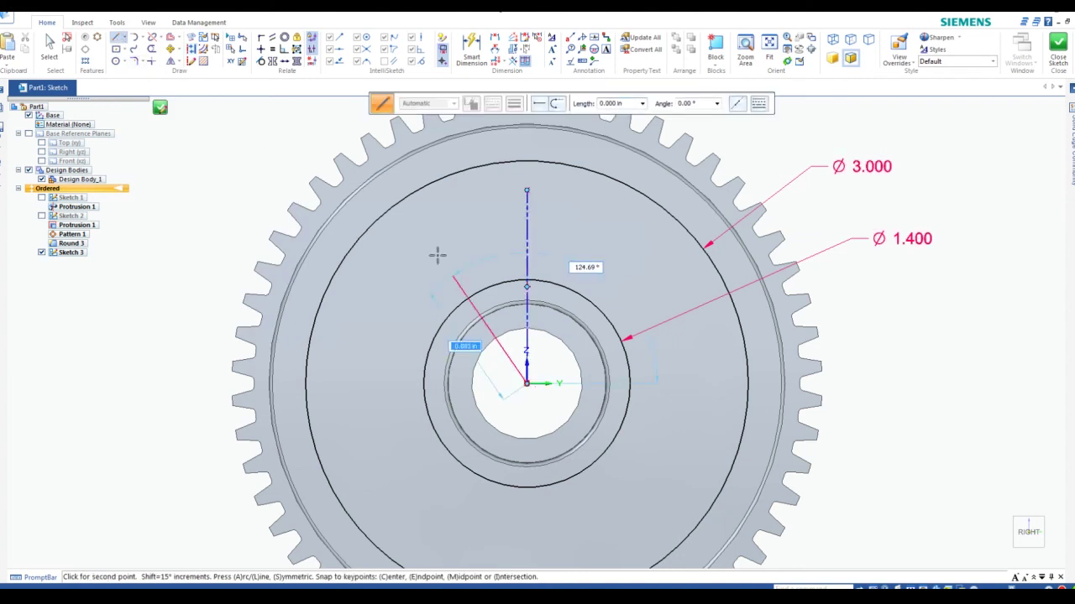
{"action": "left_click", "coordinate": [407, 172]}
{"action": "key", "text": "Escape"}
{"action": "left_click", "coordinate": [116, 38]}
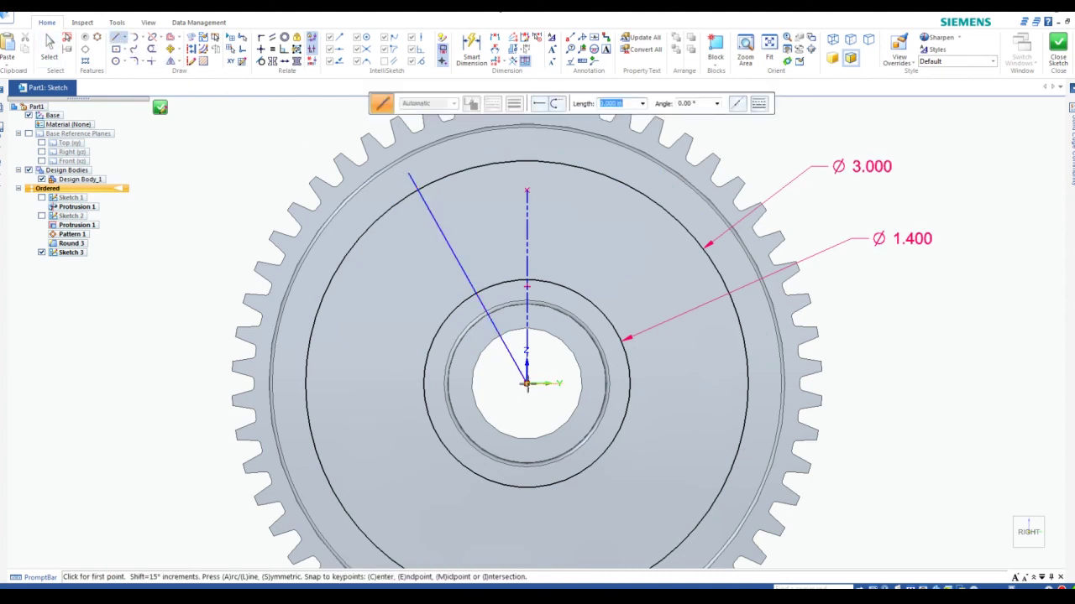
{"action": "left_click", "coordinate": [526, 384]}
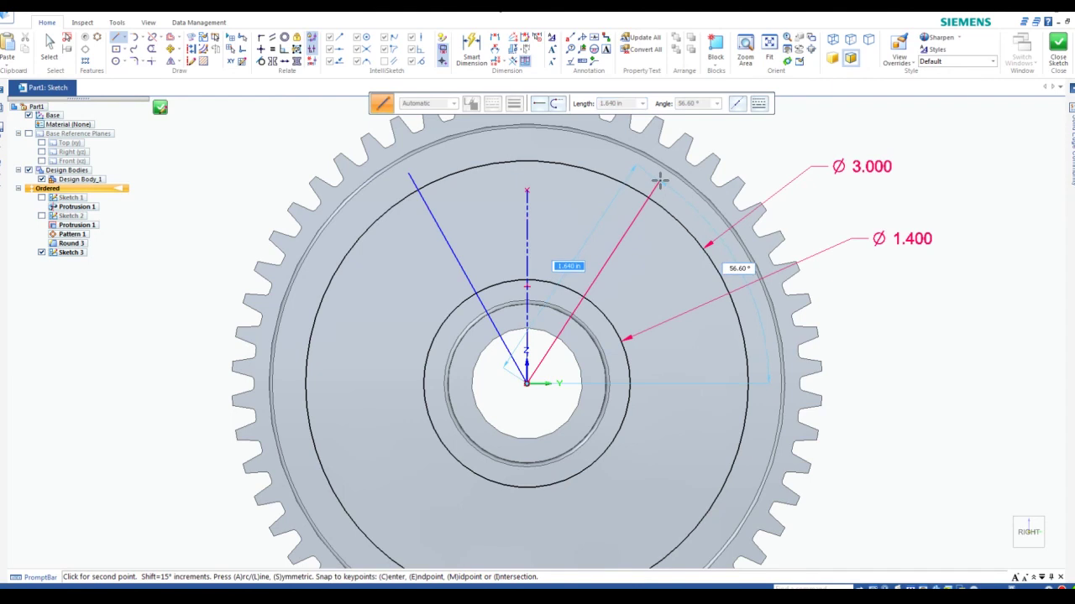
{"action": "left_click", "coordinate": [625, 287]}
{"action": "key", "text": "Escape"}
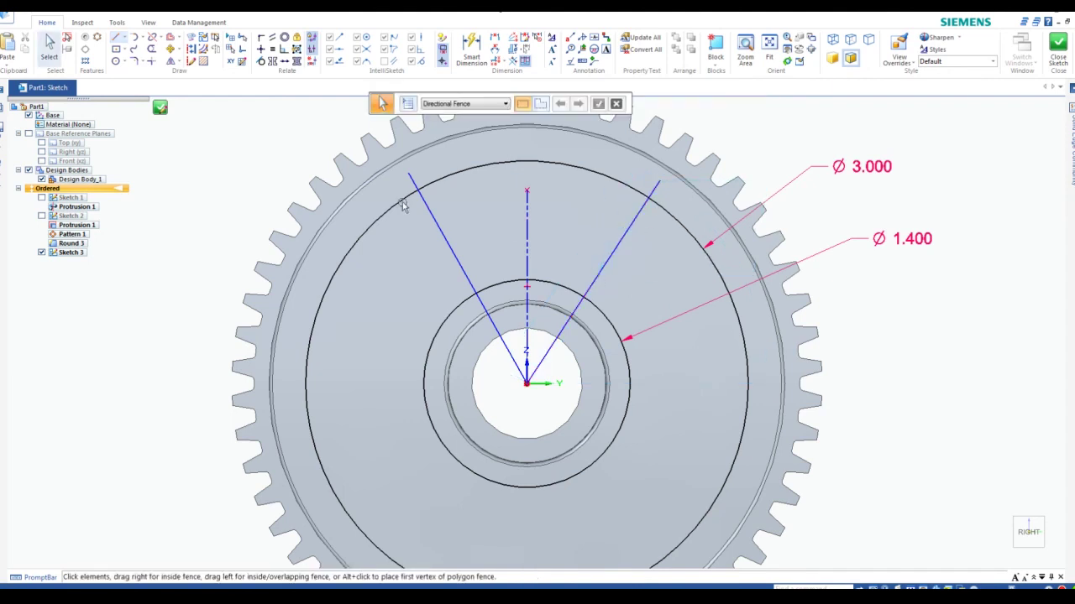
Dimension the angle between the construction line and the left slanted line and set it to 25°.
{"action": "scroll", "coordinate": [512, 209], "scroll_direction": "up", "scroll_amount": 2}
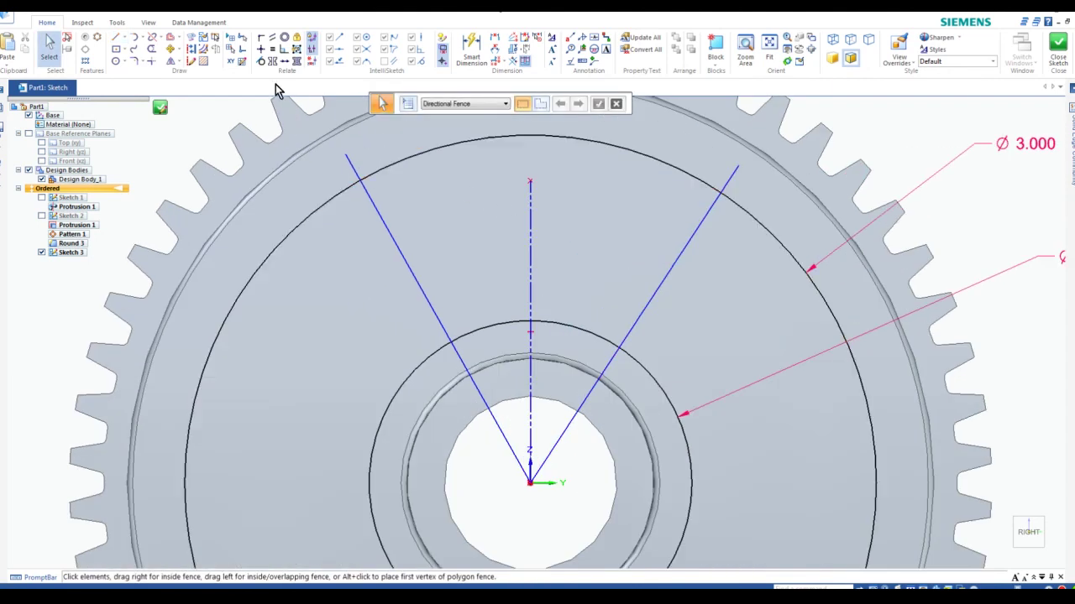
{"action": "left_click", "coordinate": [495, 53]}
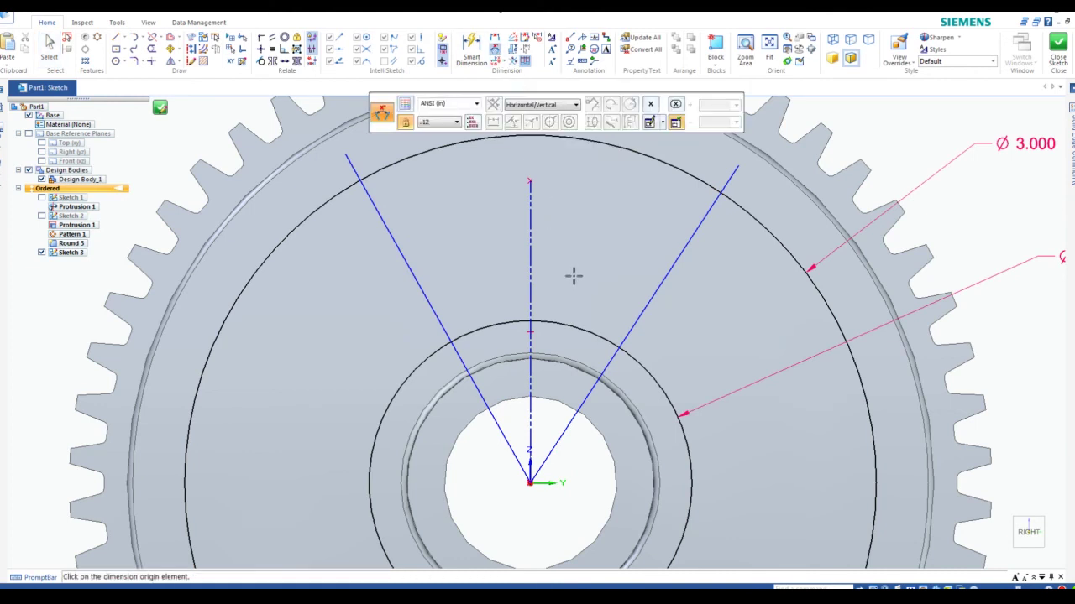
{"action": "left_click", "coordinate": [530, 259]}
{"action": "left_click", "coordinate": [414, 271]}
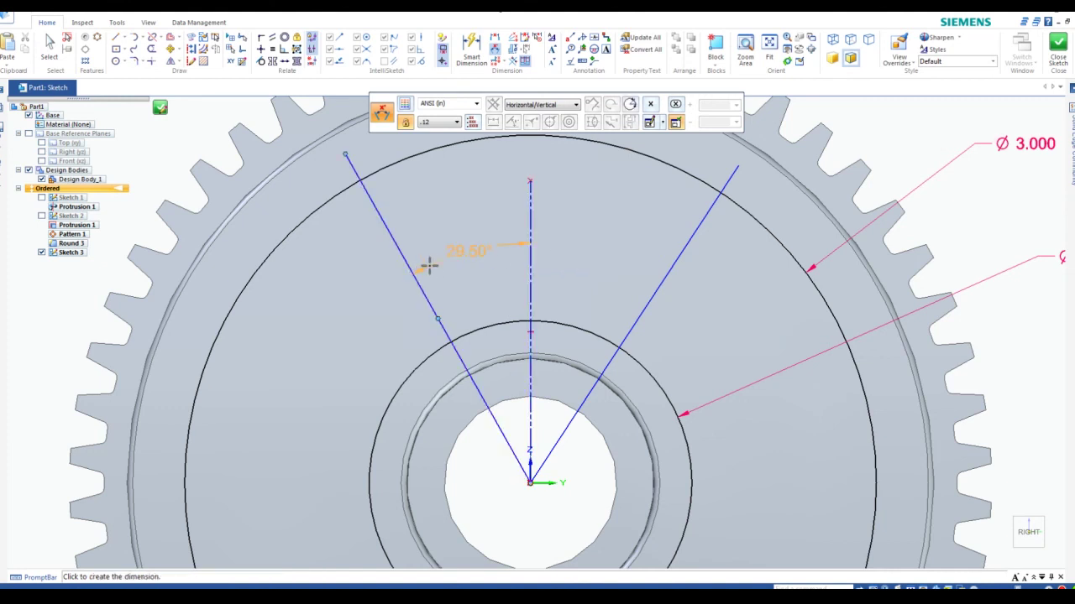
{"action": "left_click", "coordinate": [444, 257]}
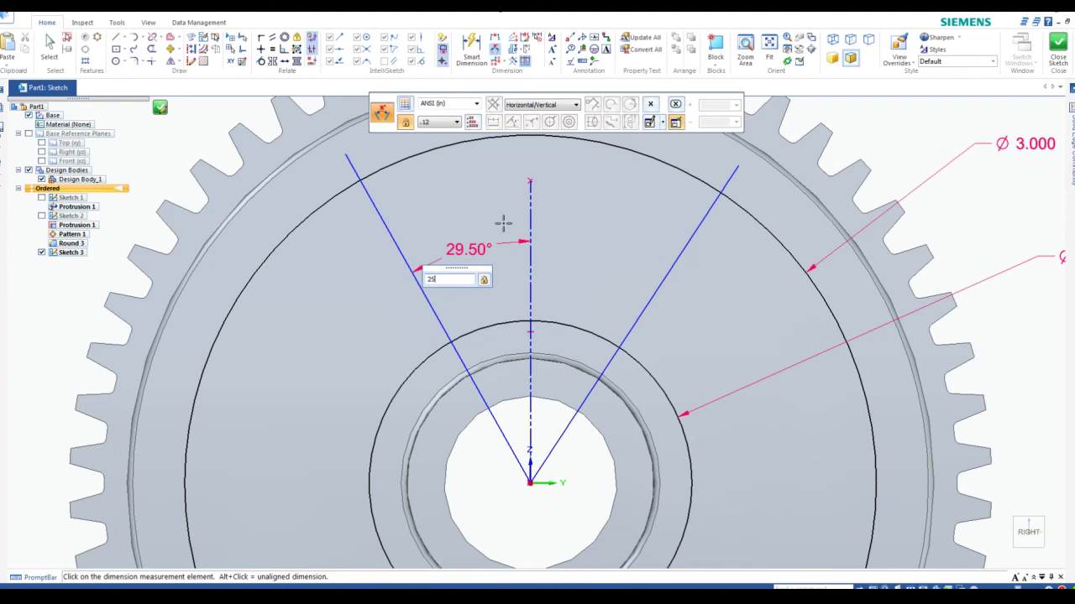
{"action": "key", "text": "Return"}
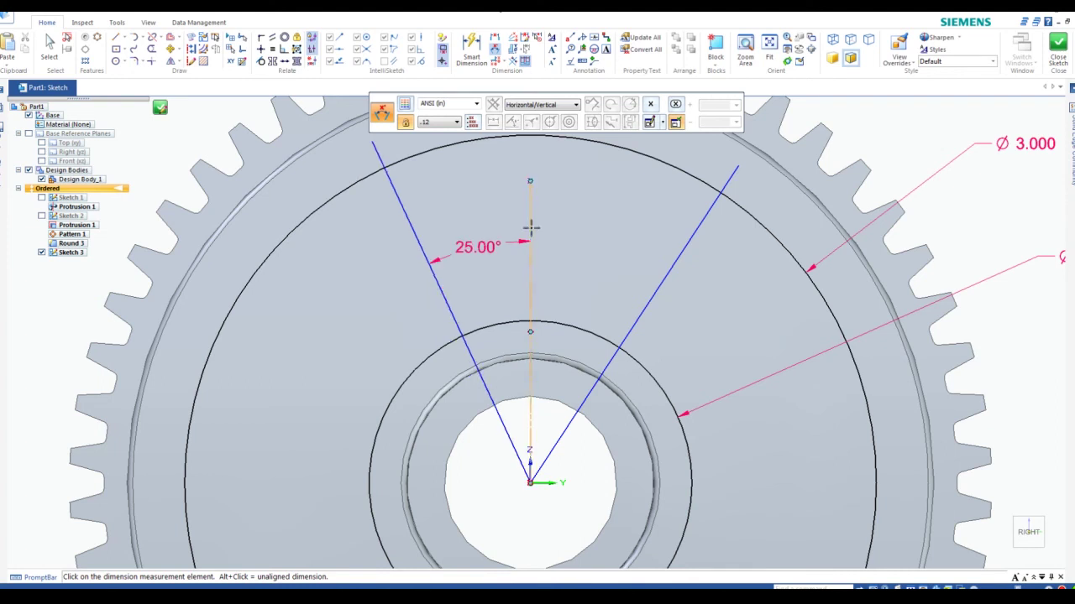
Dimension the angle between the construction line and the right slanted line and set it to 25°.
{"action": "left_click", "coordinate": [531, 226]}
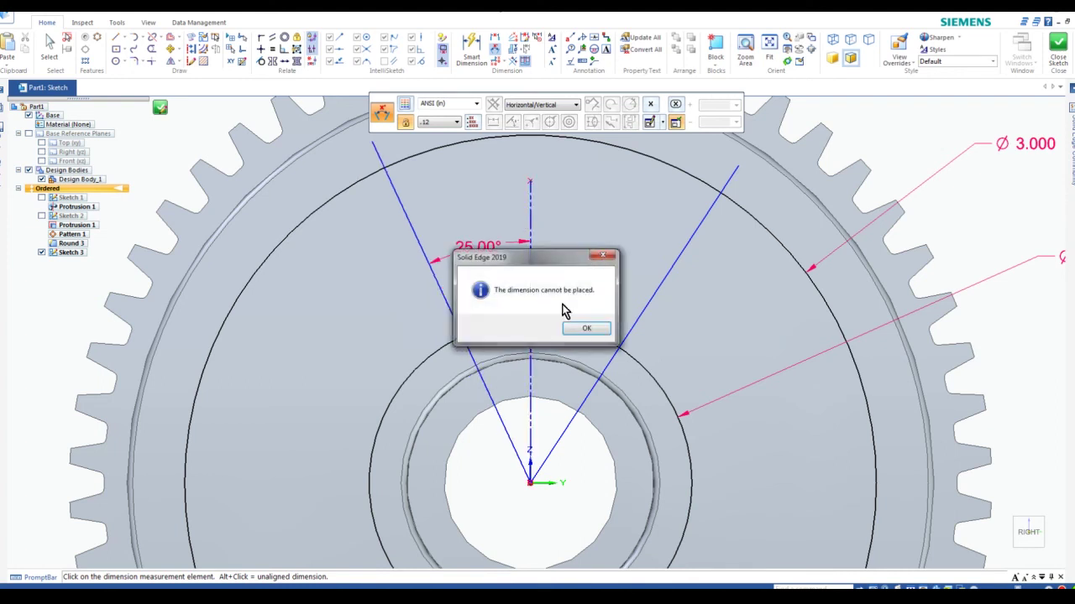
{"action": "left_click", "coordinate": [587, 331]}
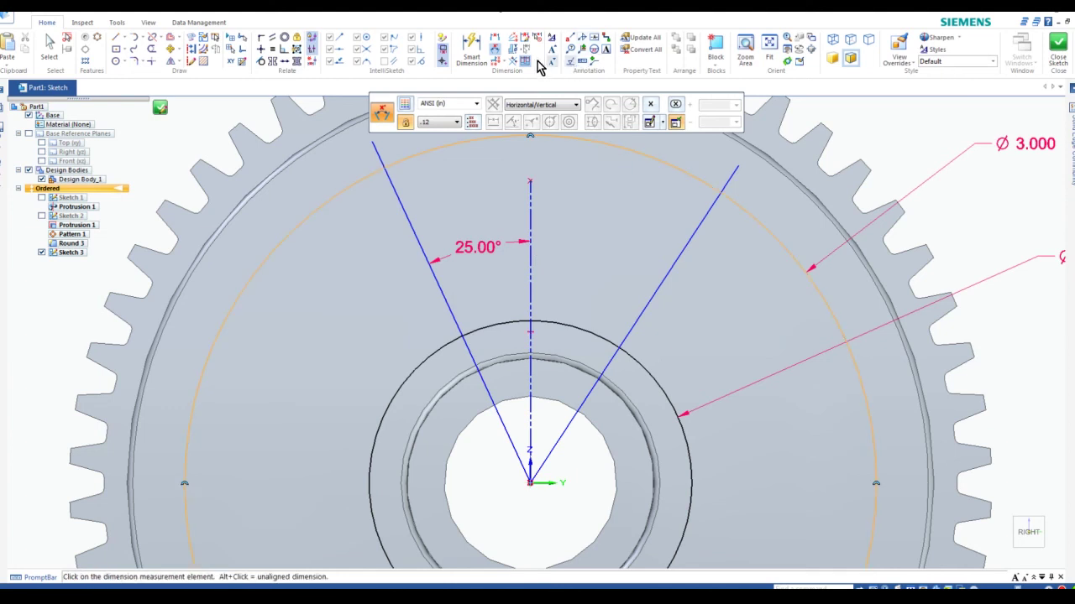
{"action": "left_click", "coordinate": [496, 54]}
{"action": "left_click", "coordinate": [531, 216]}
{"action": "left_click", "coordinate": [682, 248]}
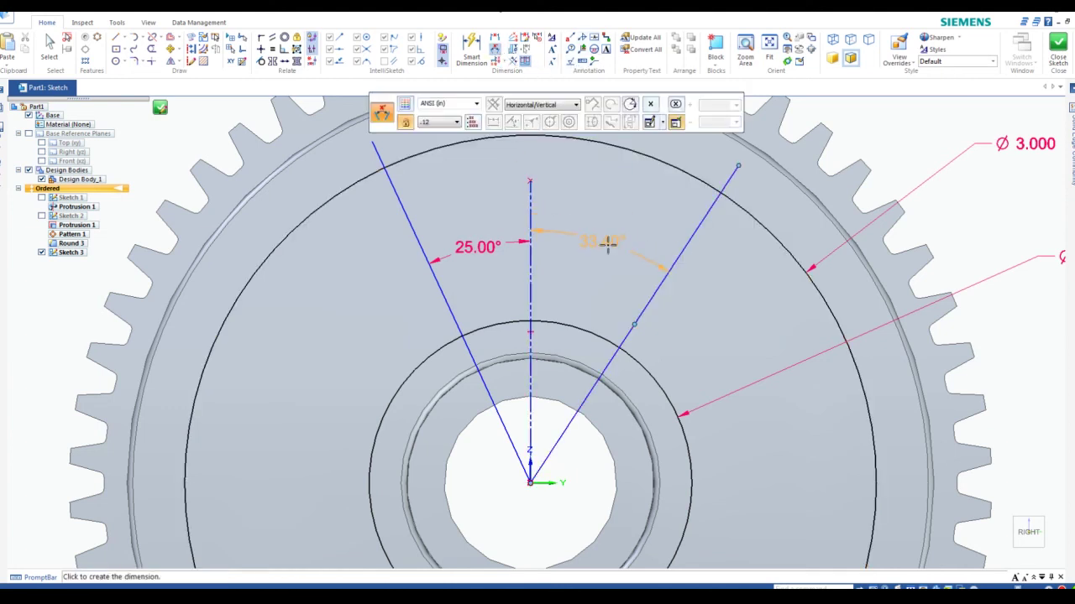
{"action": "left_click", "coordinate": [607, 246]}
{"action": "type", "text": "25"}
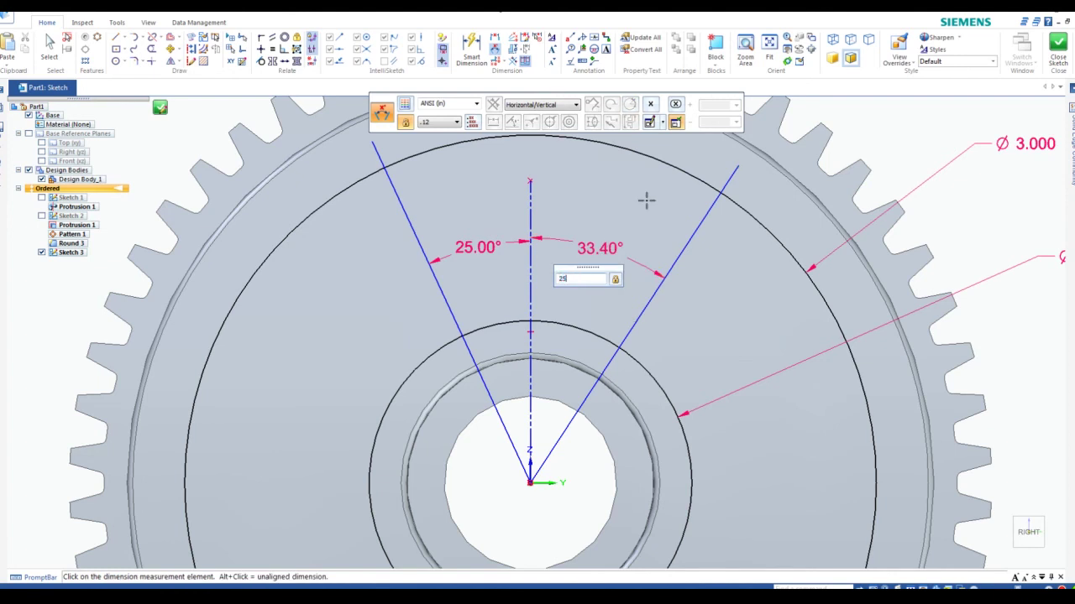
{"action": "key", "text": "Return"}
{"action": "scroll", "coordinate": [617, 194], "scroll_direction": "up", "scroll_amount": 1}
{"action": "left_click", "coordinate": [378, 223]}
{"action": "key", "text": "Escape"}
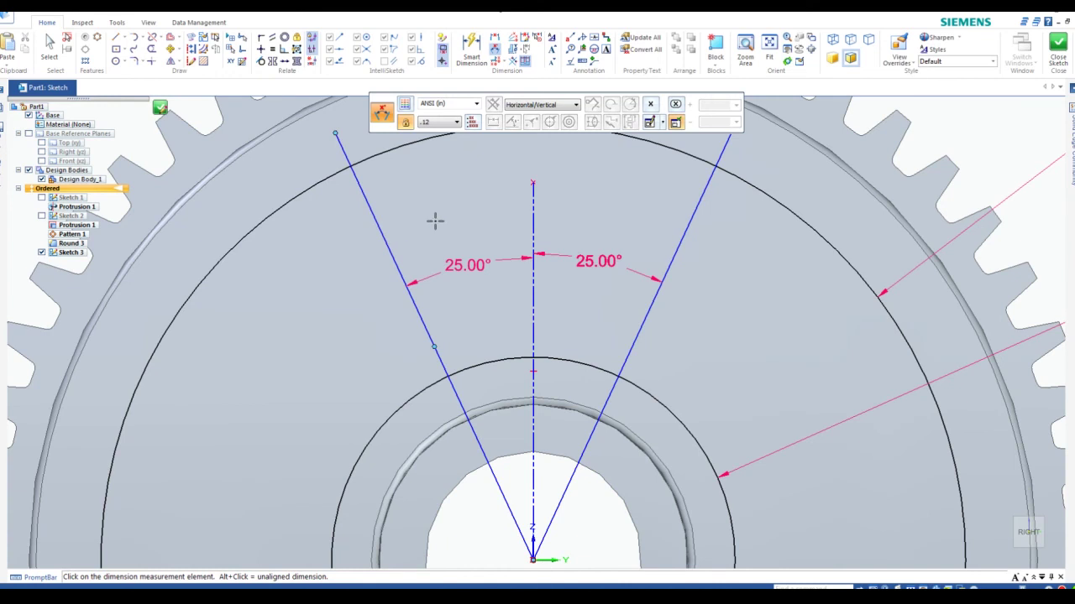
{"action": "scroll", "coordinate": [621, 206], "scroll_direction": "down", "scroll_amount": 1}
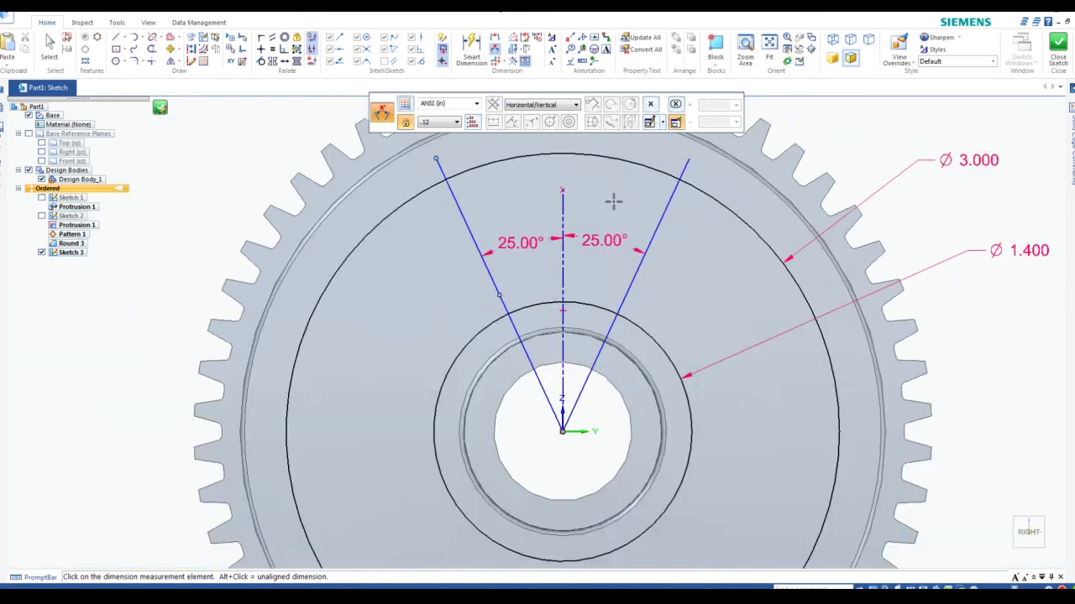
Trim the slanted lines and both circles to leave a closed sector above the hub, and close the sketch.
{"action": "left_click", "coordinate": [152, 54]}
{"action": "left_click", "coordinate": [439, 165]}
{"action": "left_click", "coordinate": [685, 166]}
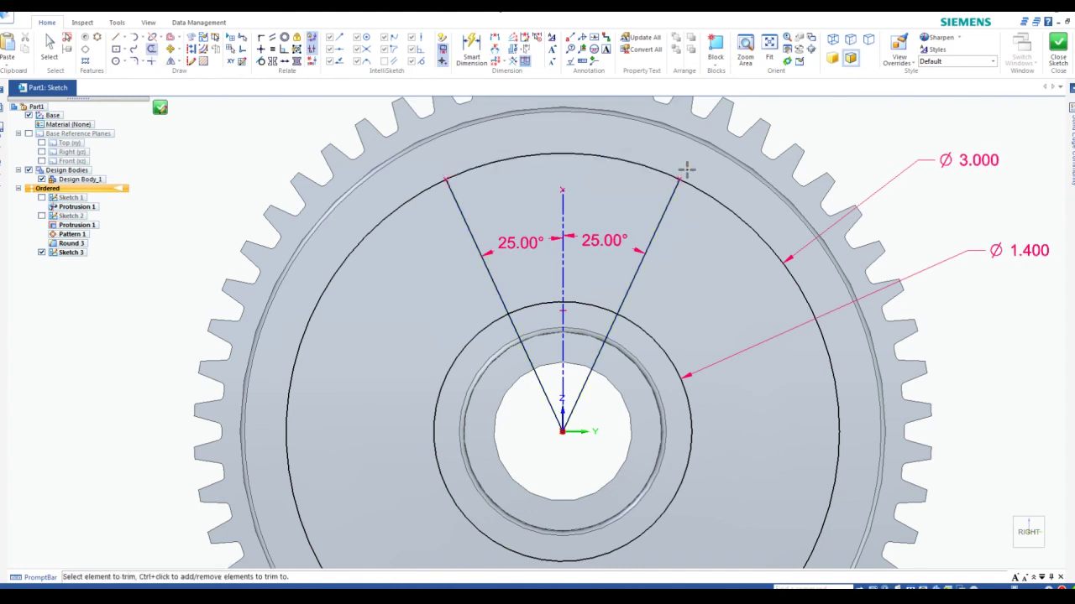
{"action": "left_click", "coordinate": [613, 334]}
{"action": "left_click", "coordinate": [526, 348]}
{"action": "left_click", "coordinate": [483, 330]}
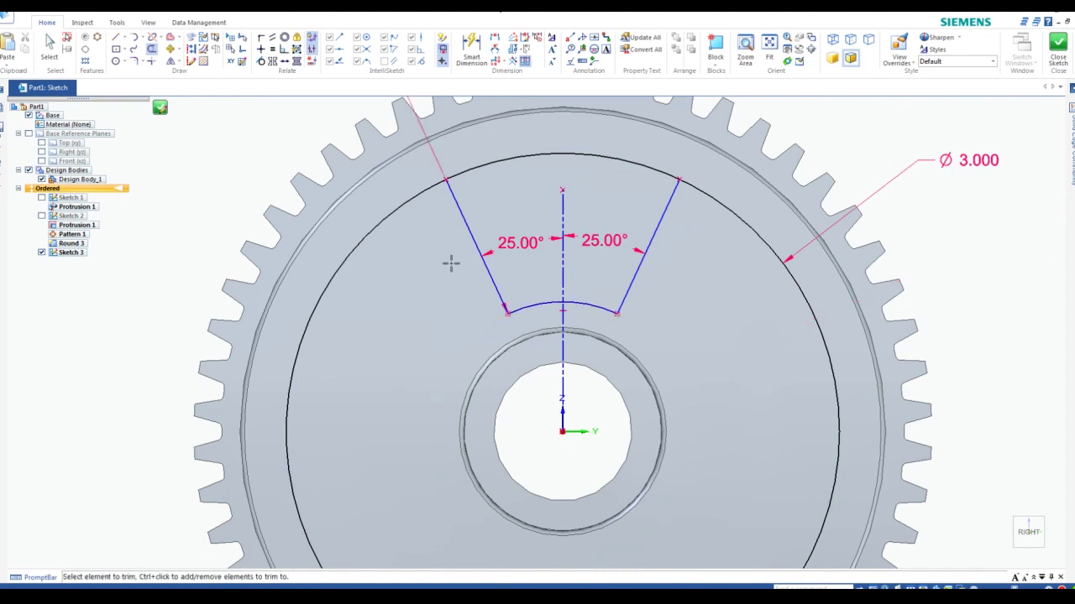
{"action": "left_click", "coordinate": [425, 195]}
{"action": "scroll", "coordinate": [724, 267], "scroll_direction": "down", "scroll_amount": 2}
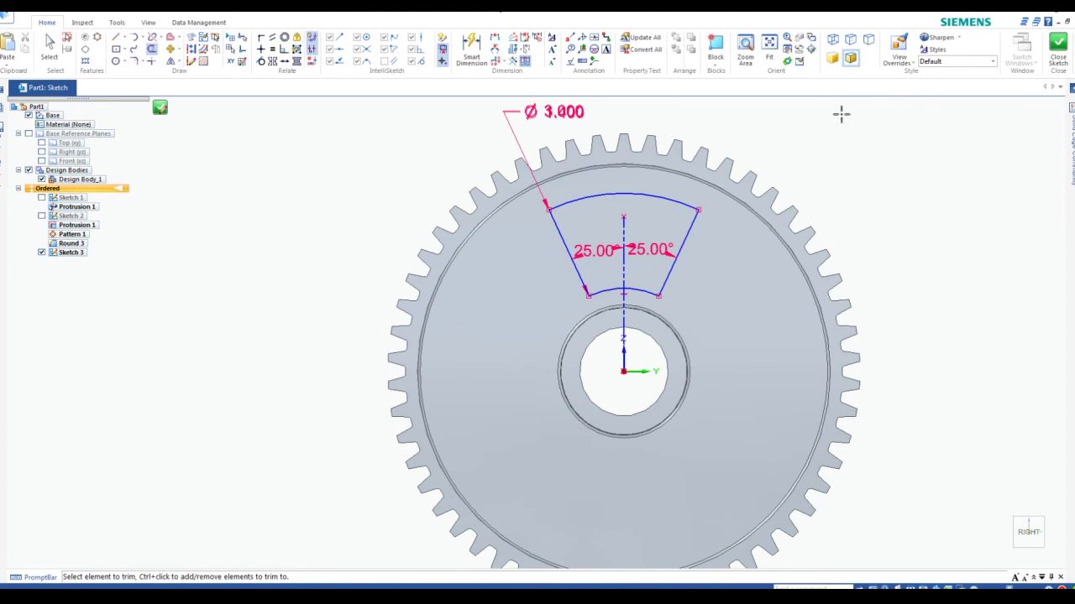
{"action": "left_click", "coordinate": [1059, 51]}
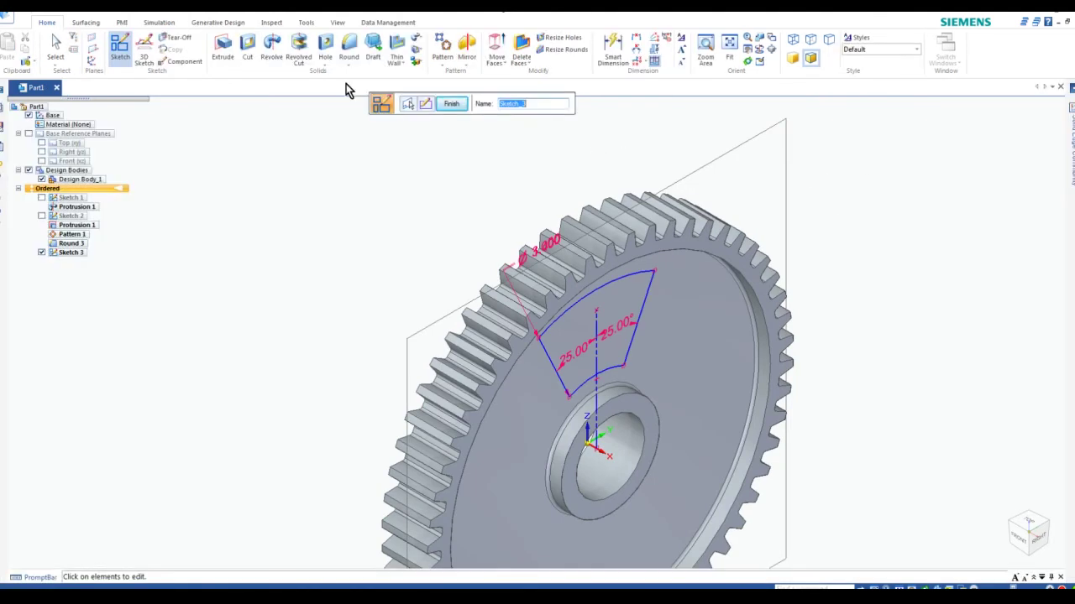
Cut the sector profile completely through the wheel's web.
{"action": "left_click", "coordinate": [248, 51]}
{"action": "left_click", "coordinate": [632, 337]}
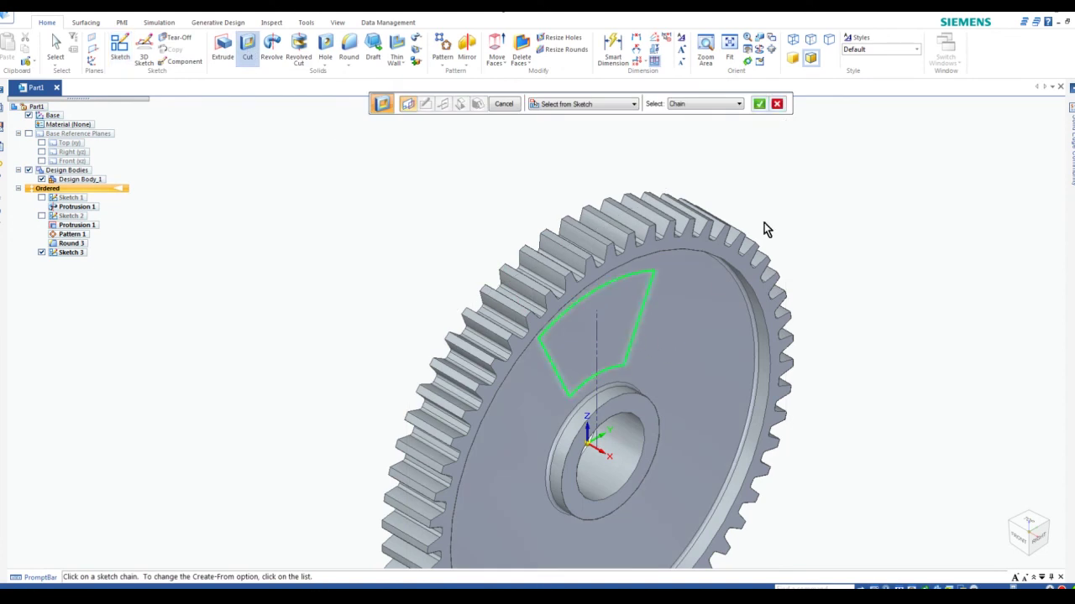
{"action": "left_click", "coordinate": [759, 105]}
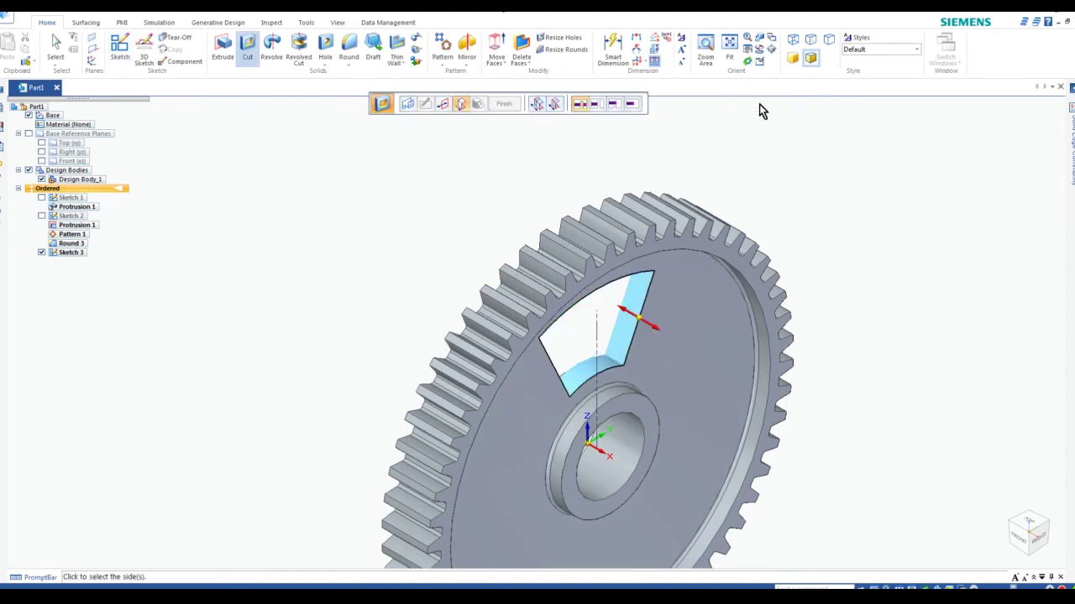
{"action": "left_click", "coordinate": [375, 177]}
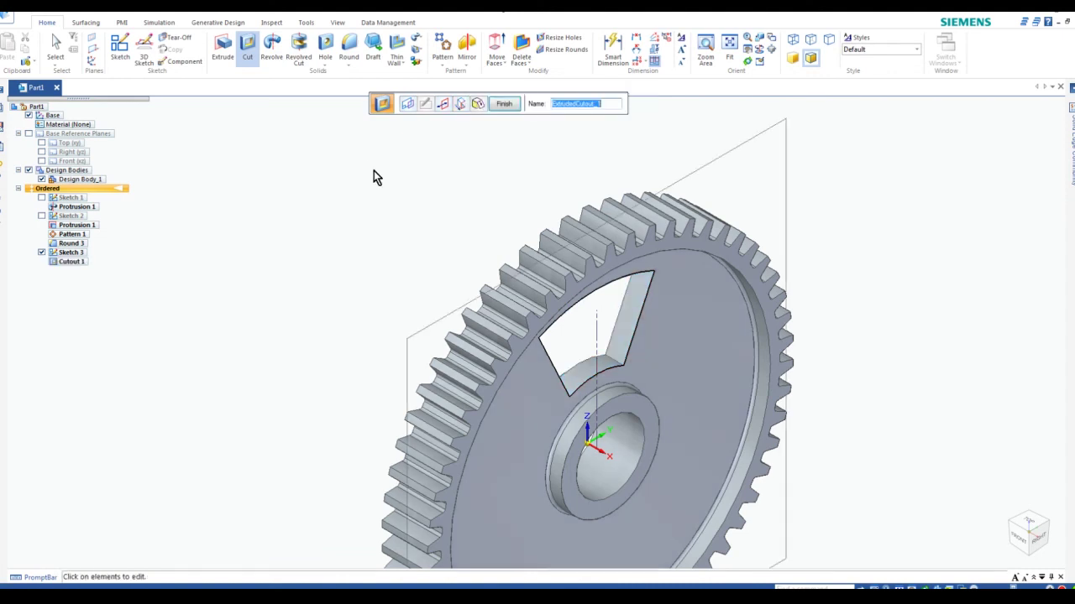
Round the four corner edges of the sector cutout with a radius of 0.25 in.
{"action": "scroll", "coordinate": [683, 333], "scroll_direction": "down", "scroll_amount": 3}
{"action": "scroll", "coordinate": [772, 408], "scroll_direction": "up", "scroll_amount": 3}
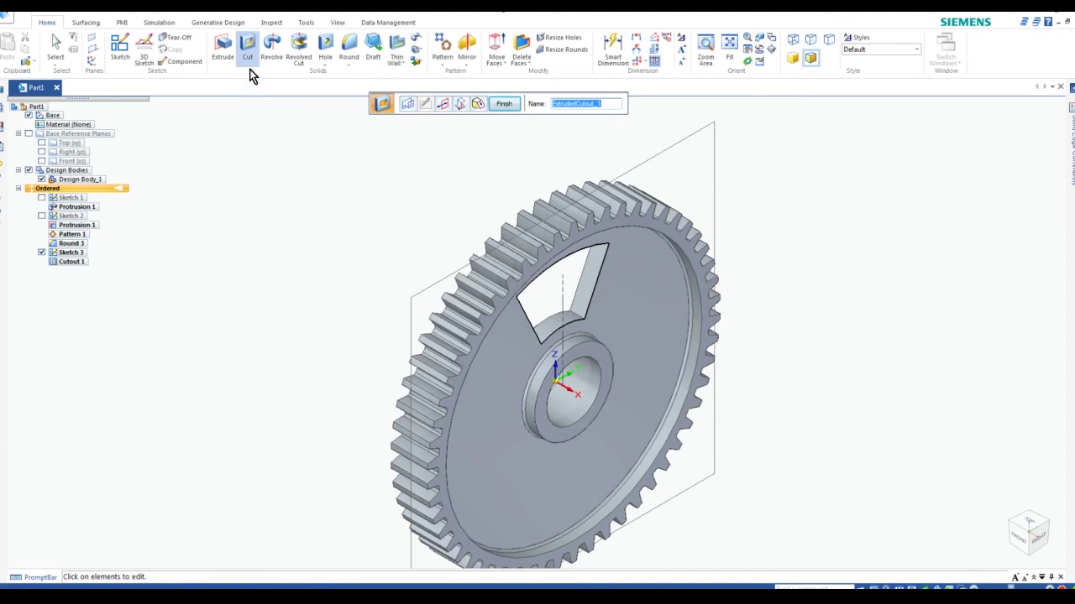
{"action": "left_click", "coordinate": [348, 48]}
{"action": "left_click", "coordinate": [349, 49]}
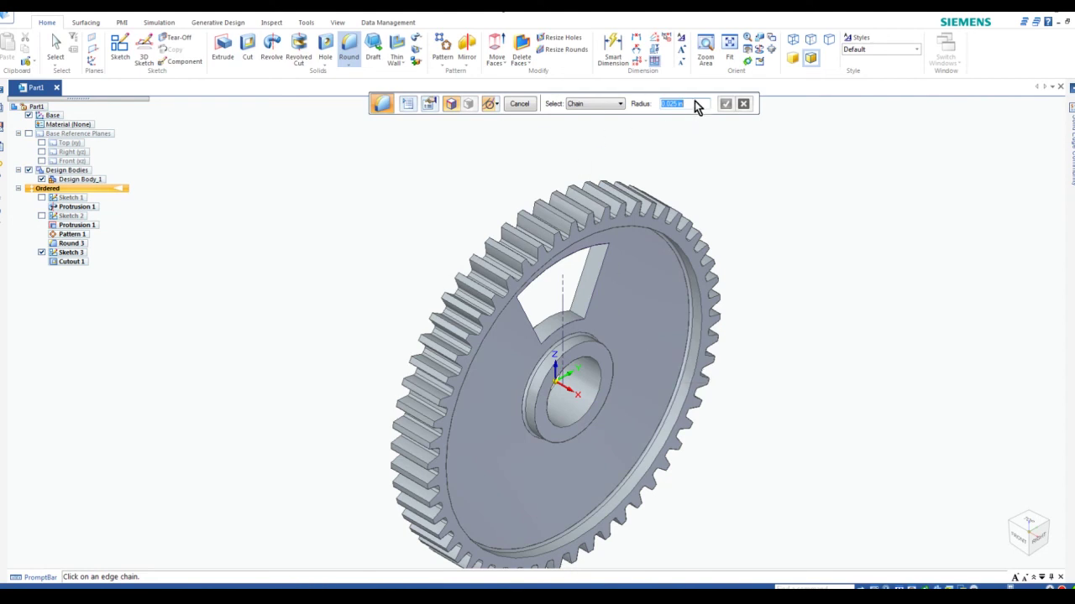
{"action": "key", "text": "BackSpace"}
{"action": "type", "text": "25"}
{"action": "scroll", "coordinate": [528, 320], "scroll_direction": "up", "scroll_amount": 3}
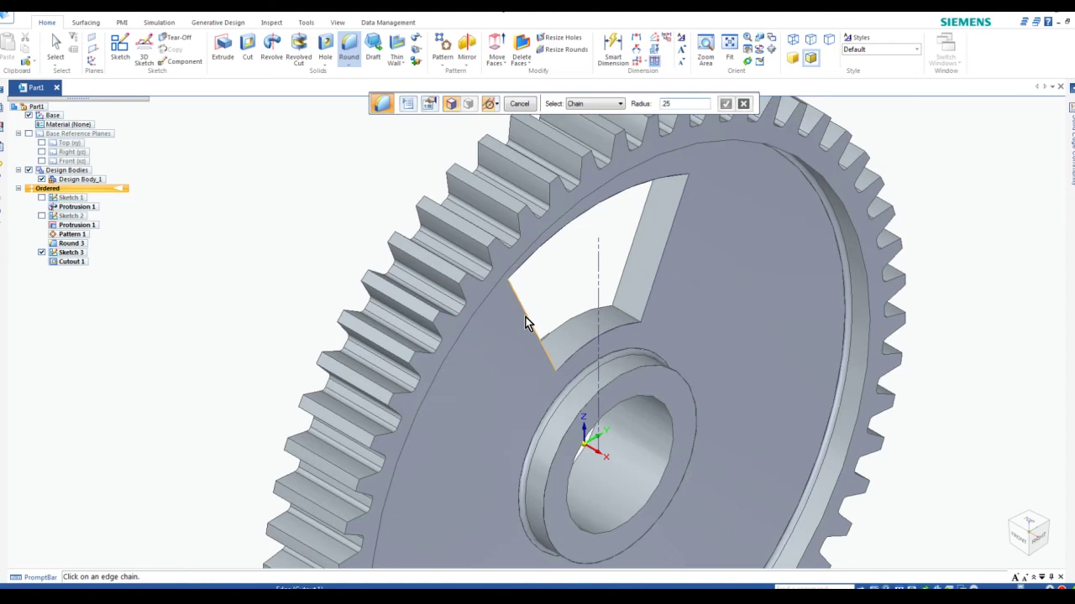
{"action": "left_click", "coordinate": [546, 365]}
{"action": "left_click", "coordinate": [631, 318]}
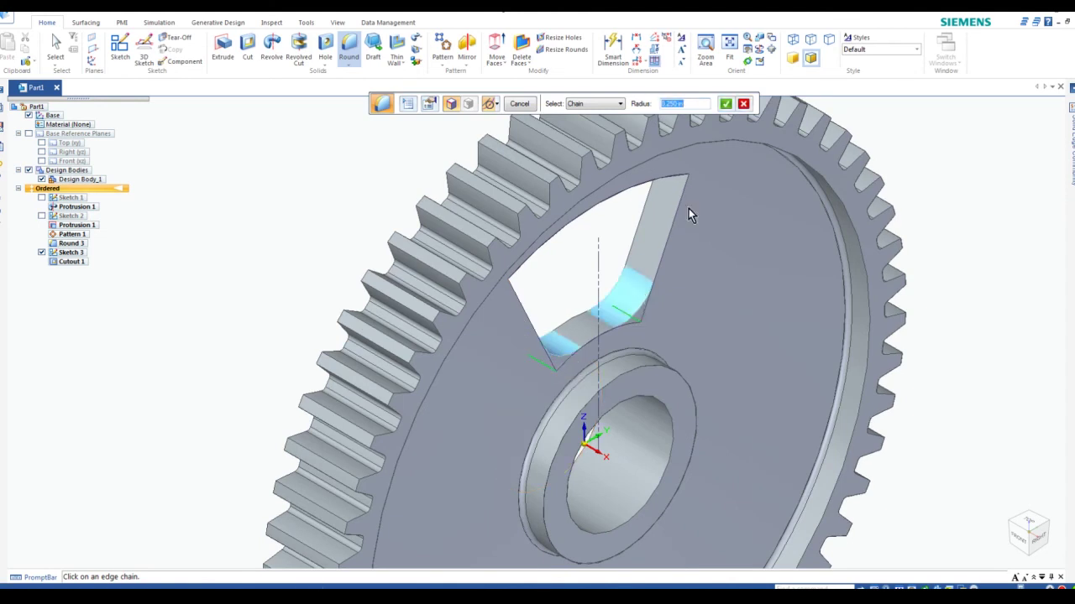
{"action": "left_click", "coordinate": [677, 175]}
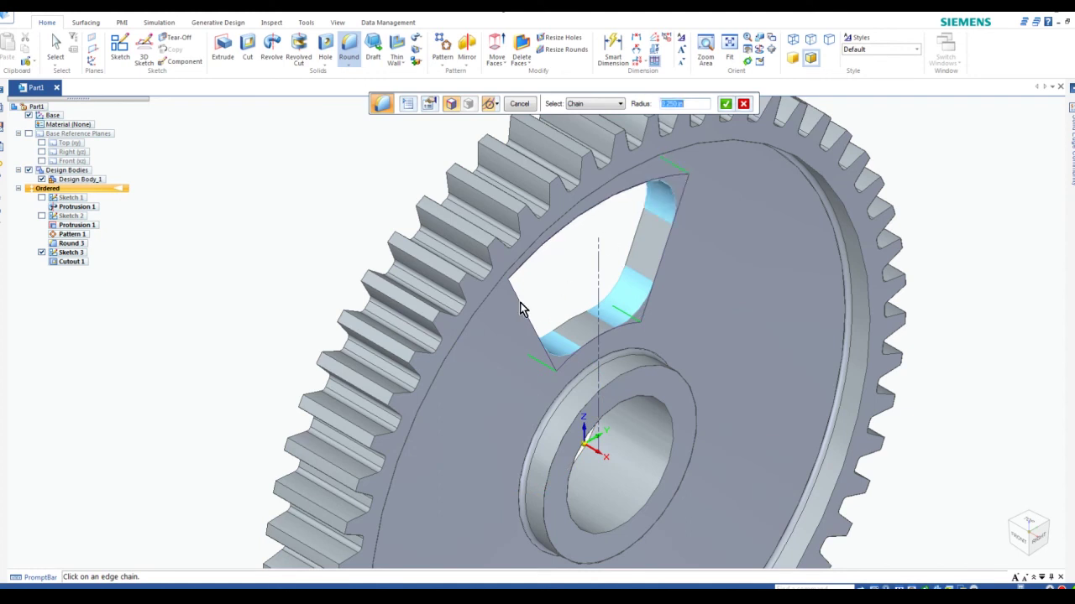
{"action": "scroll", "coordinate": [507, 285], "scroll_direction": "up", "scroll_amount": 3}
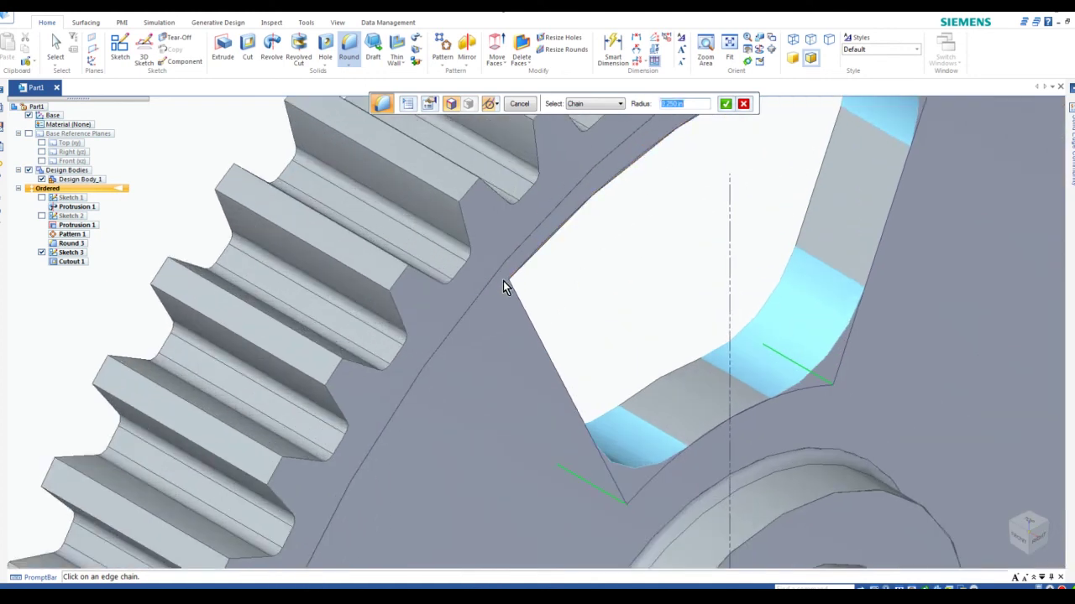
{"action": "scroll", "coordinate": [610, 318], "scroll_direction": "down", "scroll_amount": 5}
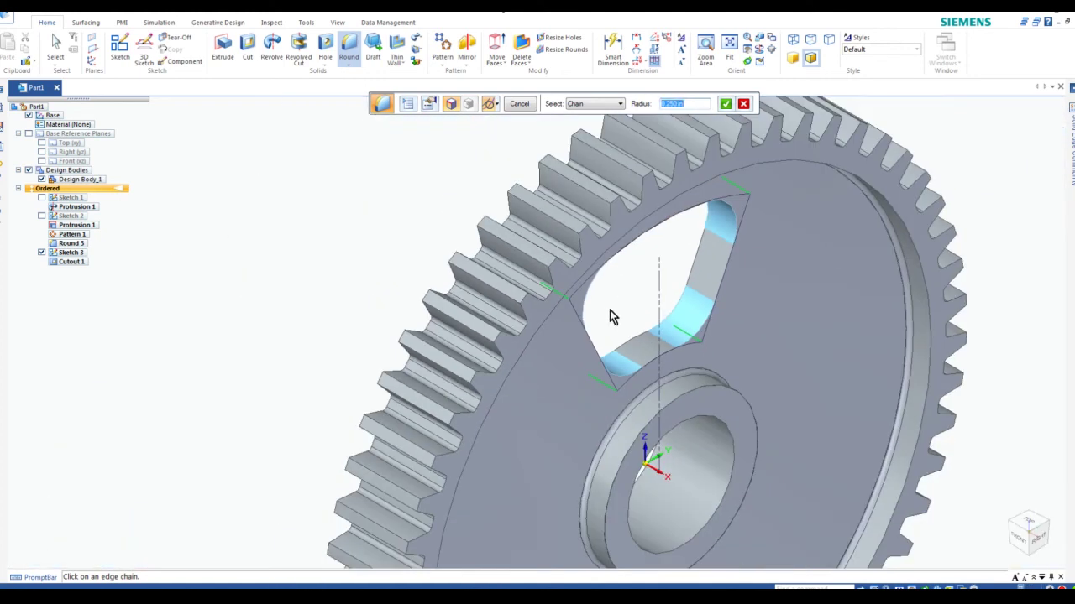
{"action": "left_click", "coordinate": [725, 104]}
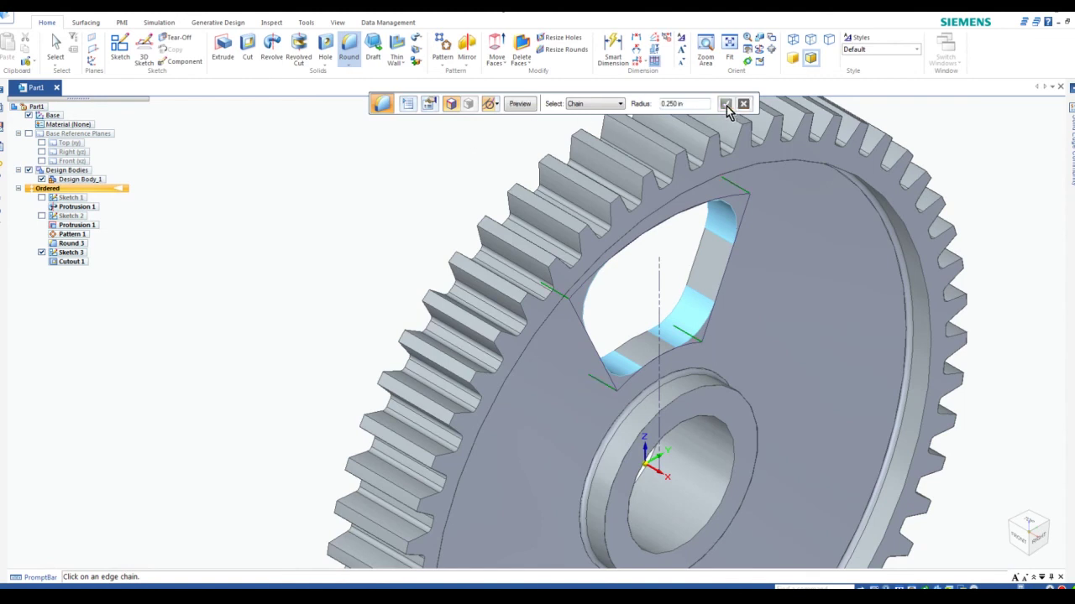
{"action": "left_click", "coordinate": [518, 104]}
{"action": "left_click", "coordinate": [519, 104]}
Orient the view square to the wheel's web face so the whole gear is shown from the right side.
{"action": "scroll", "coordinate": [689, 327], "scroll_direction": "down", "scroll_amount": 3}
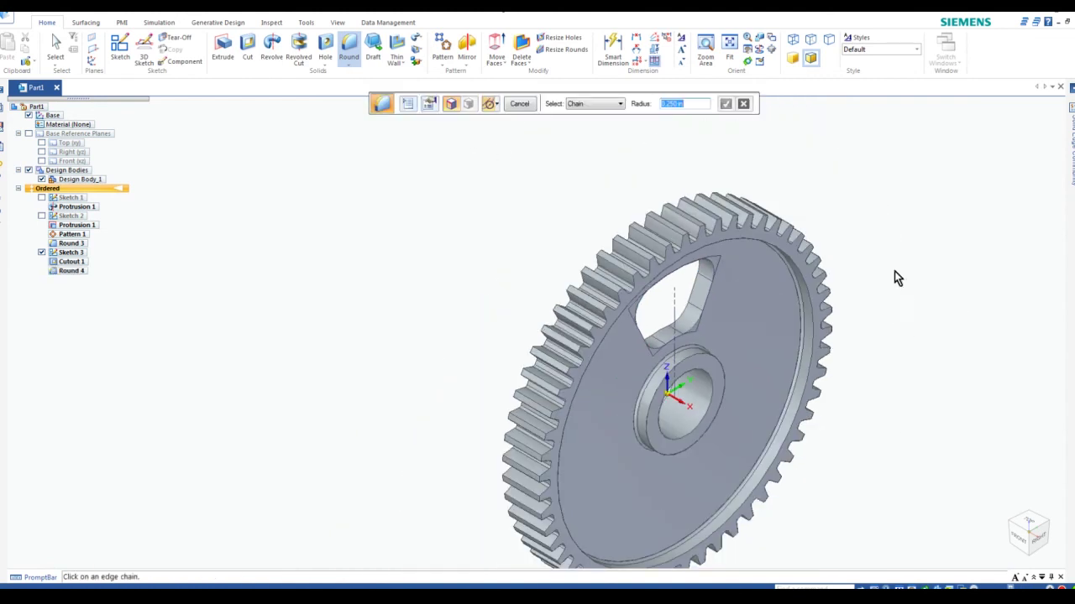
{"action": "left_click", "coordinate": [1020, 531]}
{"action": "scroll", "coordinate": [588, 264], "scroll_direction": "up", "scroll_amount": 3}
{"action": "scroll", "coordinate": [586, 263], "scroll_direction": "down", "scroll_amount": 2}
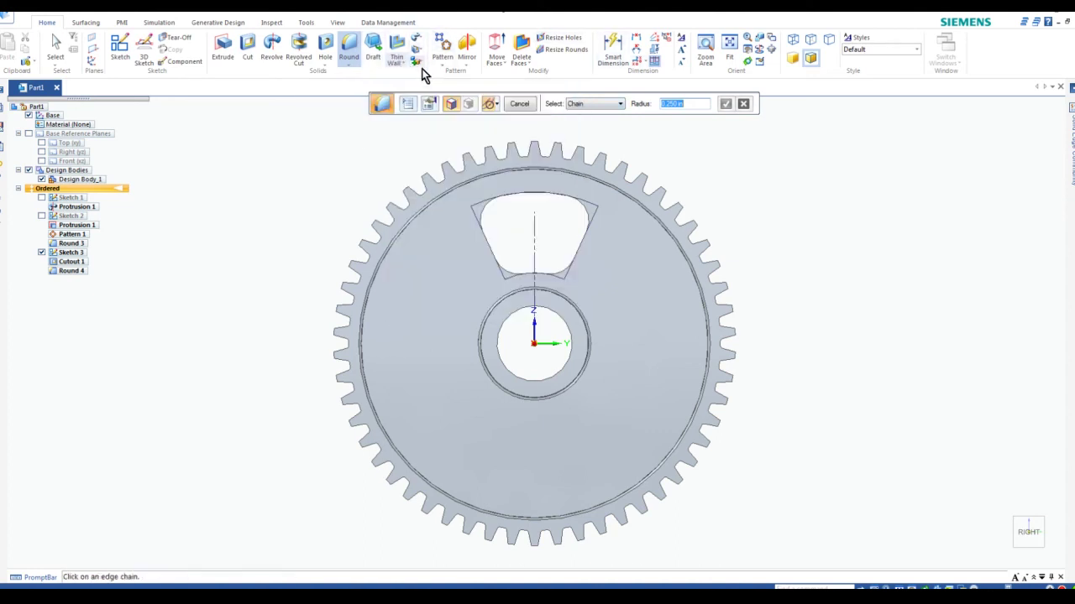
Pattern the sector cutout together with its corner rounds in a full circle of 1.500 in radius centred on the gear's axis.
{"action": "left_click", "coordinate": [442, 47]}
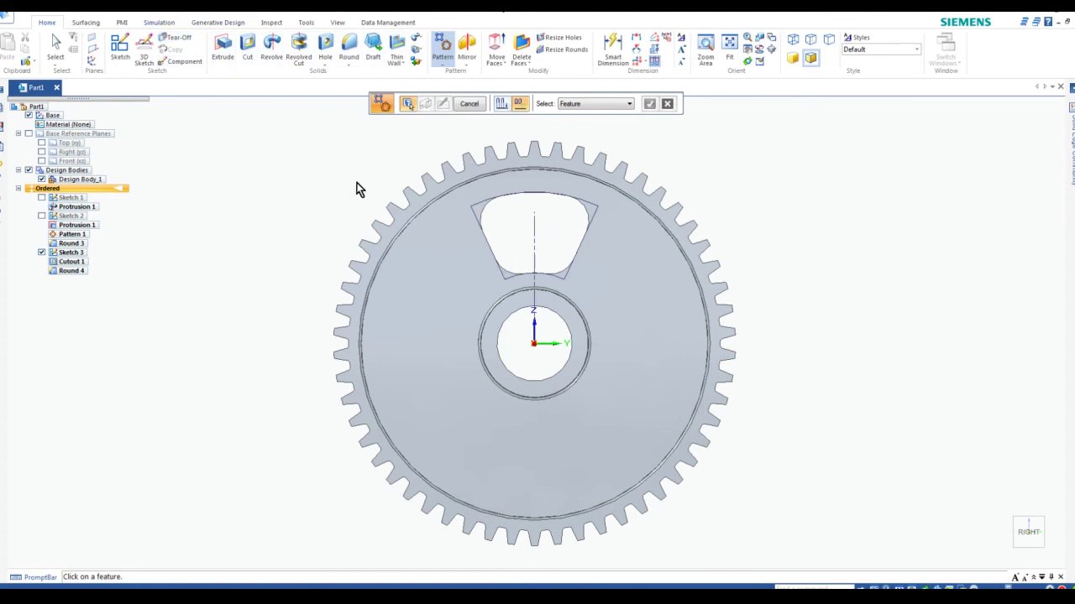
{"action": "left_click", "coordinate": [475, 107]}
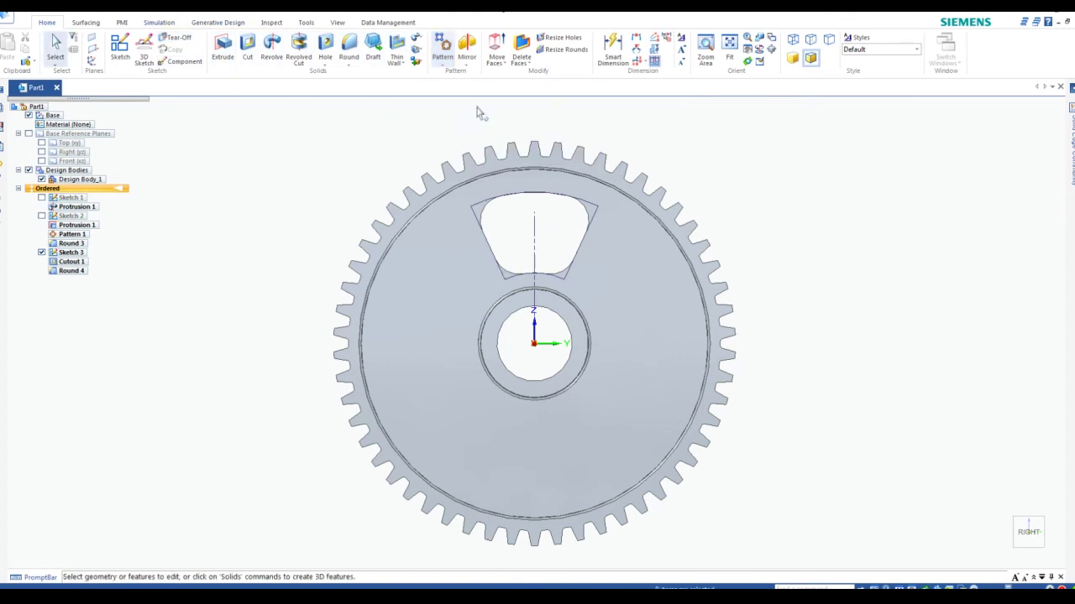
{"action": "left_click", "coordinate": [74, 262]}
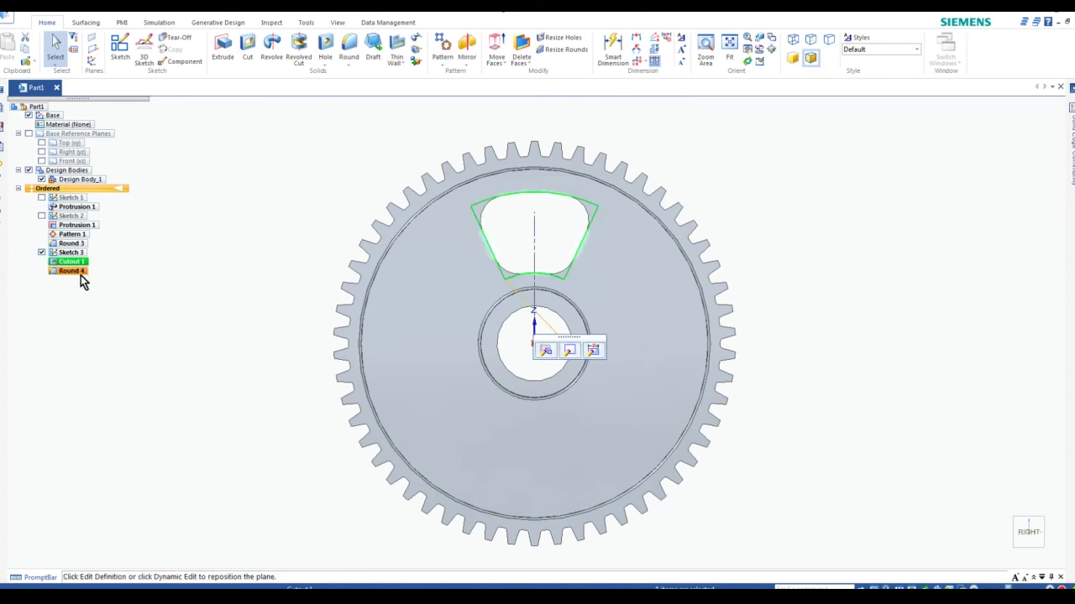
{"action": "left_click", "coordinate": [74, 271], "text": "ctrl"}
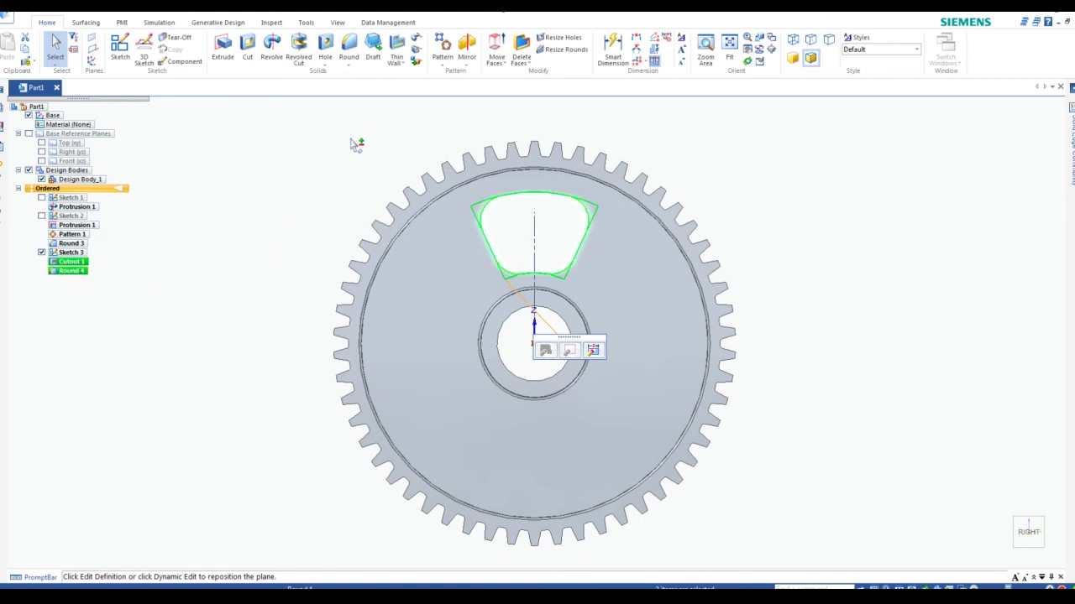
{"action": "left_click", "coordinate": [443, 44]}
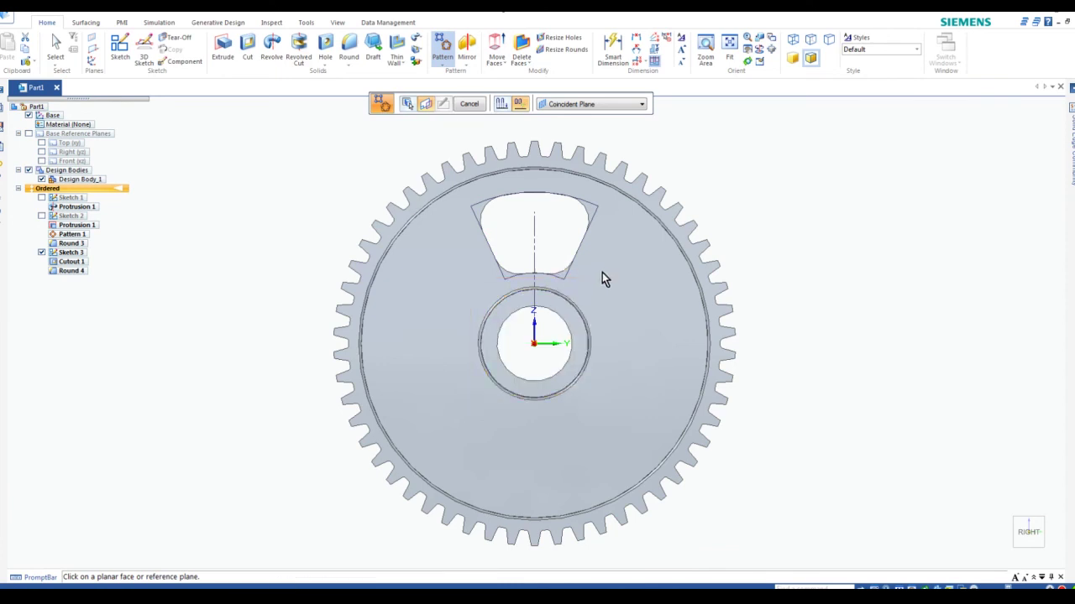
{"action": "left_click", "coordinate": [483, 425]}
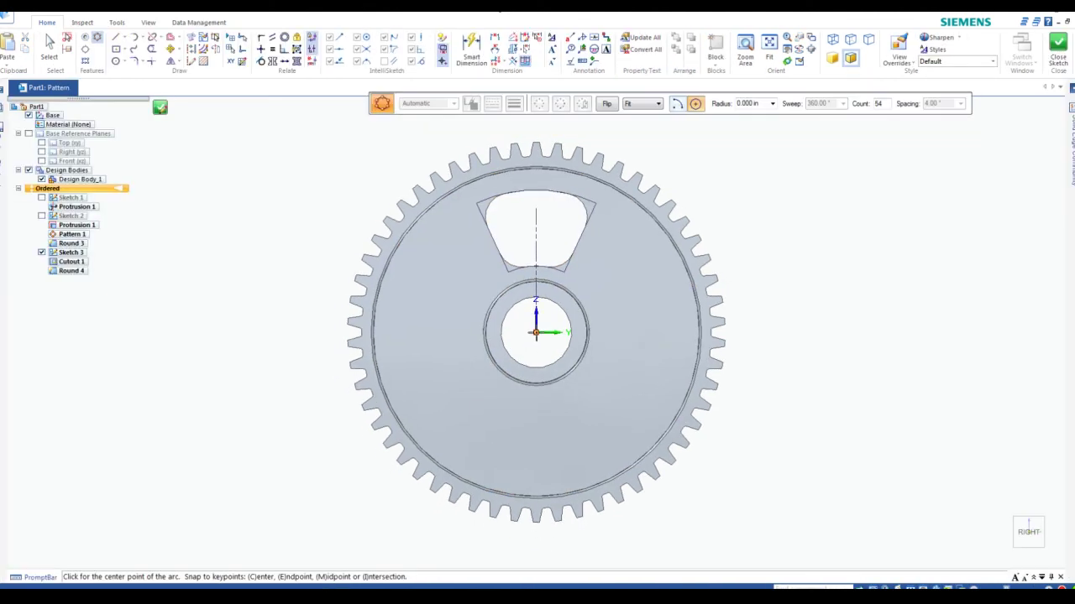
{"action": "left_click", "coordinate": [535, 332]}
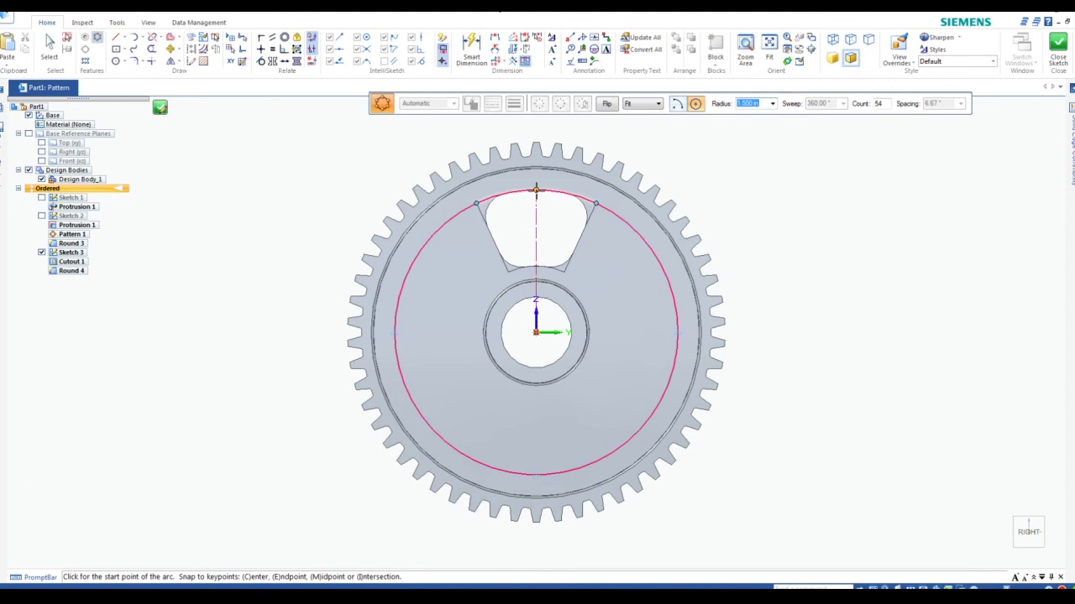
{"action": "left_click", "coordinate": [535, 190]}
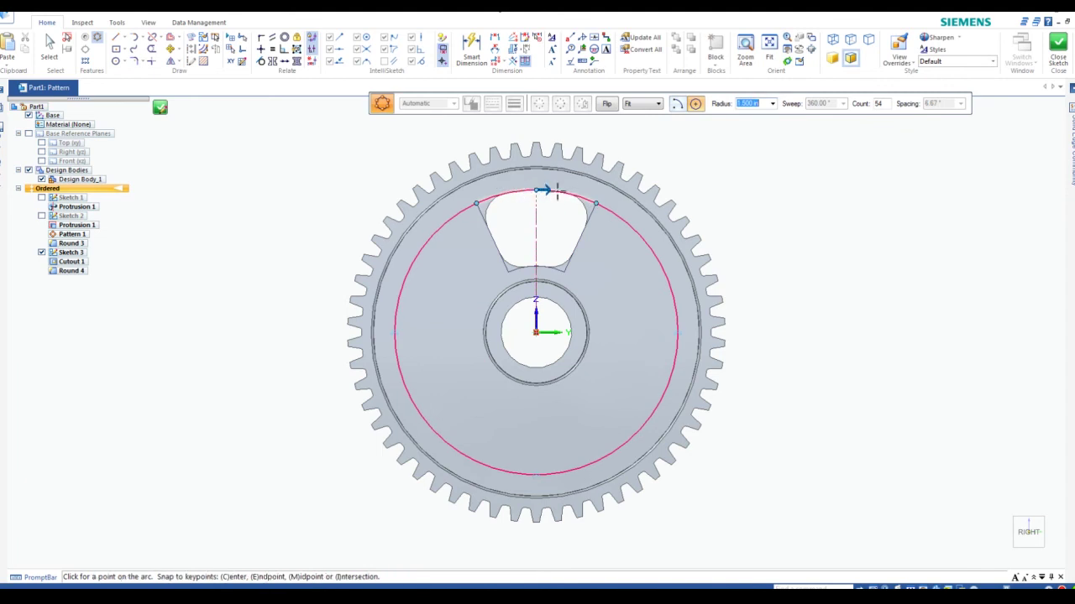
{"action": "left_click", "coordinate": [535, 190]}
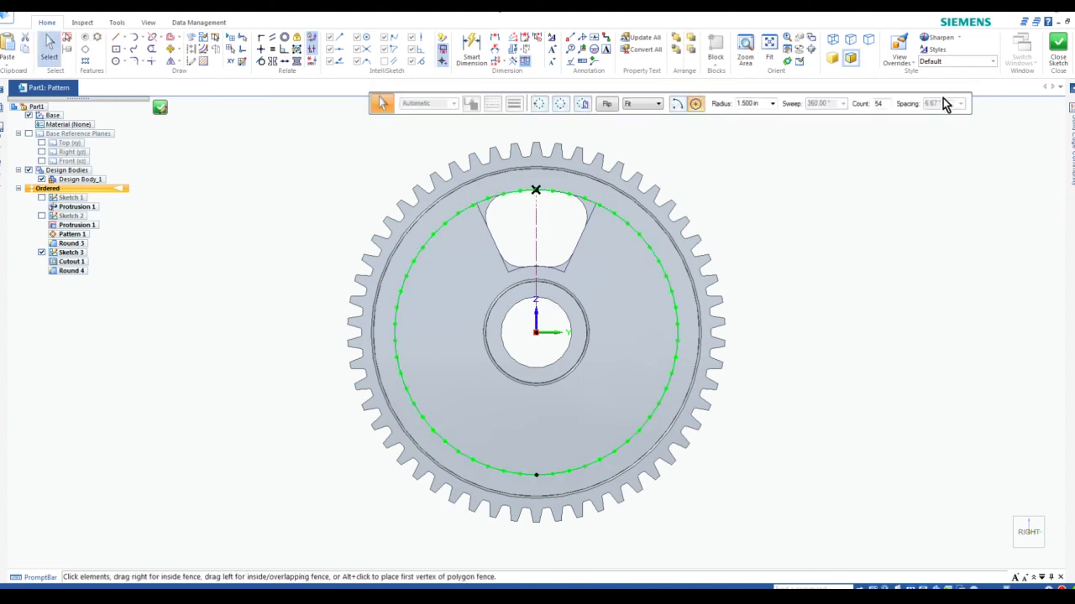
Set the circular pattern's count to 5 occurrences and finish the pattern.
{"action": "double_click", "coordinate": [880, 104]}
{"action": "left_click", "coordinate": [1058, 52]}
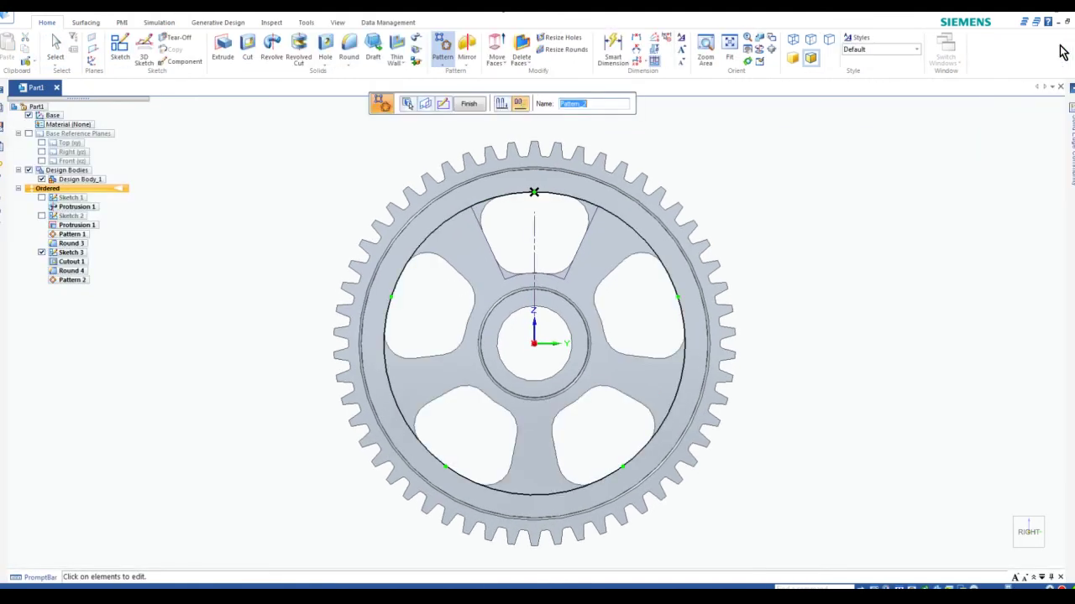
{"action": "left_click", "coordinate": [466, 112]}
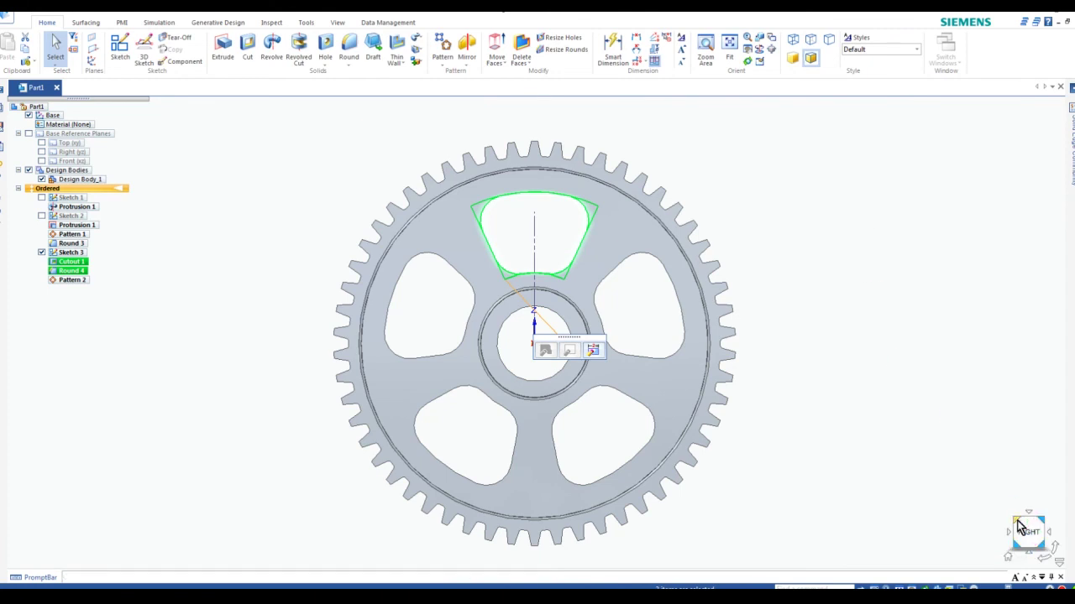
Start a sketch on the hub's end face and draw a small horizontal rectangle inside the bore, above its centre.
{"action": "left_click", "coordinate": [1026, 544]}
{"action": "scroll", "coordinate": [529, 328], "scroll_direction": "up", "scroll_amount": 2}
{"action": "scroll", "coordinate": [531, 316], "scroll_direction": "down", "scroll_amount": 3}
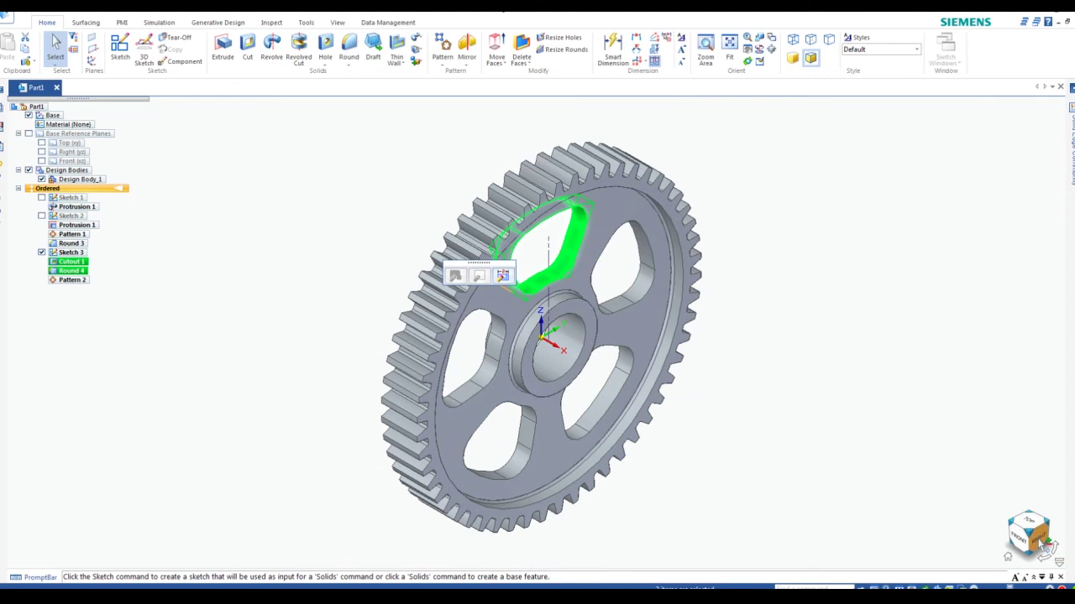
{"action": "left_click", "coordinate": [1028, 533]}
{"action": "scroll", "coordinate": [538, 315], "scroll_direction": "up", "scroll_amount": 2}
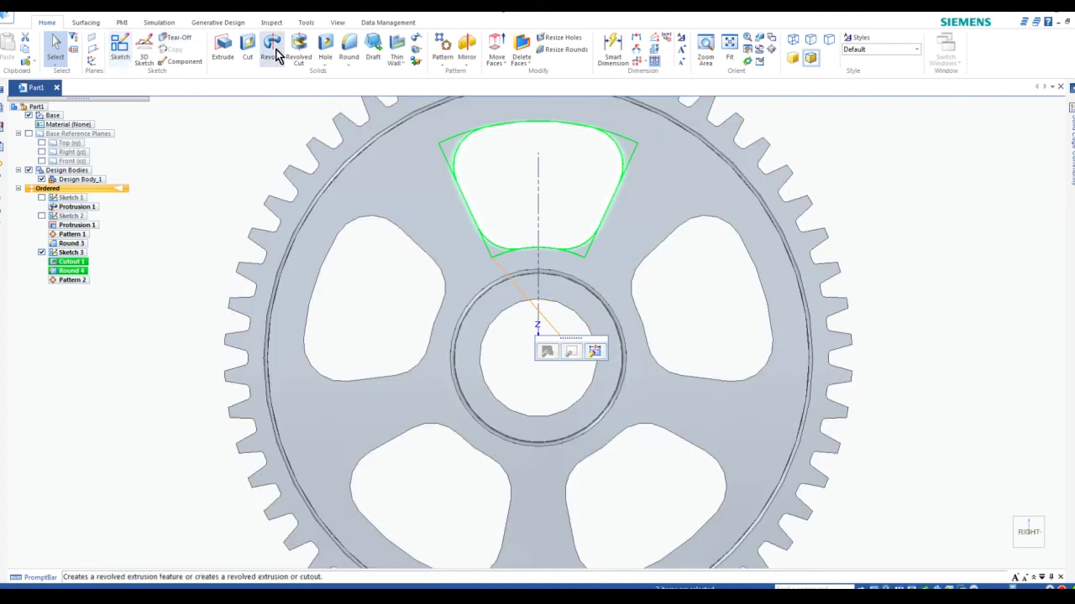
{"action": "left_click", "coordinate": [120, 46]}
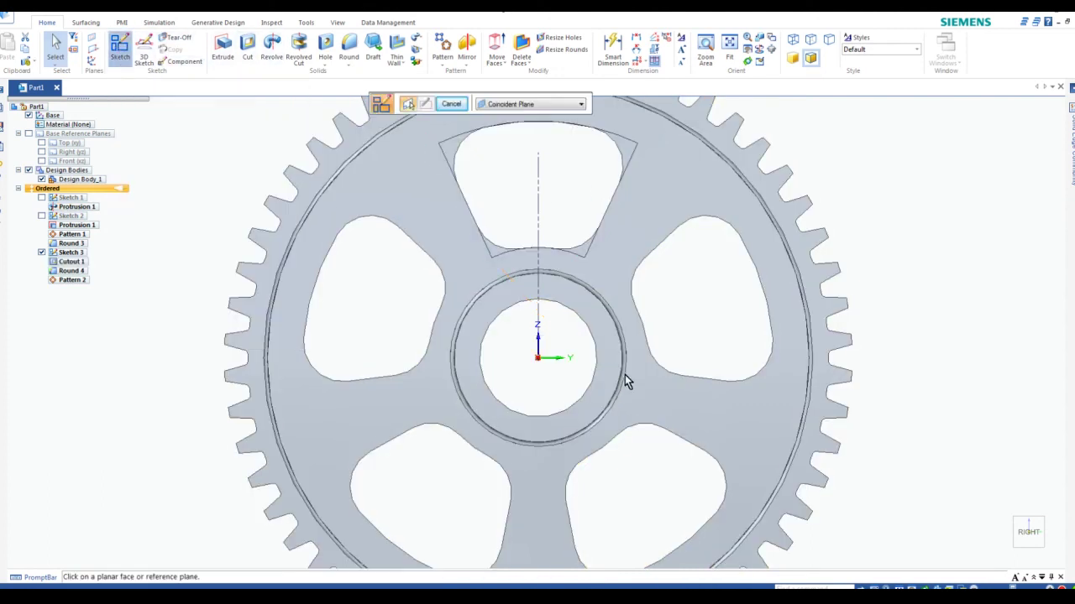
{"action": "left_click", "coordinate": [540, 427]}
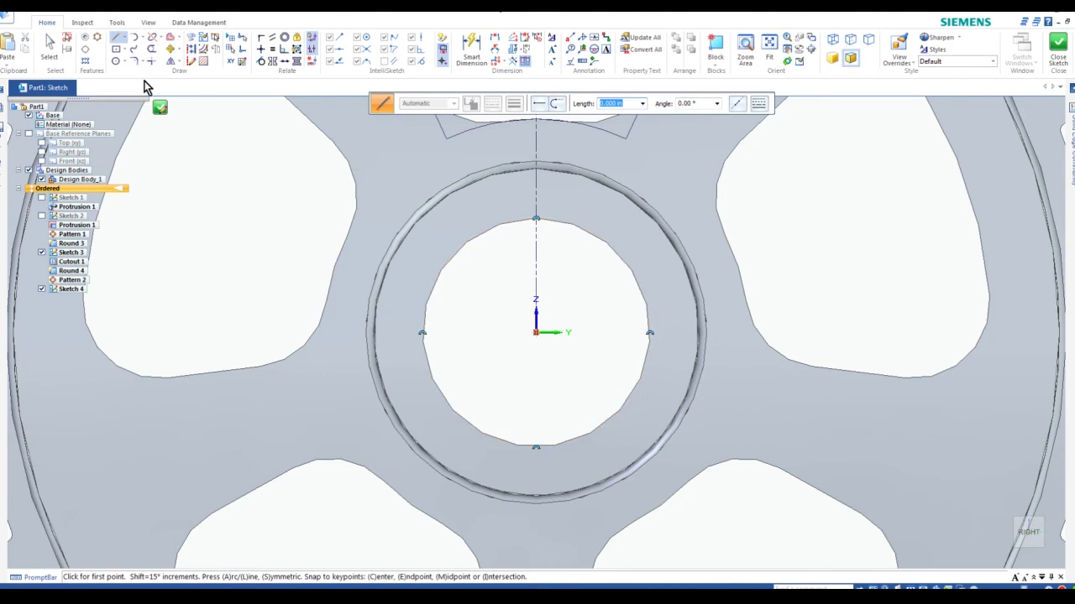
{"action": "left_click", "coordinate": [123, 52]}
{"action": "left_click", "coordinate": [126, 81]}
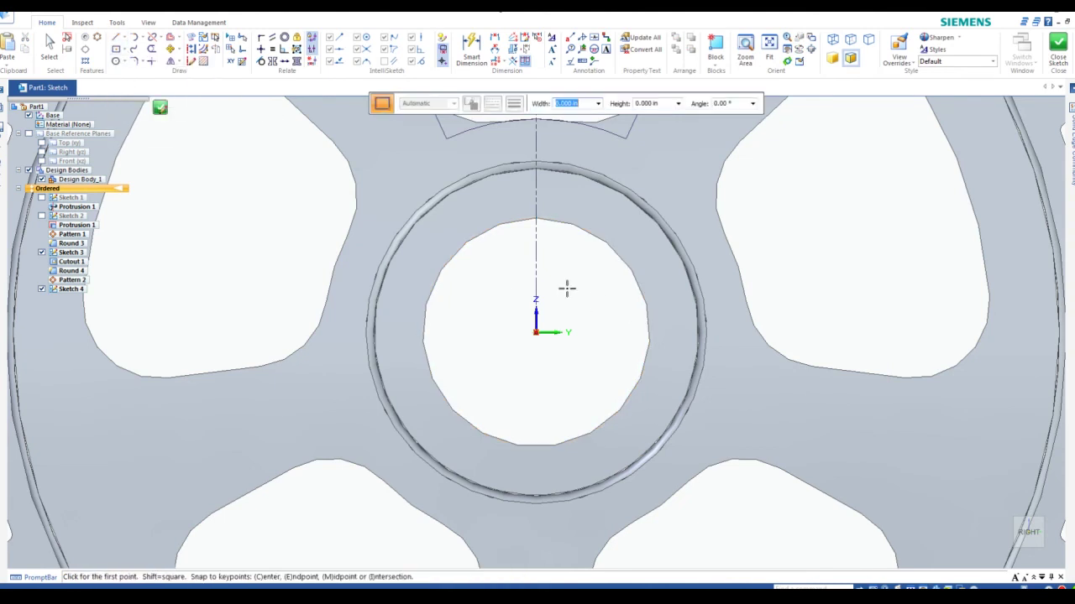
{"action": "left_click", "coordinate": [496, 254]}
{"action": "left_click", "coordinate": [583, 285]}
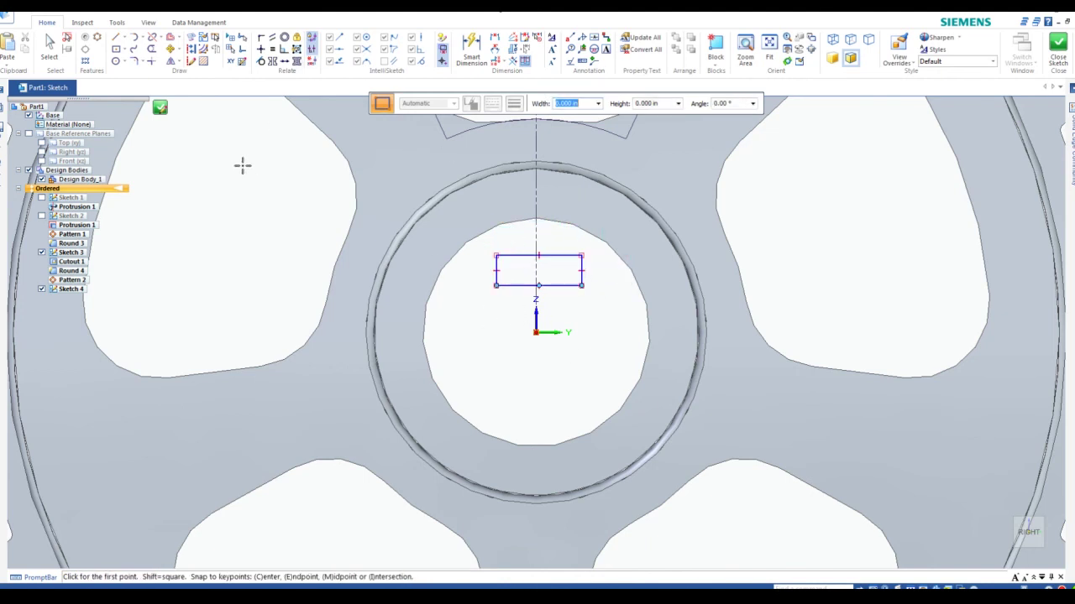
Align the midpoint of the rectangle's lower edge vertically with the gear's centre.
{"action": "left_click", "coordinate": [261, 49]}
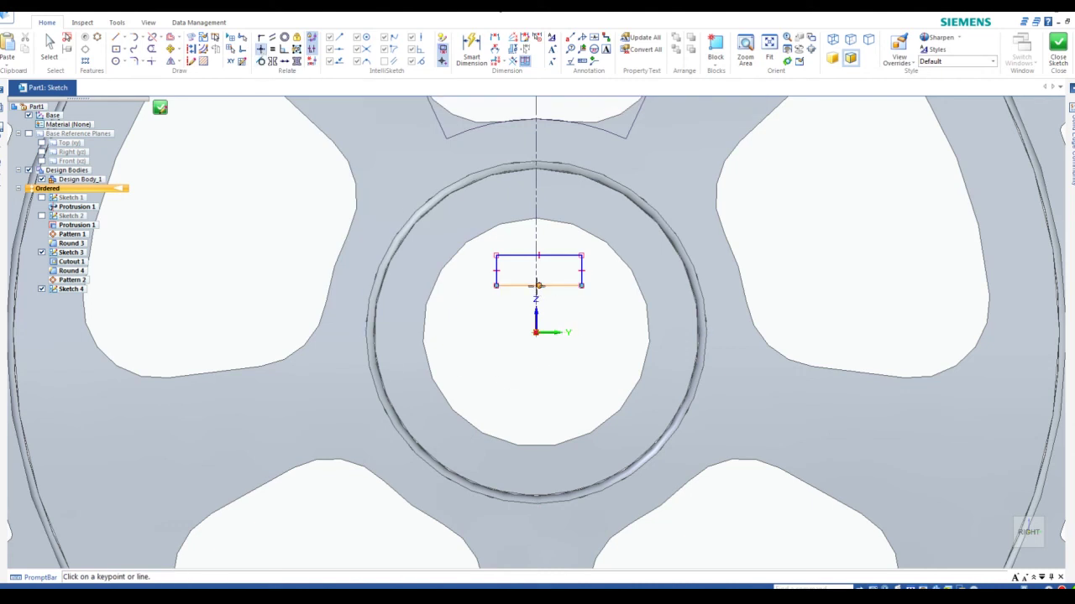
{"action": "left_click", "coordinate": [538, 285]}
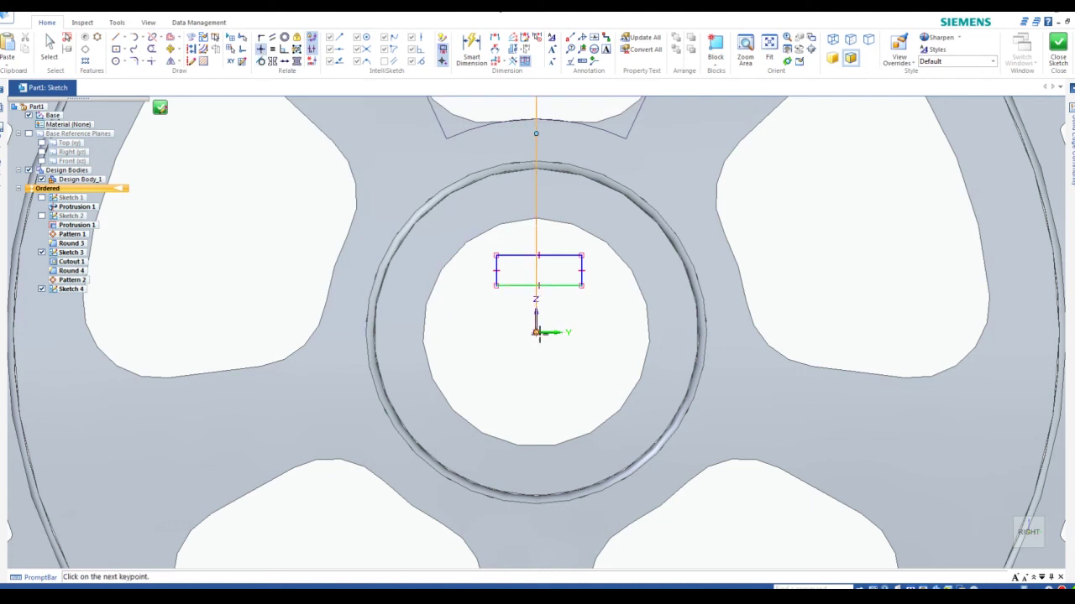
{"action": "left_click", "coordinate": [536, 332]}
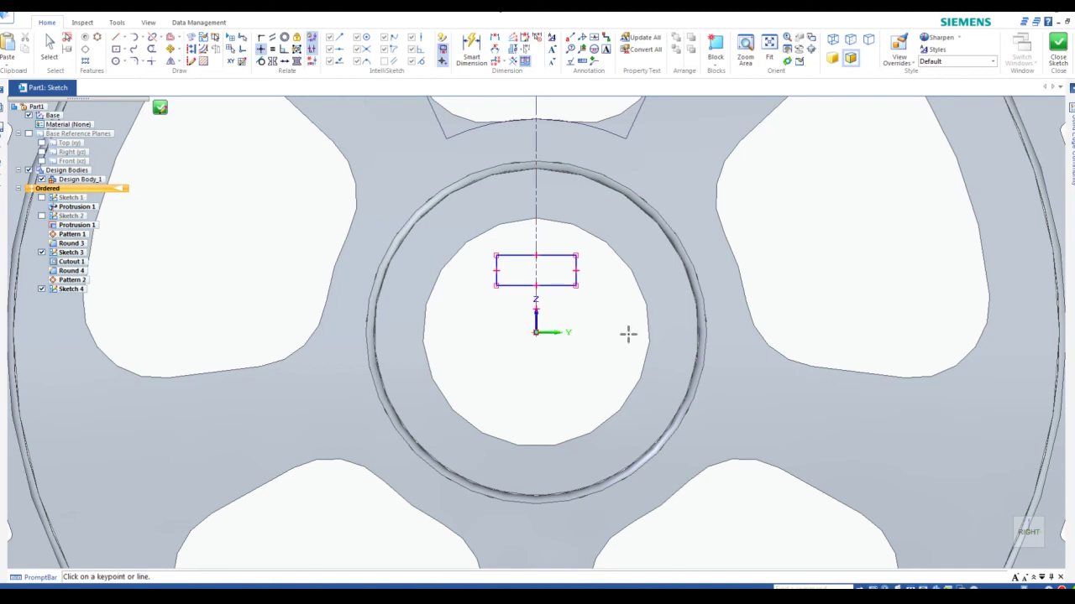
Project the bore's circular edge into the sketch, keeping the default projection options.
{"action": "left_click", "coordinate": [191, 40]}
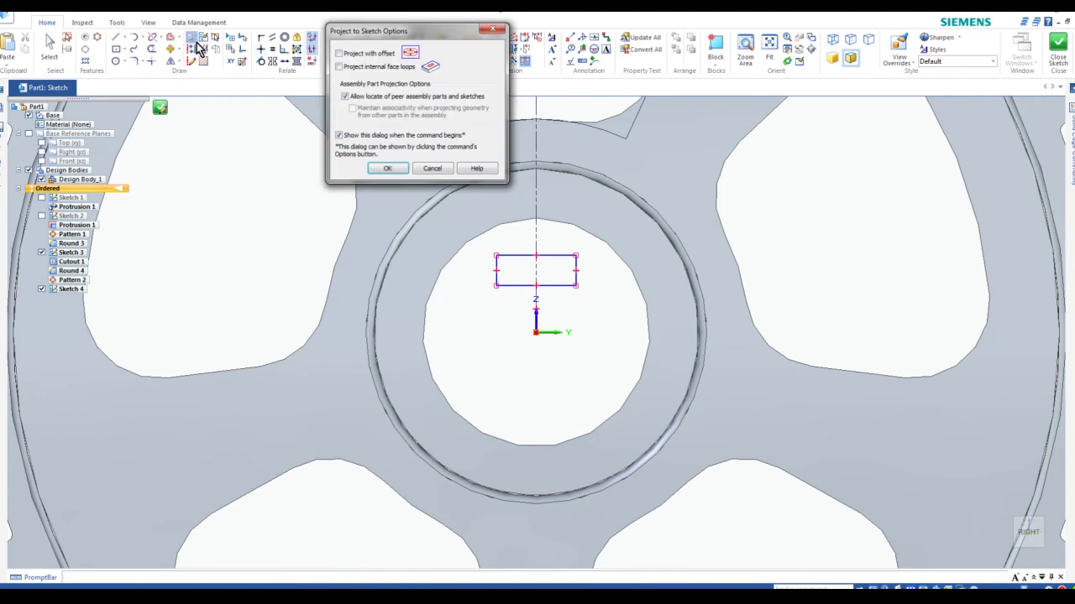
{"action": "left_click", "coordinate": [388, 167]}
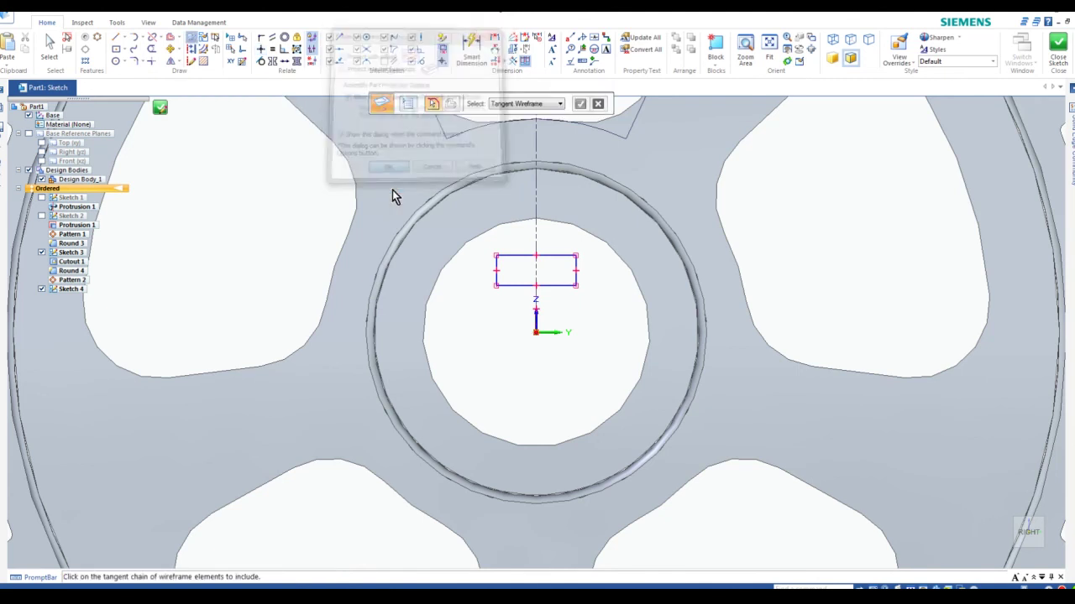
{"action": "left_click", "coordinate": [436, 280]}
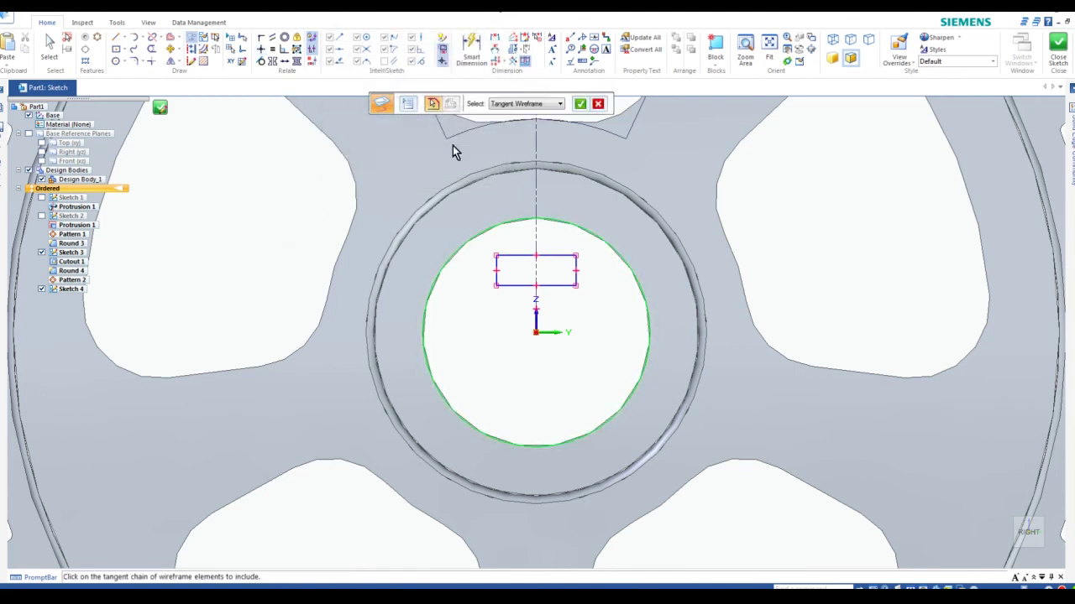
{"action": "left_click", "coordinate": [581, 105]}
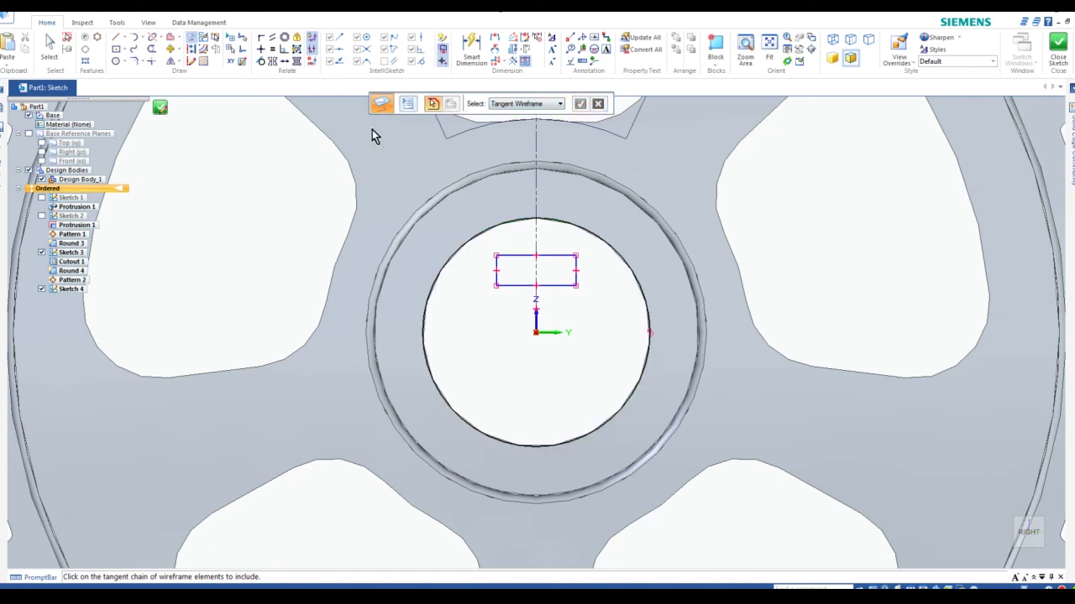
Dimension the height from the bore's lowest point to the rectangle's upper edge as 0.873 in, and close the sketch.
{"action": "left_click", "coordinate": [495, 42]}
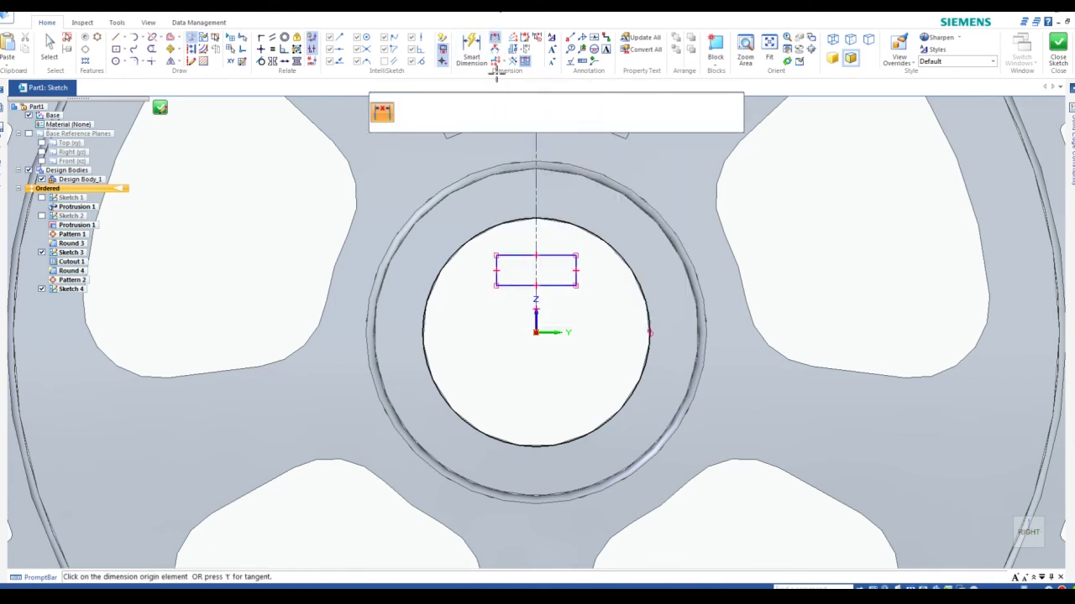
{"action": "left_click", "coordinate": [555, 256]}
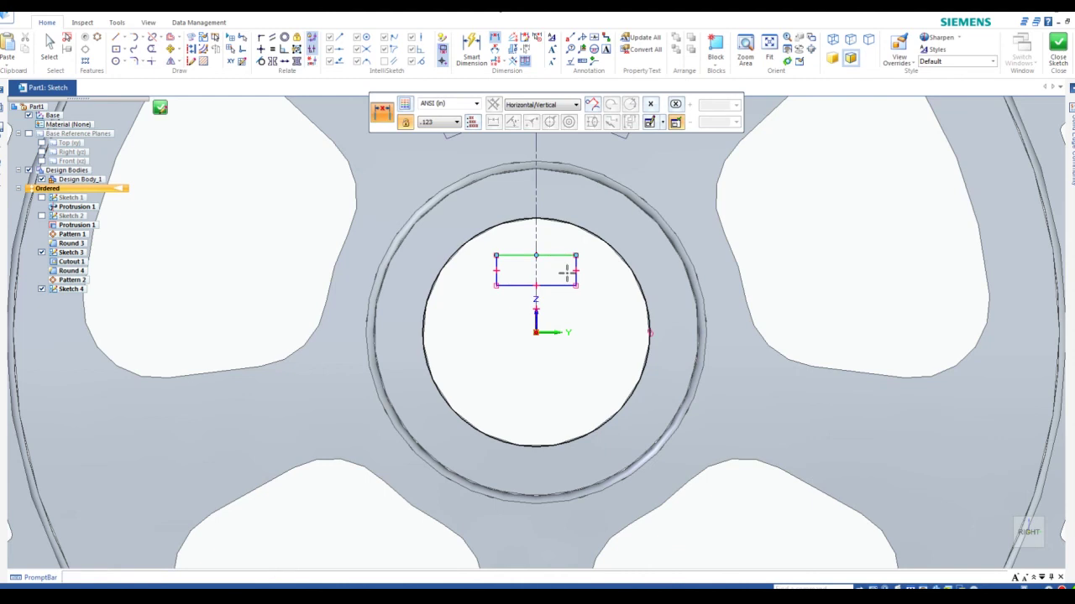
{"action": "left_click", "coordinate": [536, 446]}
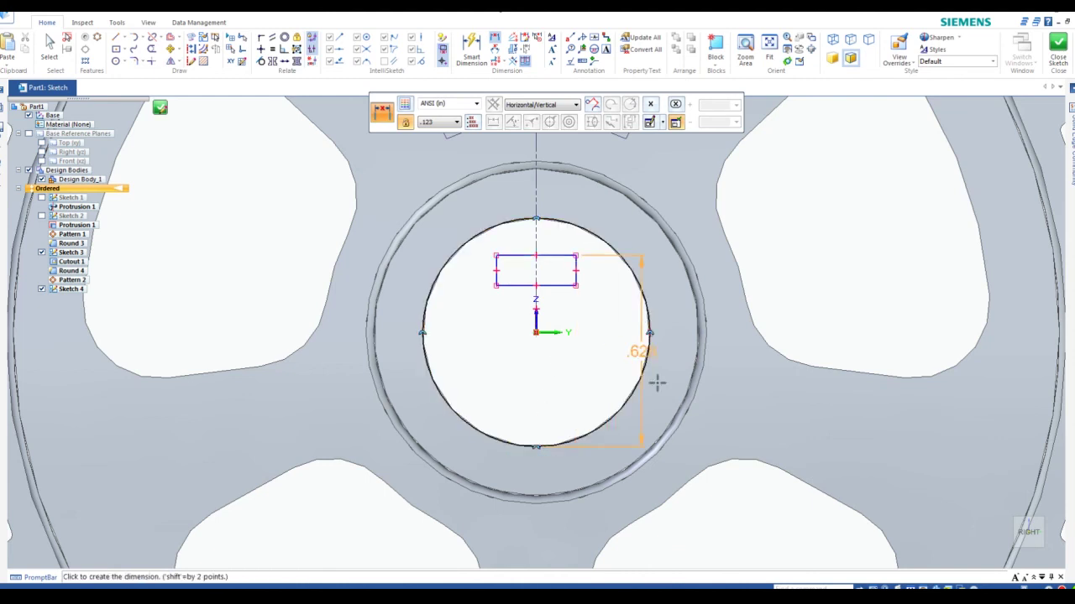
{"action": "left_click", "coordinate": [801, 305]}
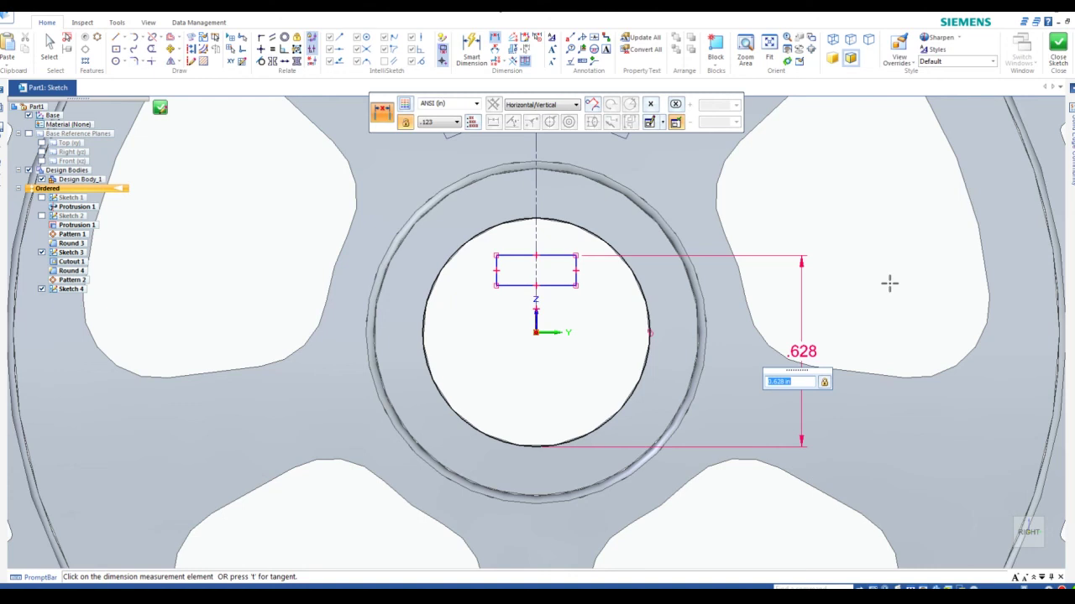
{"action": "type", "text": ".873"}
{"action": "key", "text": "Return"}
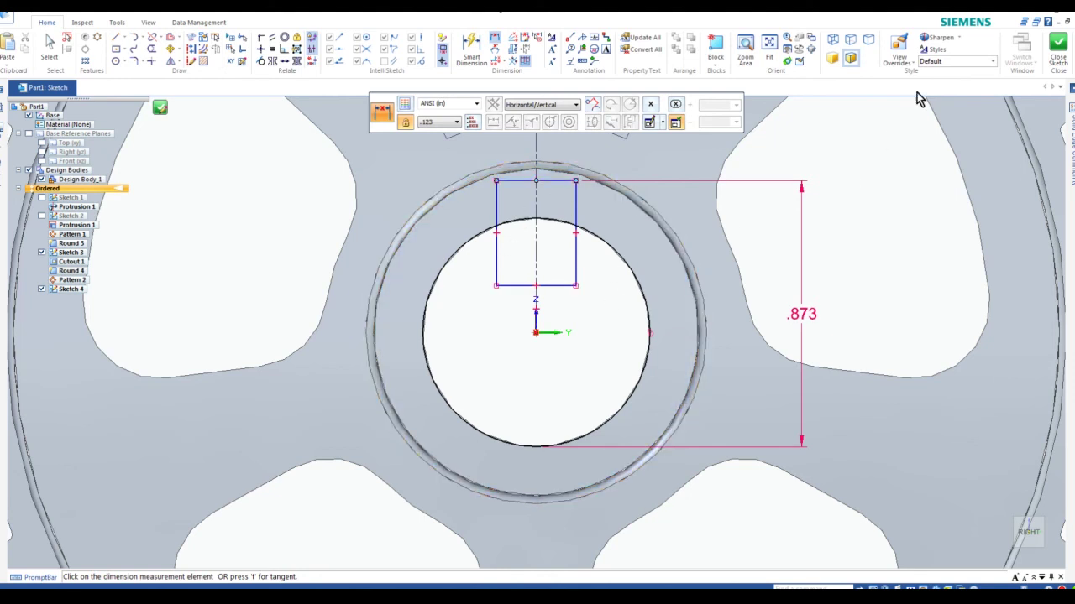
{"action": "left_click", "coordinate": [1060, 47]}
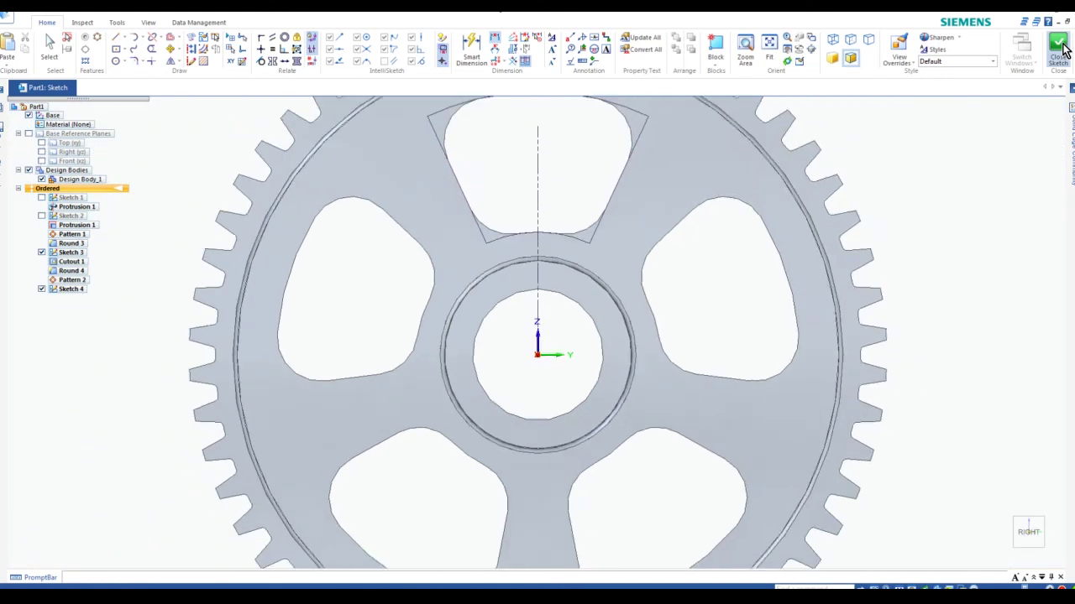
Cut the rectangular keyway profile into the hub at the upper side of the bore.
{"action": "left_click", "coordinate": [1017, 522]}
{"action": "scroll", "coordinate": [562, 336], "scroll_direction": "up", "scroll_amount": 5}
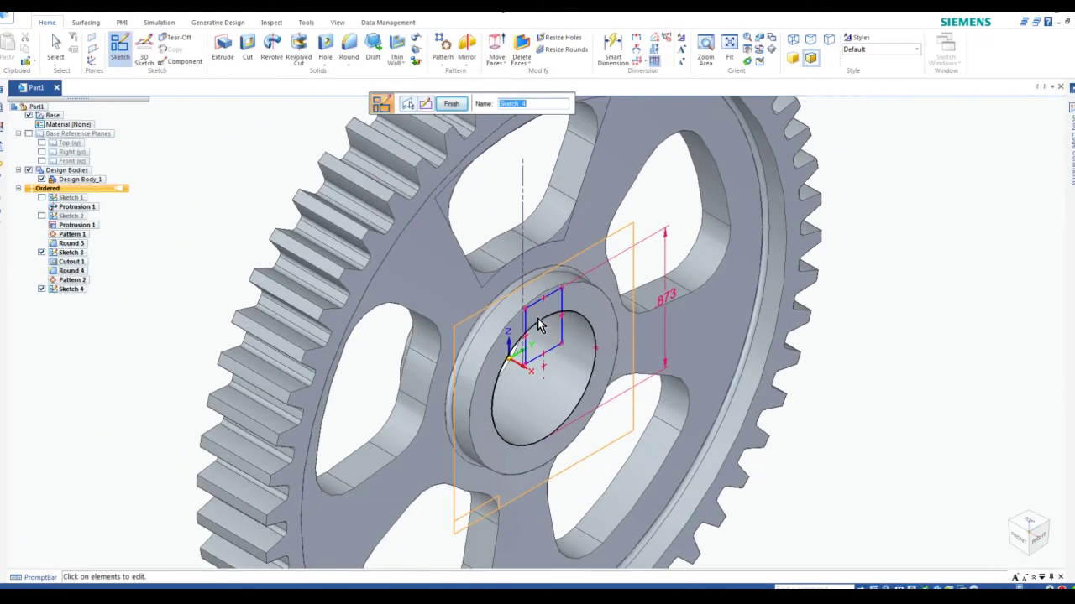
{"action": "left_click", "coordinate": [248, 46]}
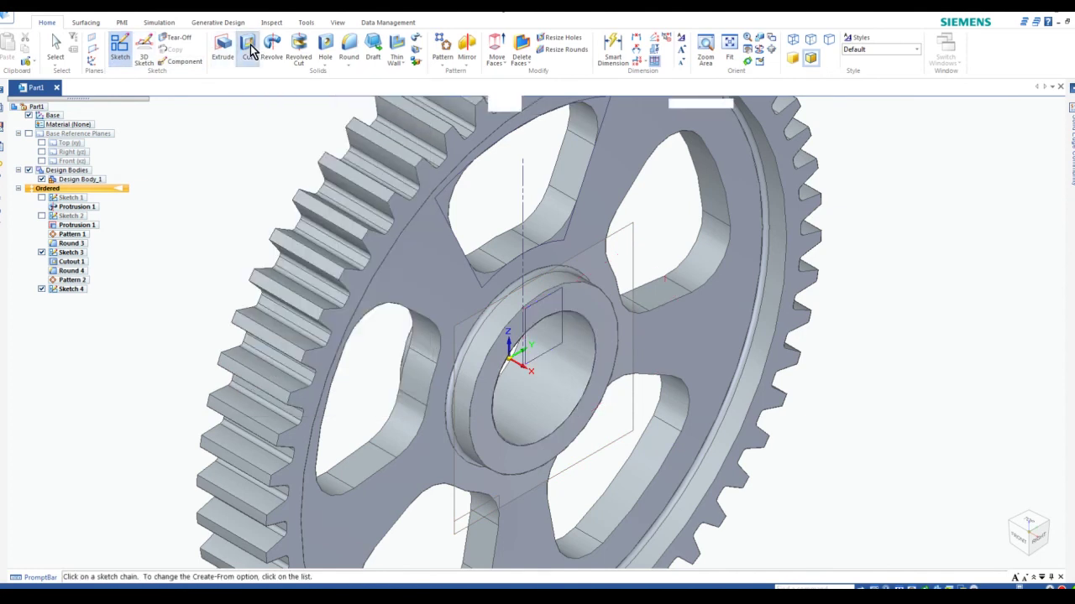
{"action": "left_click", "coordinate": [553, 349]}
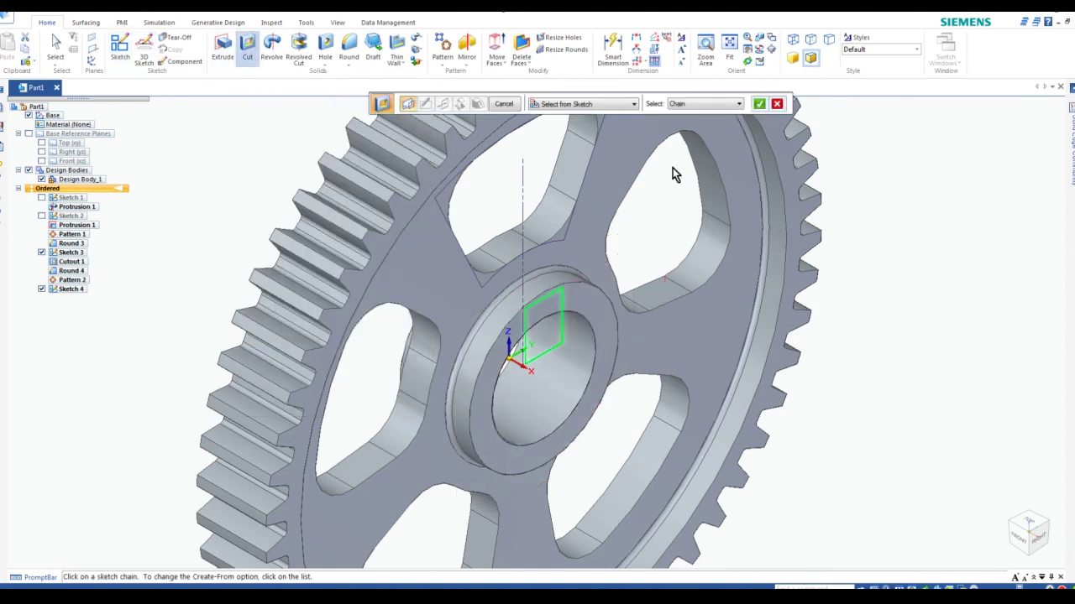
{"action": "left_click", "coordinate": [759, 104]}
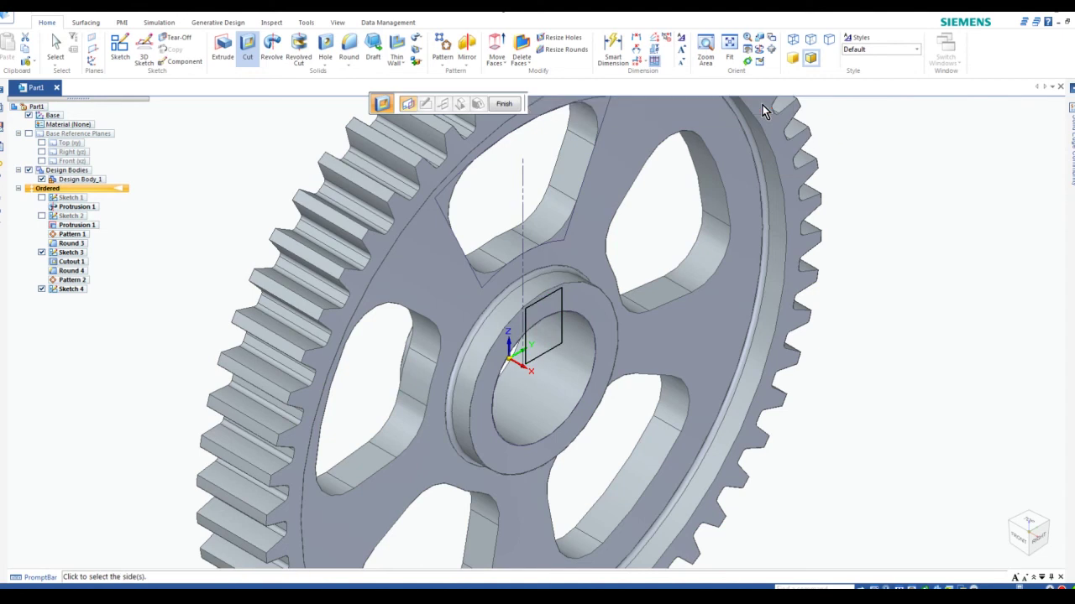
{"action": "left_click", "coordinate": [206, 167]}
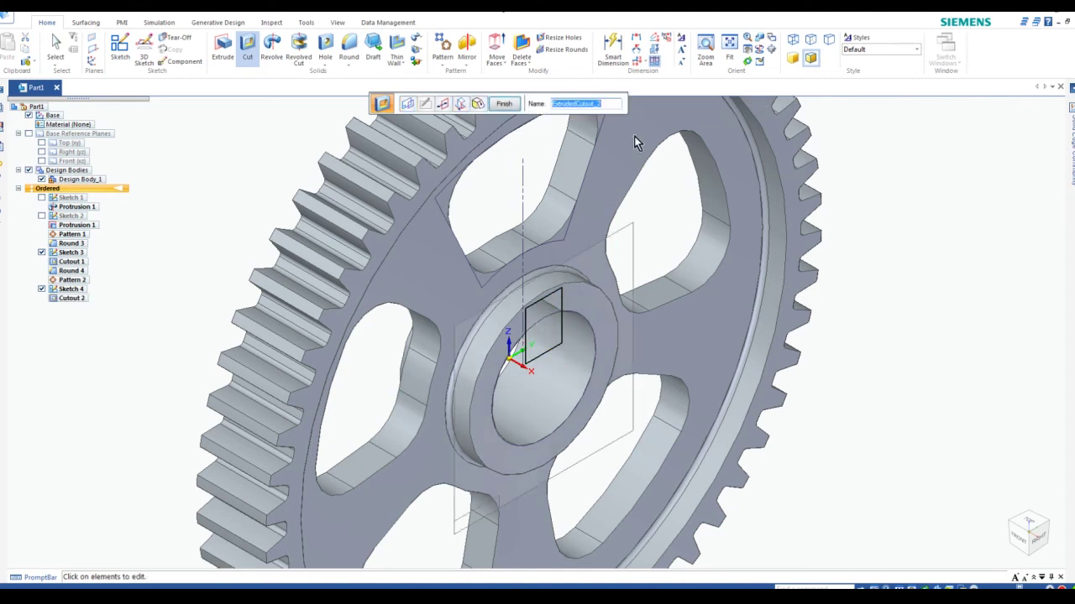
Finish the keyway cutout and hide the two sketches of the web opening and the keyway.
{"action": "left_click", "coordinate": [505, 105]}
{"action": "key", "text": "Escape"}
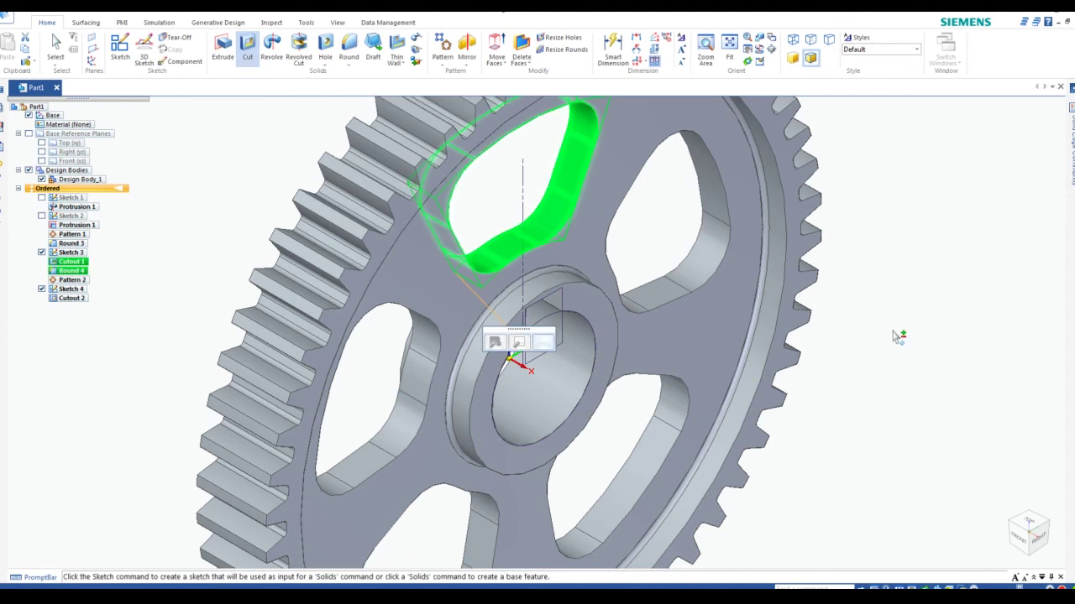
{"action": "left_click", "coordinate": [1039, 537]}
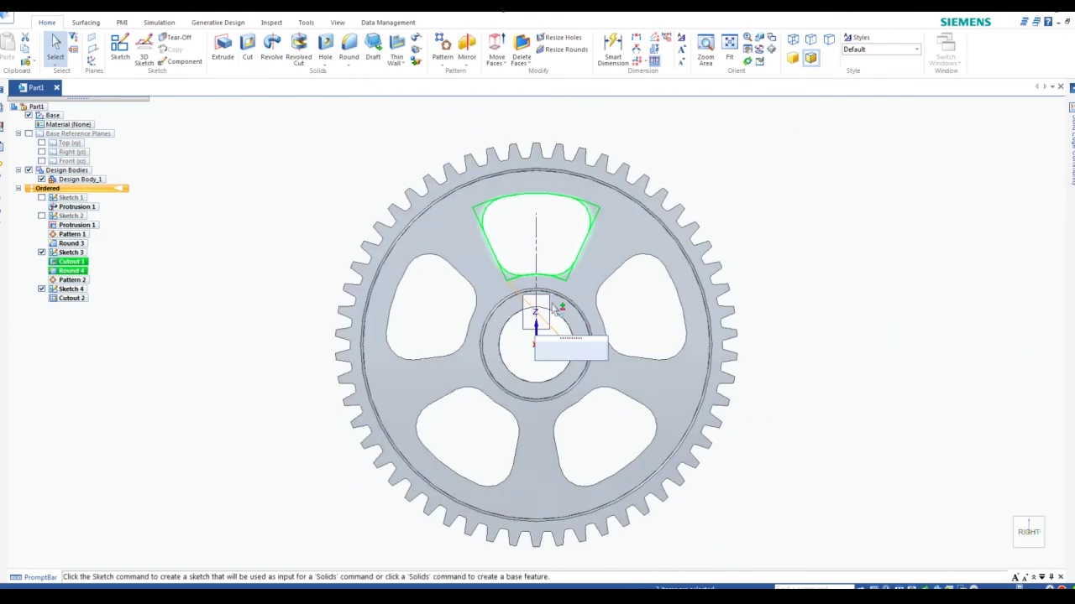
{"action": "scroll", "coordinate": [538, 302], "scroll_direction": "up", "scroll_amount": 3}
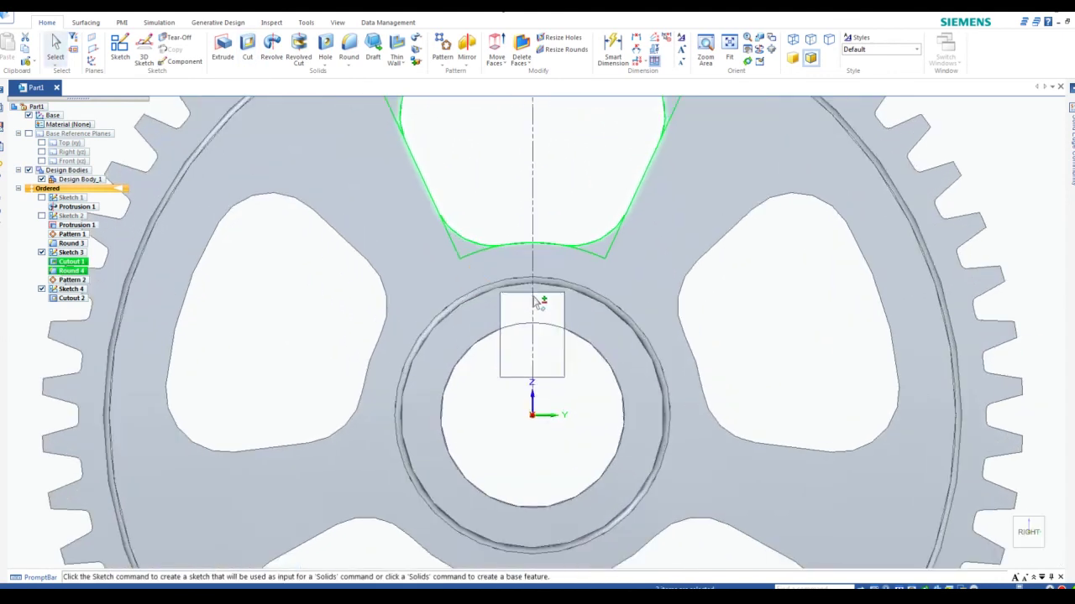
{"action": "left_click", "coordinate": [42, 253]}
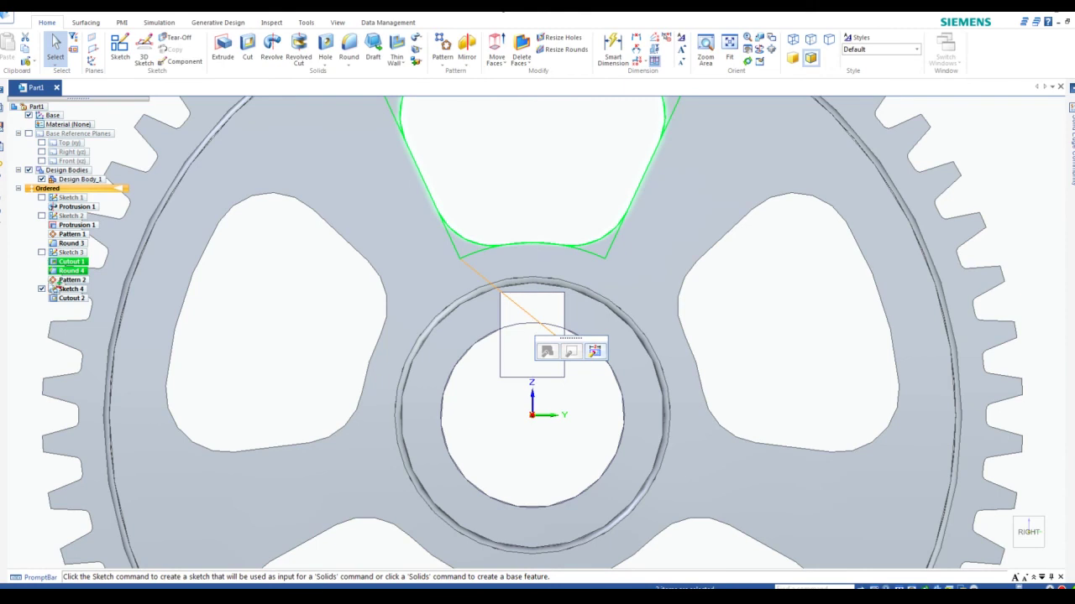
{"action": "left_click", "coordinate": [41, 288]}
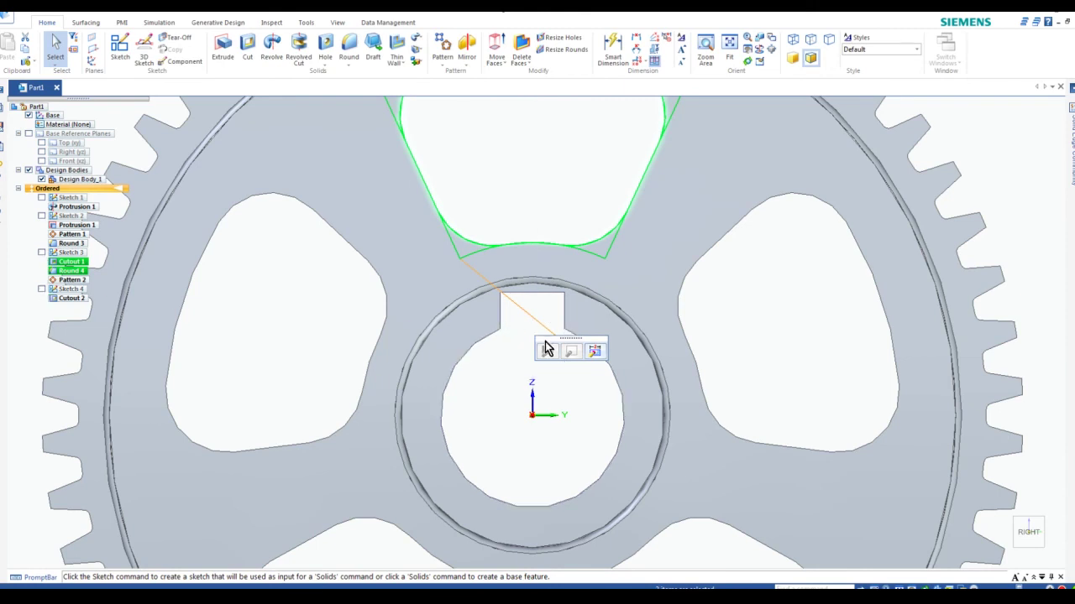
{"action": "right_click", "coordinate": [582, 183]}
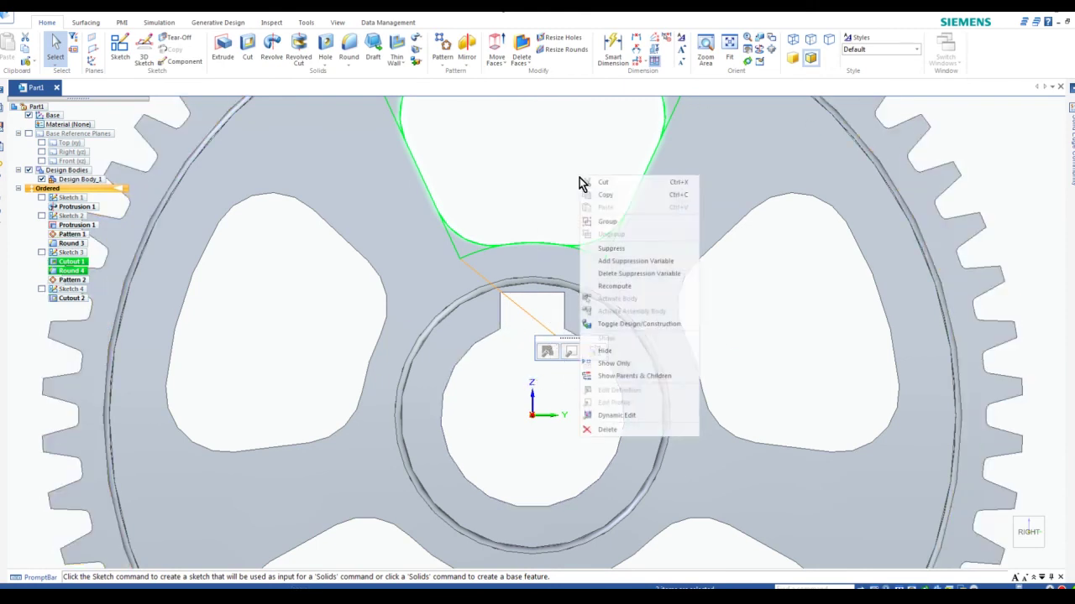
{"action": "left_click", "coordinate": [521, 166]}
{"action": "key", "text": "Escape"}
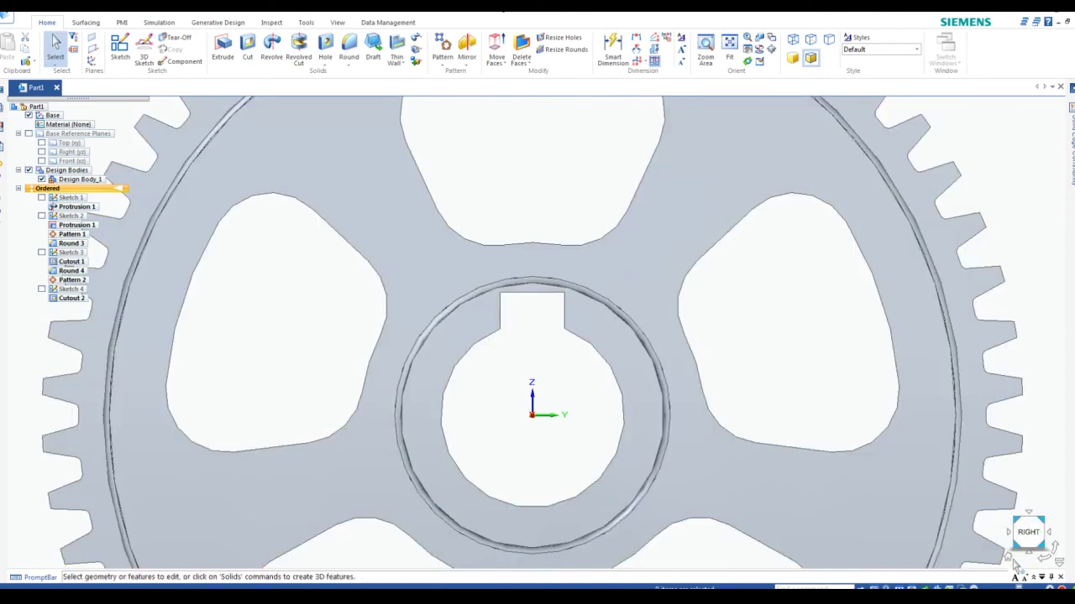
{"action": "left_click", "coordinate": [1008, 558]}
{"action": "scroll", "coordinate": [520, 340], "scroll_direction": "up", "scroll_amount": 2}
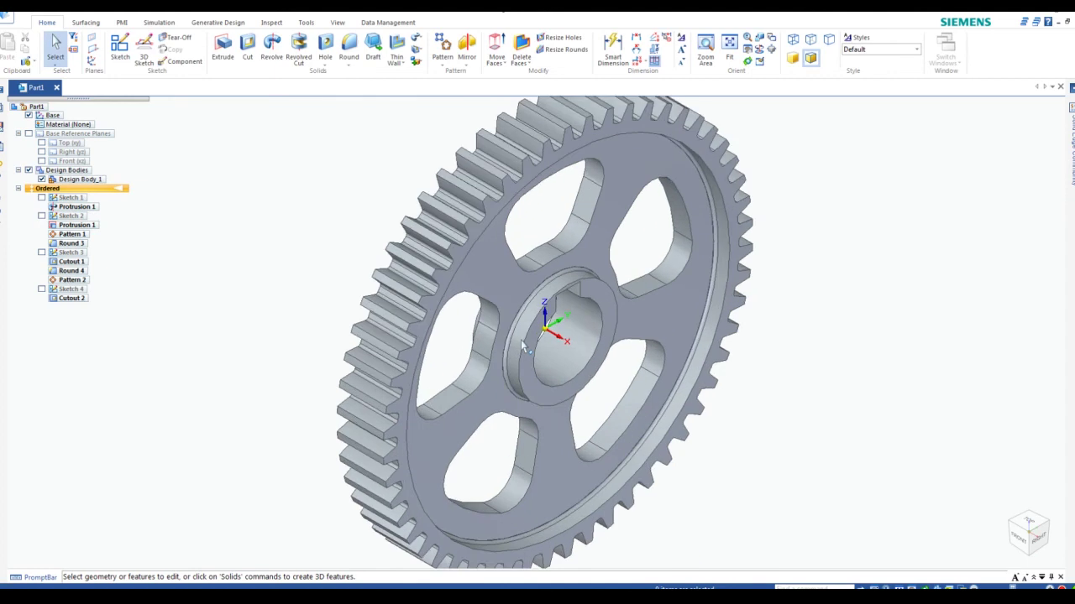
{"action": "scroll", "coordinate": [521, 340], "scroll_direction": "down", "scroll_amount": 1}
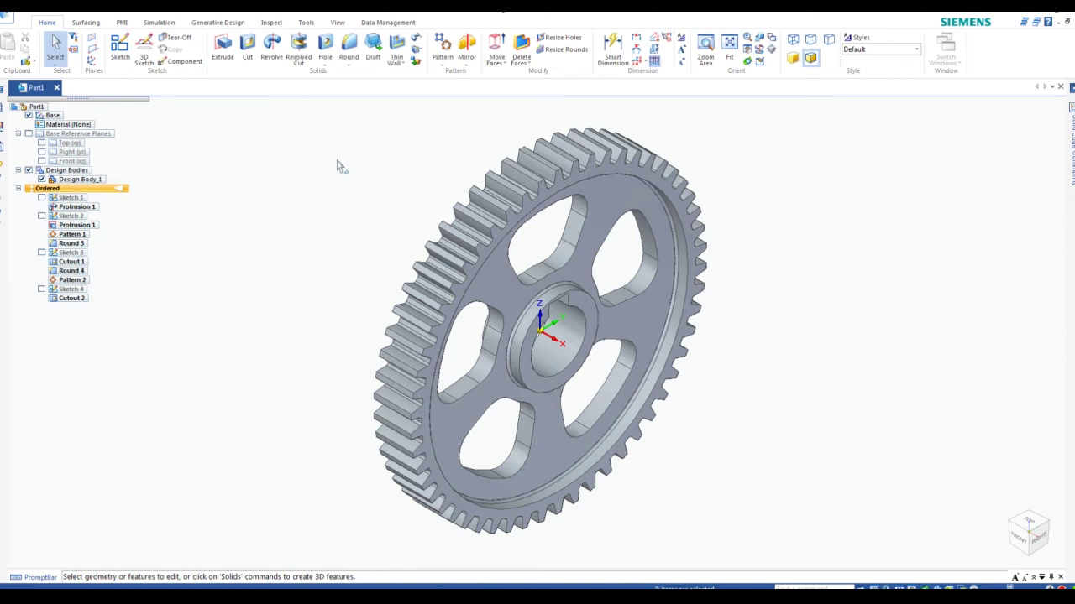
{"action": "left_click", "coordinate": [351, 50]}
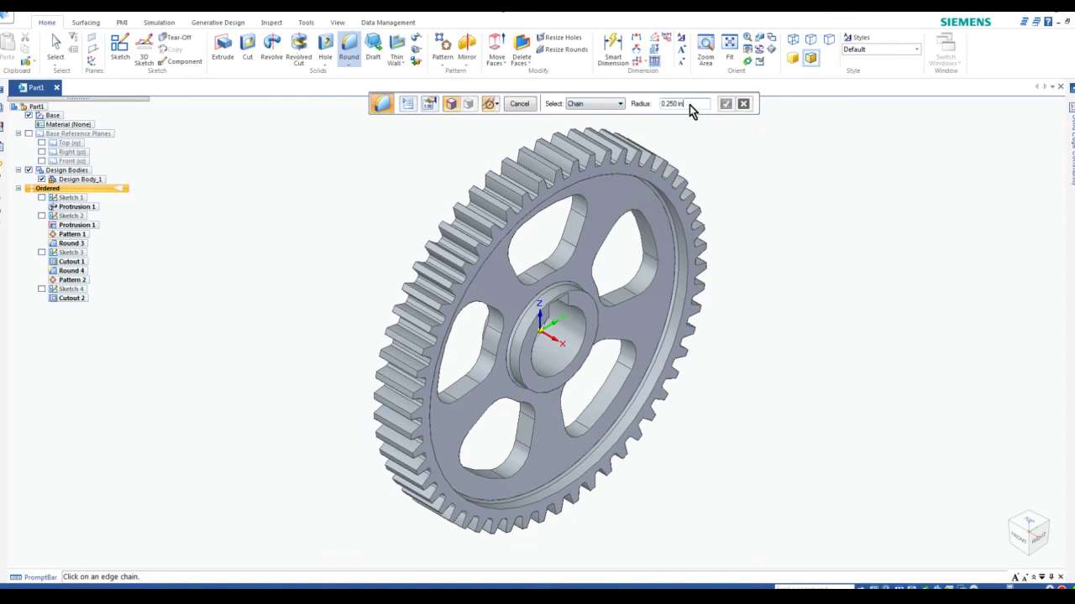
{"action": "key", "text": "BackSpace"}
{"action": "scroll", "coordinate": [707, 283], "scroll_direction": "up", "scroll_amount": 2}
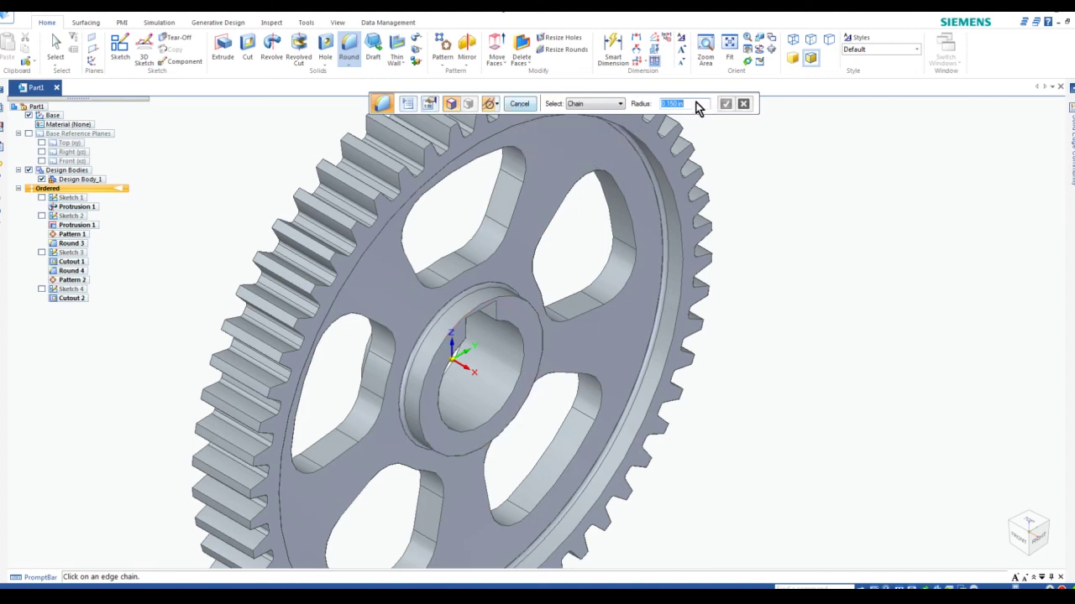
{"action": "left_click", "coordinate": [617, 104]}
{"action": "left_click", "coordinate": [589, 114]}
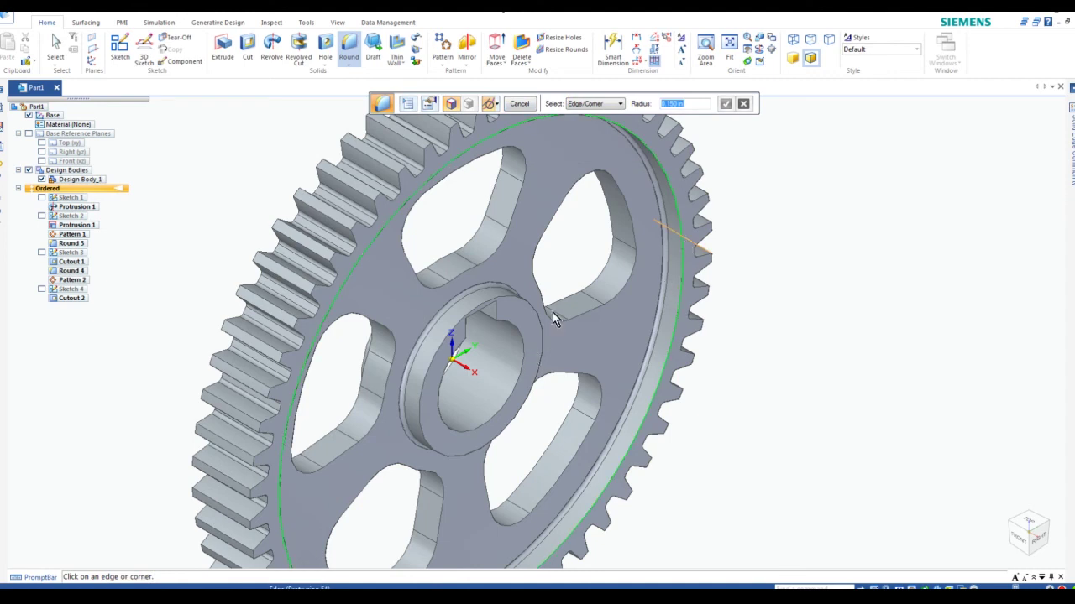
{"action": "left_click", "coordinate": [553, 312]}
{"action": "key", "text": "Return"}
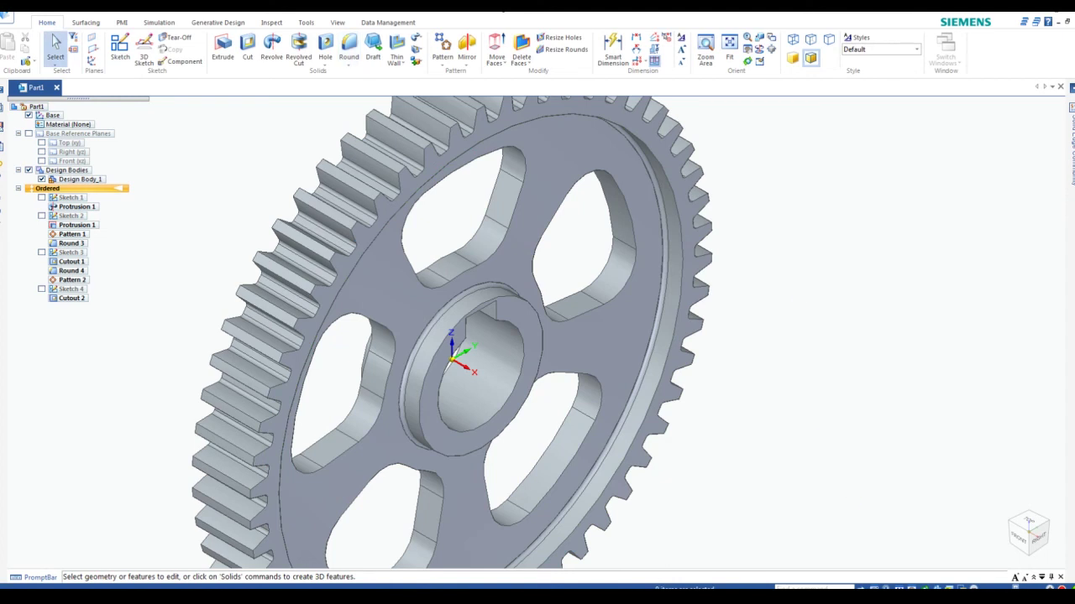
{"action": "left_click", "coordinate": [962, 585]}
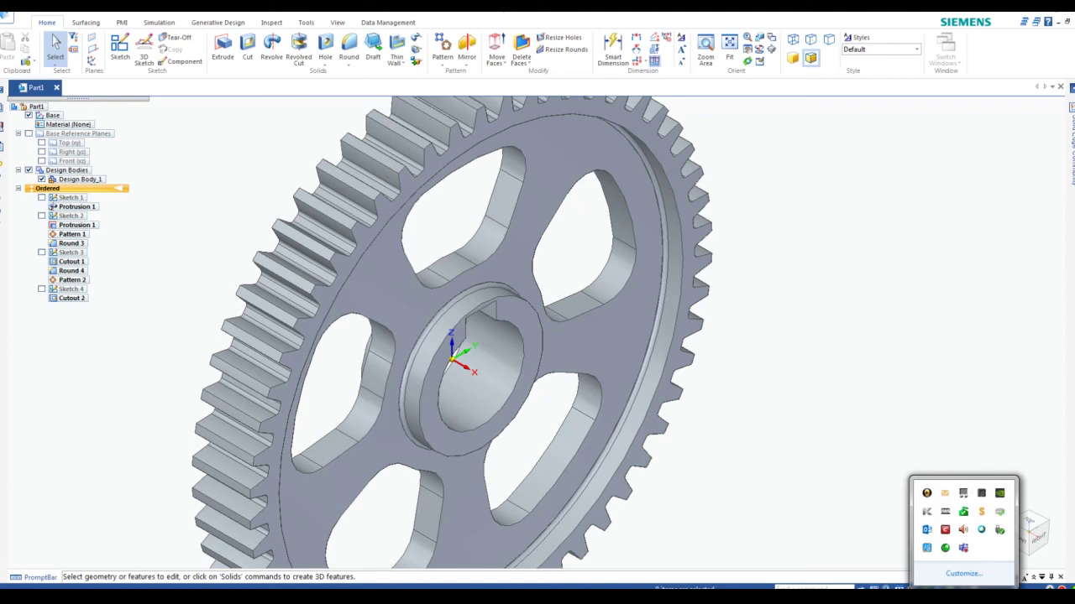
{"action": "right_click", "coordinate": [946, 548]}
{"action": "left_click", "coordinate": [898, 467]}
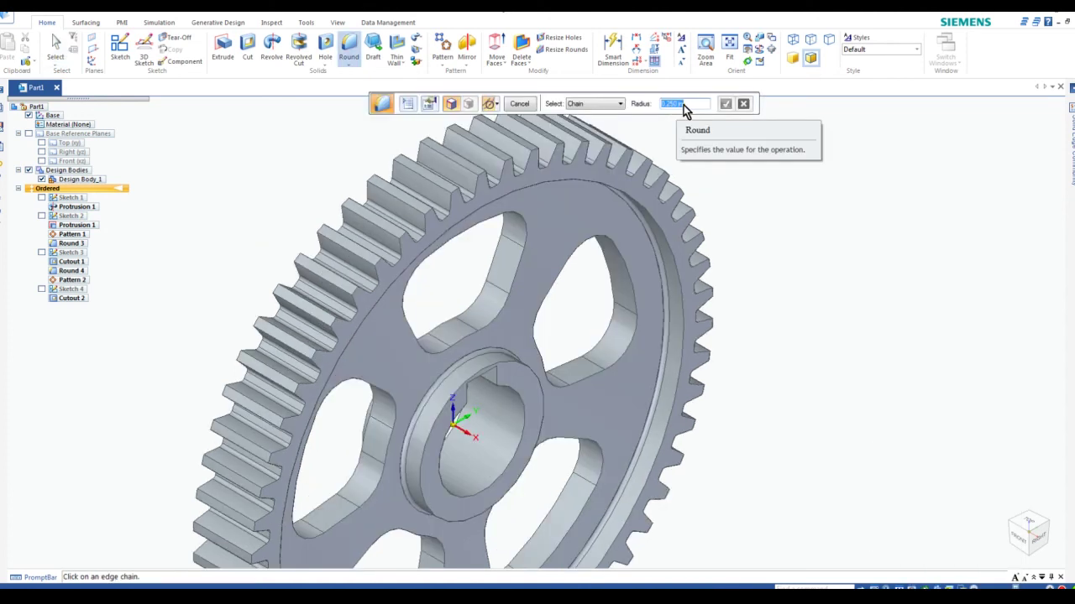
Round the edge chains of all five lightening openings in the web with a 0.150 in radius.
{"action": "double_click", "coordinate": [687, 105]}
{"action": "key", "text": "BackSpace"}
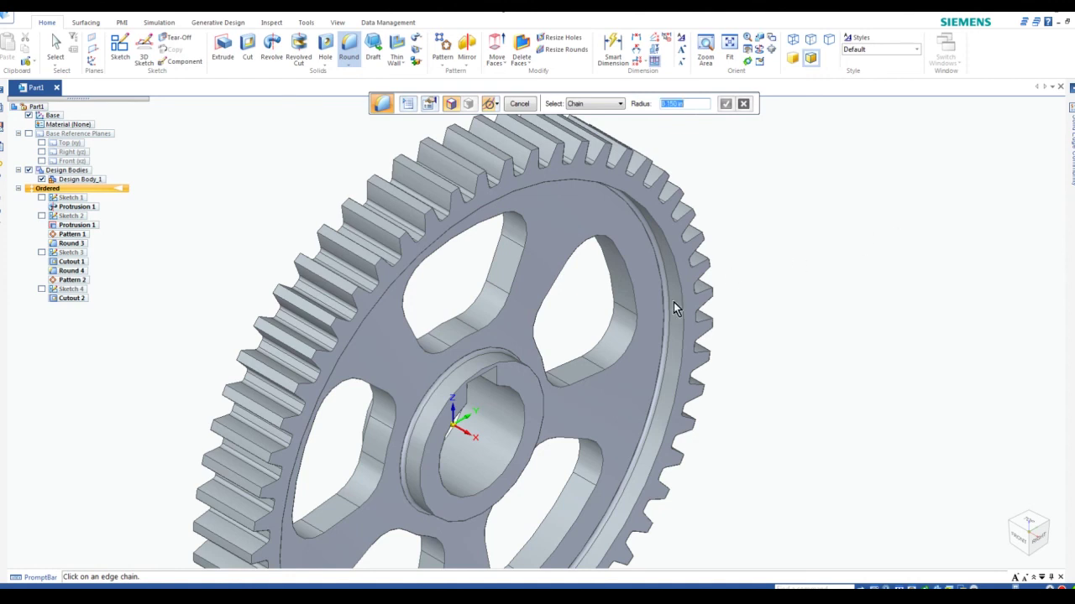
{"action": "left_click", "coordinate": [629, 278]}
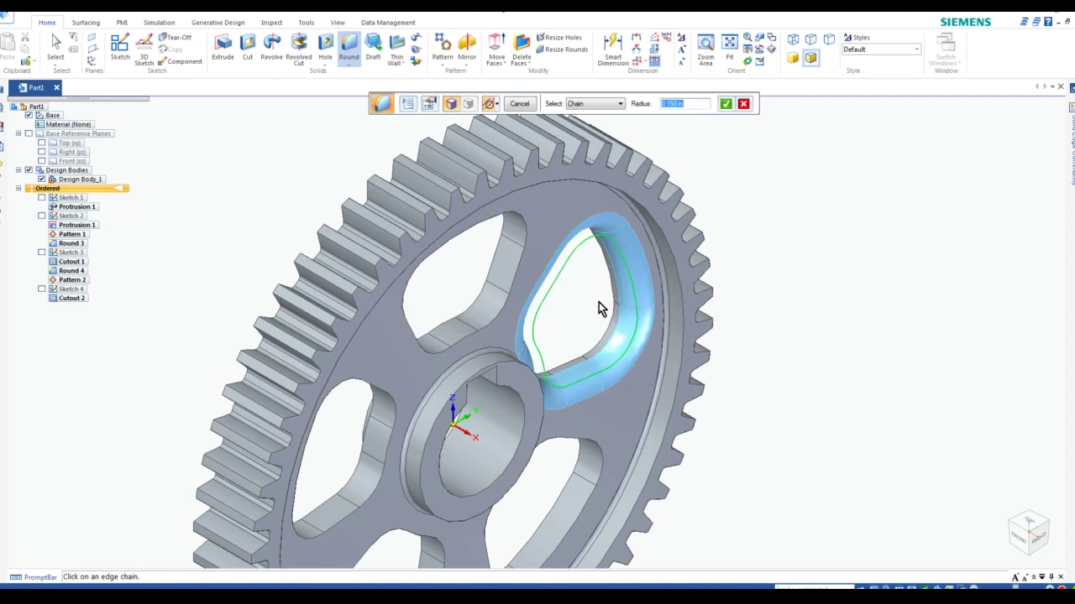
{"action": "left_click", "coordinate": [513, 220]}
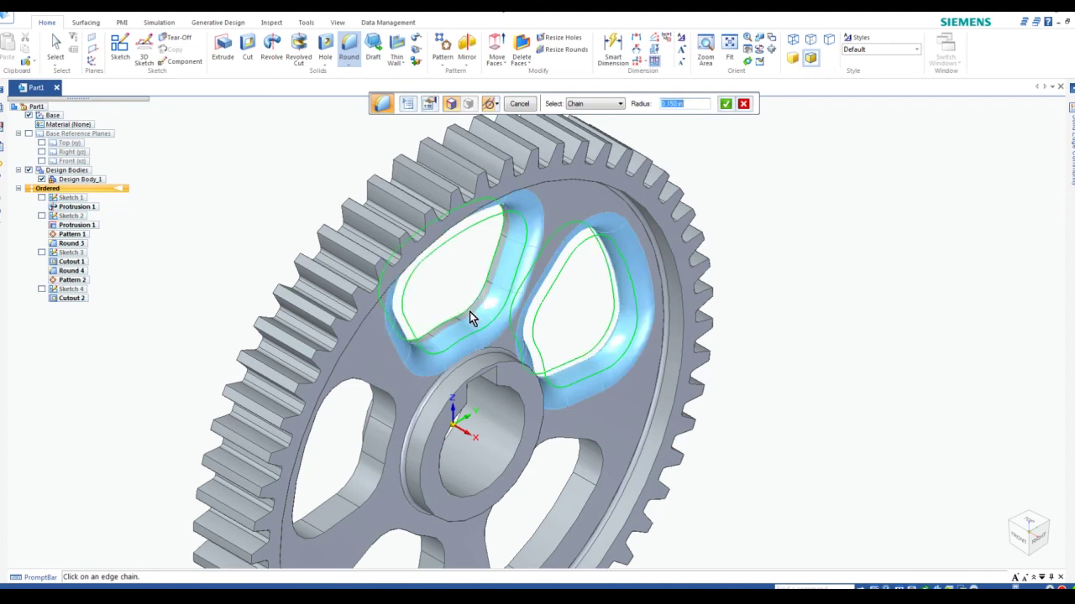
{"action": "left_click", "coordinate": [379, 396]}
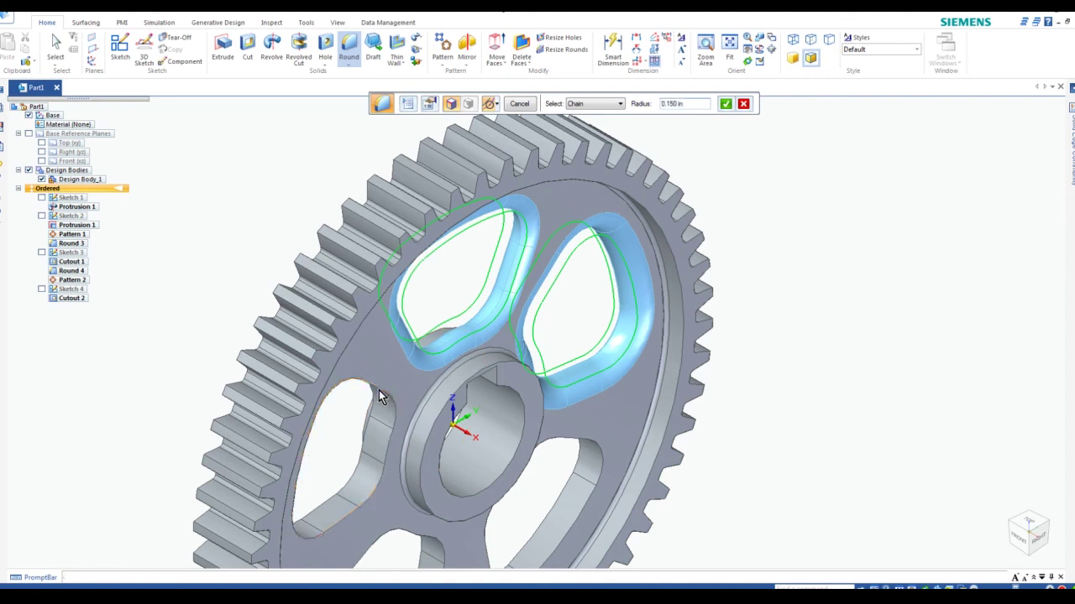
{"action": "left_click", "coordinate": [421, 550]}
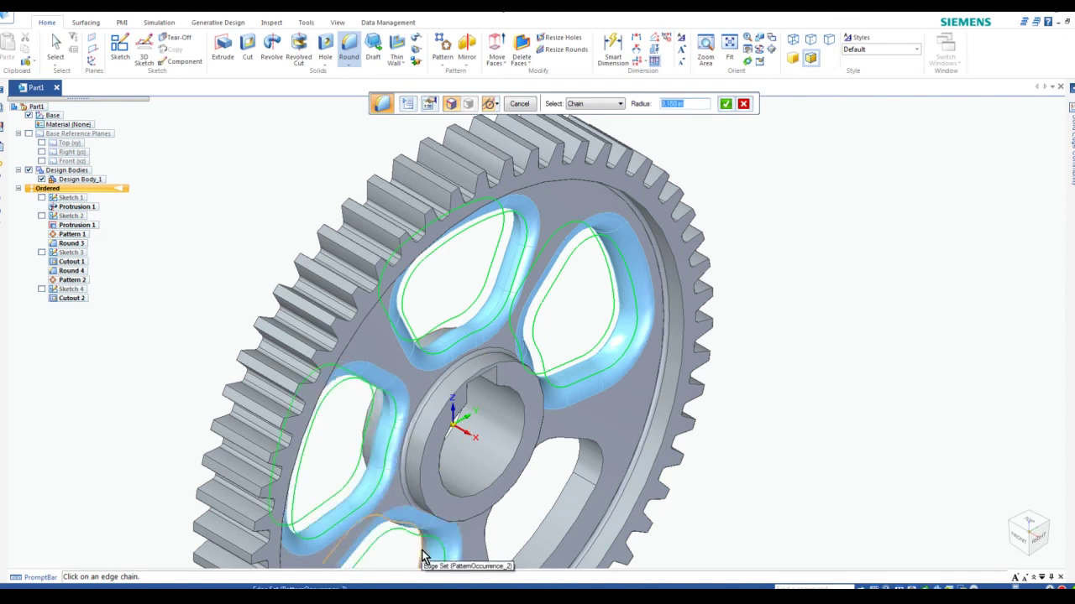
{"action": "left_click", "coordinate": [583, 476]}
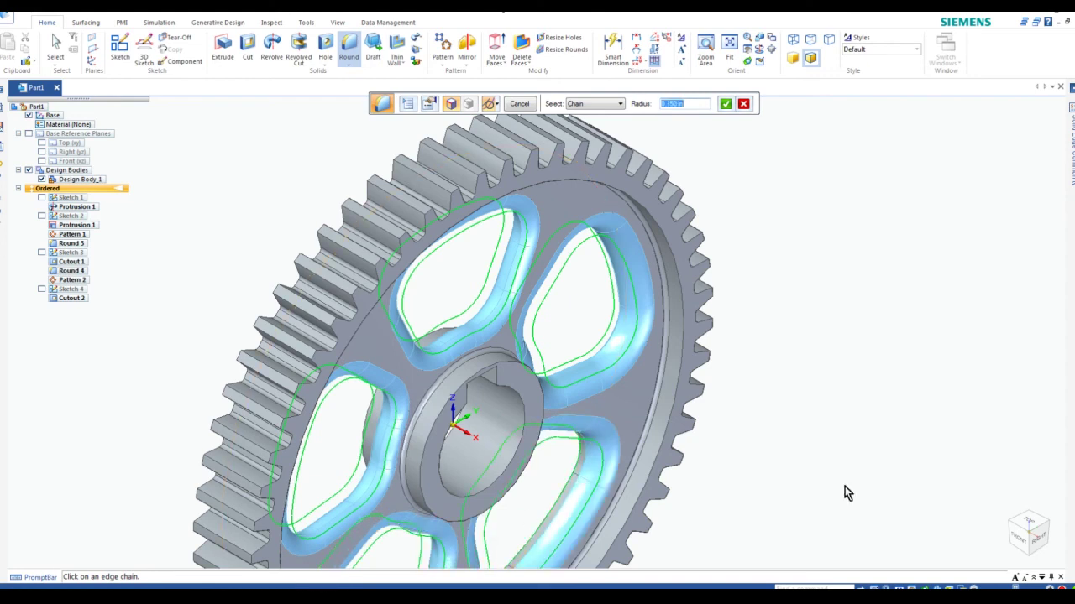
{"action": "left_click", "coordinate": [725, 104]}
{"action": "left_click", "coordinate": [520, 104]}
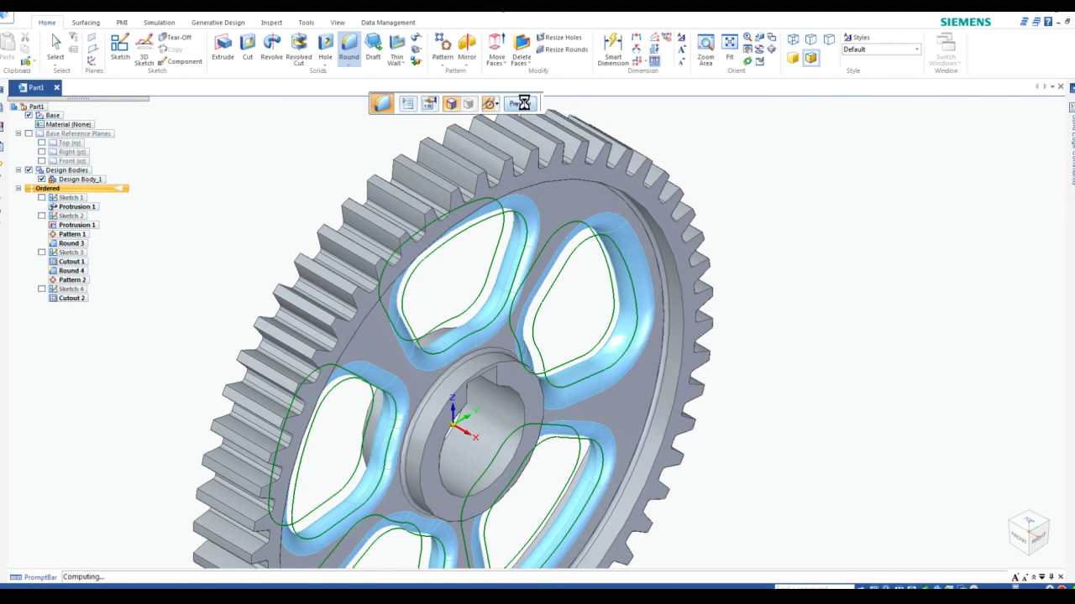
{"action": "left_click", "coordinate": [520, 106]}
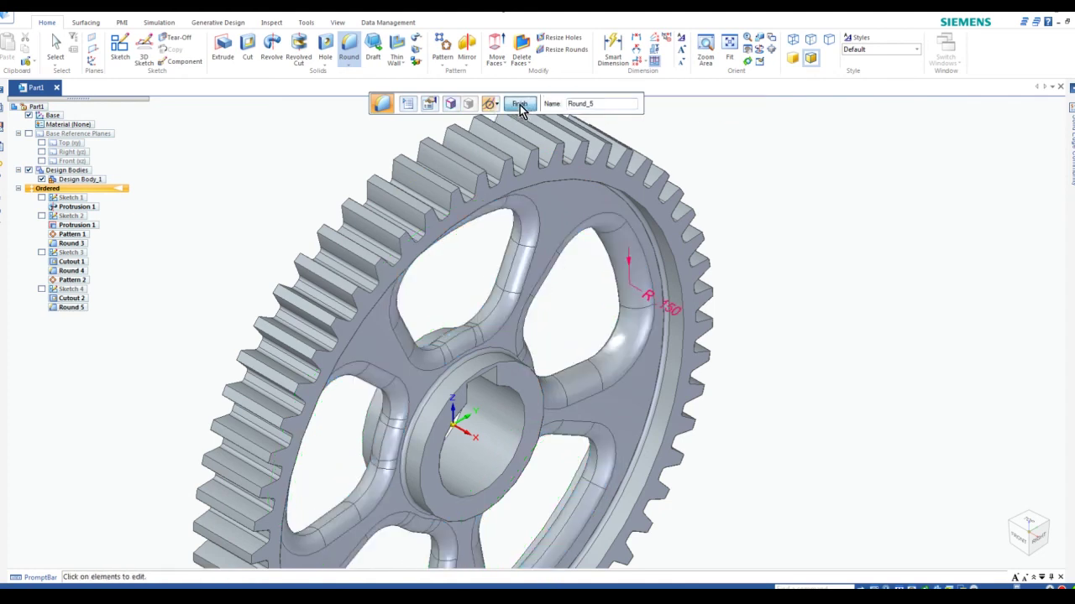
Examine the rounded web openings and the keyway in the hub bore from several angles and distances.
{"action": "scroll", "coordinate": [688, 362], "scroll_direction": "down", "scroll_amount": 2}
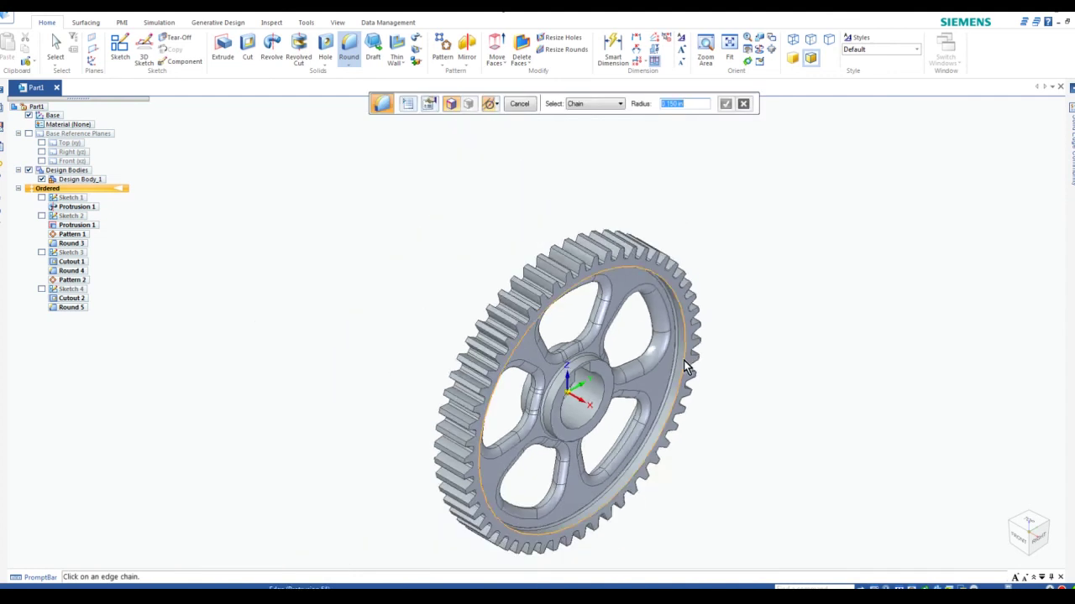
{"action": "scroll", "coordinate": [663, 353], "scroll_direction": "up", "scroll_amount": 1}
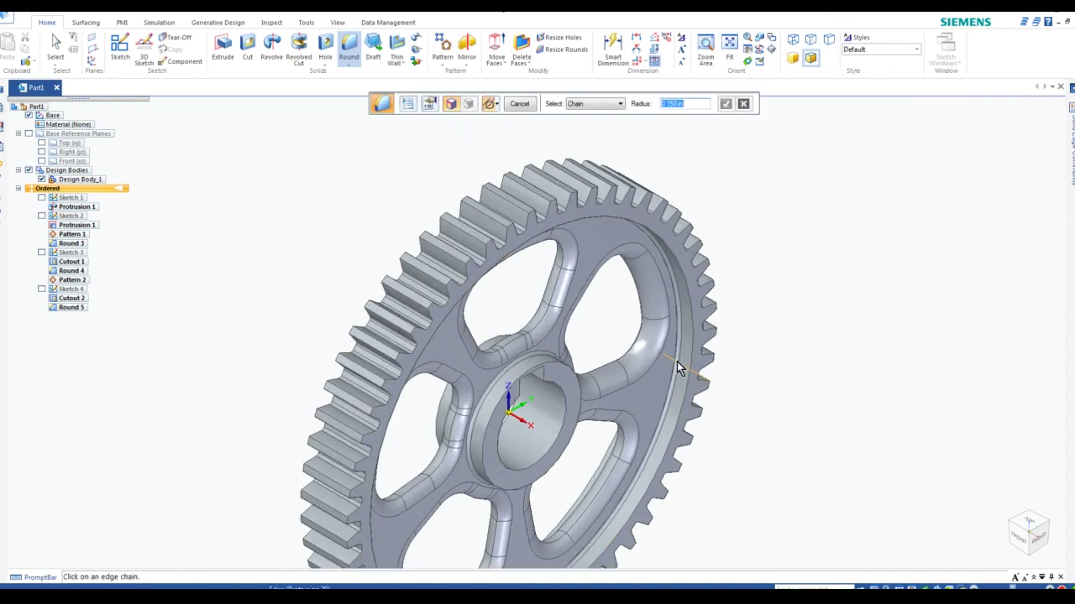
{"action": "scroll", "coordinate": [636, 336], "scroll_direction": "down", "scroll_amount": 2}
{"action": "scroll", "coordinate": [639, 344], "scroll_direction": "up", "scroll_amount": 1}
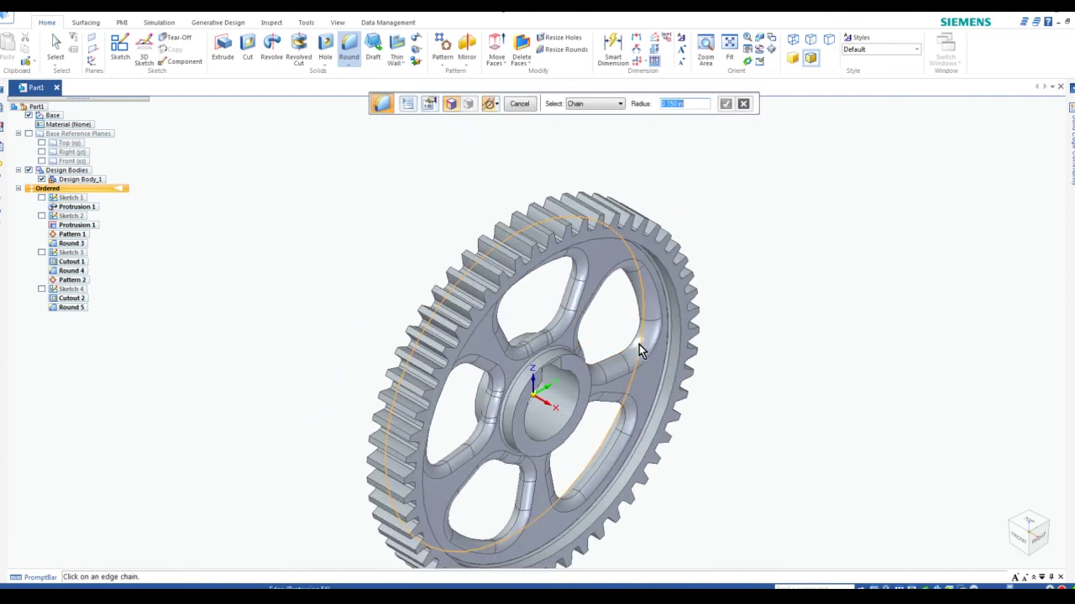
{"action": "scroll", "coordinate": [639, 344], "scroll_direction": "up", "scroll_amount": 1}
{"action": "scroll", "coordinate": [638, 345], "scroll_direction": "down", "scroll_amount": 2}
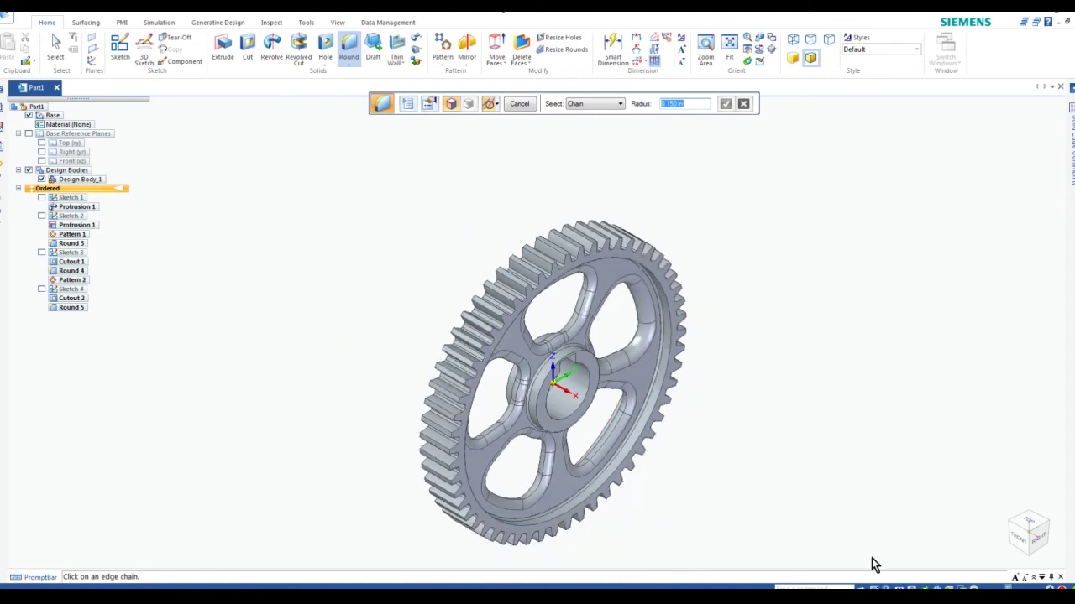
{"action": "middle_click_drag", "start_coordinate": [855, 458], "coordinate": [714, 372]}
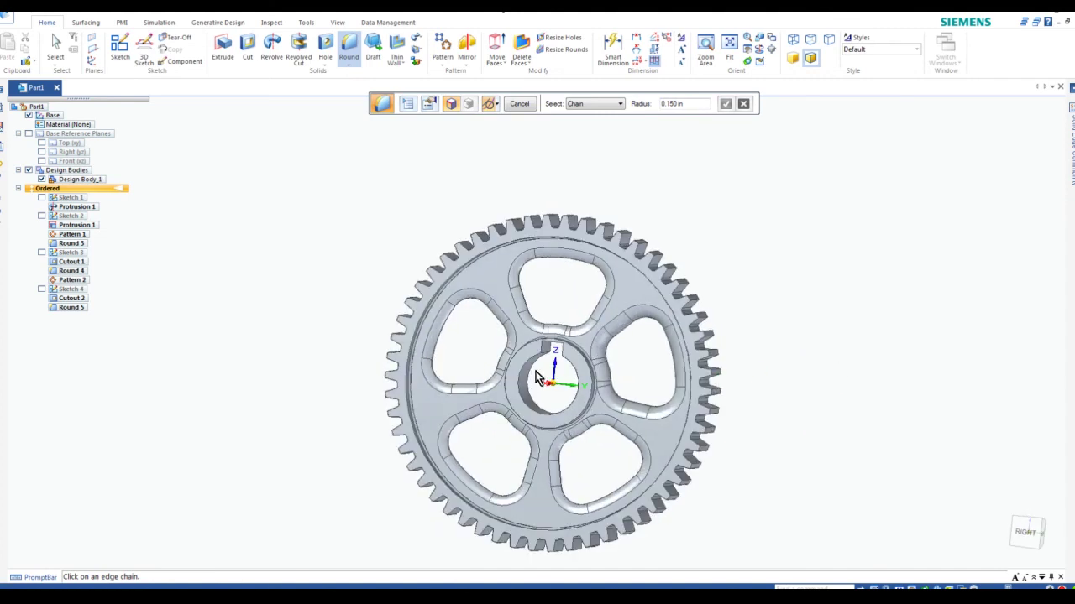
{"action": "scroll", "coordinate": [536, 371], "scroll_direction": "up", "scroll_amount": 5}
{"action": "scroll", "coordinate": [532, 323], "scroll_direction": "up", "scroll_amount": 4}
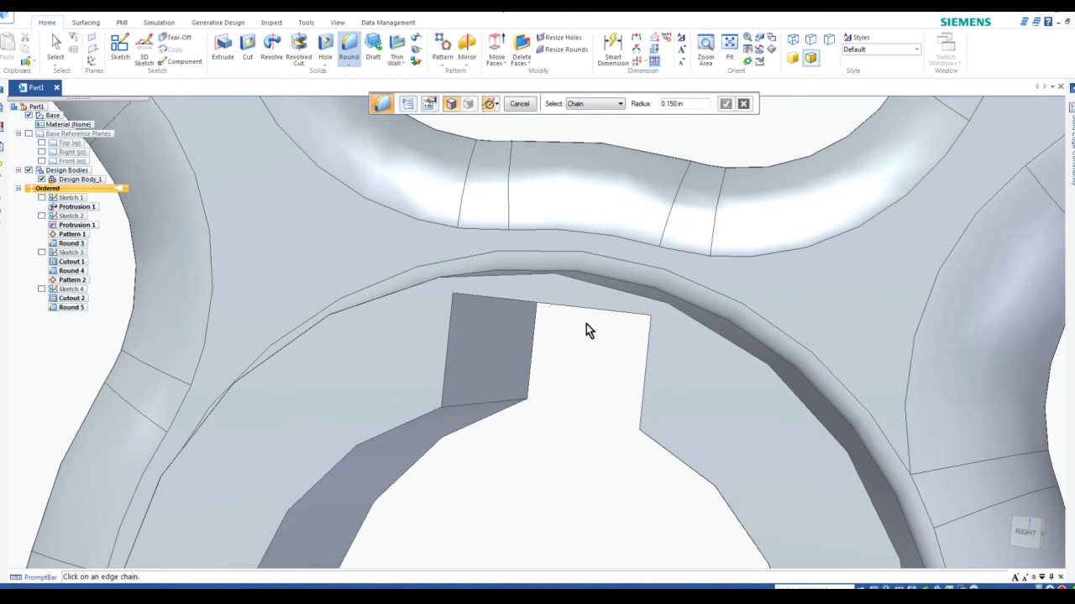
{"action": "scroll", "coordinate": [592, 336], "scroll_direction": "down", "scroll_amount": 6}
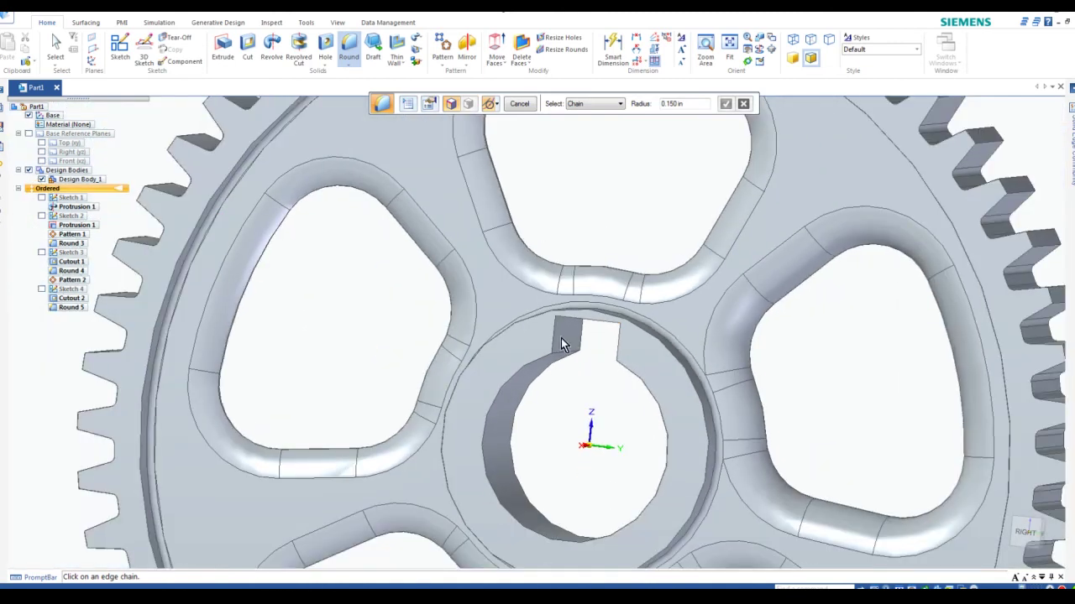
{"action": "scroll", "coordinate": [502, 279], "scroll_direction": "down", "scroll_amount": 2}
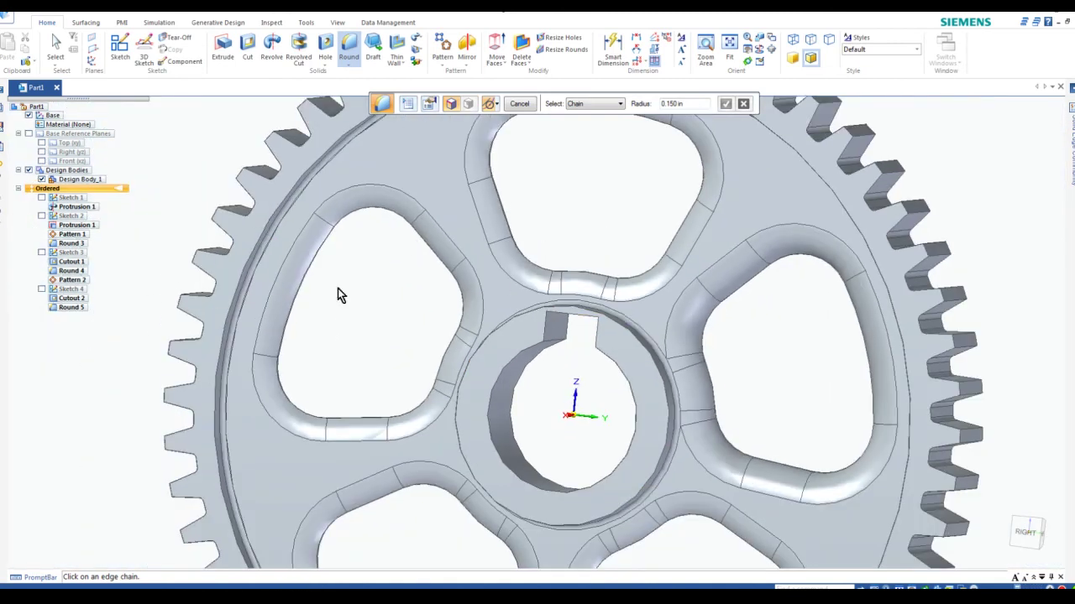
{"action": "scroll", "coordinate": [990, 546], "scroll_direction": "down", "scroll_amount": 2}
Leave the Round command and open the profile sketch of the hub's keyway cutout for editing.
{"action": "left_click", "coordinate": [1026, 533]}
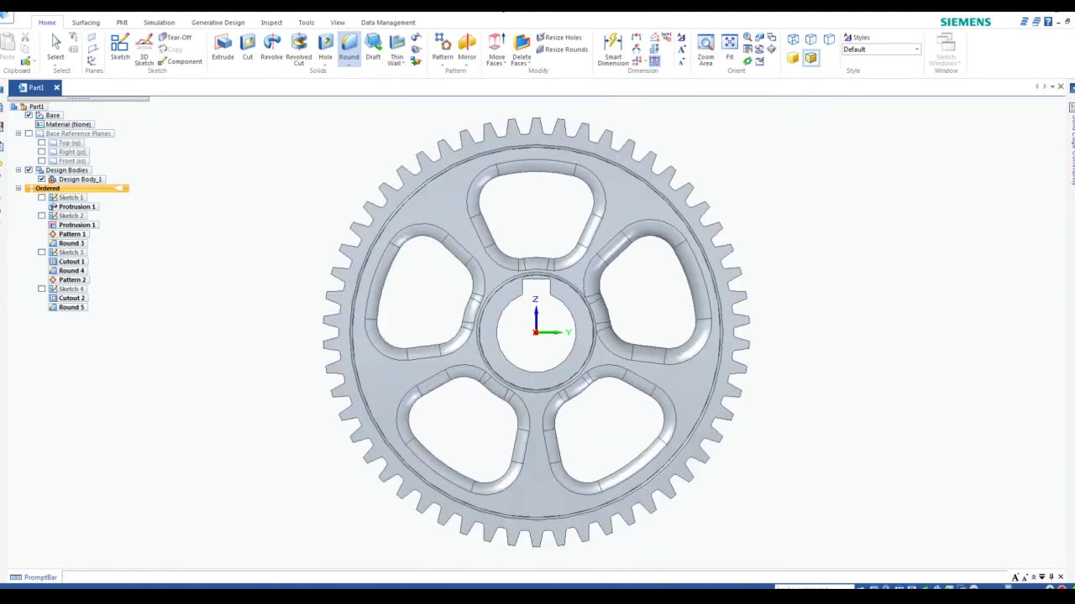
{"action": "scroll", "coordinate": [524, 271], "scroll_direction": "up", "scroll_amount": 2}
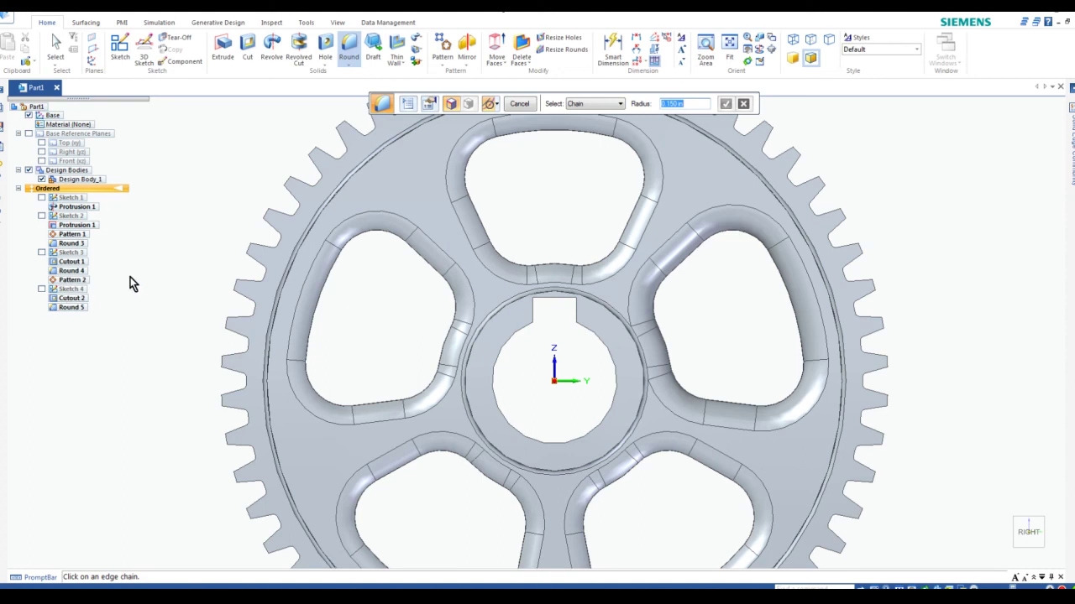
{"action": "key", "text": "Escape"}
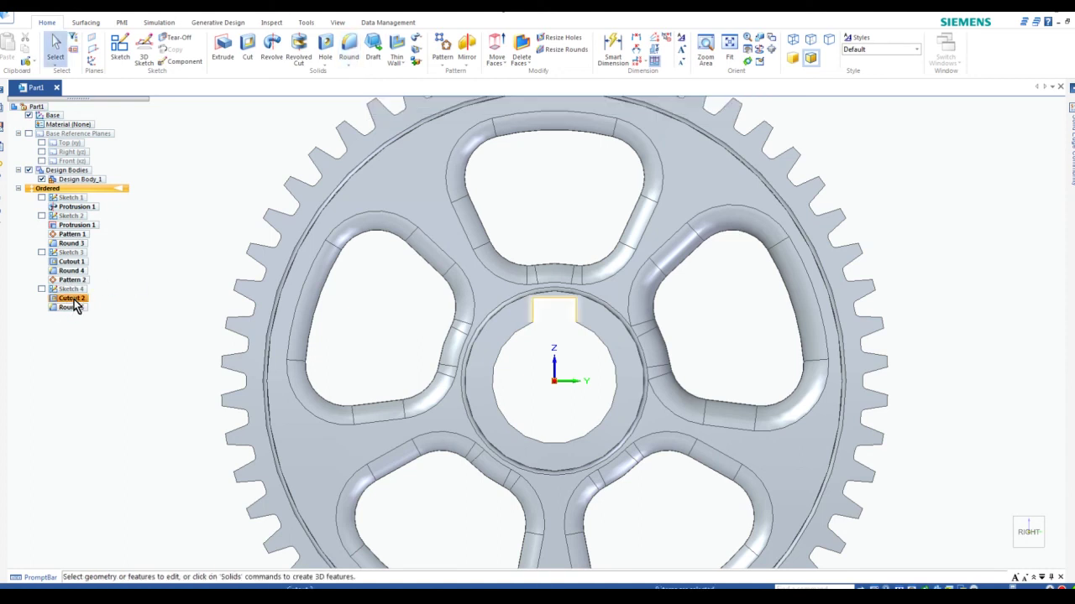
{"action": "left_click", "coordinate": [73, 299]}
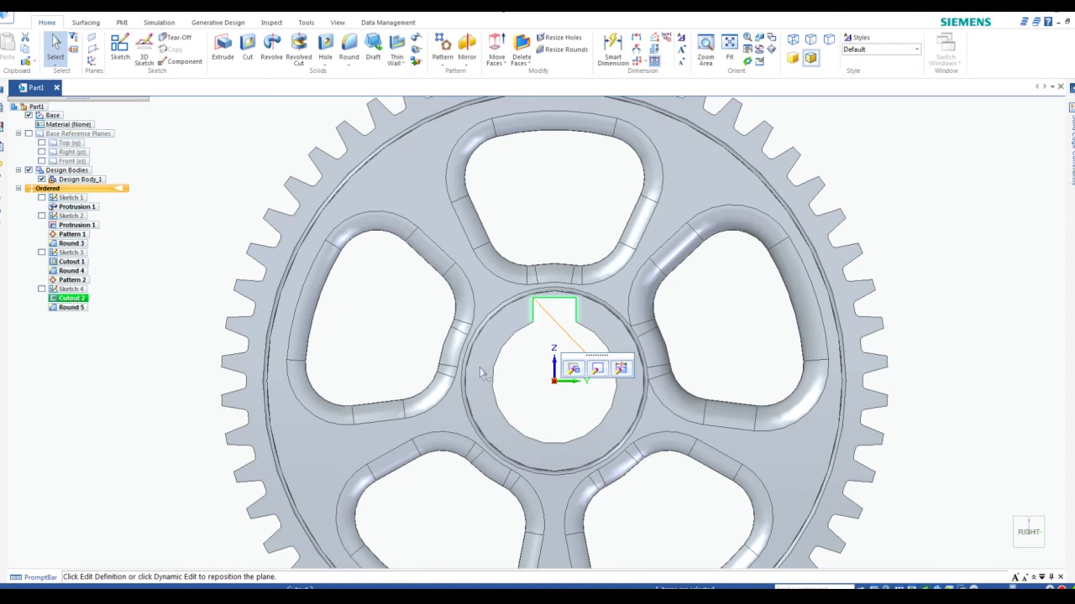
{"action": "left_click", "coordinate": [597, 371]}
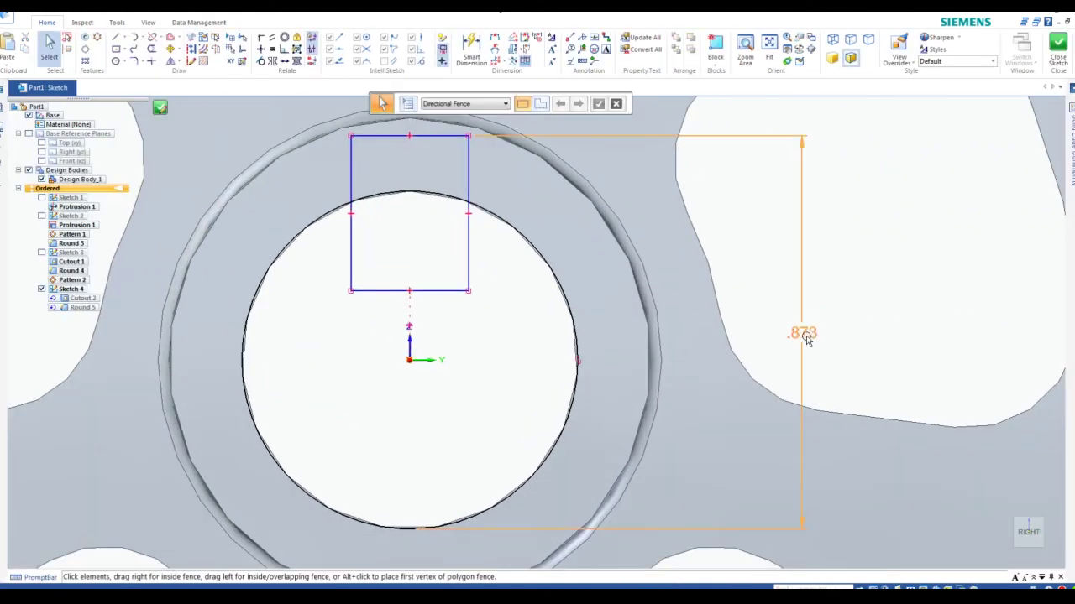
Set the vertical dimension from the lower side of the bore to the keyway's upper edge to 0.75 in.
{"action": "left_click", "coordinate": [801, 334]}
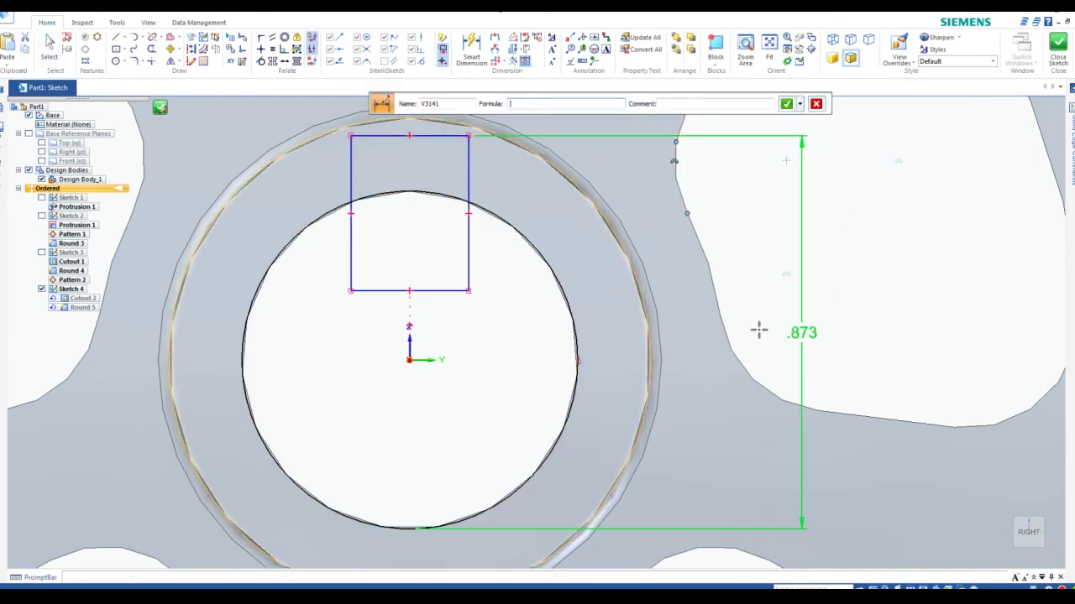
{"action": "left_click", "coordinate": [796, 332]}
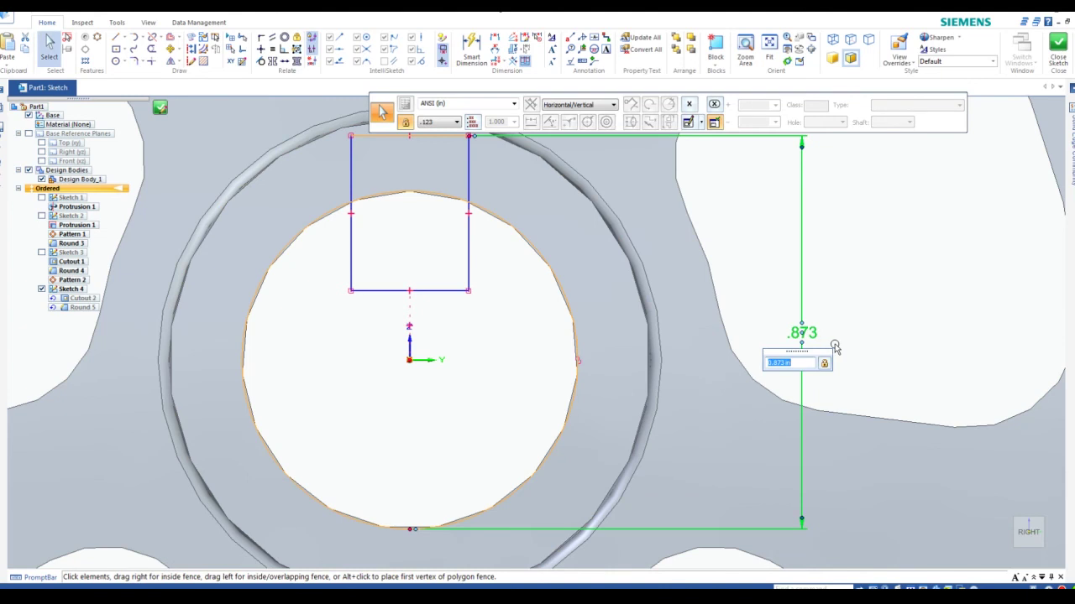
{"action": "type", "text": ".75"}
{"action": "key", "text": "Return"}
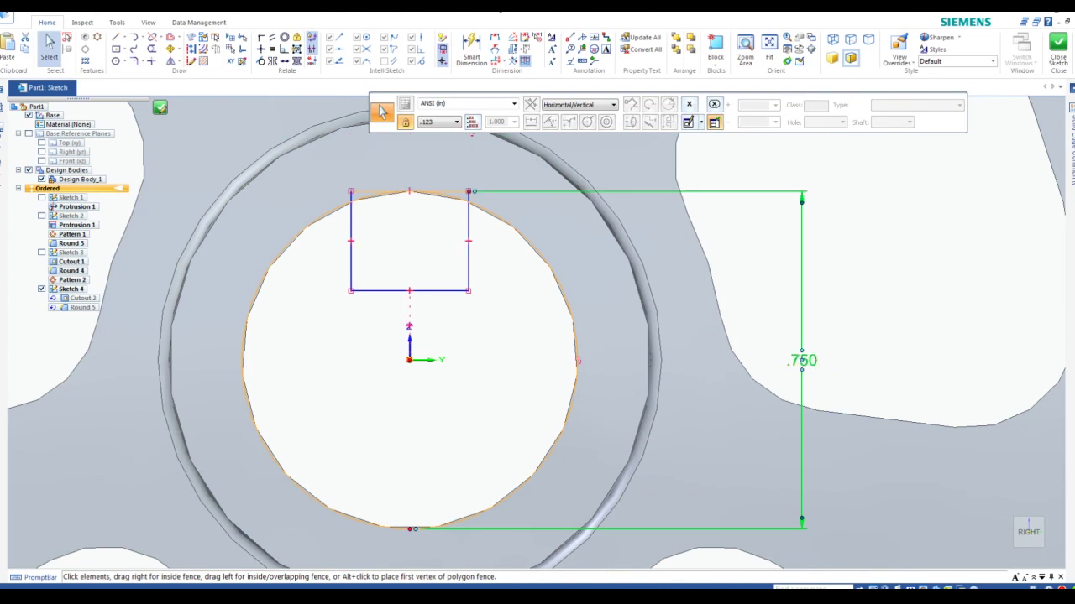
Set the dimension across the bore to the keyway's upper edge to 0.837 in and finish the sketch edit.
{"action": "left_click", "coordinate": [806, 363]}
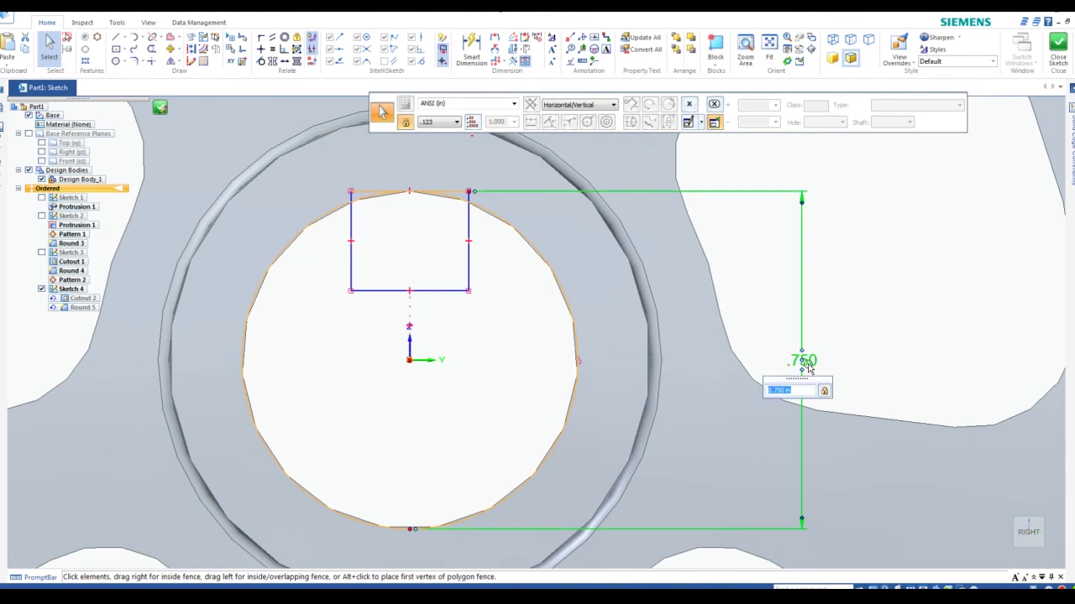
{"action": "key", "text": "Escape"}
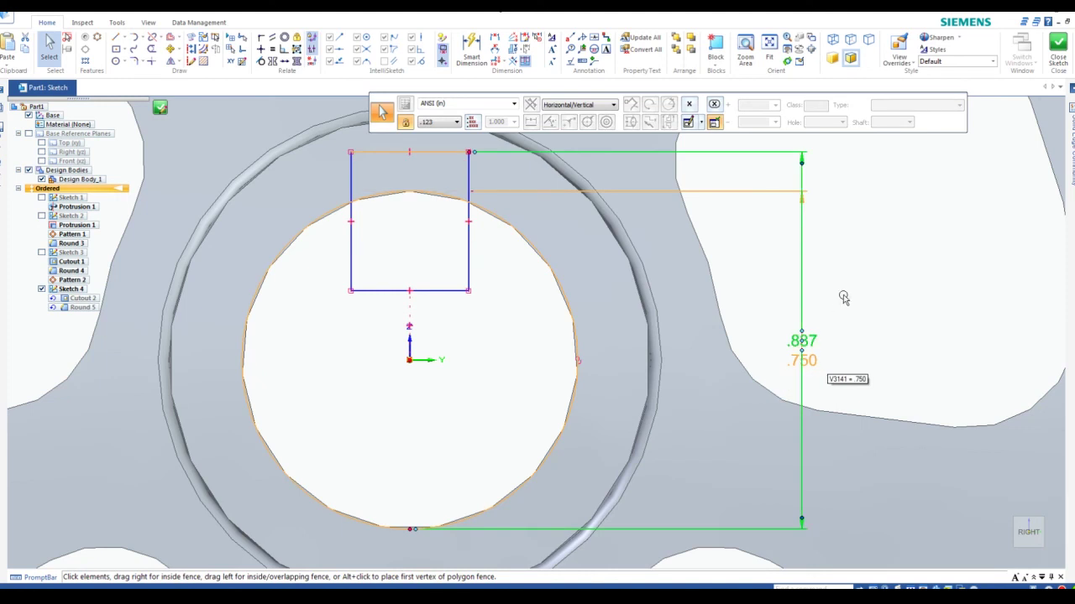
{"action": "left_click", "coordinate": [1058, 48]}
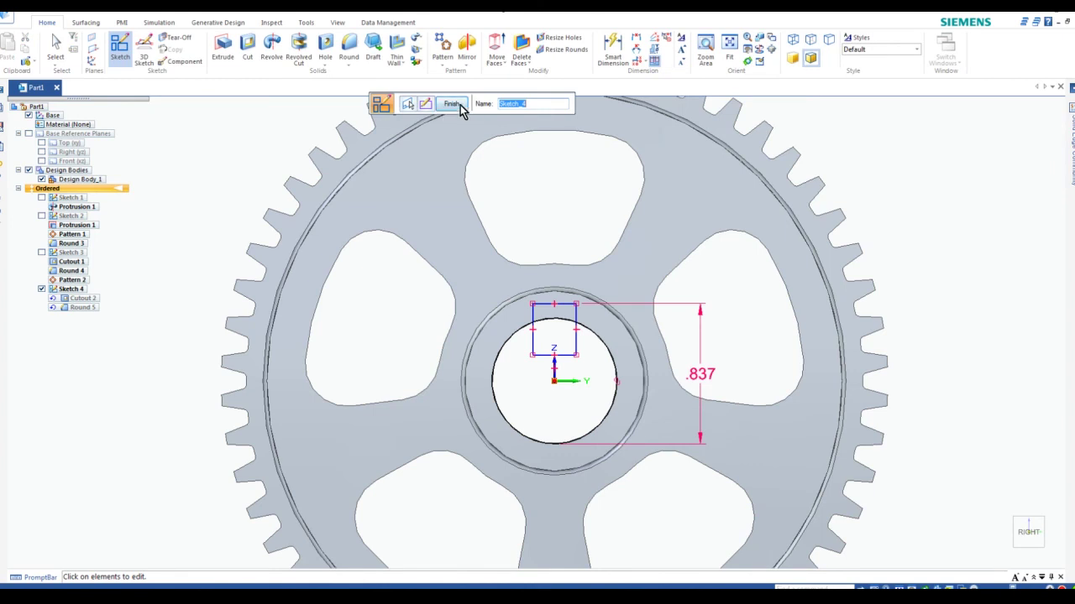
{"action": "left_click", "coordinate": [458, 108]}
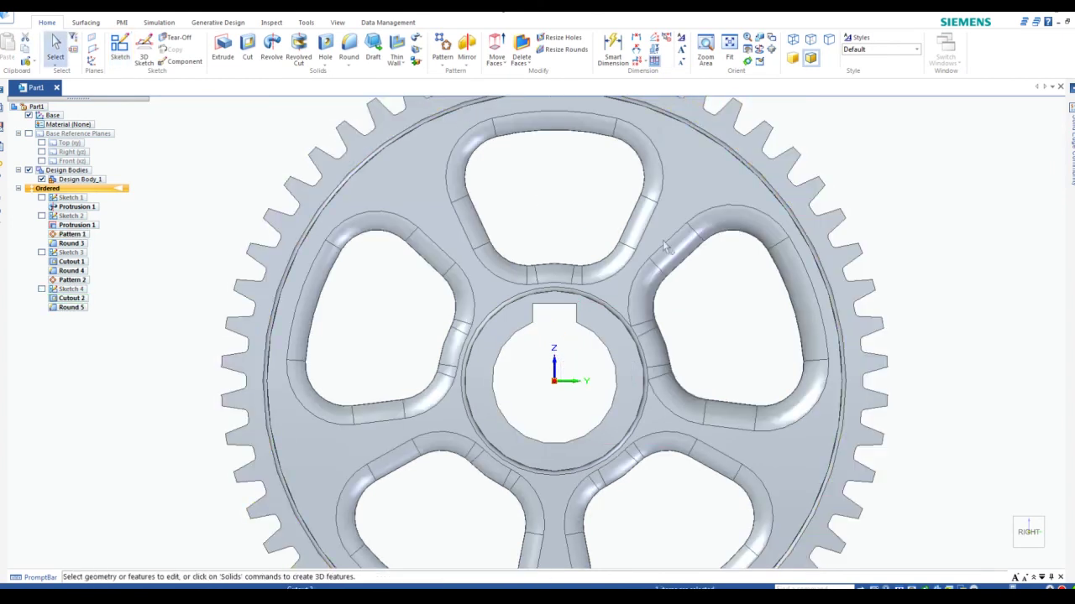
Chamfer the circular edge of the bore on the hub's front face with a 0.060 in setback.
{"action": "mouse_move", "coordinate": [1026, 529]}
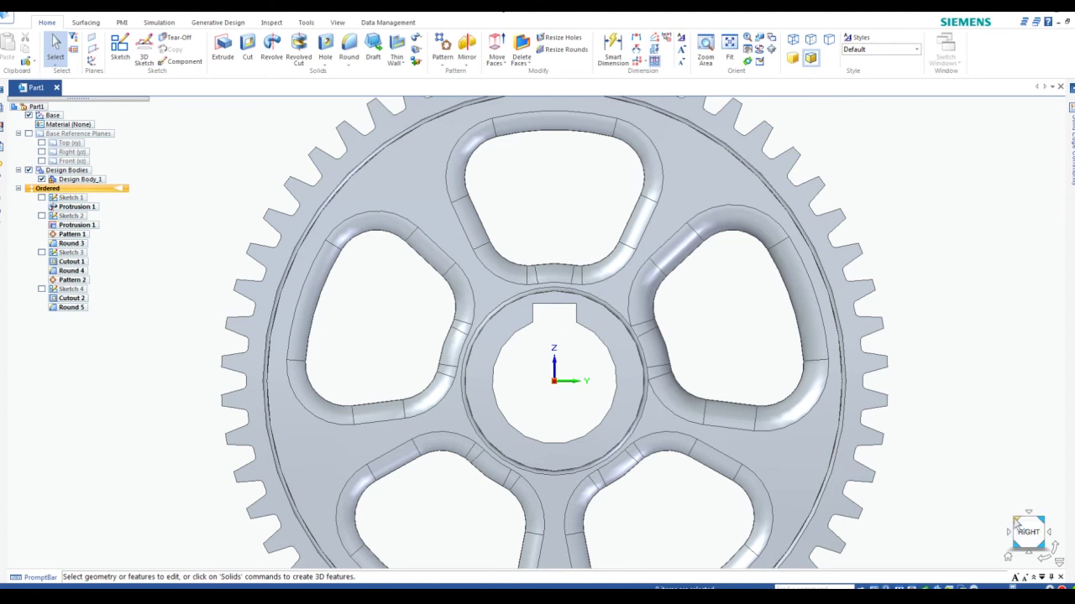
{"action": "left_click", "coordinate": [1018, 524]}
{"action": "left_click", "coordinate": [53, 37]}
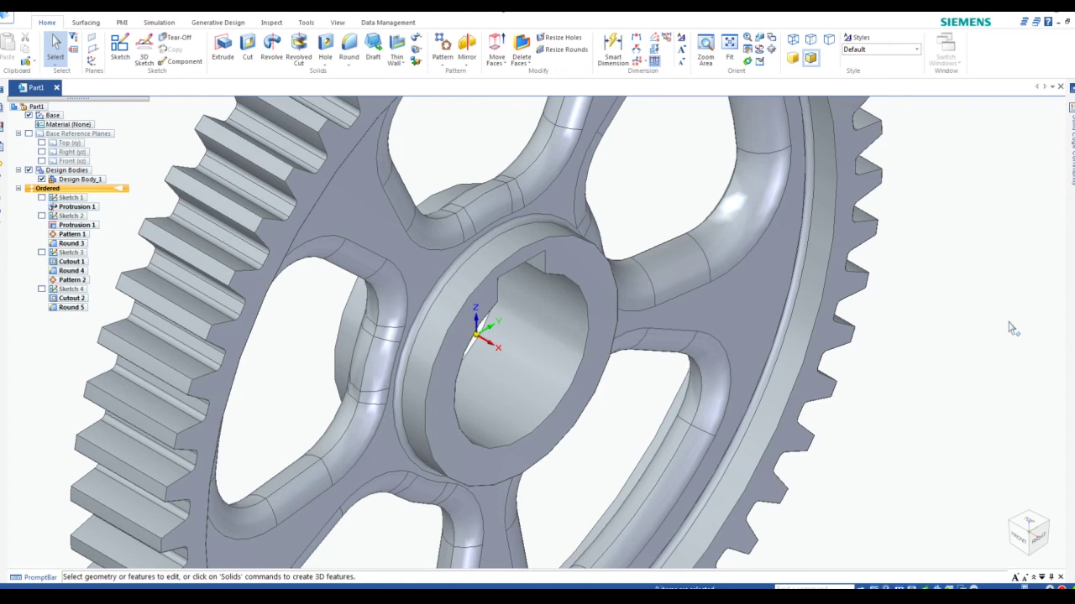
{"action": "left_click", "coordinate": [349, 58]}
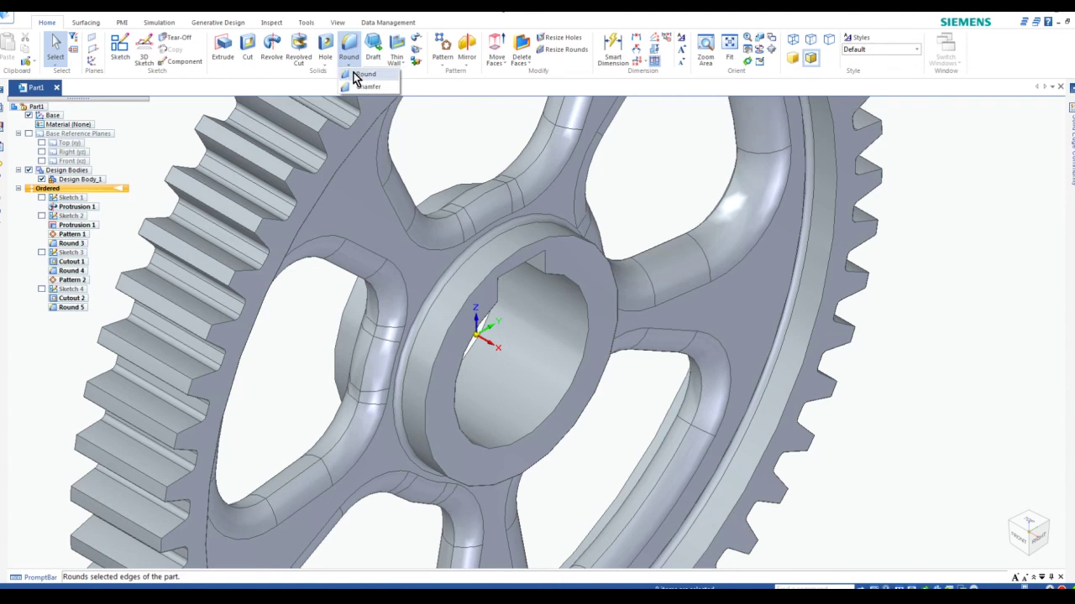
{"action": "left_click", "coordinate": [365, 86]}
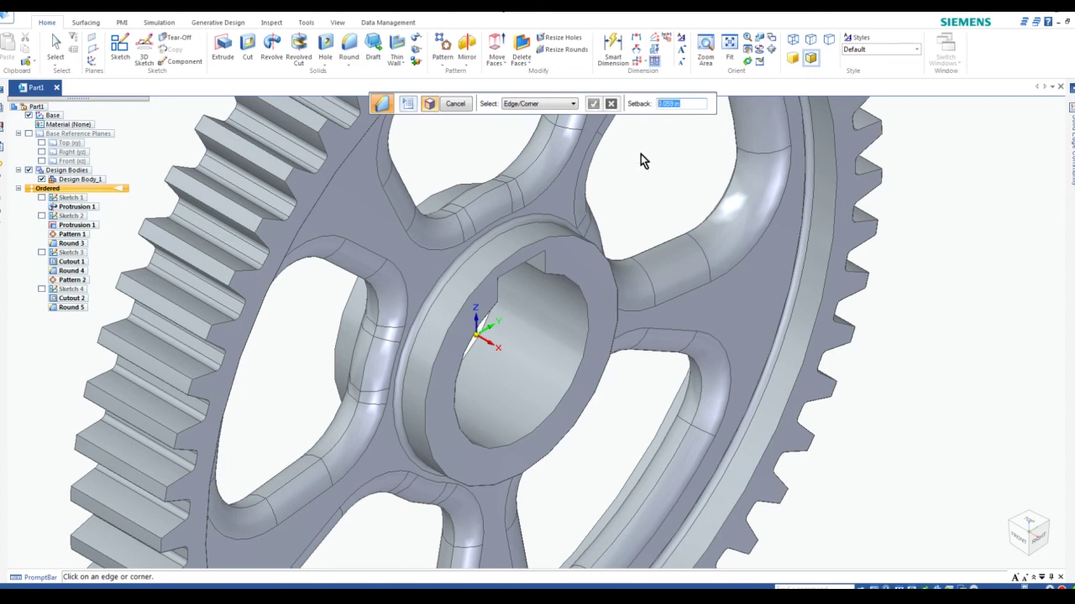
{"action": "type", "text": ".06"}
{"action": "key", "text": "Return"}
{"action": "left_click", "coordinate": [576, 376]}
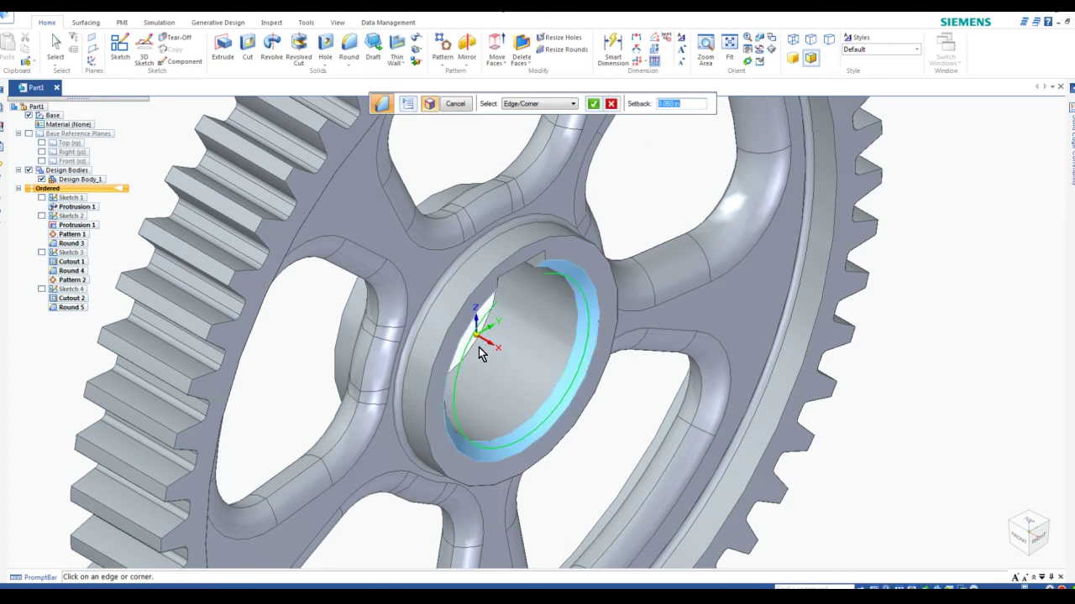
{"action": "left_click", "coordinate": [593, 103]}
{"action": "left_click", "coordinate": [456, 104]}
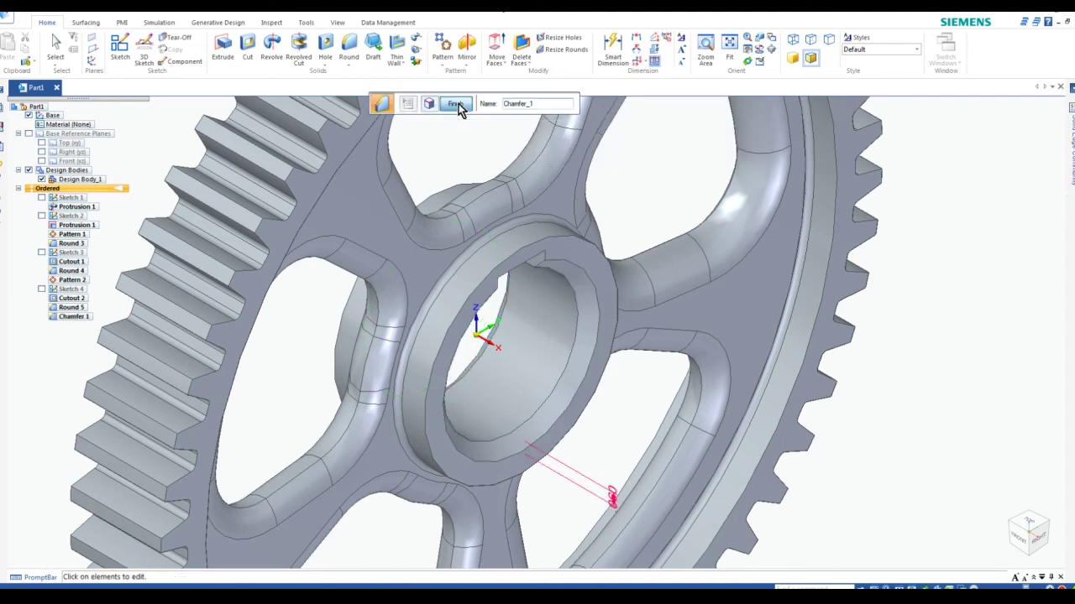
{"action": "key", "text": "Escape"}
Save the part as "Gear wheel" in the Solid Edge folder under Computer Aided Drafting 2 (MANU-1001).
{"action": "key", "text": "ctrl+shift+f"}
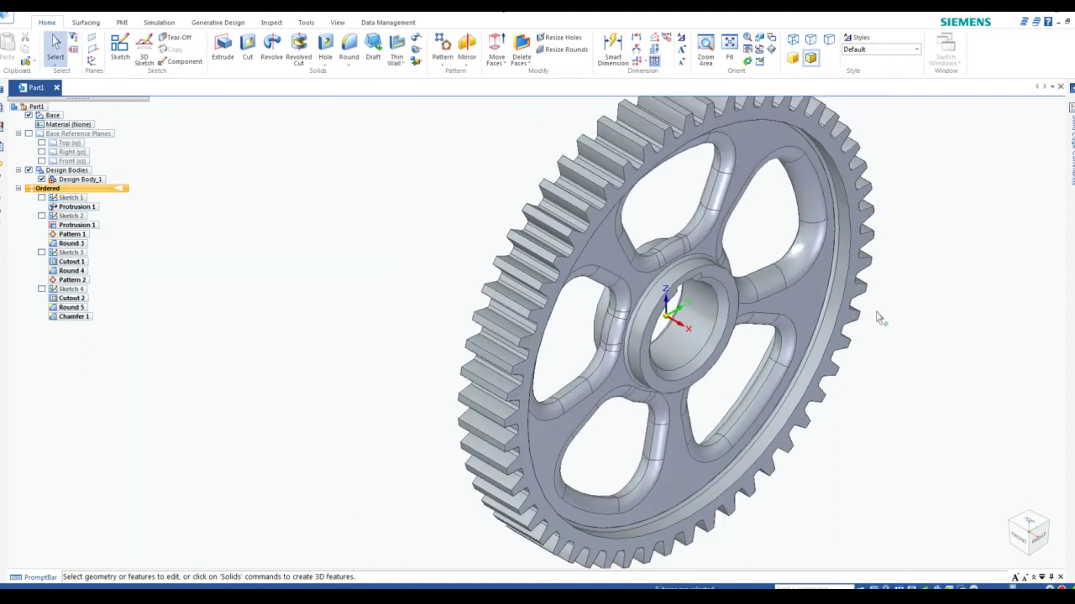
{"action": "left_click", "coordinate": [1040, 535]}
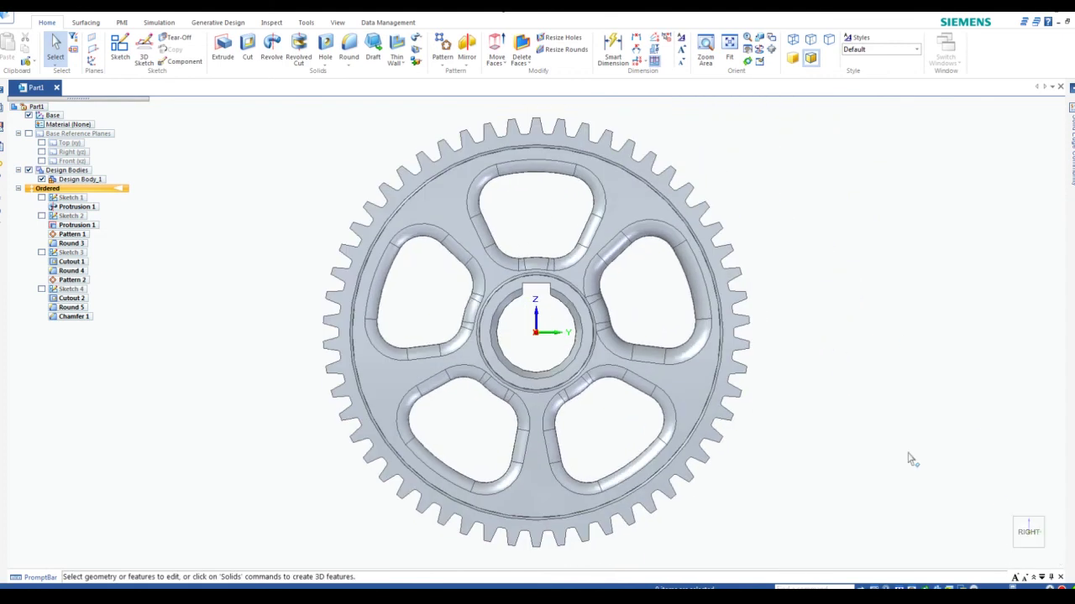
{"action": "left_click", "coordinate": [1044, 522]}
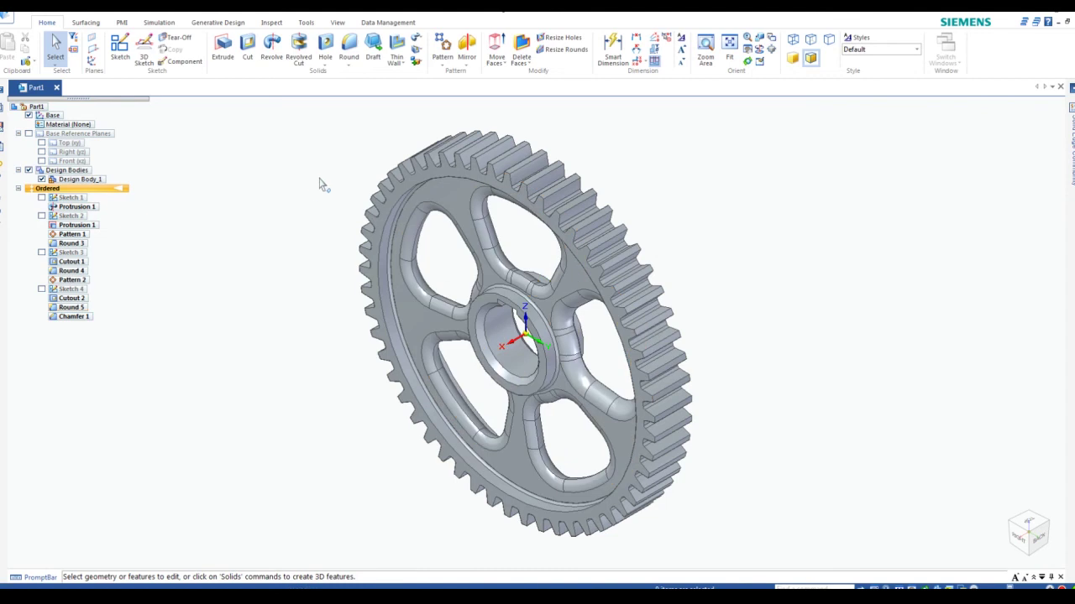
{"action": "left_click", "coordinate": [27, 17]}
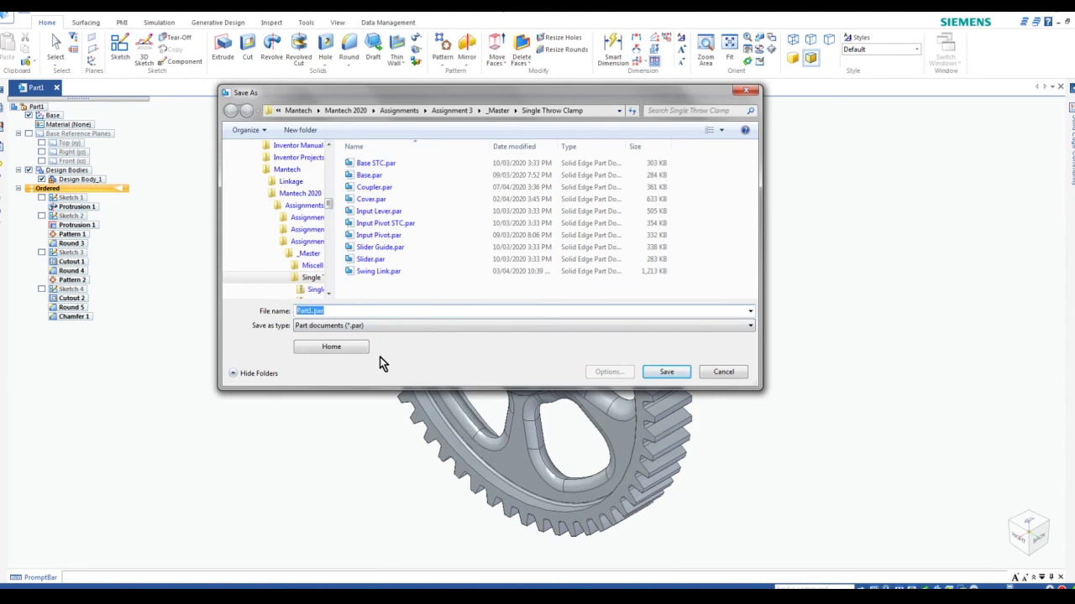
{"action": "left_click", "coordinate": [391, 110]}
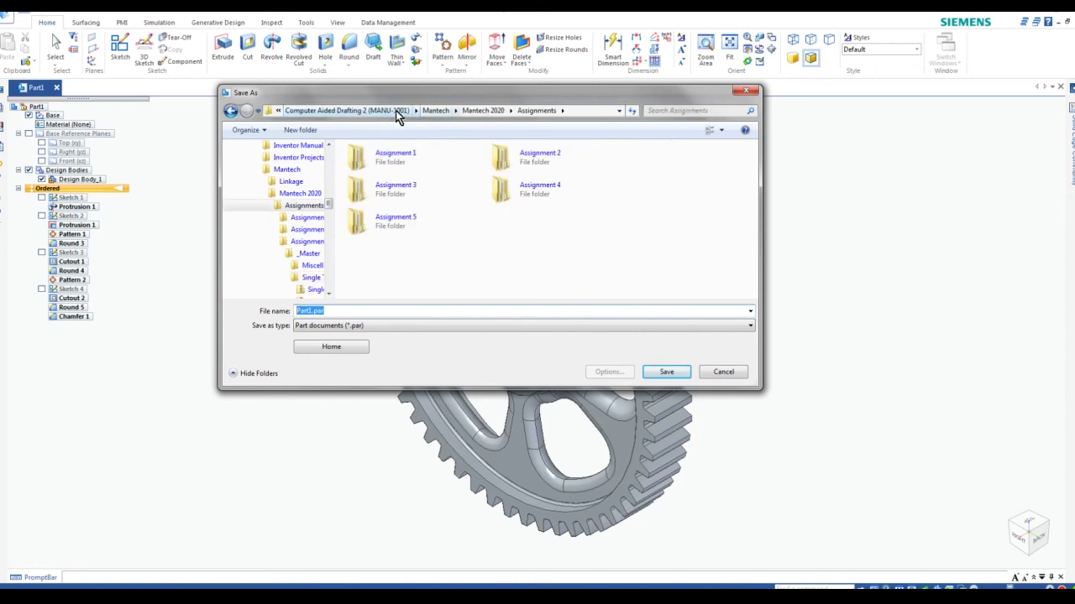
{"action": "left_click", "coordinate": [353, 110]}
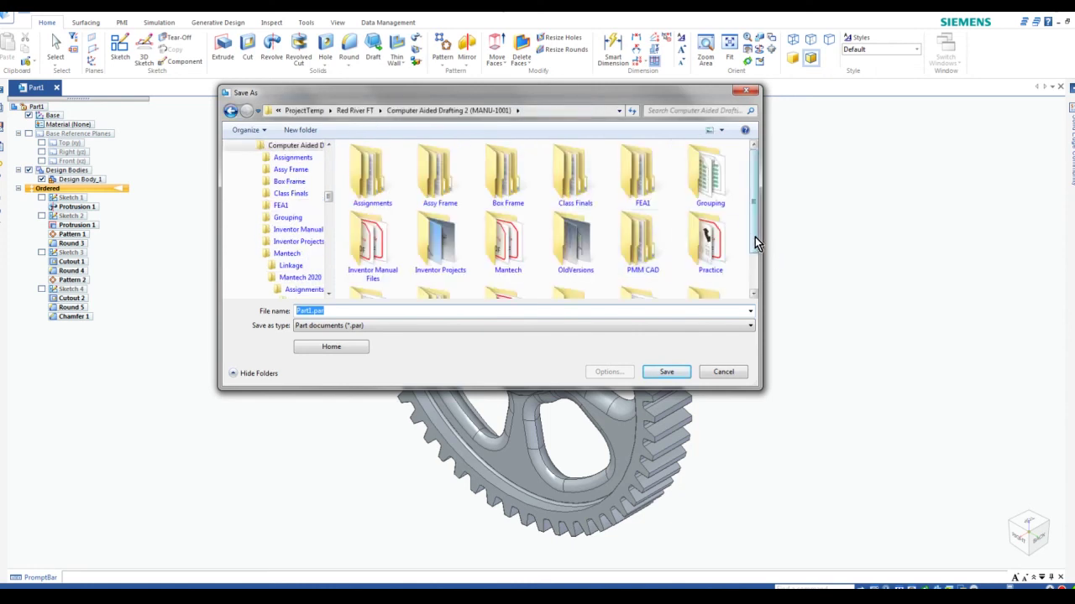
{"action": "left_click_drag", "start_coordinate": [758, 241], "coordinate": [754, 285]}
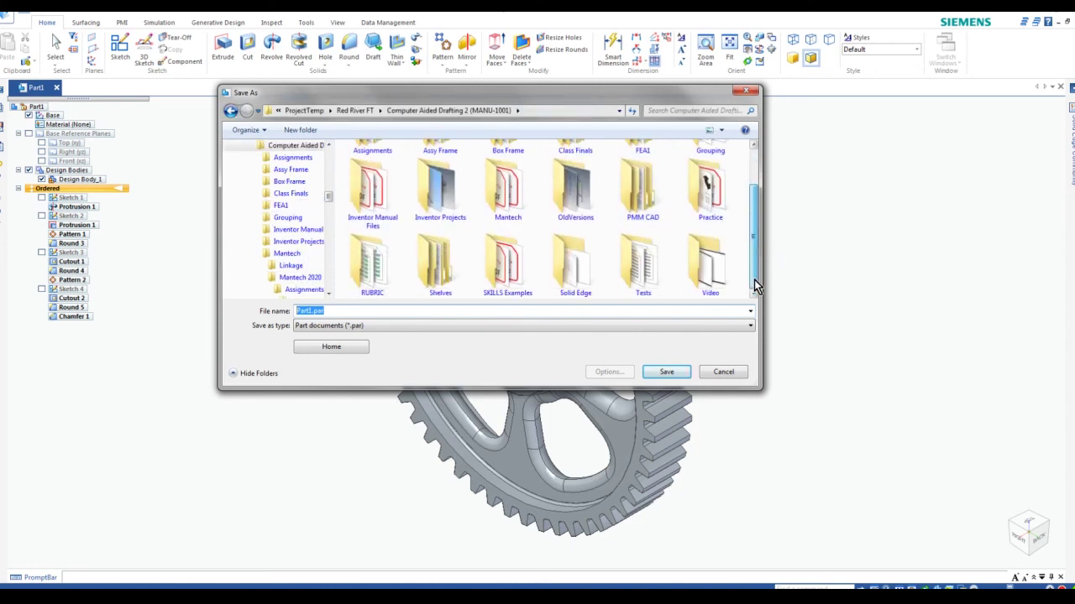
{"action": "double_click", "coordinate": [567, 267]}
{"action": "scroll", "coordinate": [510, 241], "scroll_direction": "down", "scroll_amount": 3}
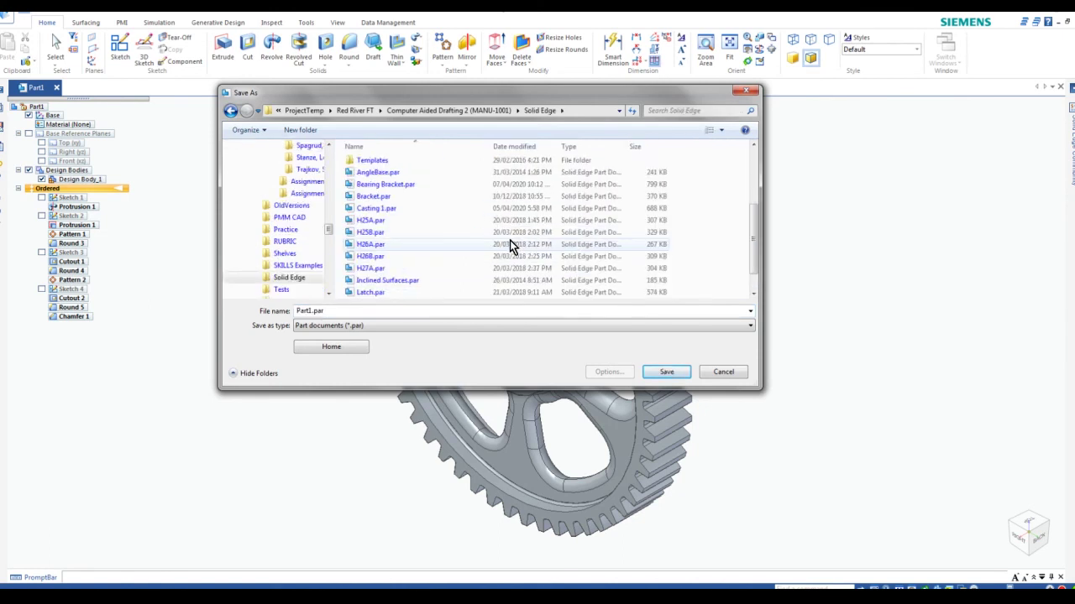
{"action": "left_click", "coordinate": [356, 309]}
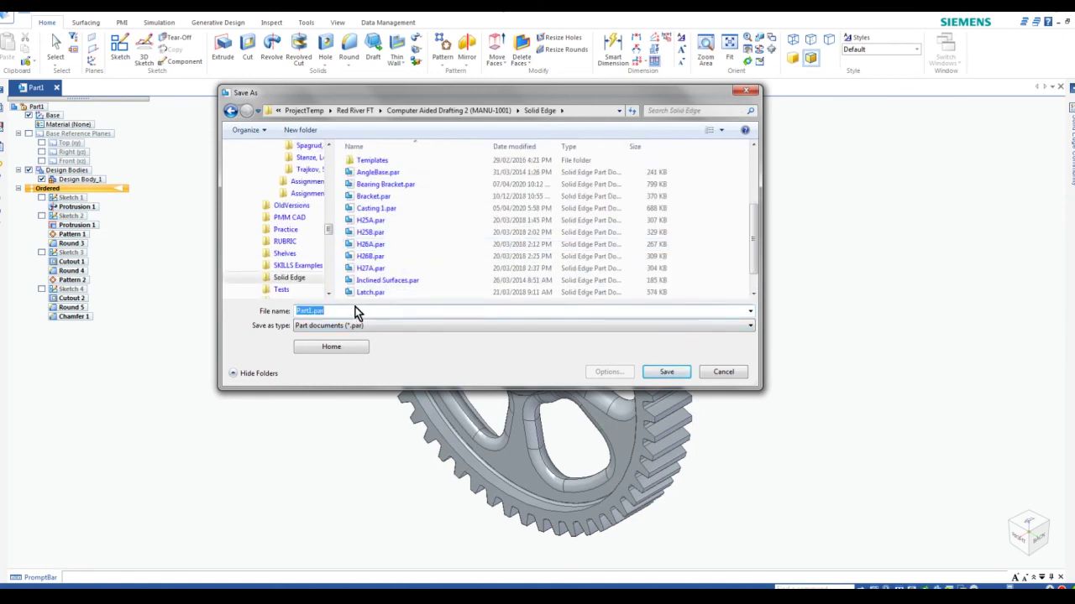
{"action": "type", "text": "Gear wheel"}
{"action": "key", "text": "Return"}
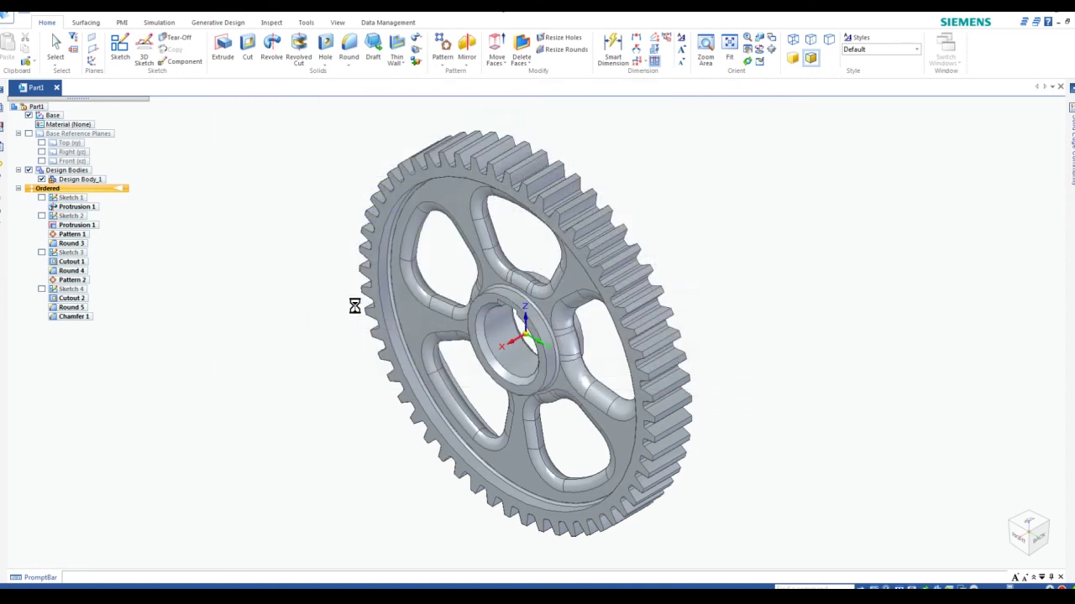
Apply the material Steel from the Metals group to the gear model.
{"action": "scroll", "coordinate": [304, 255], "scroll_direction": "up", "scroll_amount": 2}
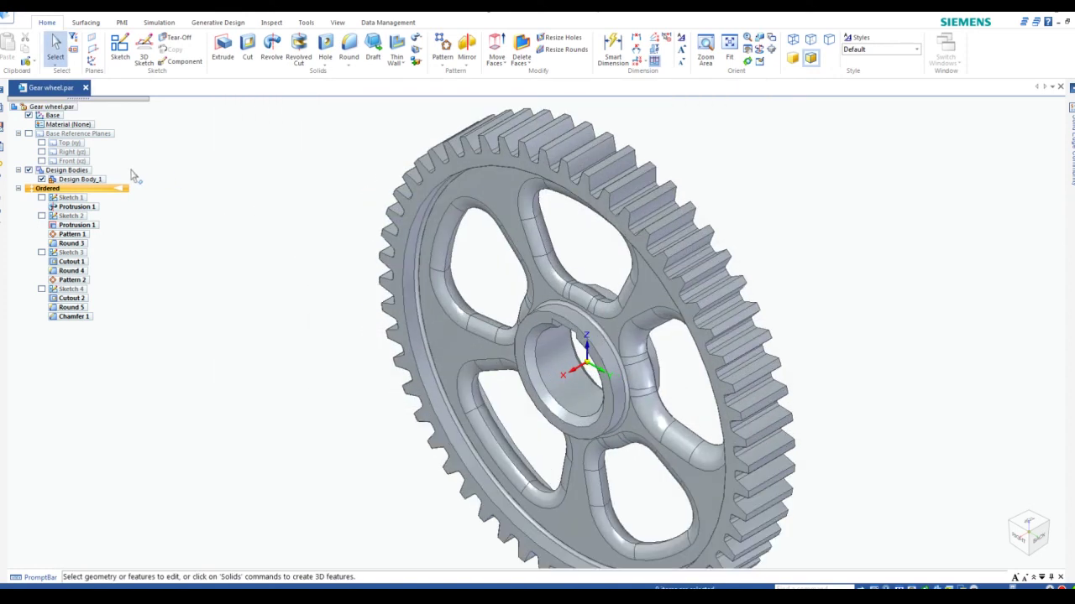
{"action": "double_click", "coordinate": [68, 131]}
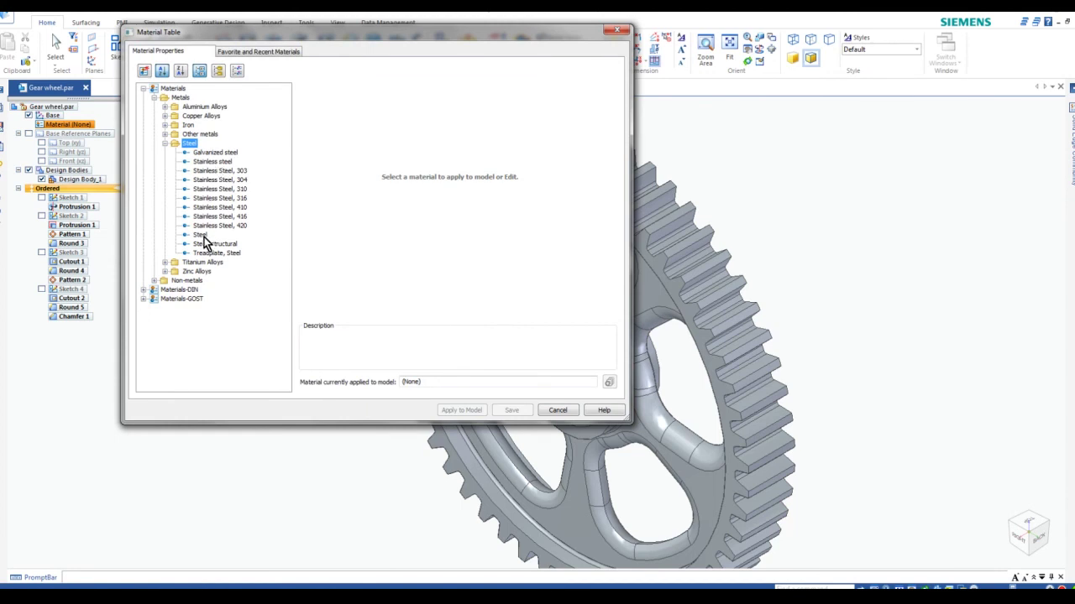
{"action": "left_click", "coordinate": [199, 235]}
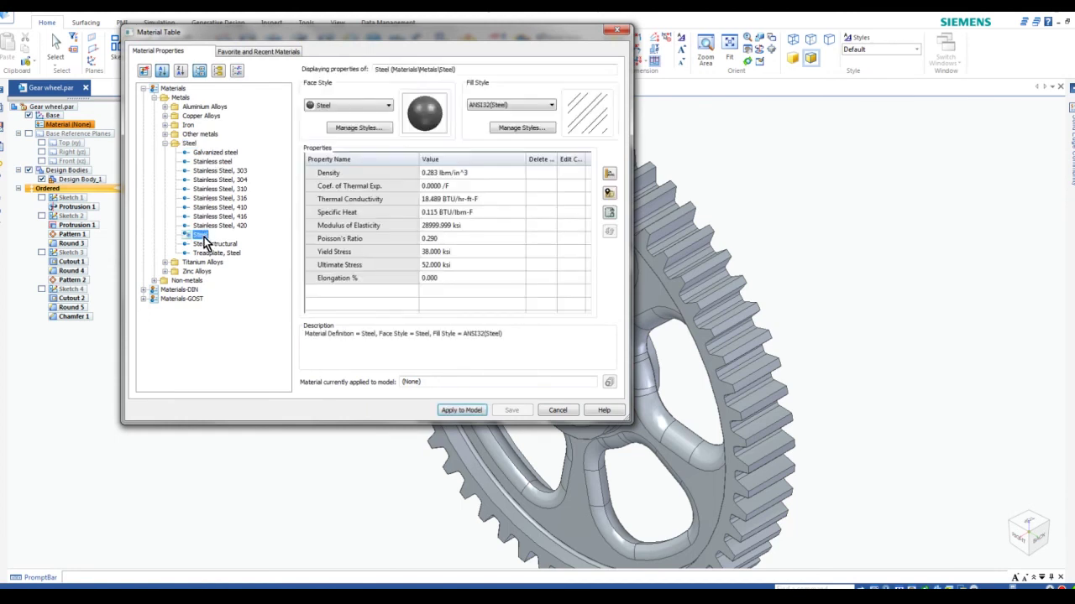
{"action": "left_click", "coordinate": [461, 409]}
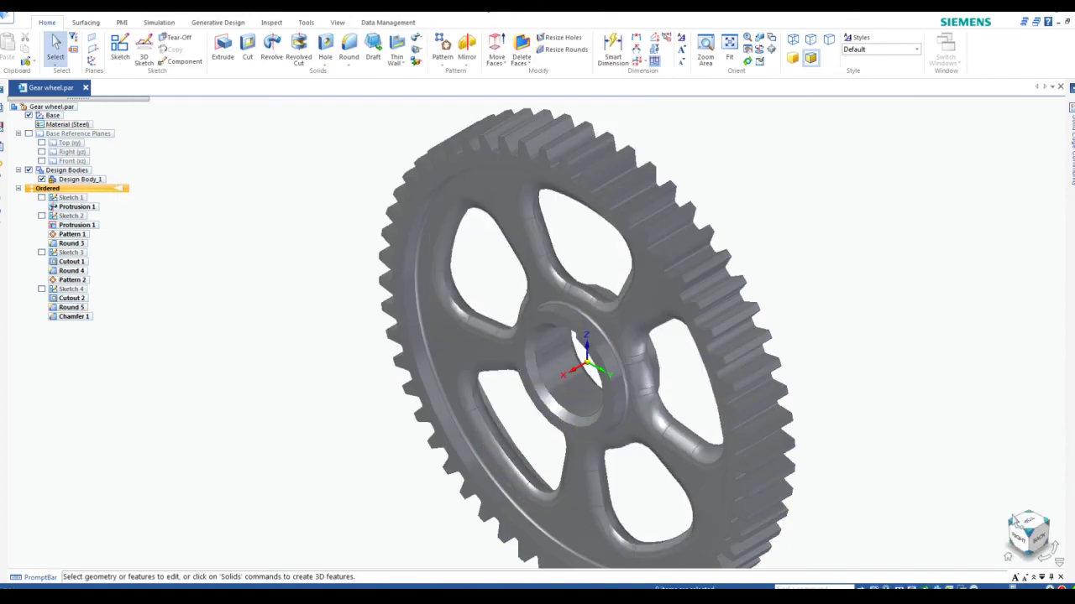
Display the gear shaded without visible edges and view it from different angles.
{"action": "left_click", "coordinate": [1009, 557]}
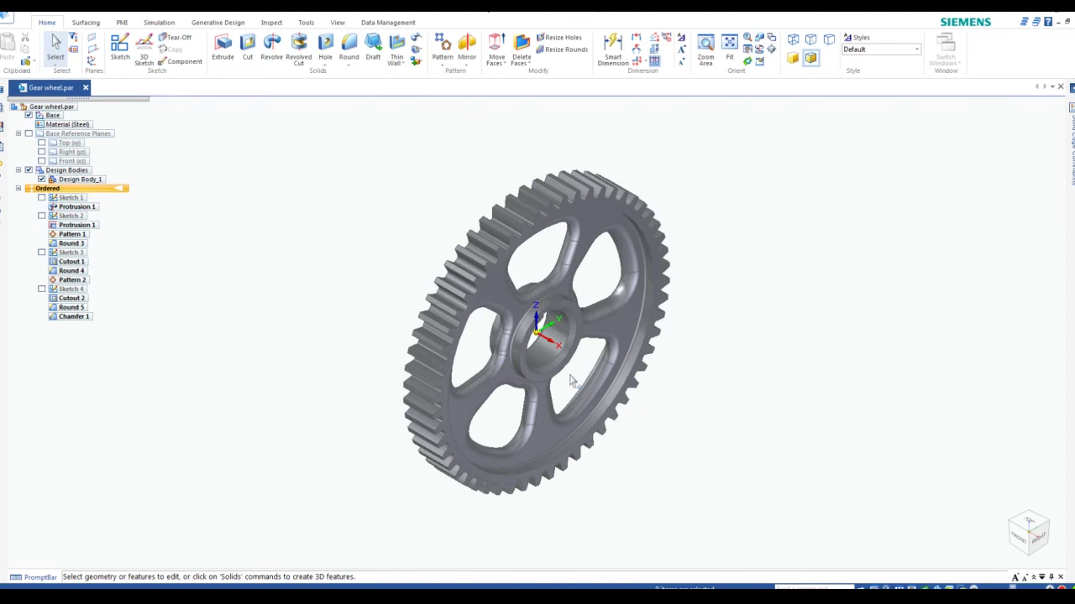
{"action": "scroll", "coordinate": [571, 380], "scroll_direction": "up", "scroll_amount": 3}
{"action": "scroll", "coordinate": [570, 380], "scroll_direction": "down", "scroll_amount": 1}
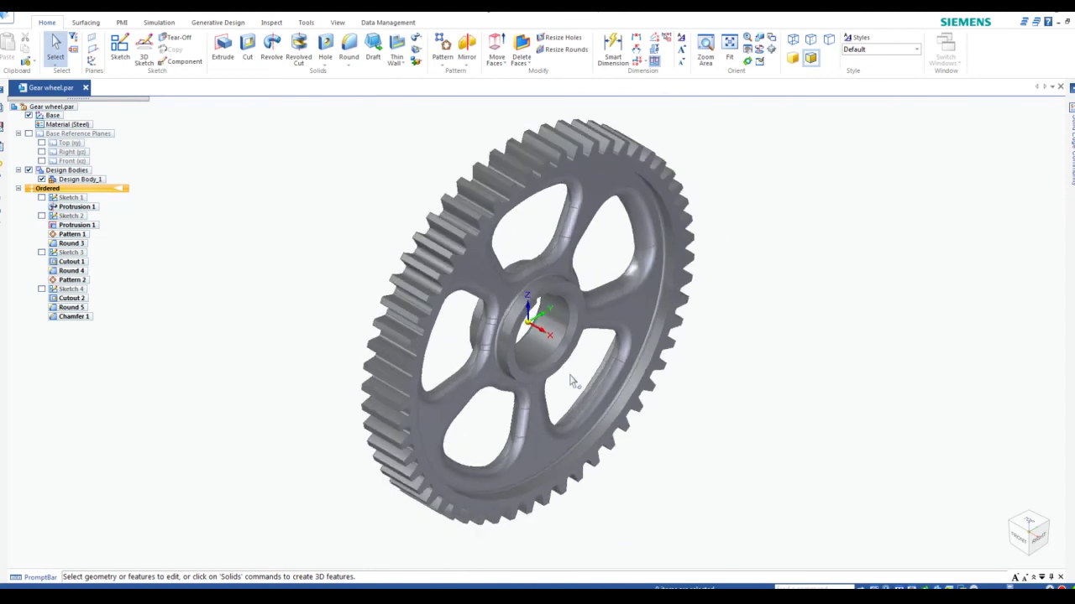
{"action": "left_click", "coordinate": [793, 60]}
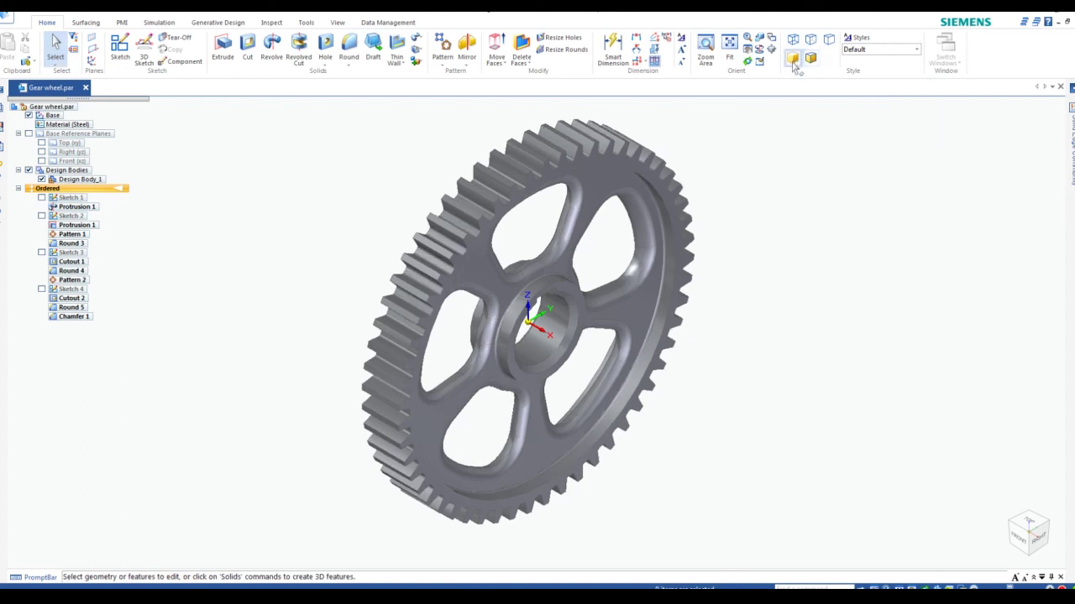
{"action": "mouse_move", "coordinate": [714, 425]}
{"action": "middle_mouse_down"}
{"action": "mouse_move", "coordinate": [583, 355]}
{"action": "mouse_move", "coordinate": [512, 348]}
{"action": "mouse_move", "coordinate": [720, 360]}
{"action": "mouse_move", "coordinate": [727, 403]}
{"action": "mouse_move", "coordinate": [683, 412]}
{"action": "mouse_move", "coordinate": [612, 390]}
{"action": "mouse_move", "coordinate": [545, 386]}
{"action": "mouse_move", "coordinate": [689, 404]}
{"action": "mouse_move", "coordinate": [577, 345]}
{"action": "middle_mouse_up"}
{"action": "middle_click_drag", "start_coordinate": [547, 391], "coordinate": [705, 412]}
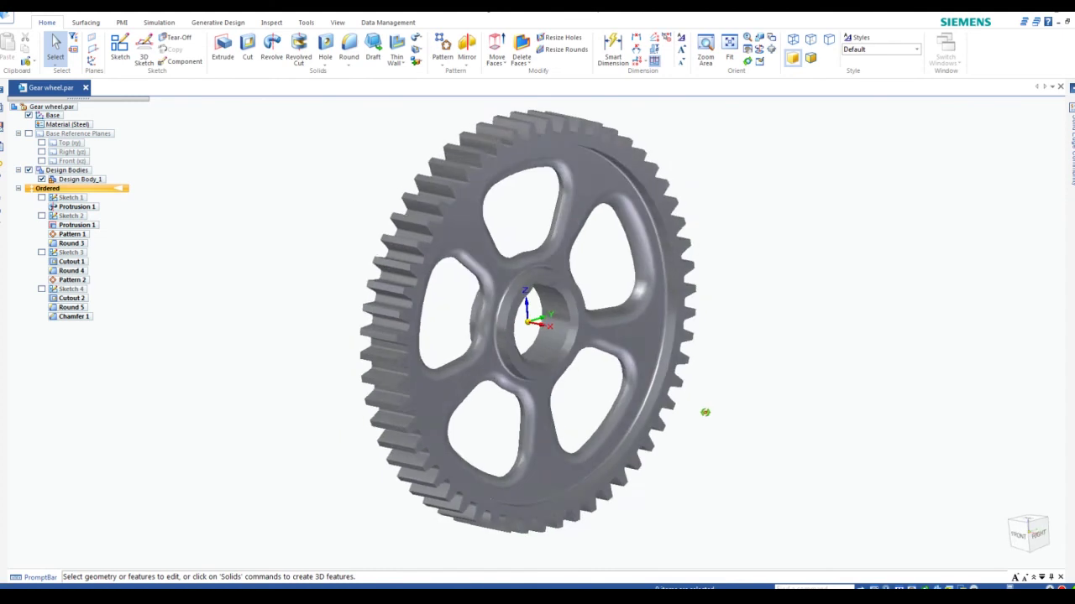